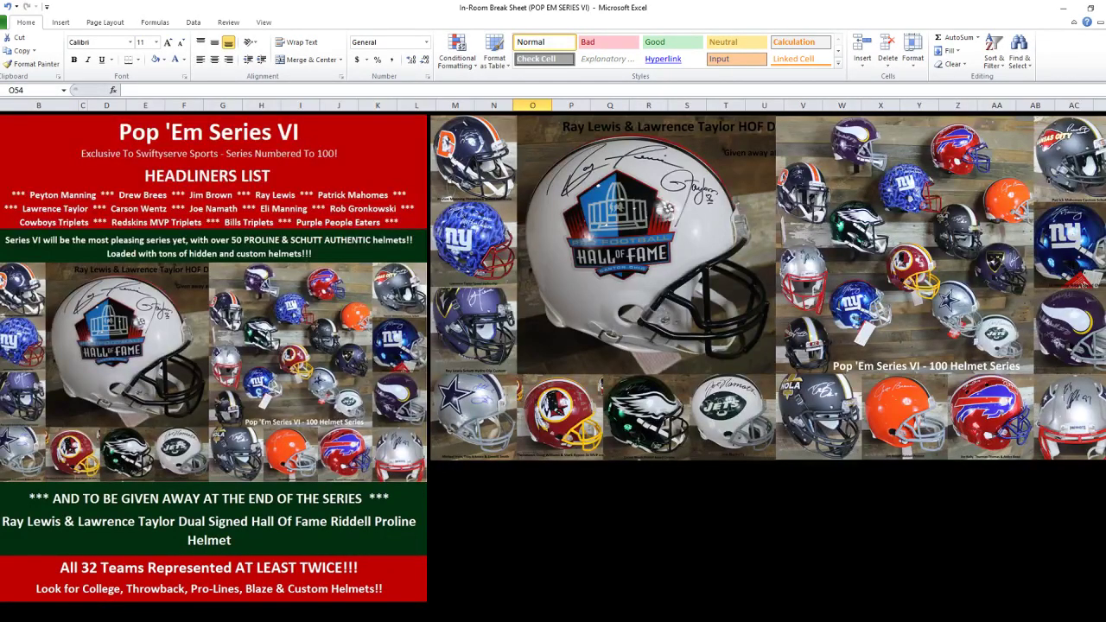
Switch from the helmet promo sheet to the Box #64 team-by-team break list sheet
key(ctrl+Page_Down)
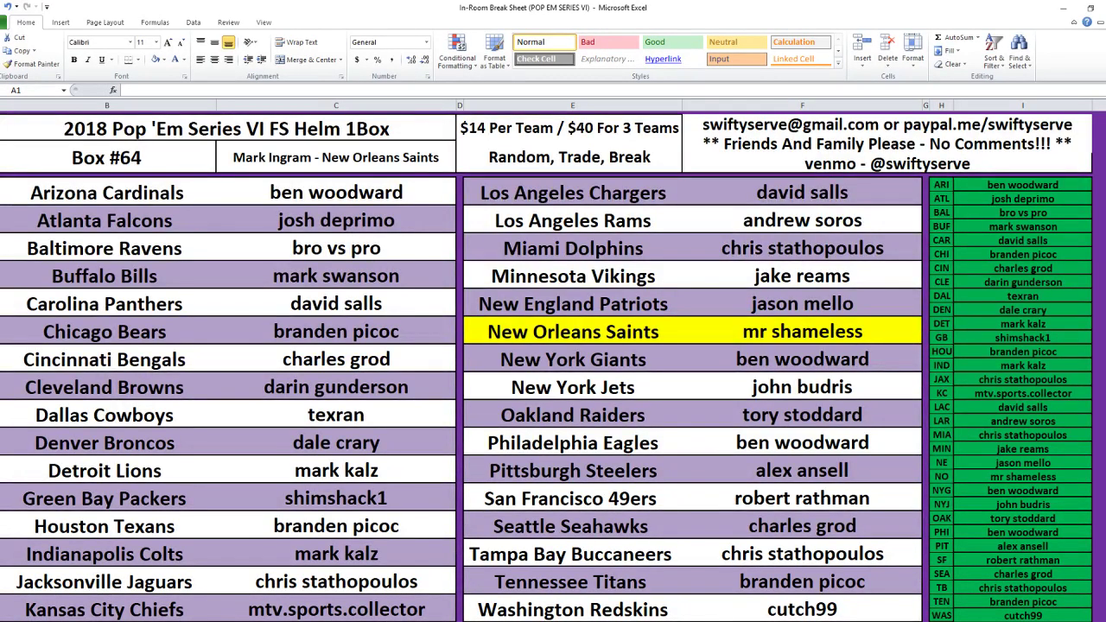
Advance to the next sheet, the Box #34, 38 2Box division break sheet
key(ctrl+Page_Down)
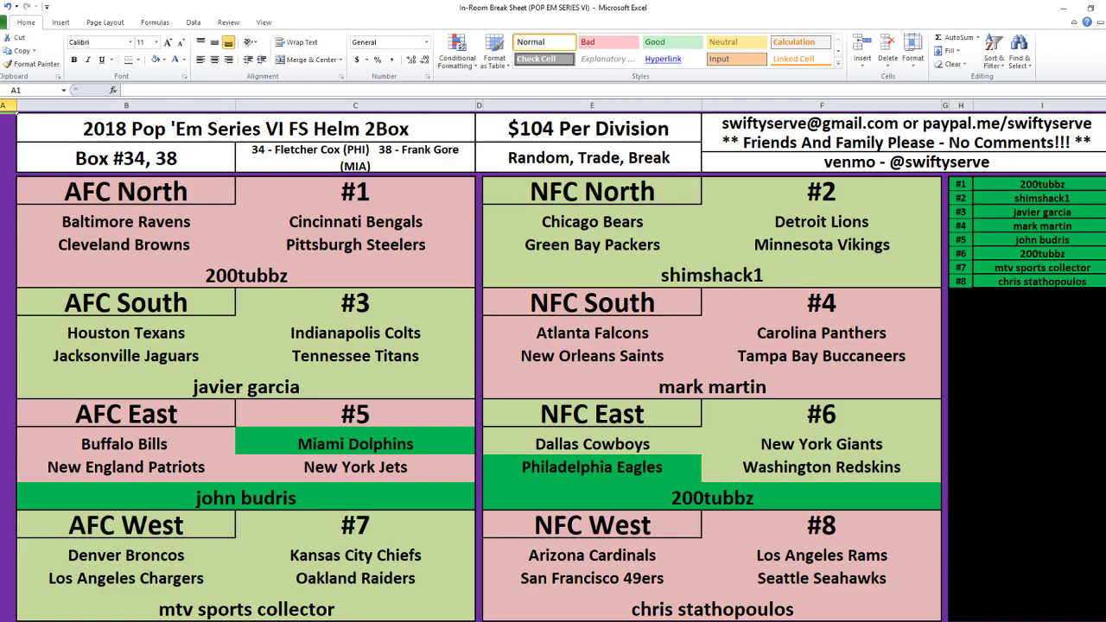
Page through the box break sheets from Box #93, 56 onward to the Box #1,9 division sheet
key(ctrl+Page_Down)
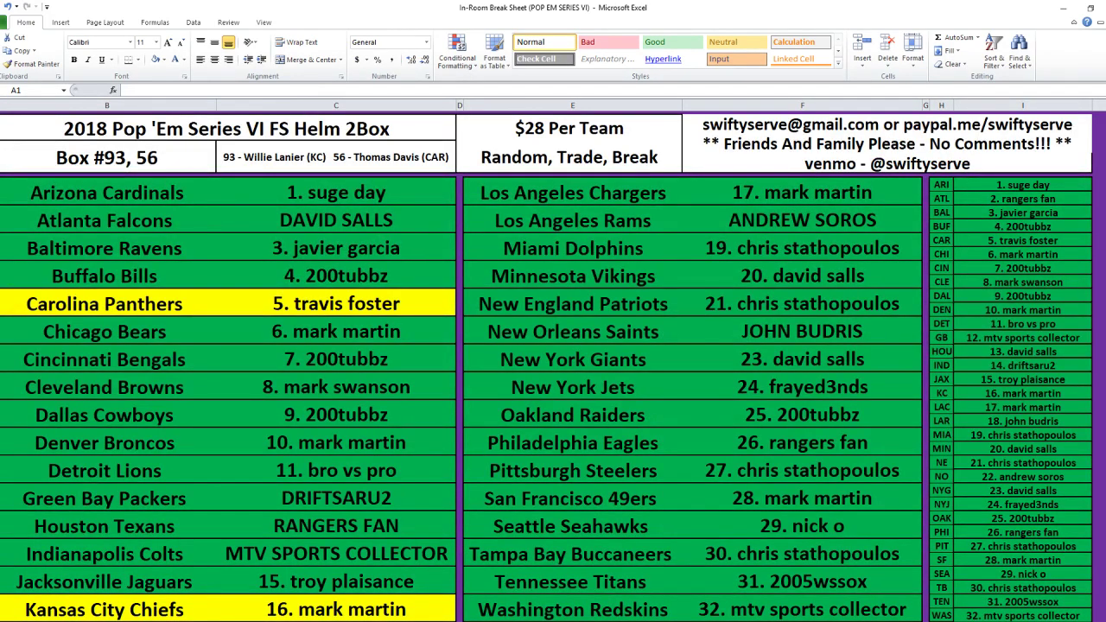
key(ctrl+Page_Down)
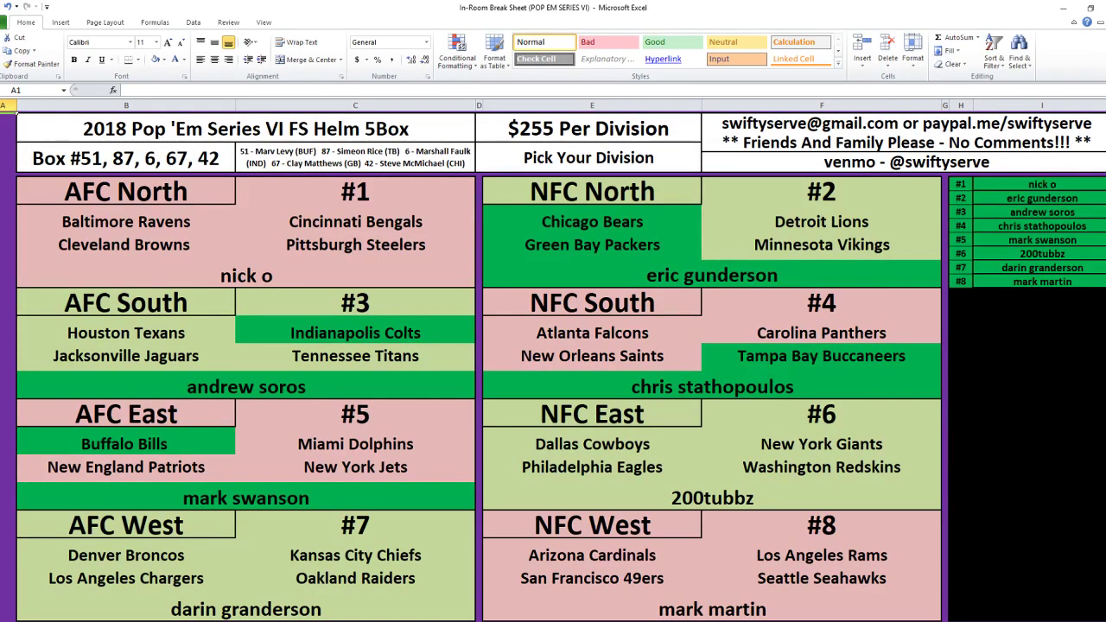
key(ctrl+Page_Down)
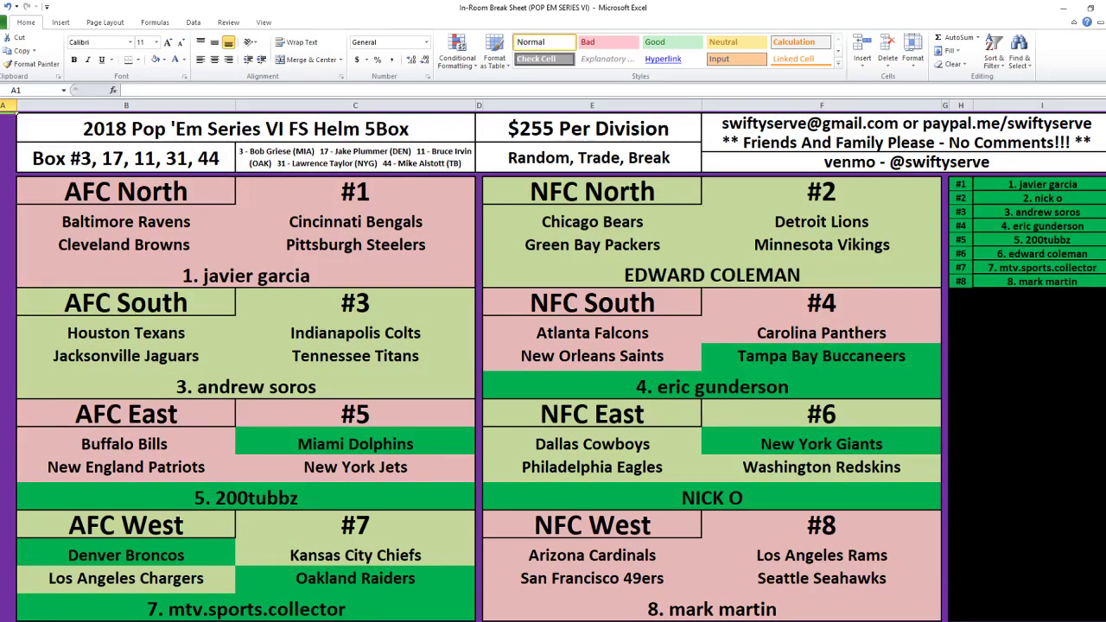
key(ctrl+Page_Down)
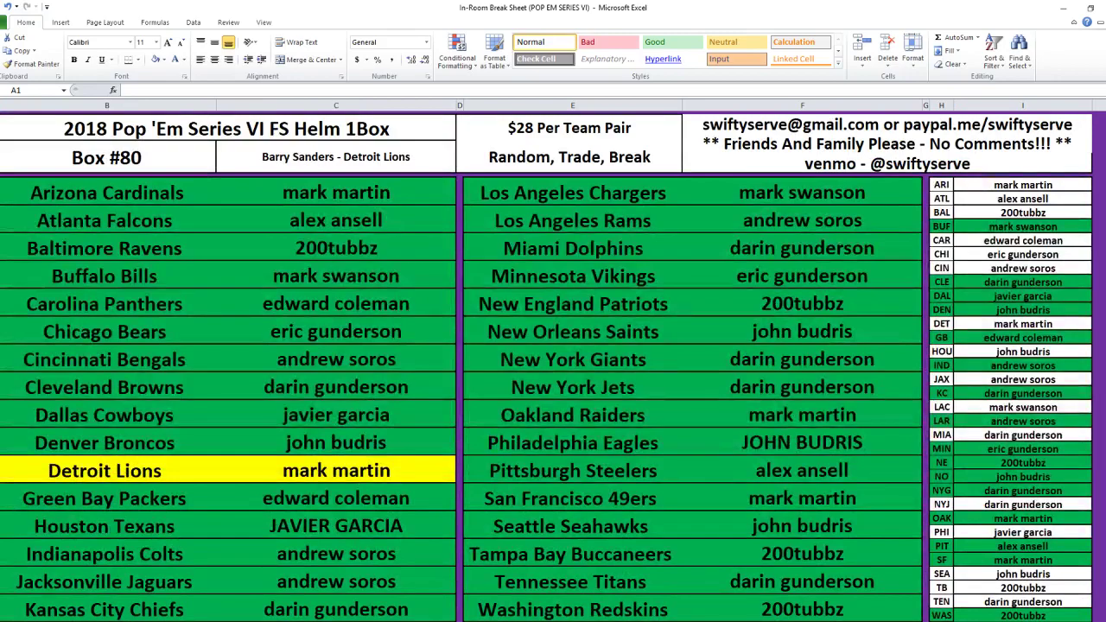
key(ctrl+Page_Down)
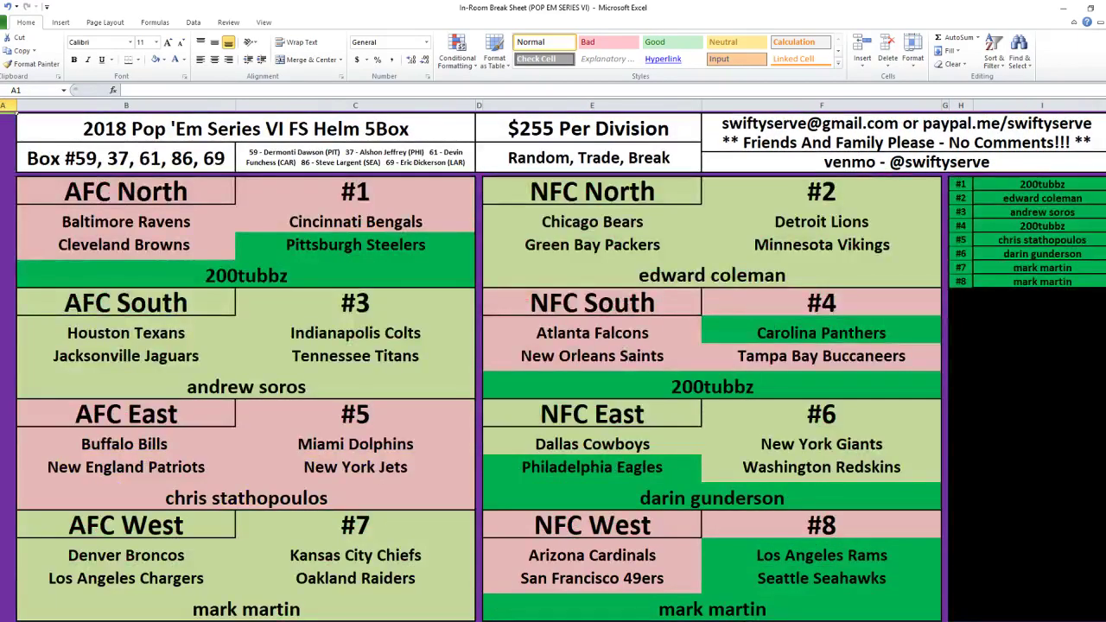
key(ctrl+Page_Down)
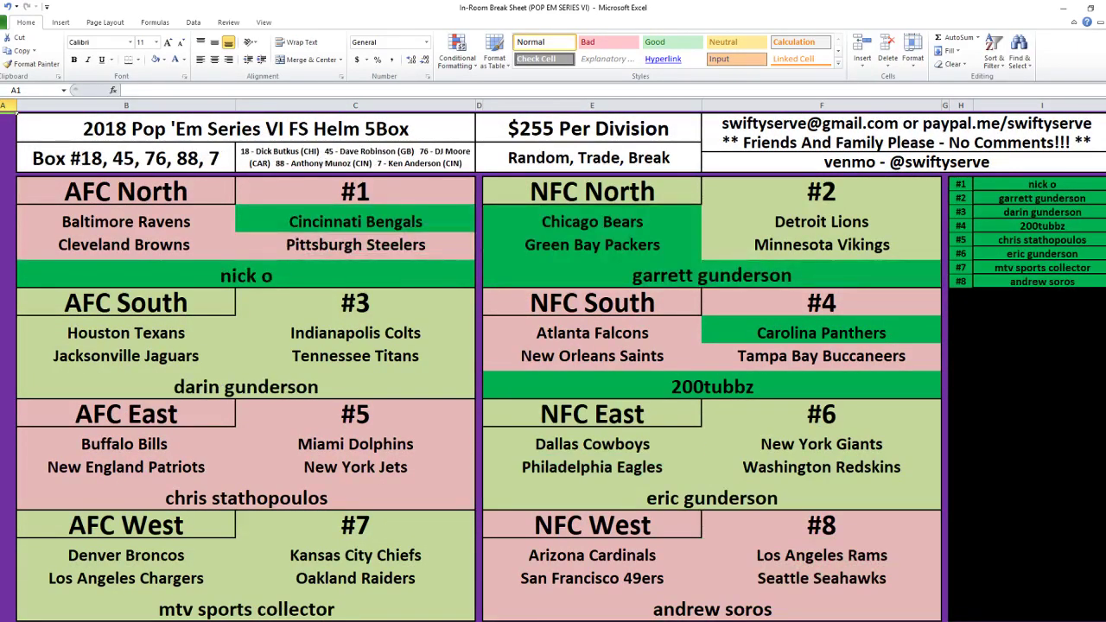
key(ctrl+Page_Down)
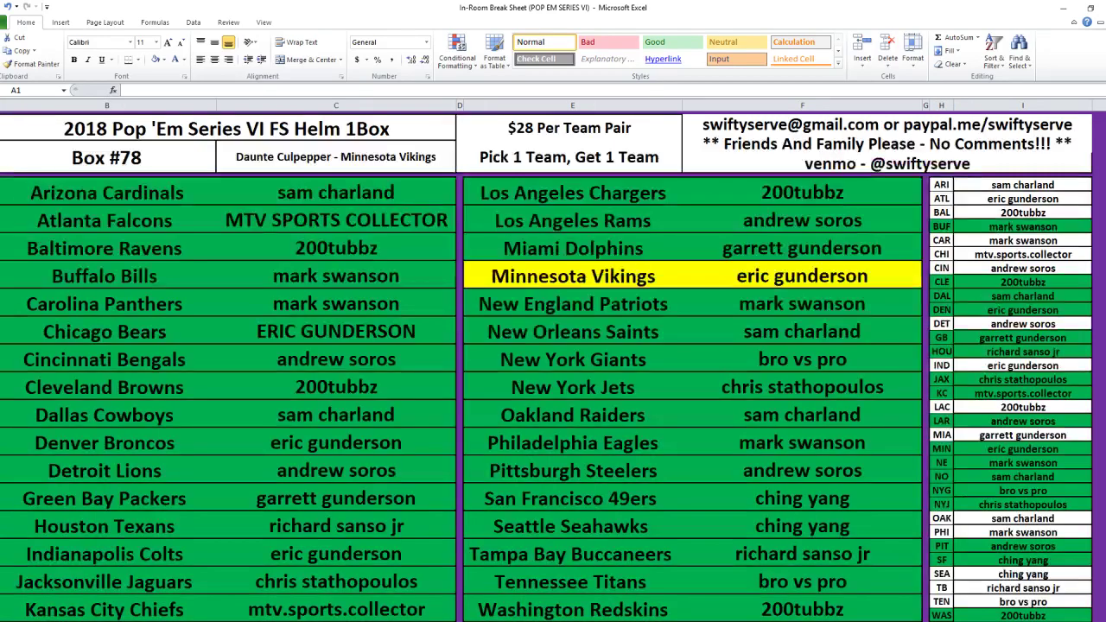
key(ctrl+Page_Down)
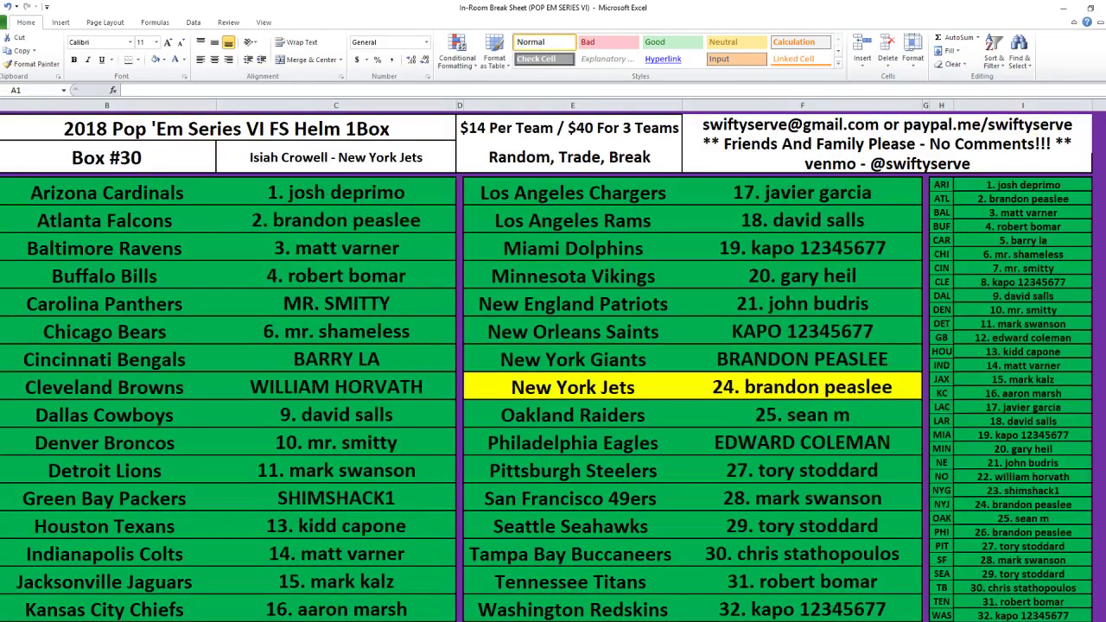
key(ctrl+Page_Down)
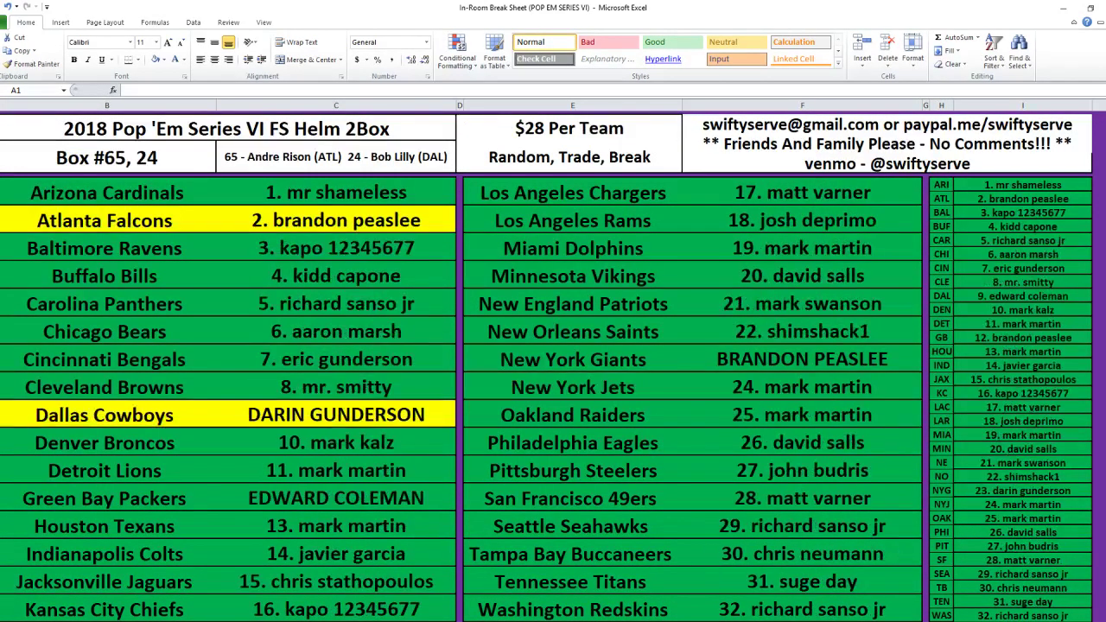
key(ctrl+Page_Down)
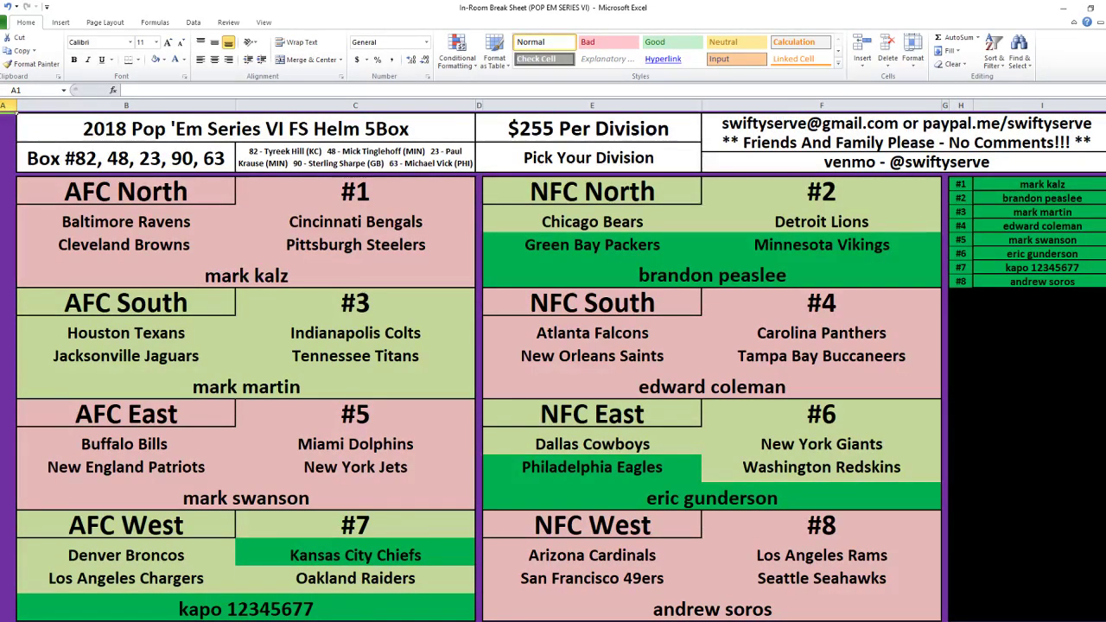
key(ctrl+Page_Down)
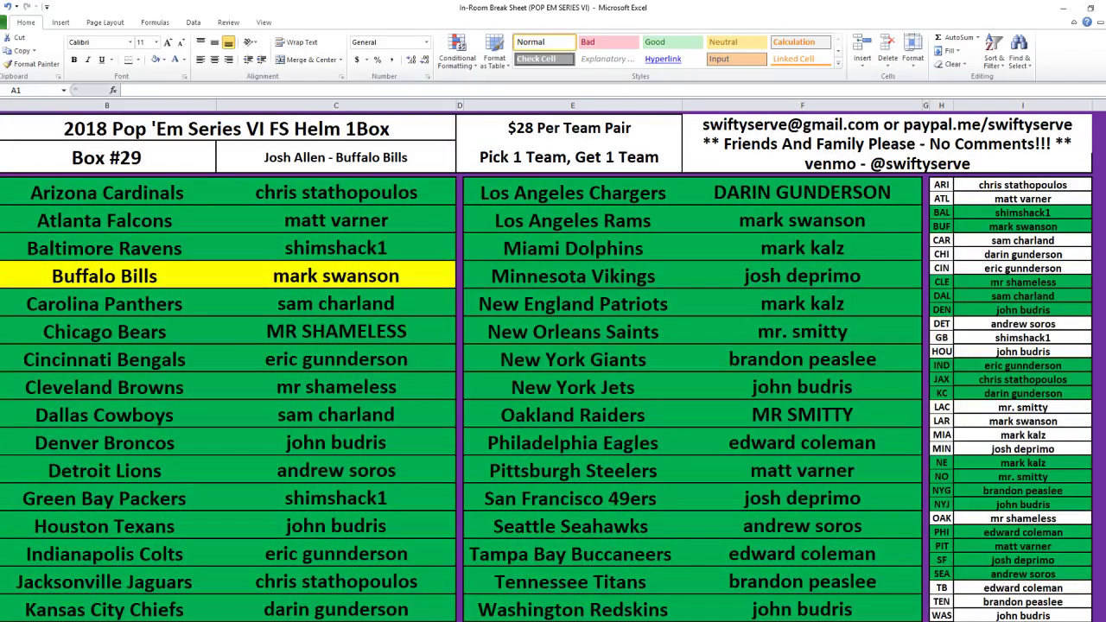
key(ctrl+Page_Down)
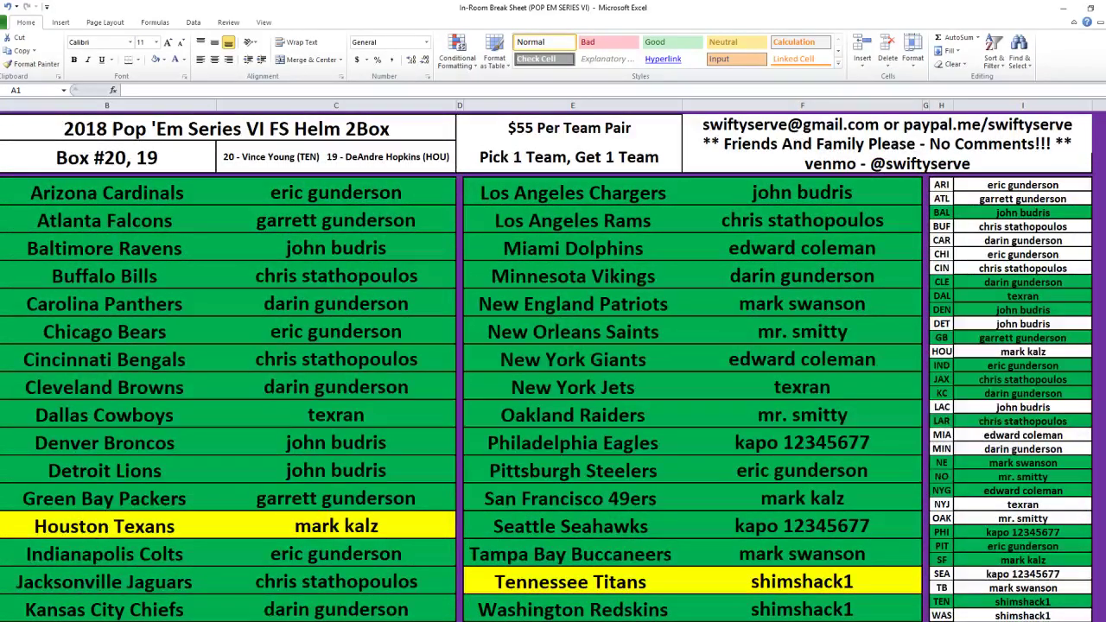
key(ctrl+Page_Down)
key(ctrl+Page_Down)
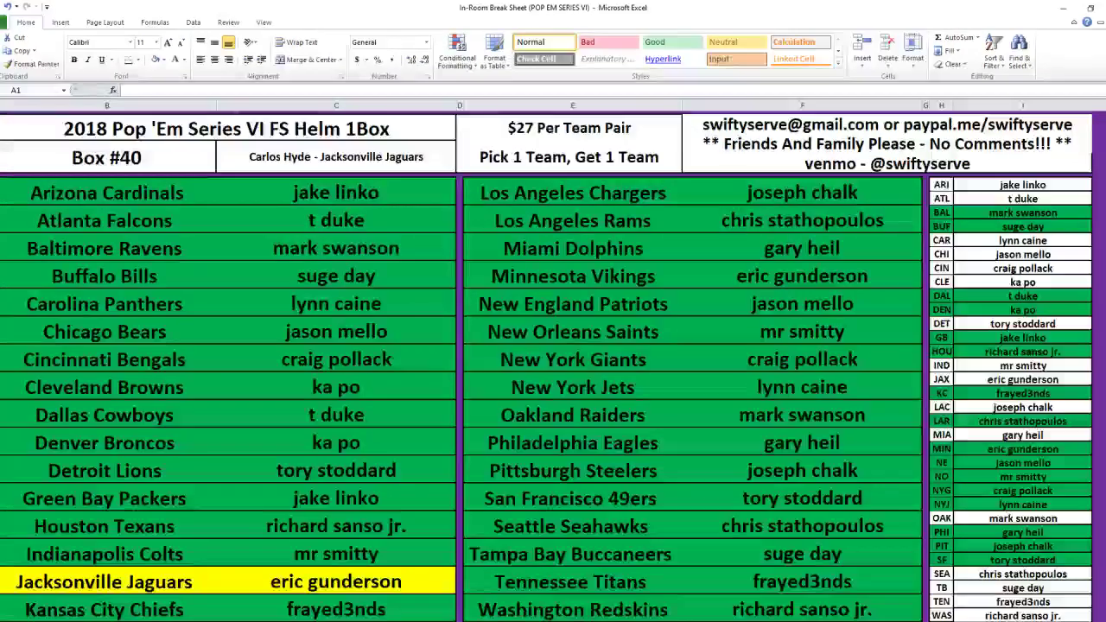
key(ctrl+Page_Down)
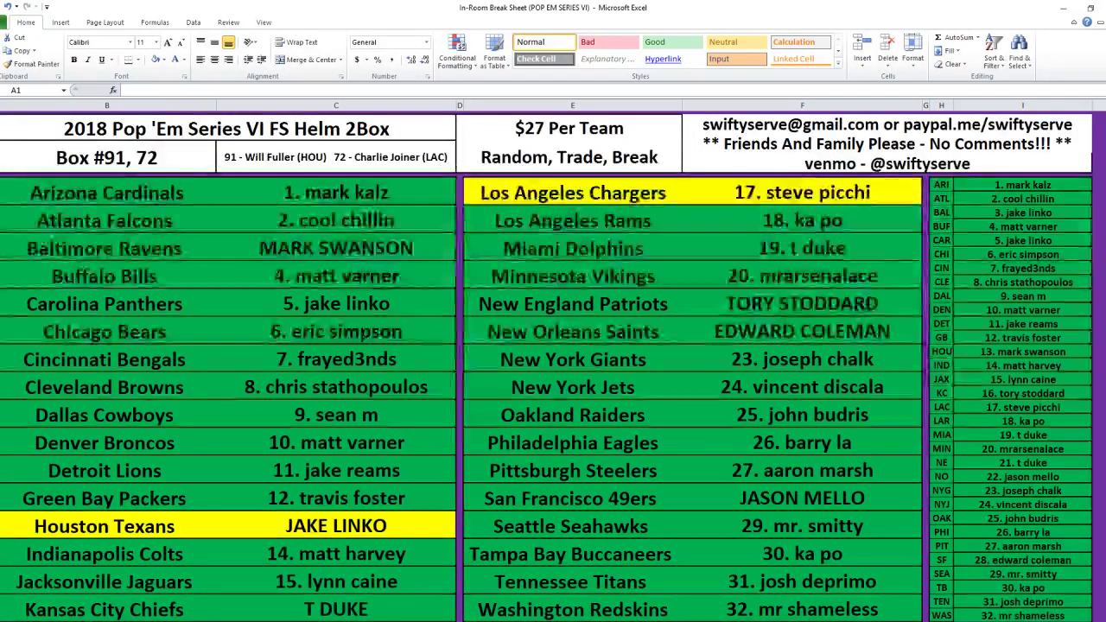
key(ctrl+Page_Down)
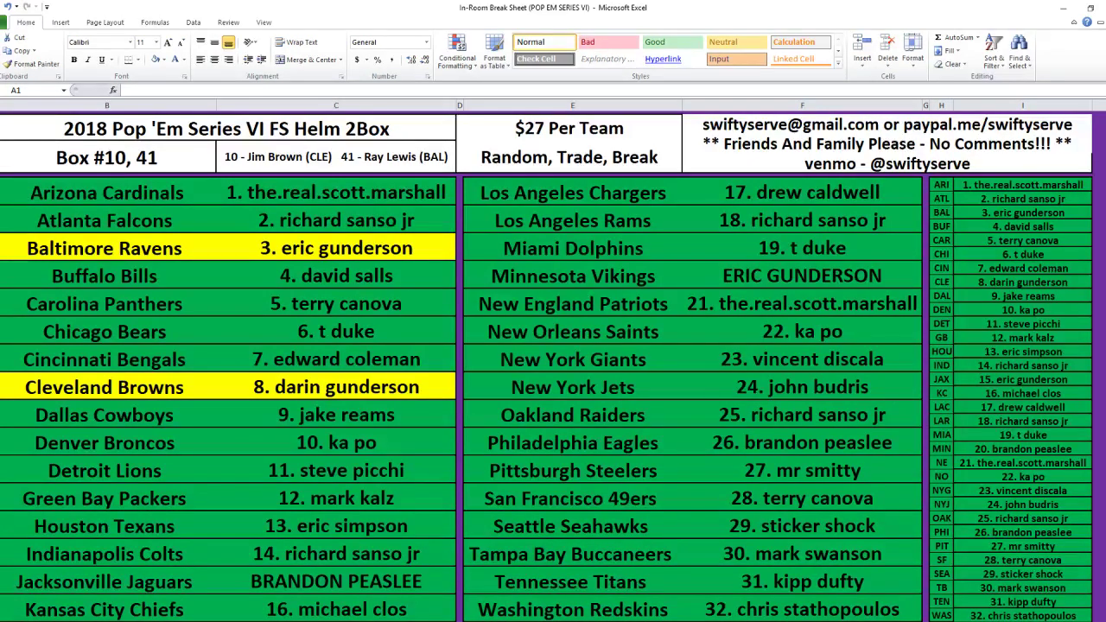
key(ctrl+Page_Down)
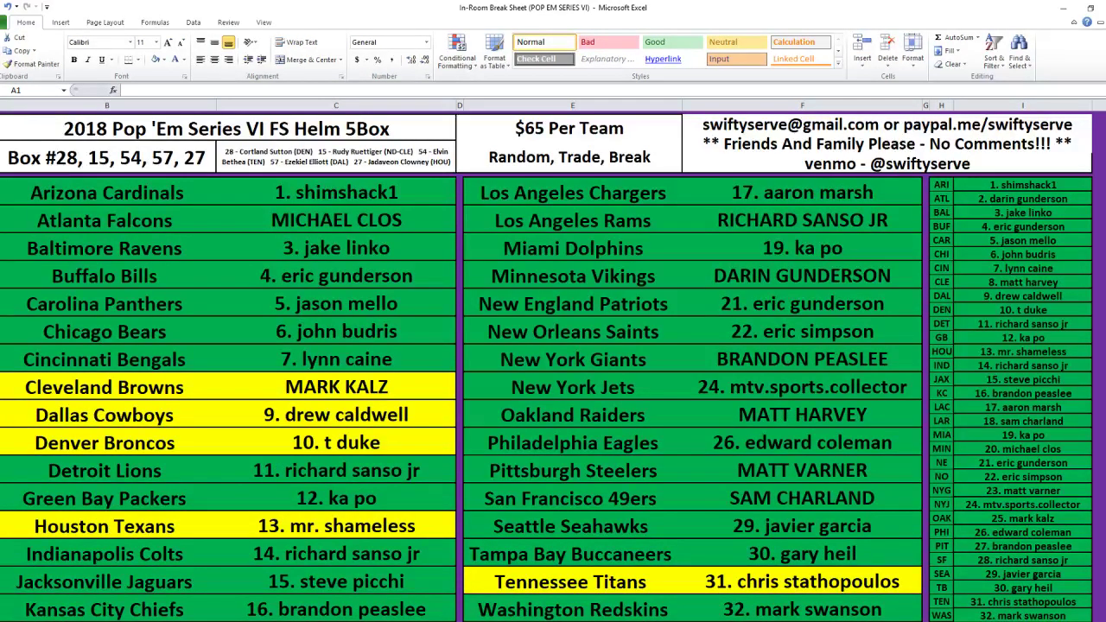
key(ctrl+Page_Down)
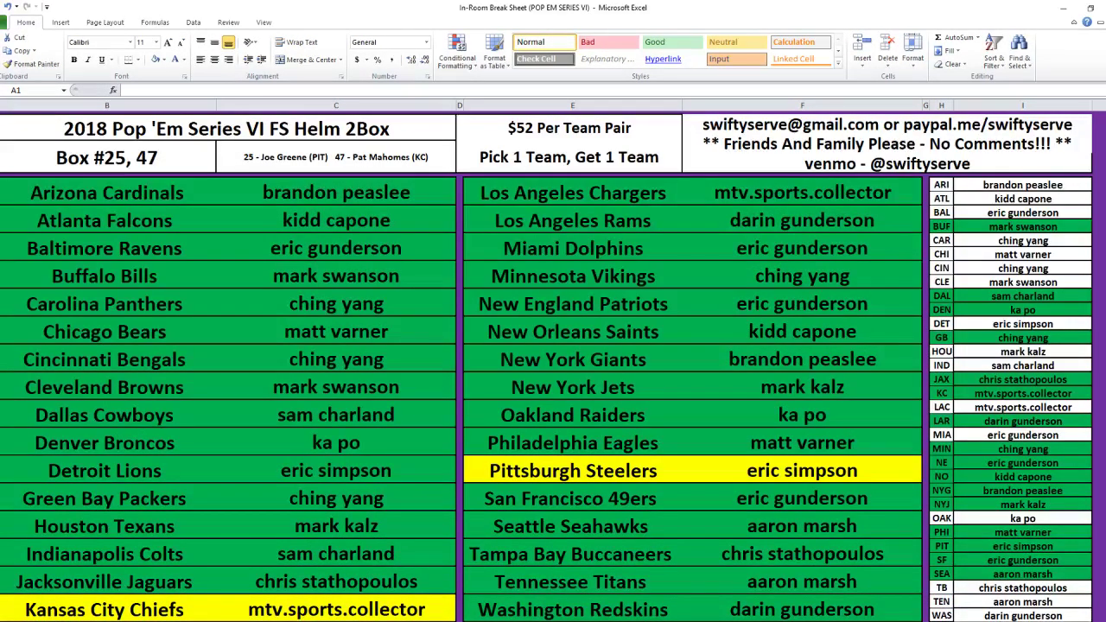
key(ctrl+Page_Down)
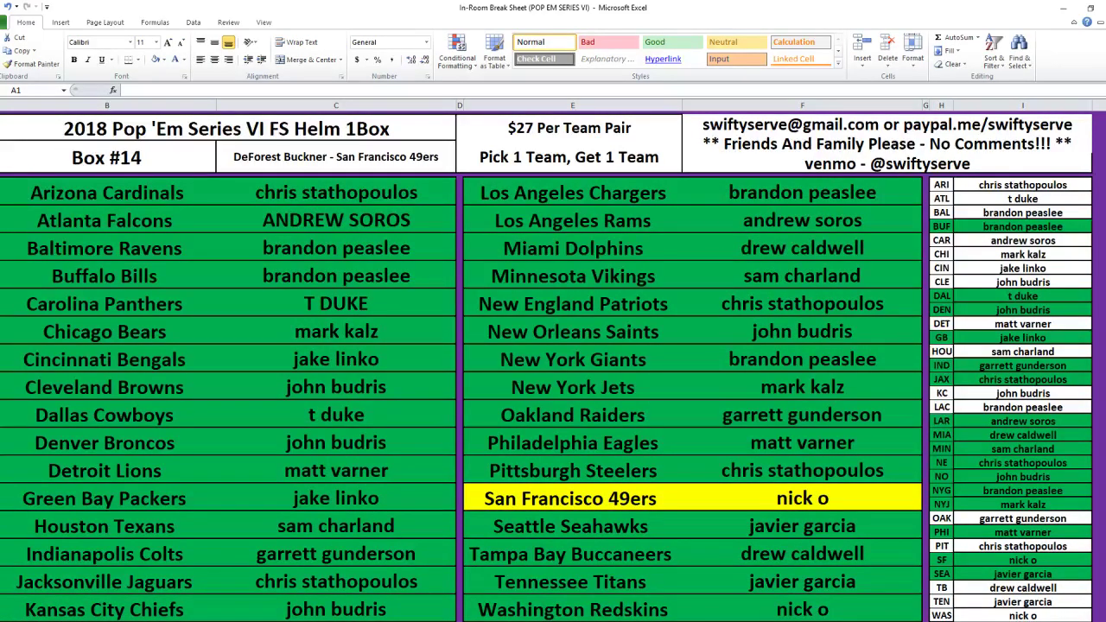
key(ctrl+Page_Down)
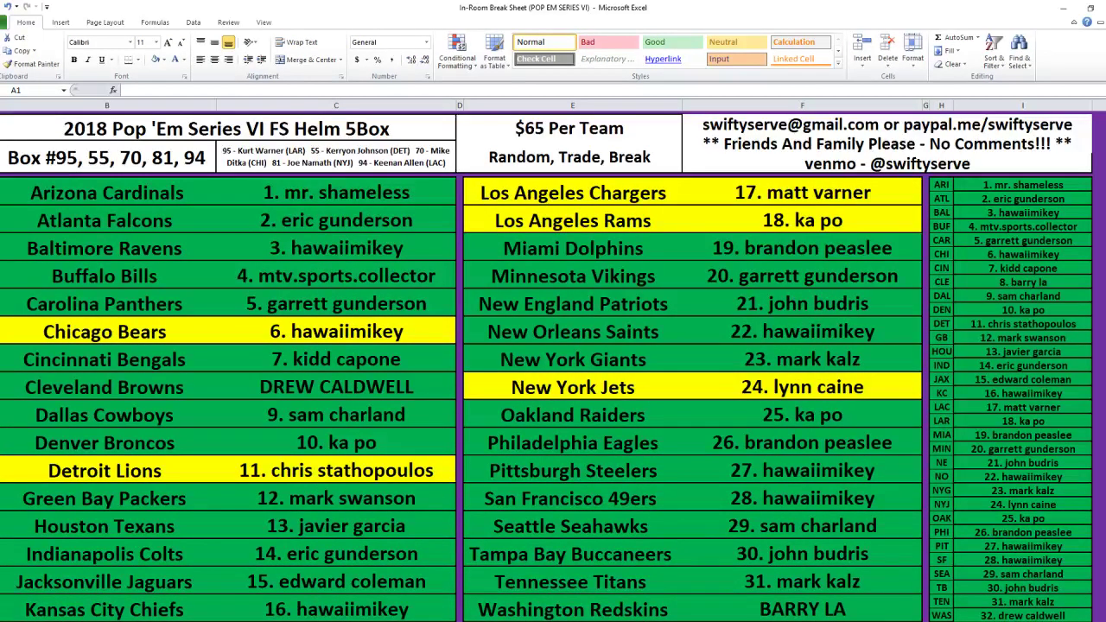
key(ctrl+Page_Down)
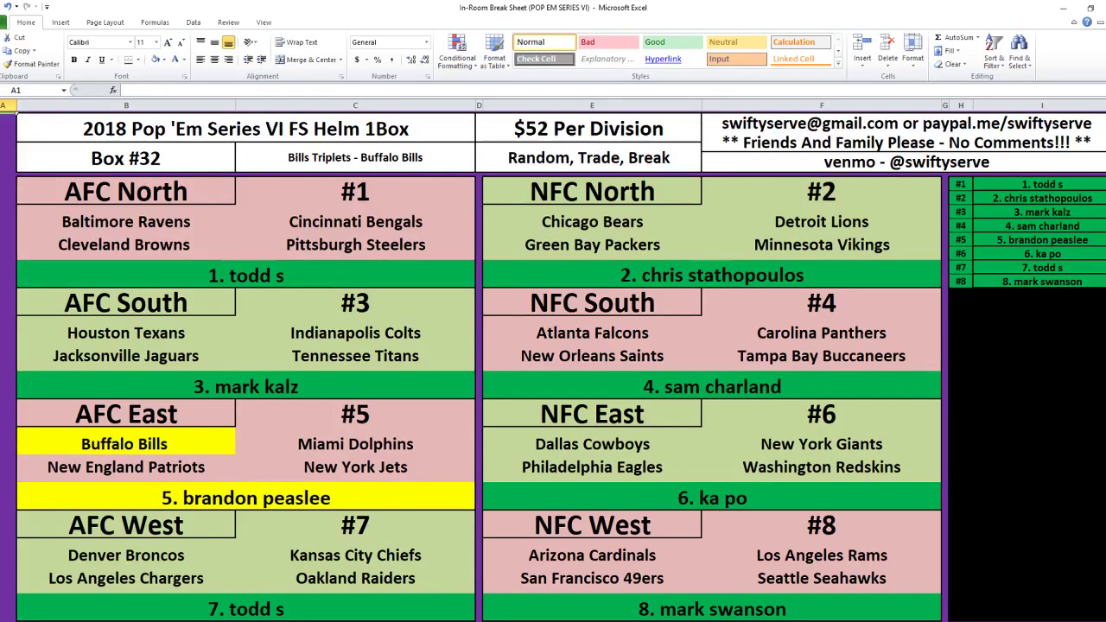
key(ctrl+Page_Down)
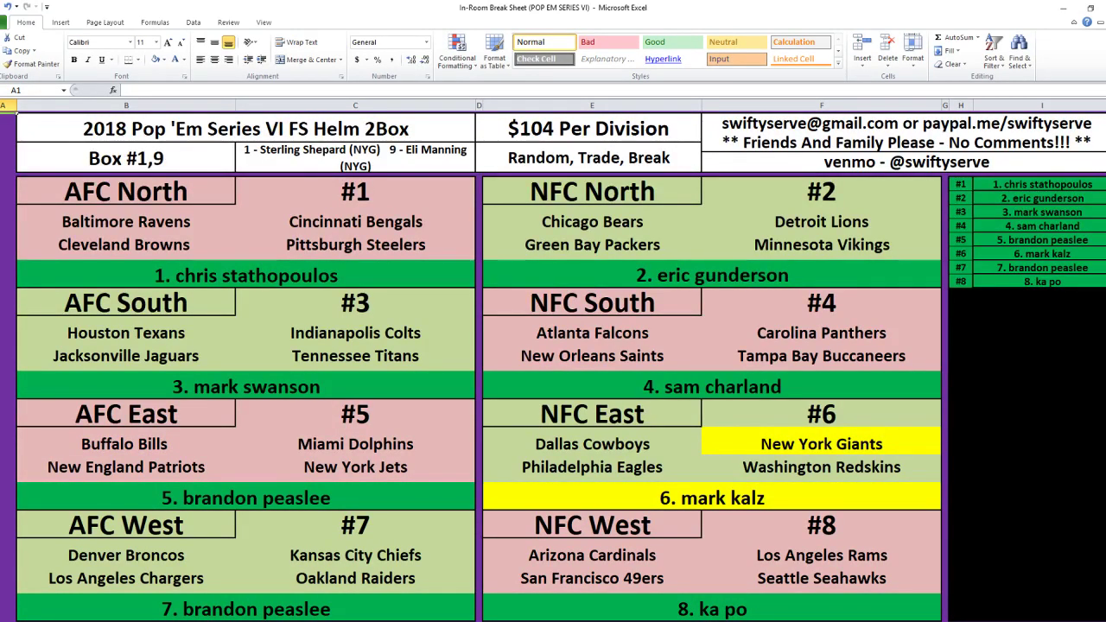
Page through the remaining sheets, Box #97, 2 to Box #73, 36, reaching the End Of Series Giveaway sheet
key(ctrl+Page_Down)
key(ctrl+Page_Down)
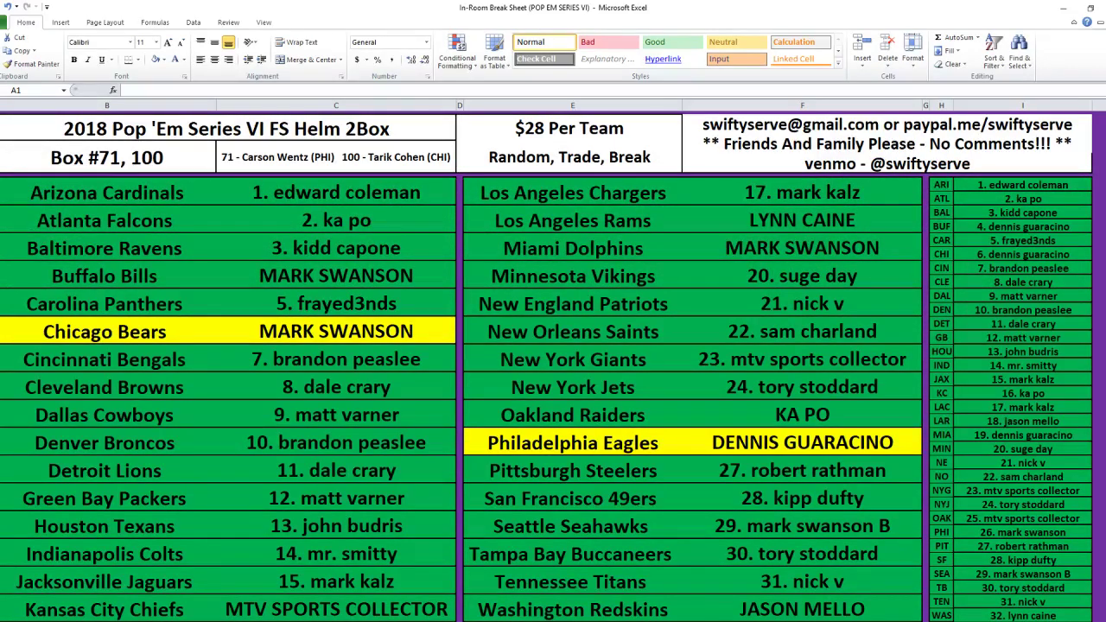
key(ctrl+Page_Down)
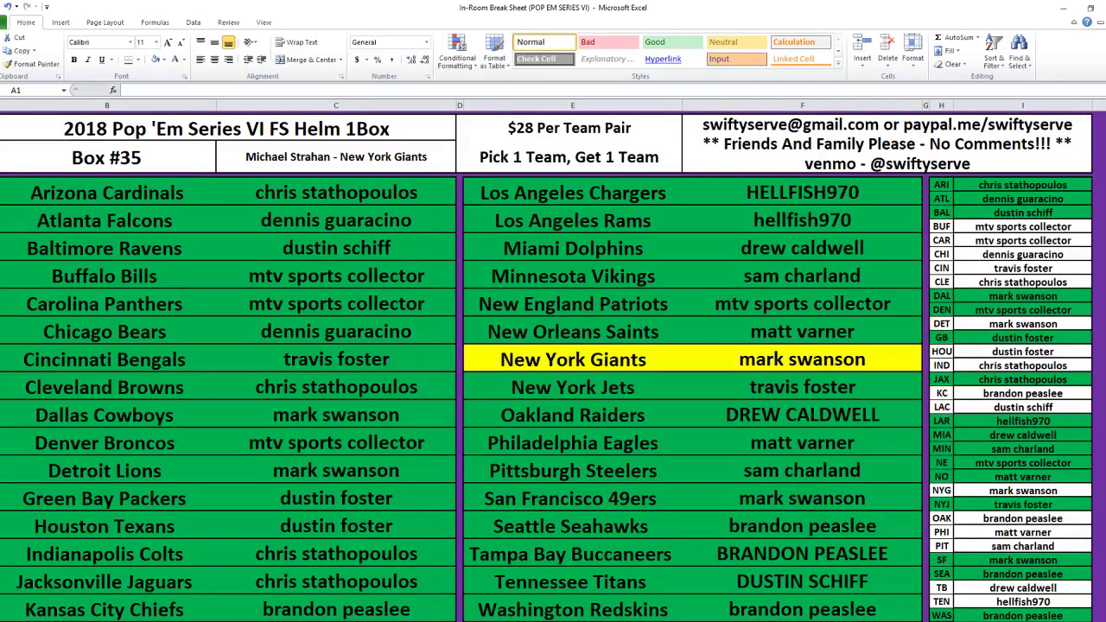
key(ctrl+Page_Down)
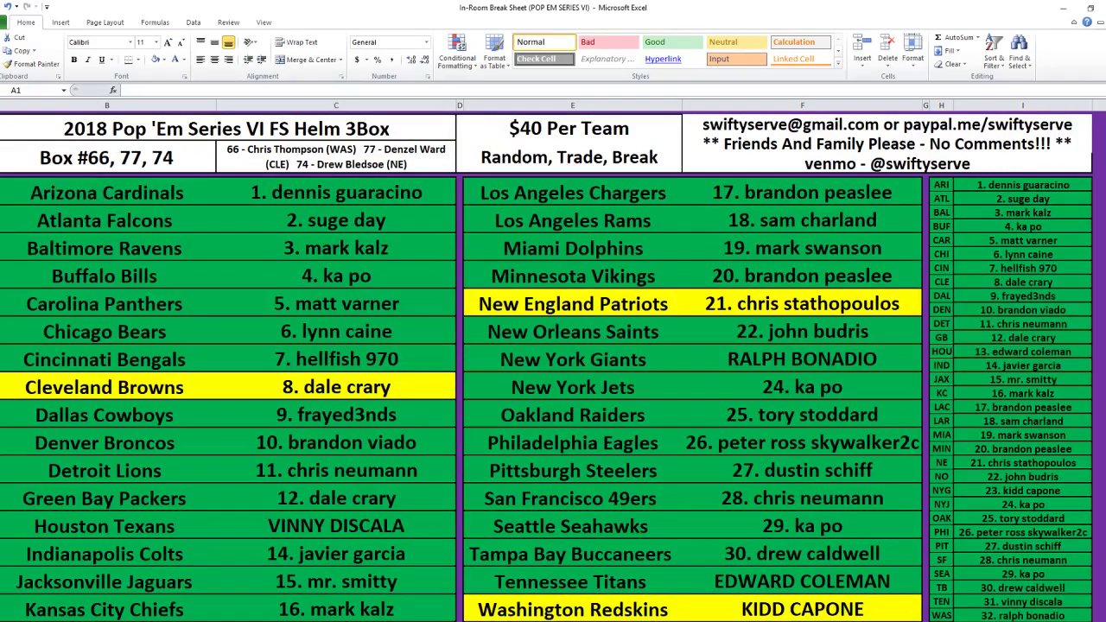
key(ctrl+Page_Down)
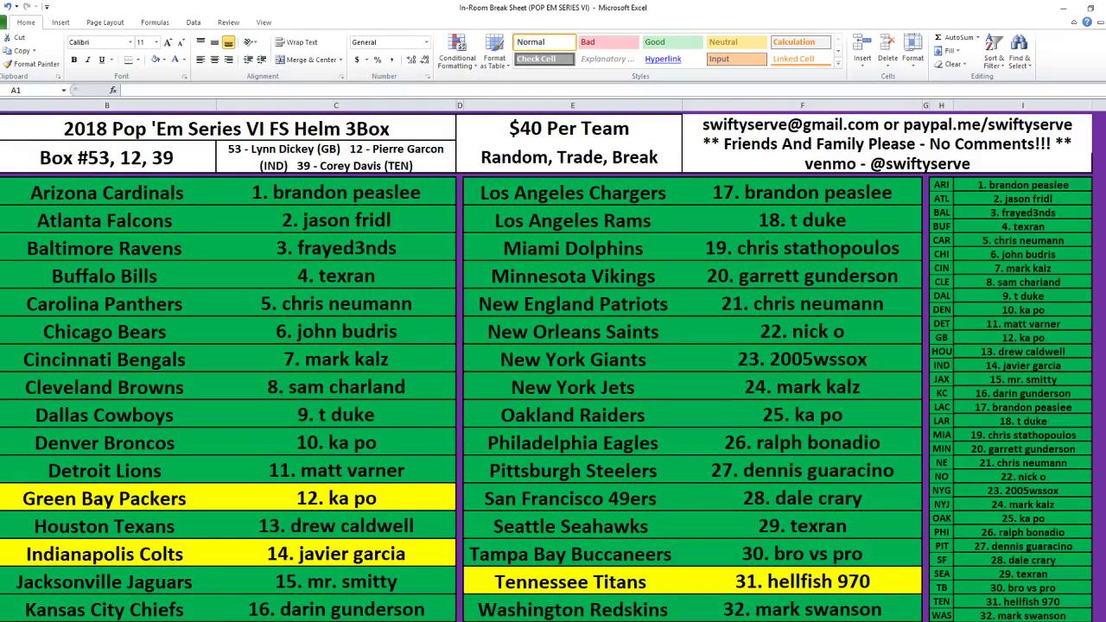
key(ctrl+Page_Down)
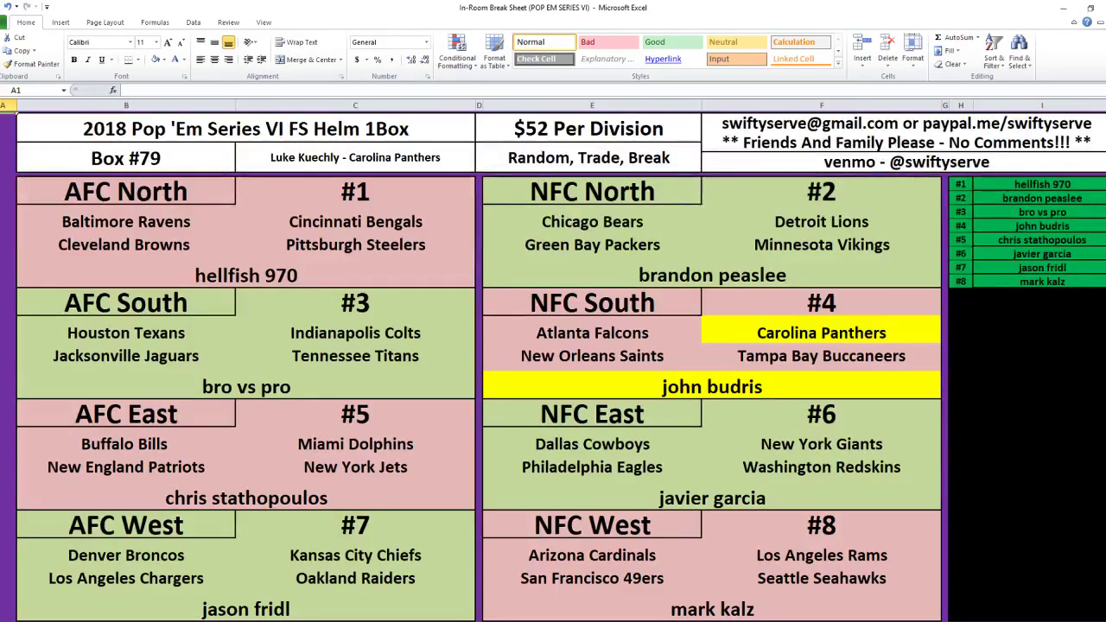
key(ctrl+Page_Down)
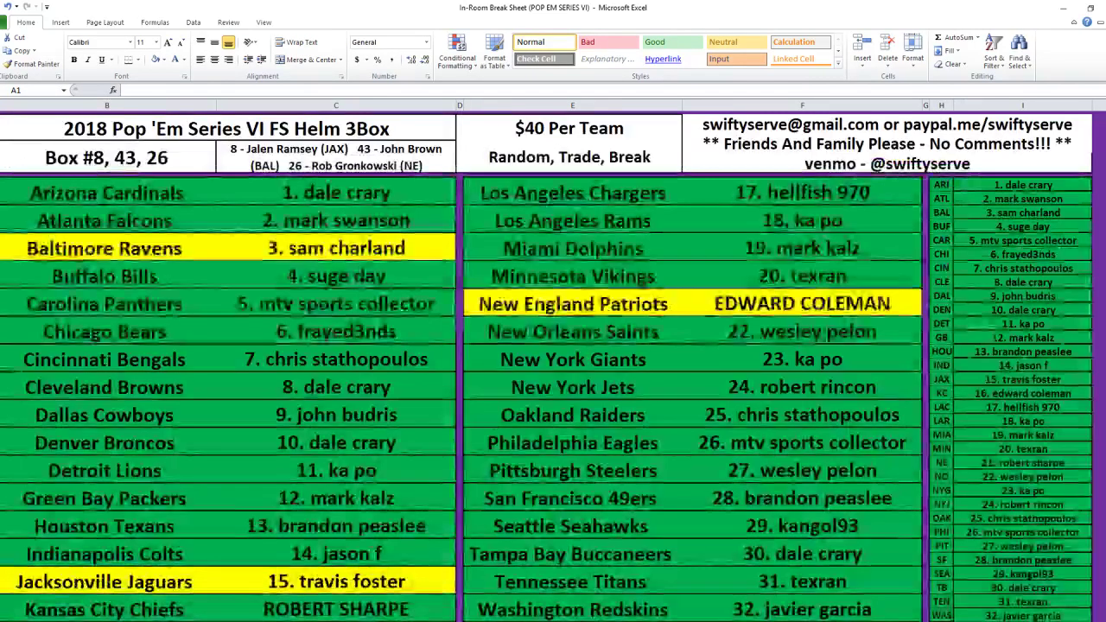
key(ctrl+Page_Down)
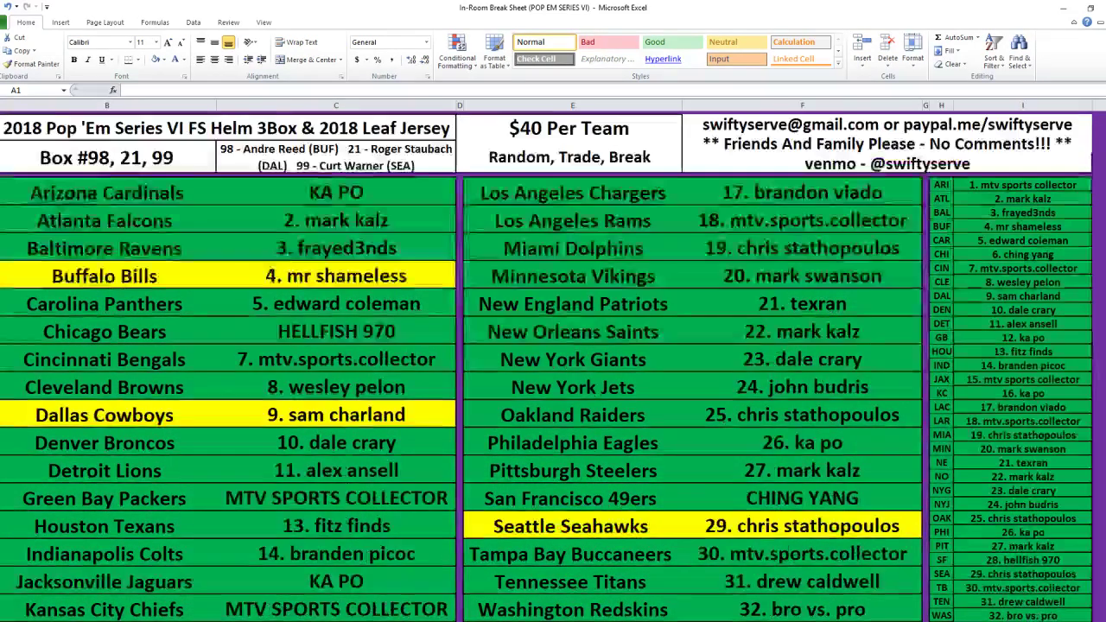
key(ctrl+Page_Down)
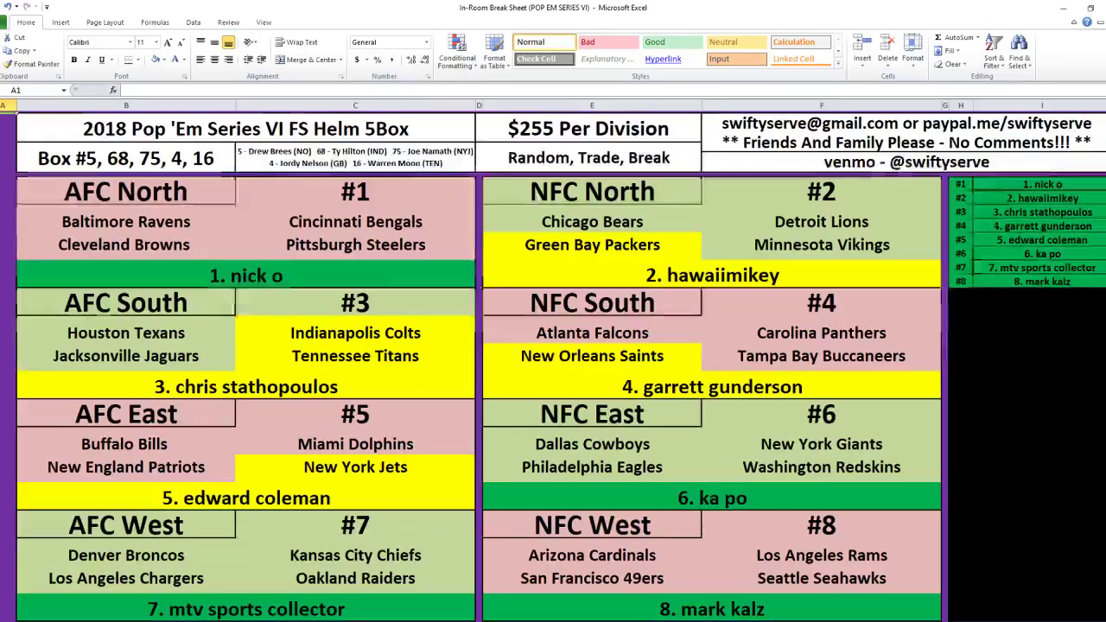
key(ctrl+Page_Down)
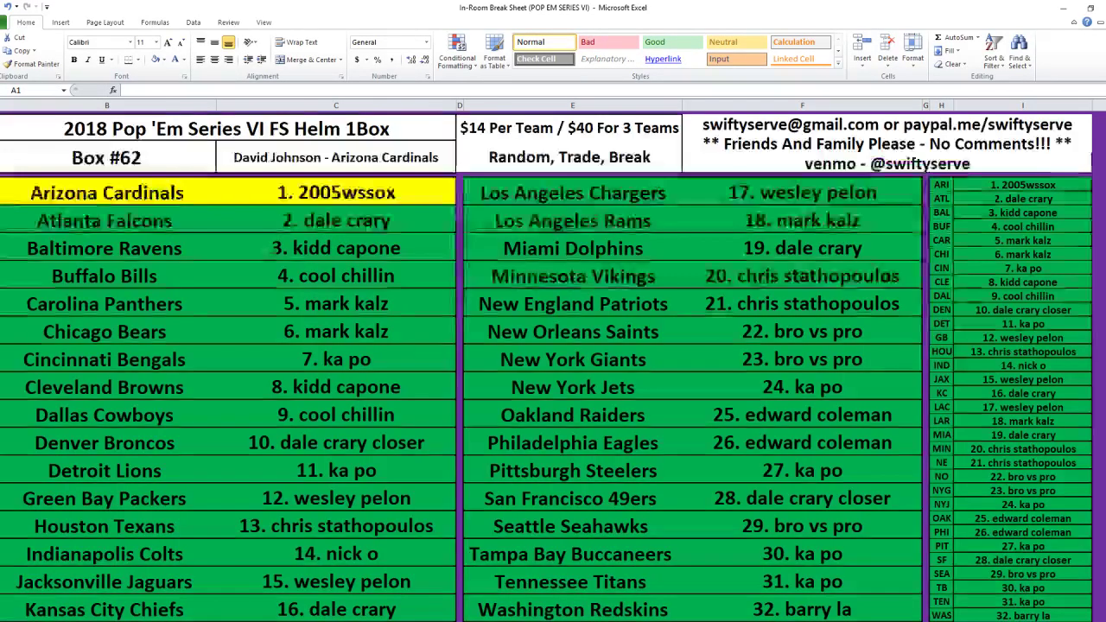
key(ctrl+Page_Down)
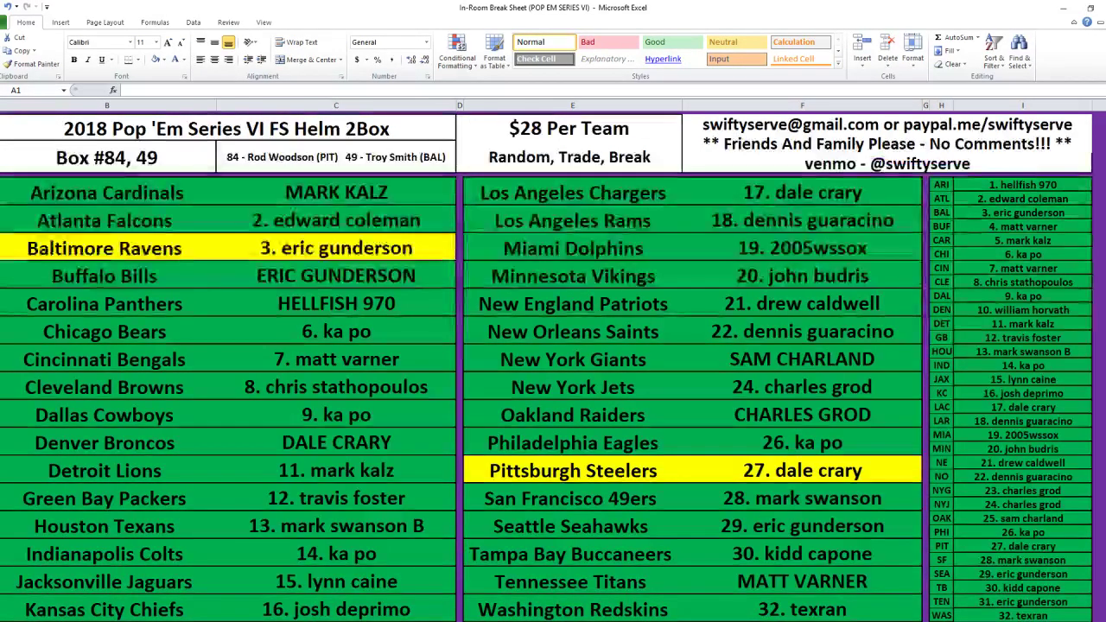
key(ctrl+Page_Down)
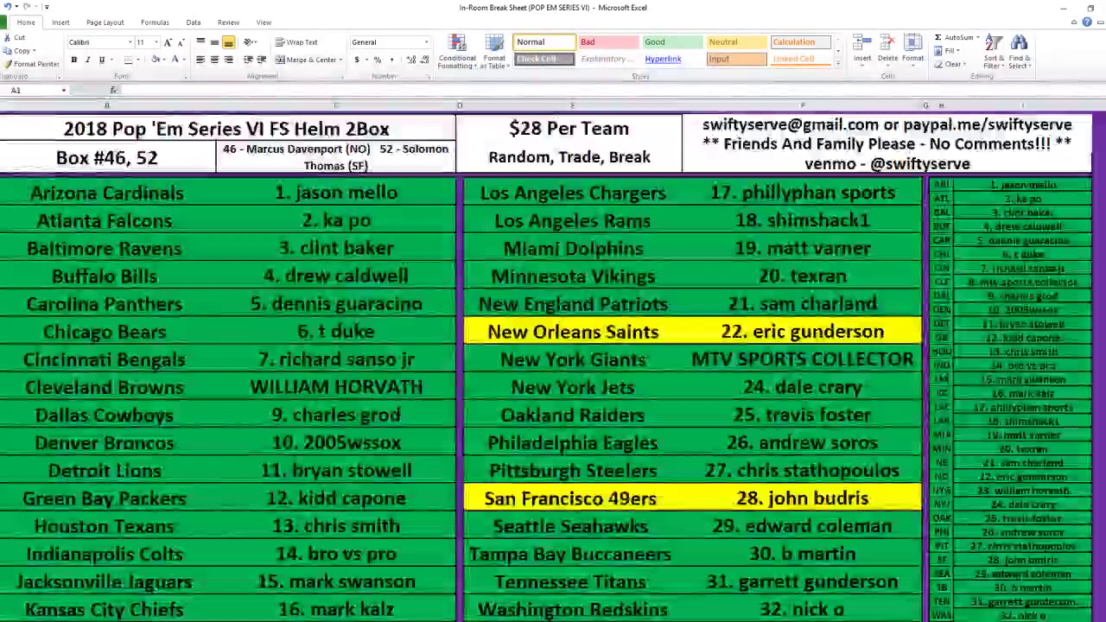
key(ctrl+Page_Down)
key(ctrl+Page_Down)
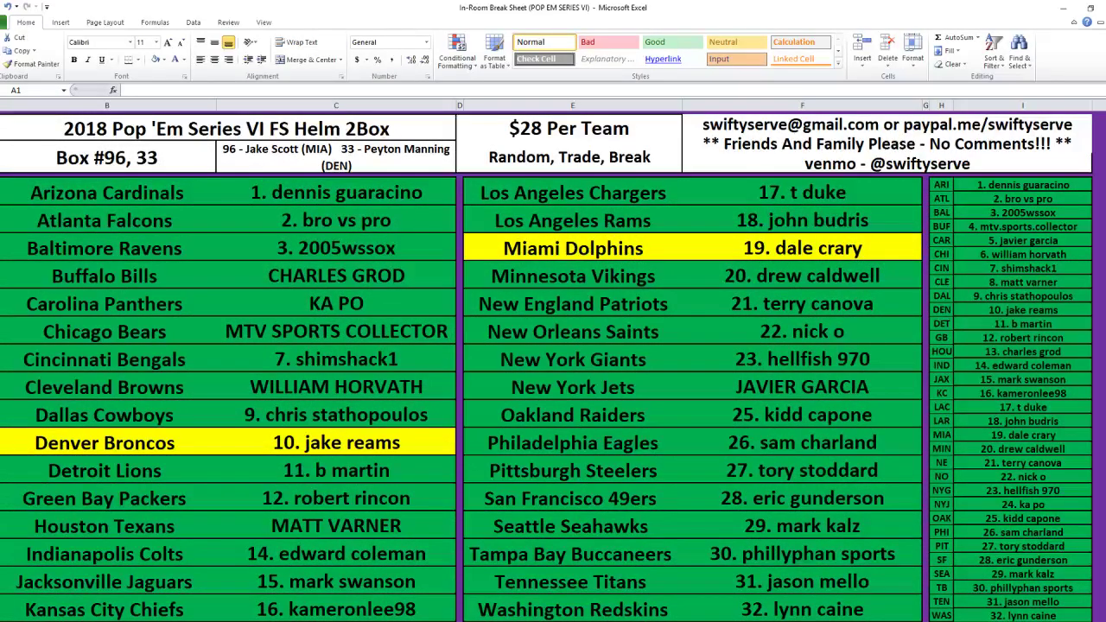
key(ctrl+Page_Down)
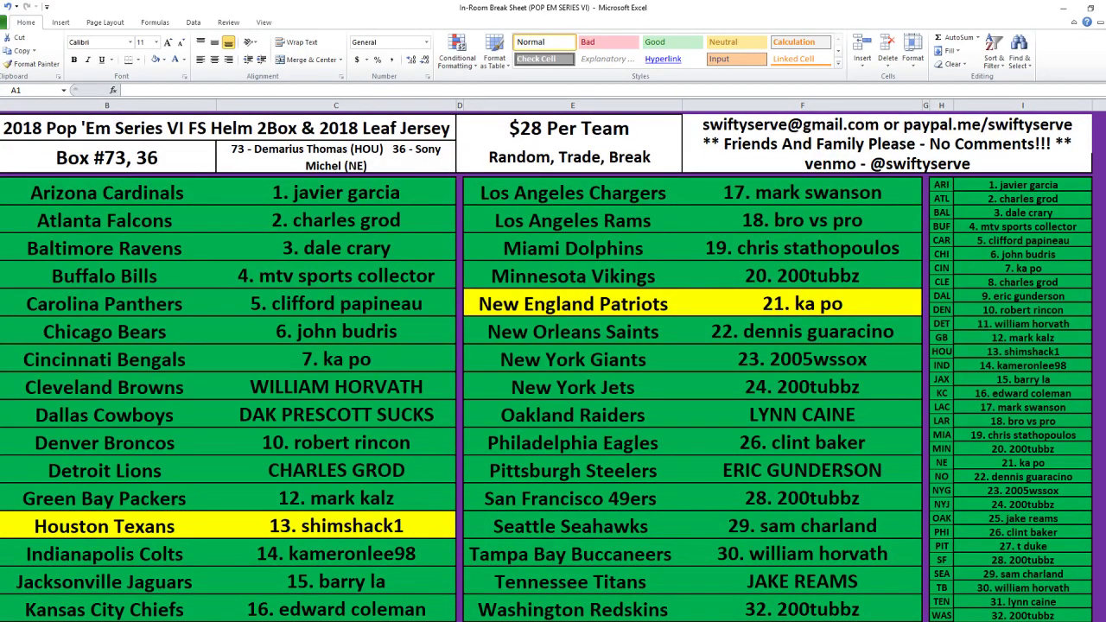
key(ctrl+Page_Down)
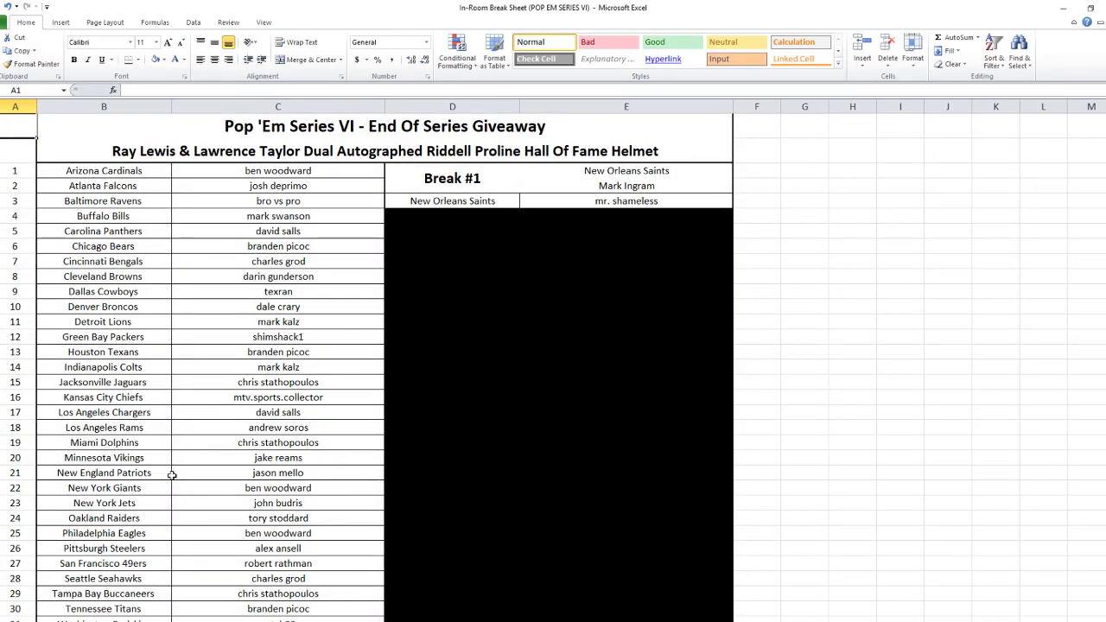
Scroll down the In-Room Break Sheet past the Break #10 blocks to Break #11-1 near row 807
scroll(381, 484, down, 1)
scroll(535, 458, down, 6)
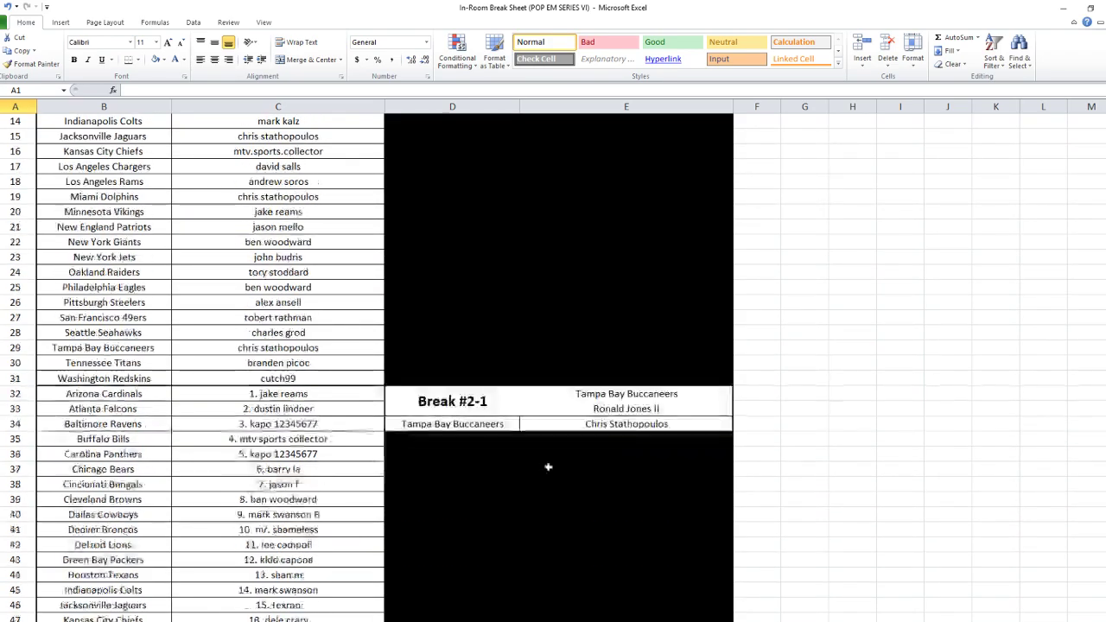
scroll(548, 467, down, 3)
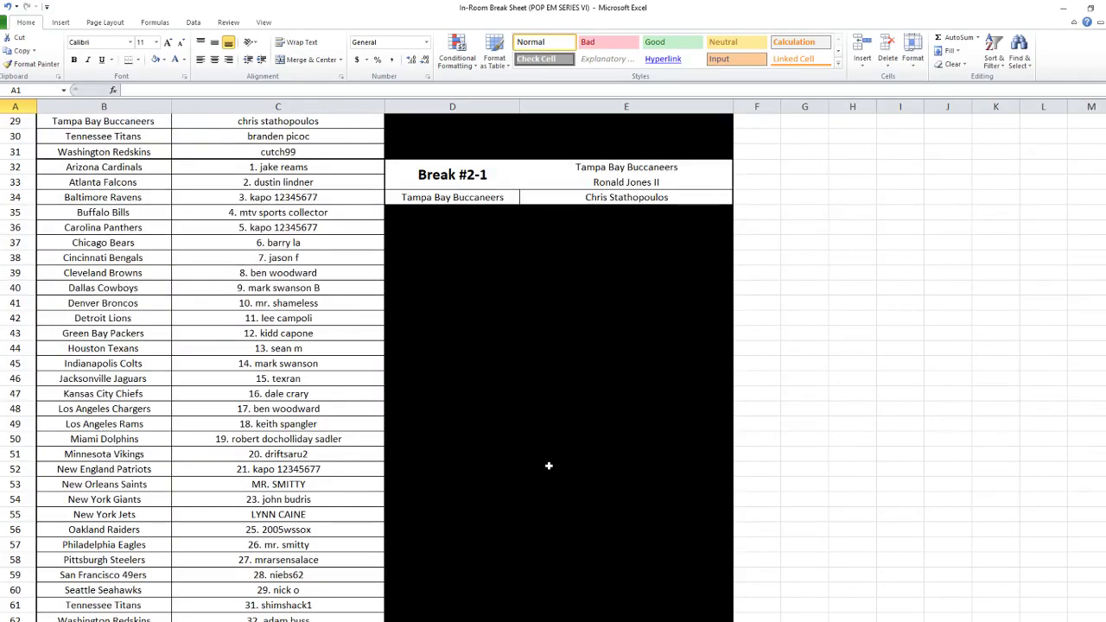
scroll(549, 466, down, 1)
scroll(548, 466, down, 3)
scroll(548, 466, down, 12)
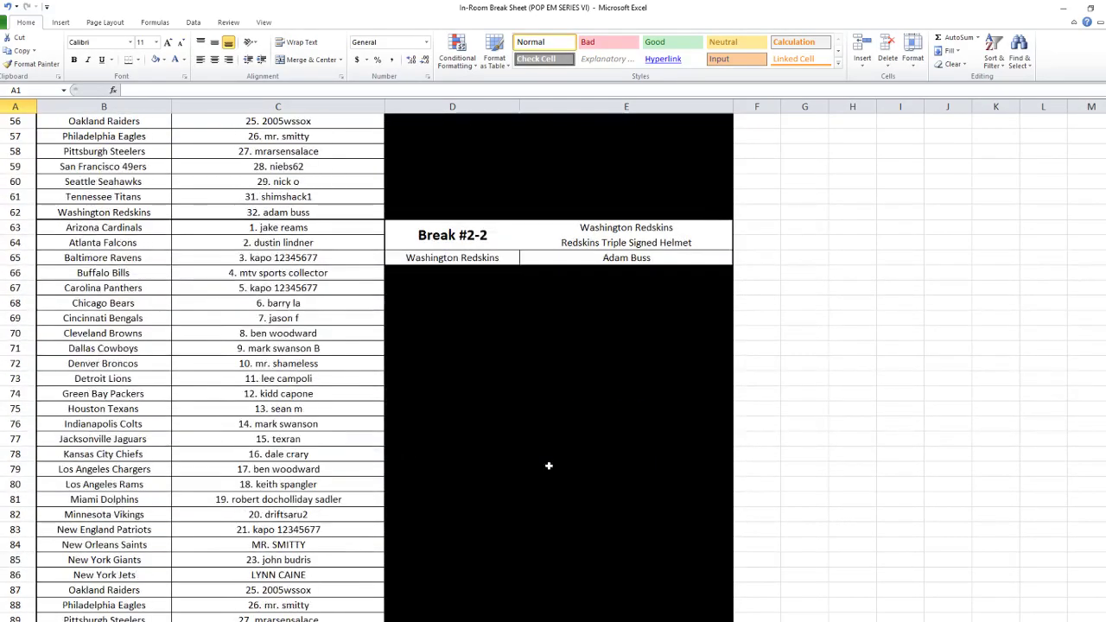
scroll(548, 465, down, 10)
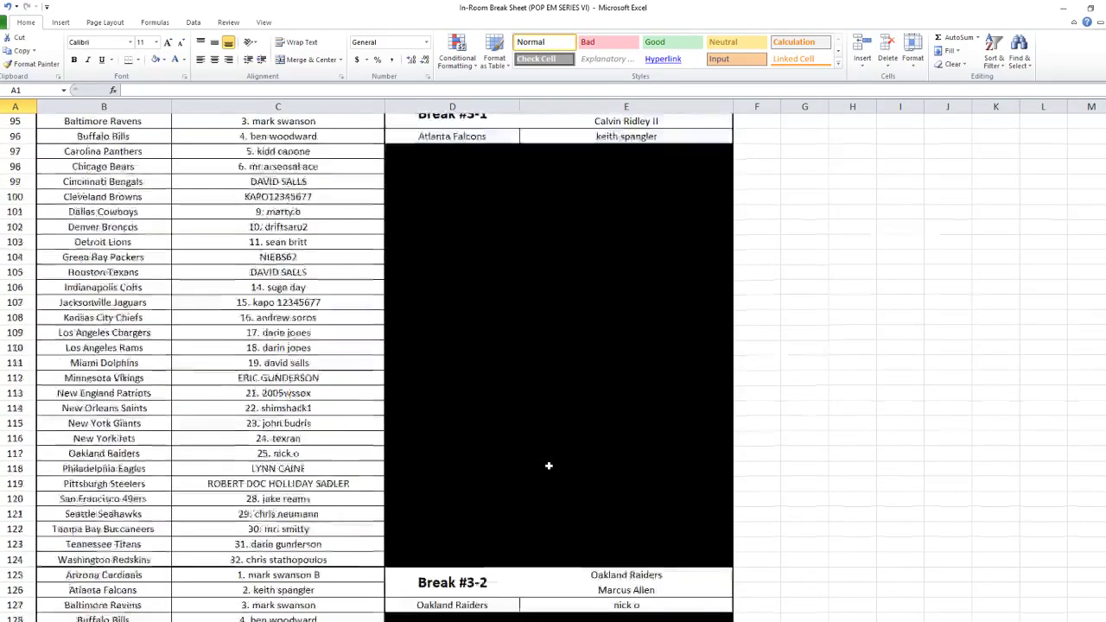
scroll(548, 466, down, 5)
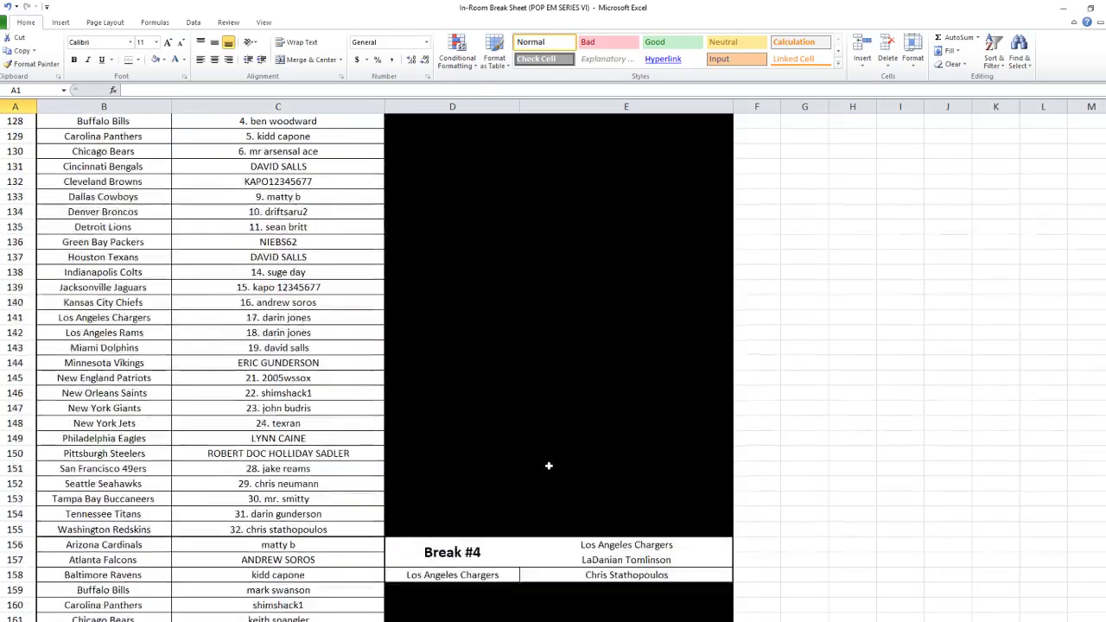
scroll(548, 466, down, 12)
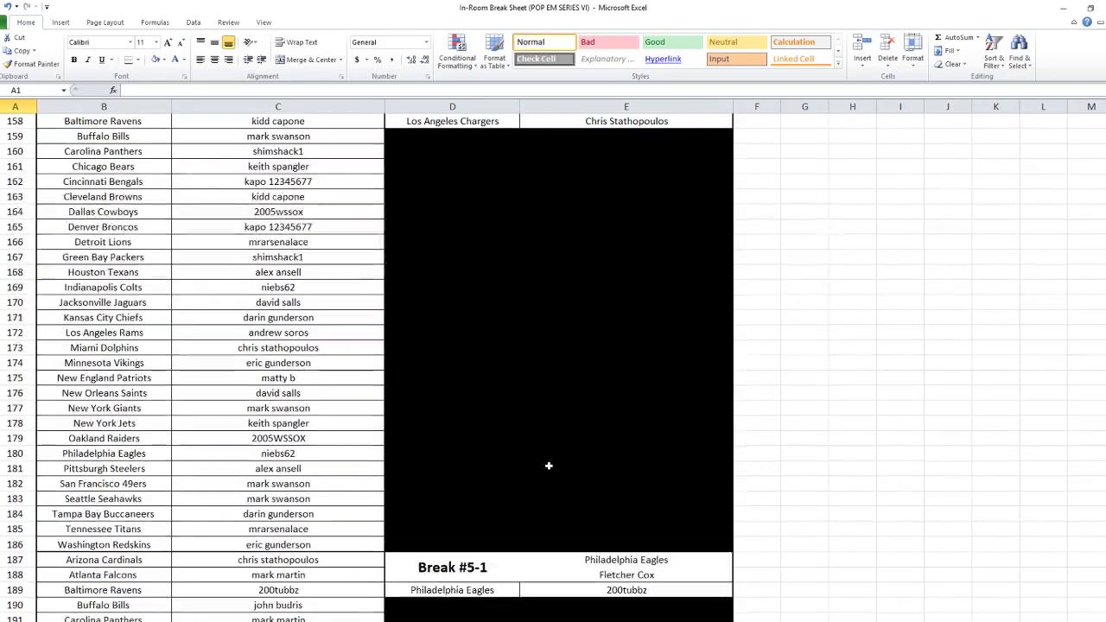
scroll(549, 465, down, 8)
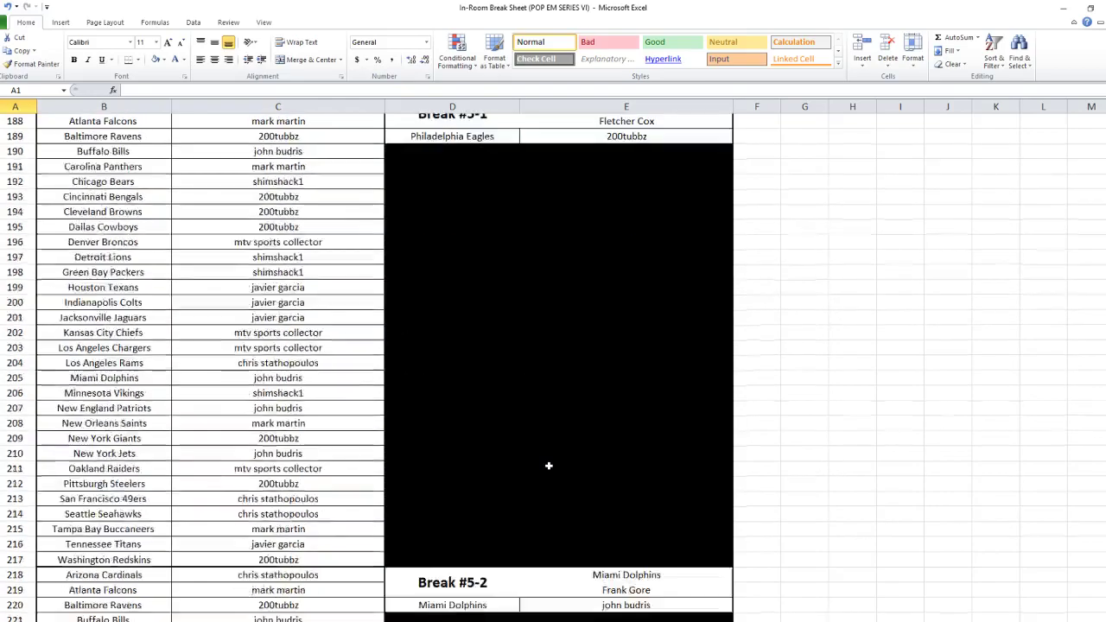
scroll(549, 466, down, 10)
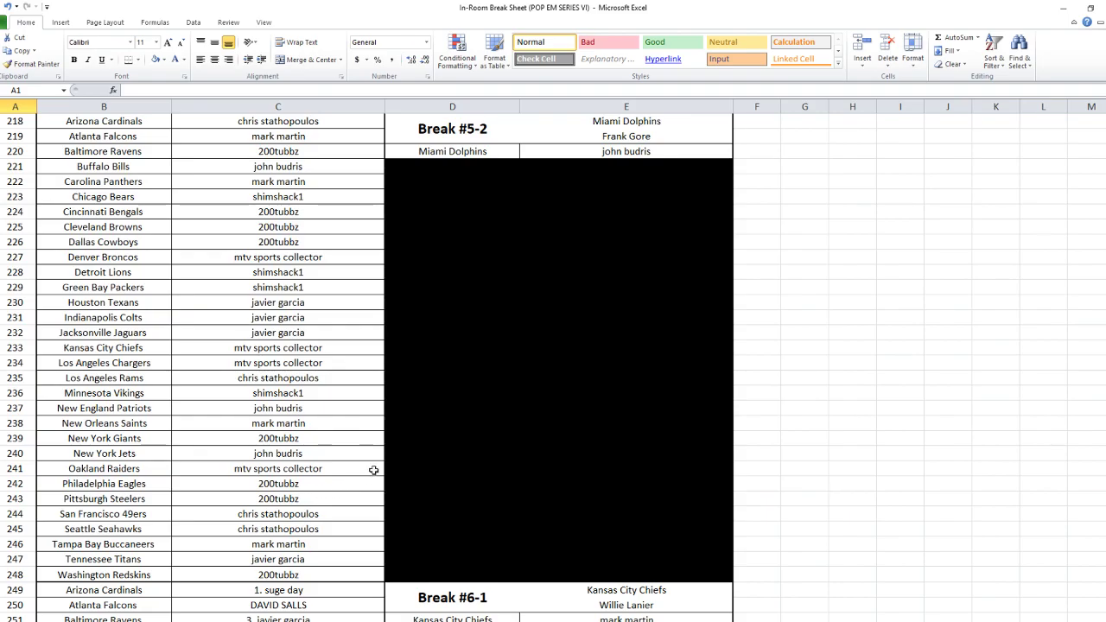
scroll(488, 393, down, 8)
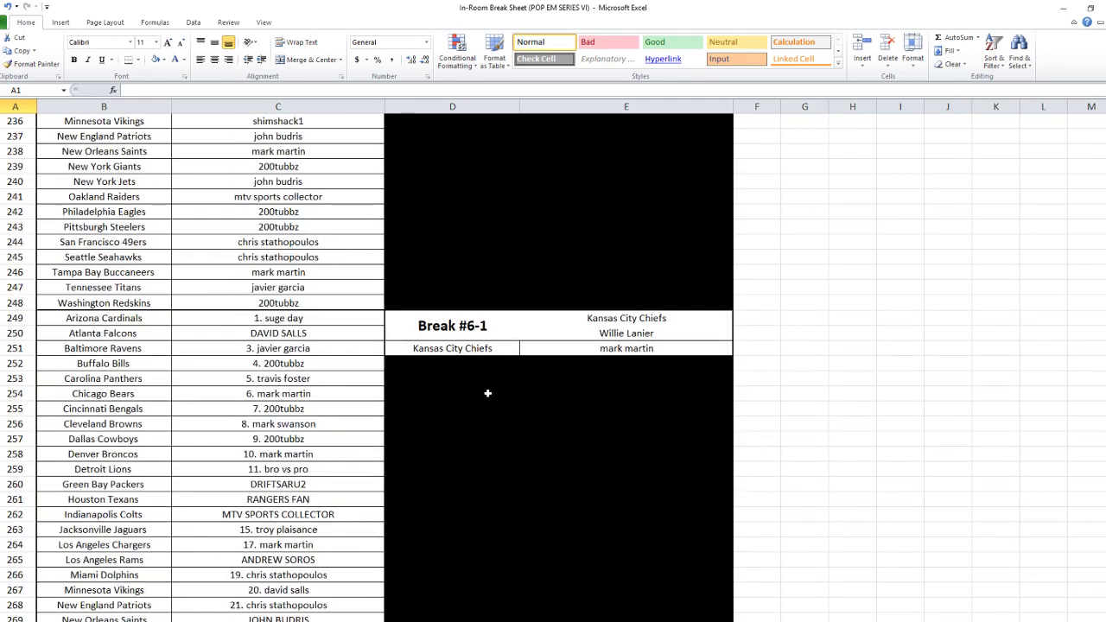
scroll(487, 393, down, 13)
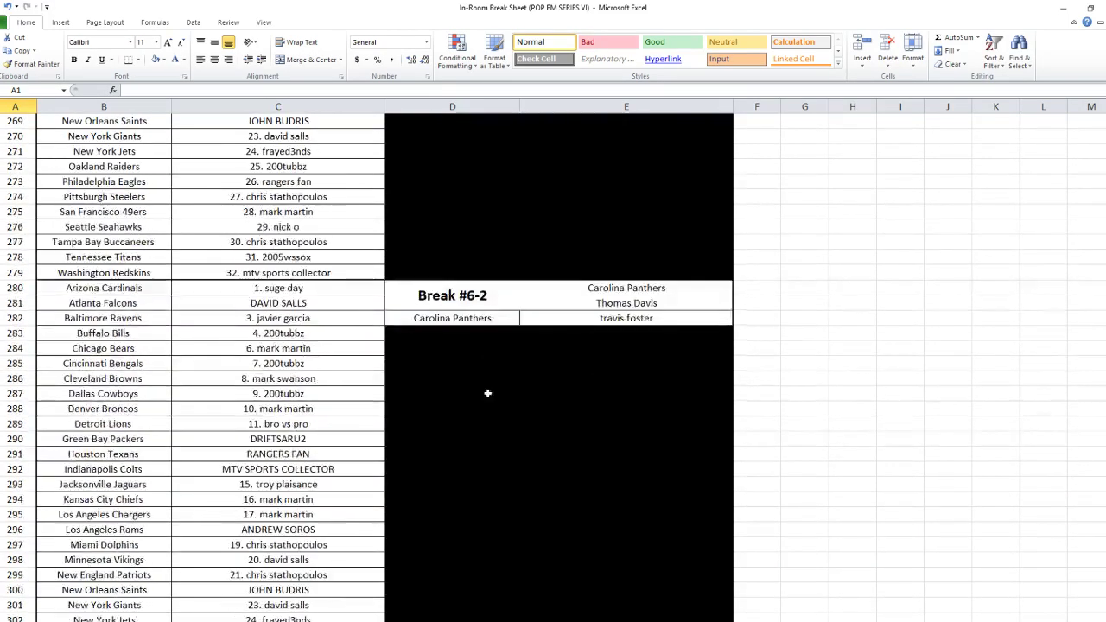
scroll(488, 393, down, 10)
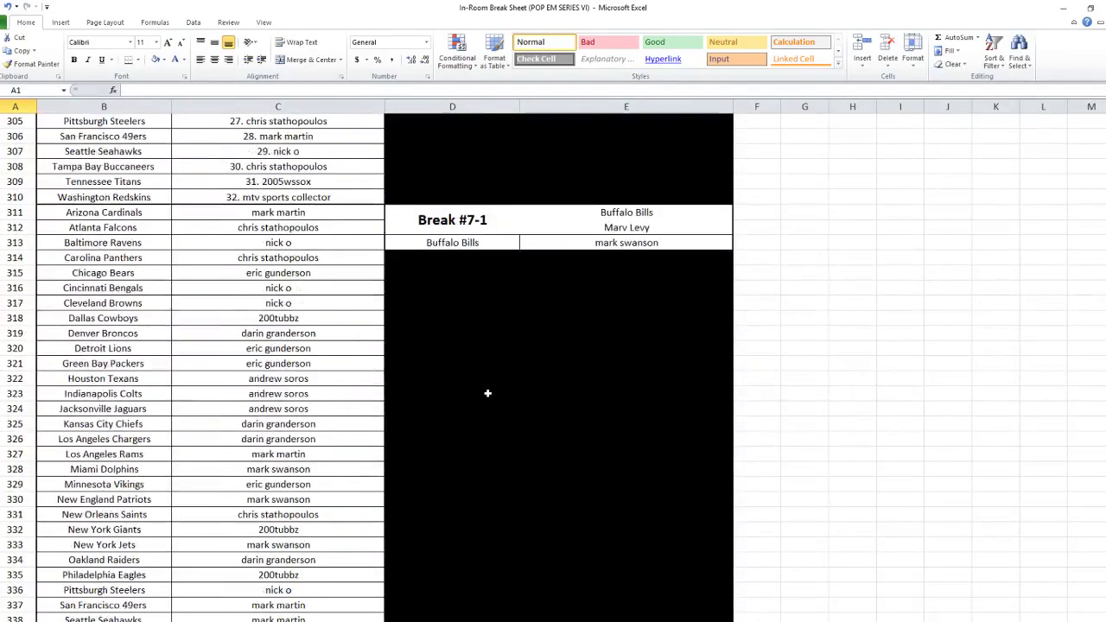
scroll(487, 393, down, 5)
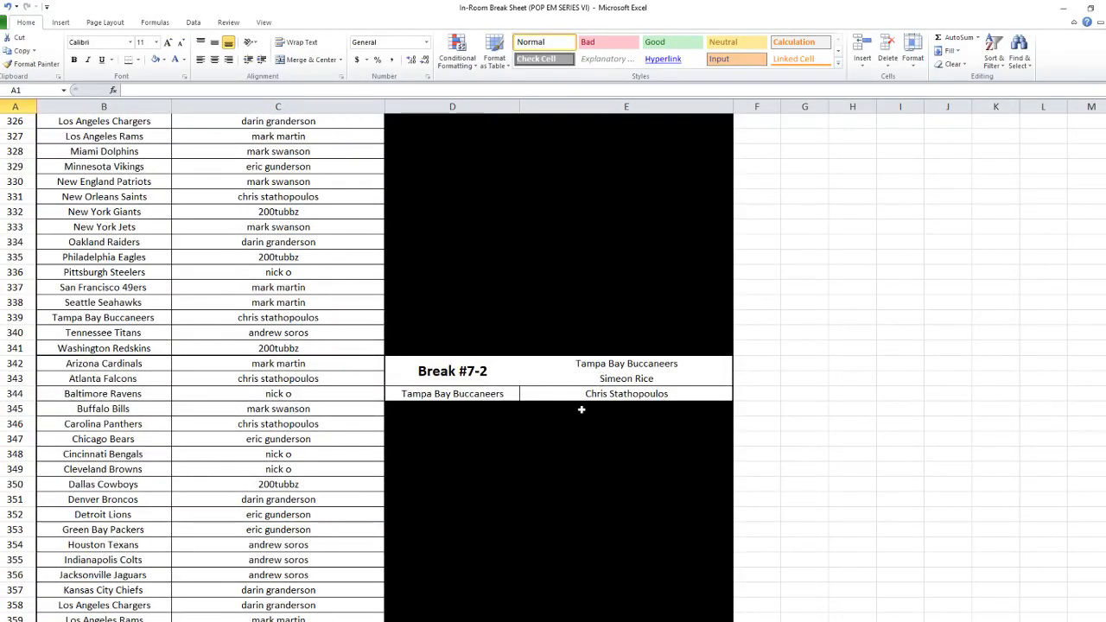
scroll(586, 407, down, 4)
scroll(506, 321, down, 13)
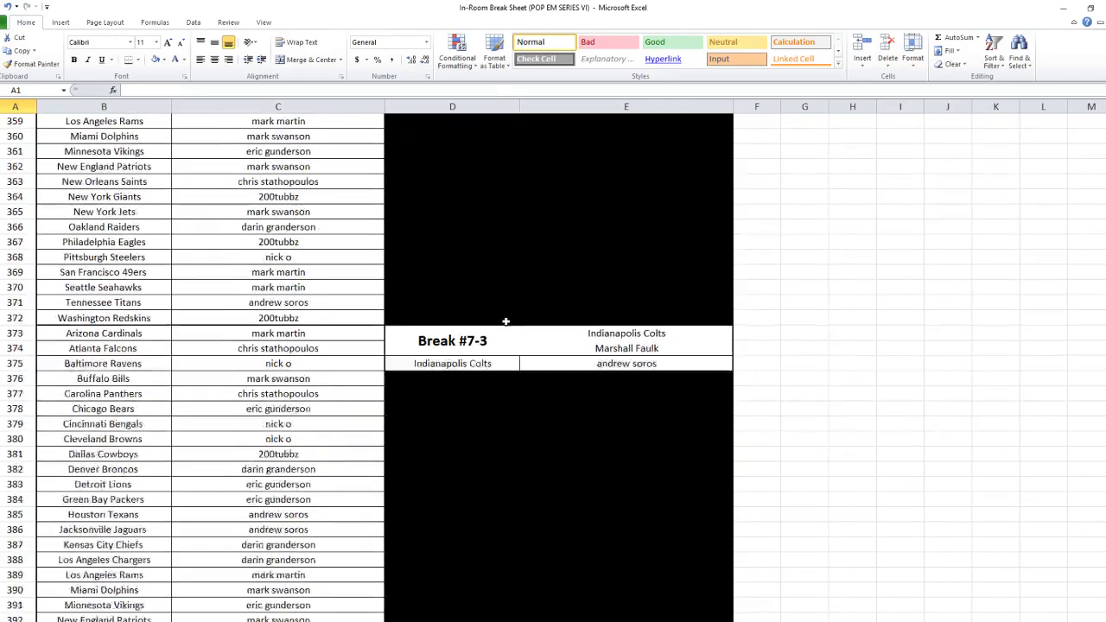
scroll(505, 320, down, 16)
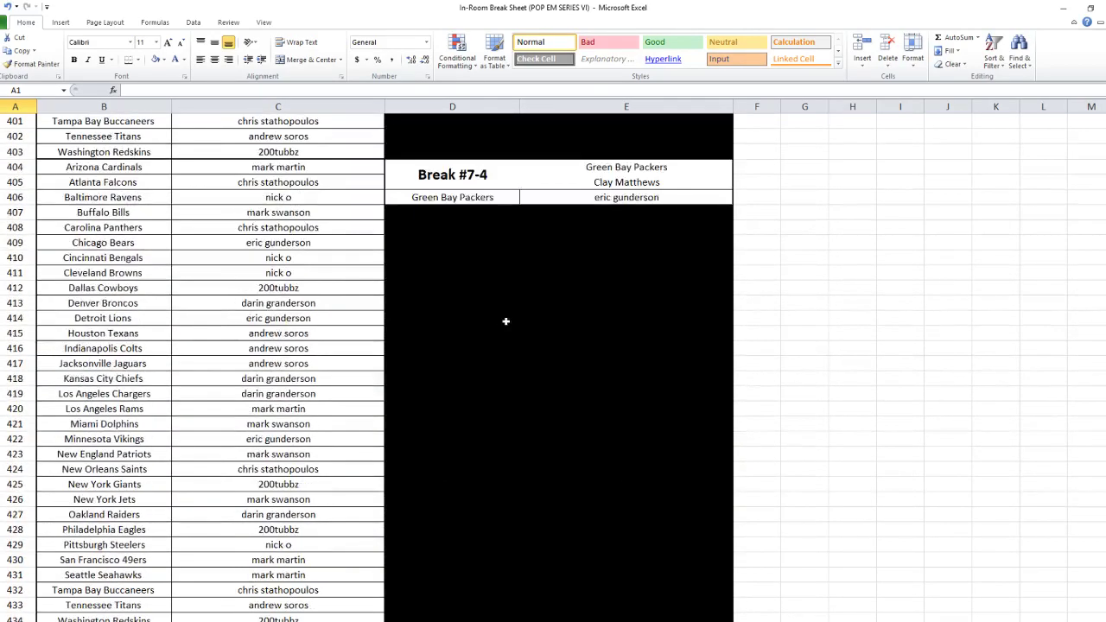
scroll(506, 320, down, 10)
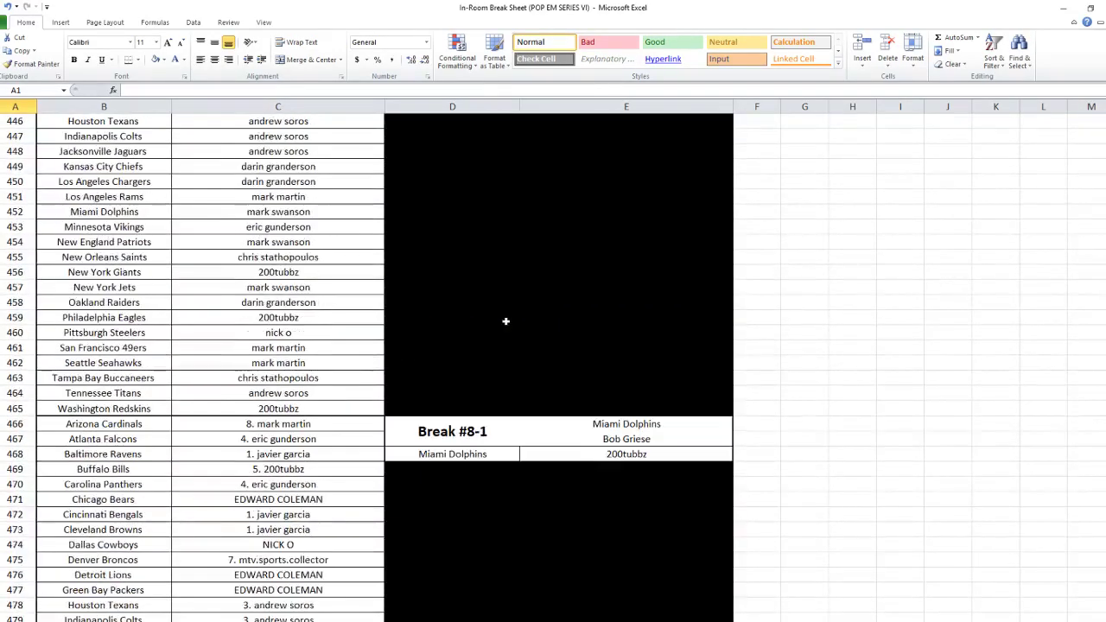
scroll(506, 321, down, 12)
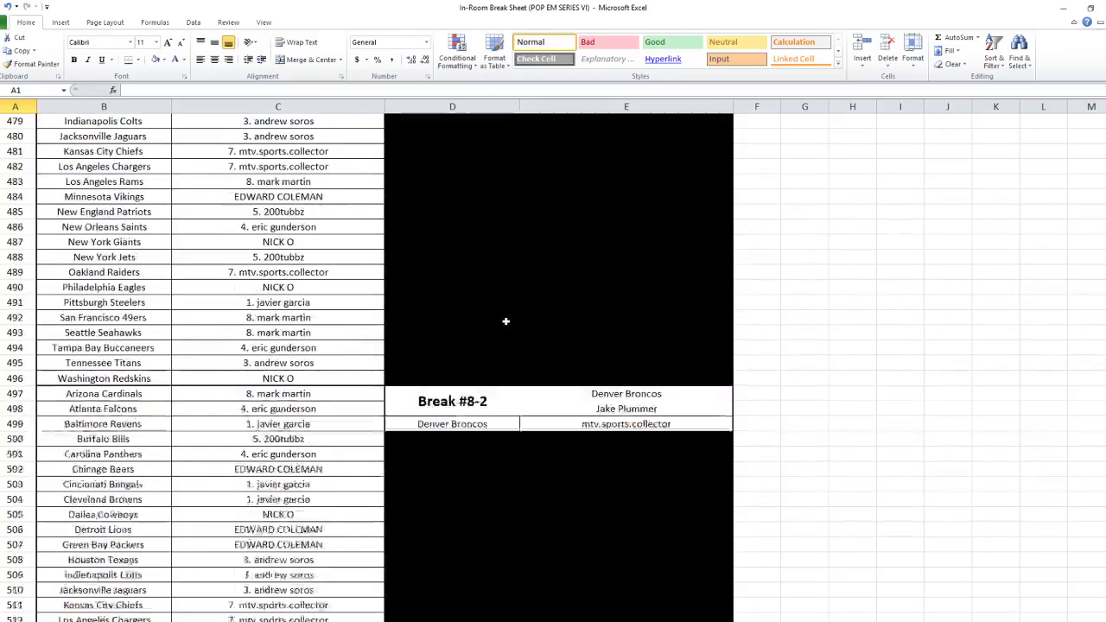
scroll(506, 321, down, 14)
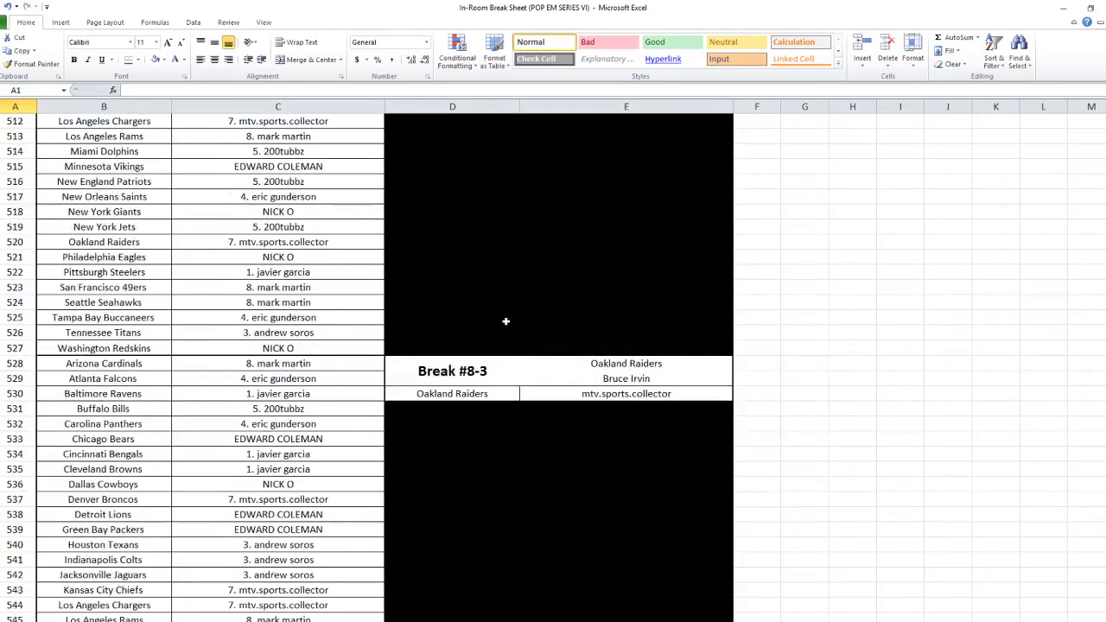
scroll(505, 321, down, 11)
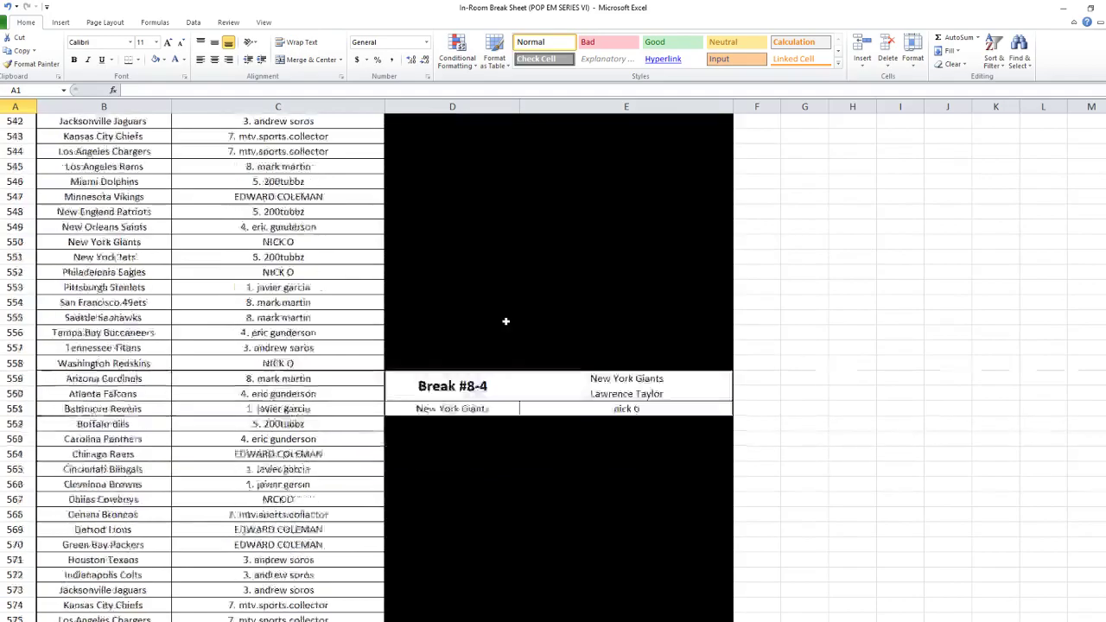
scroll(506, 320, down, 8)
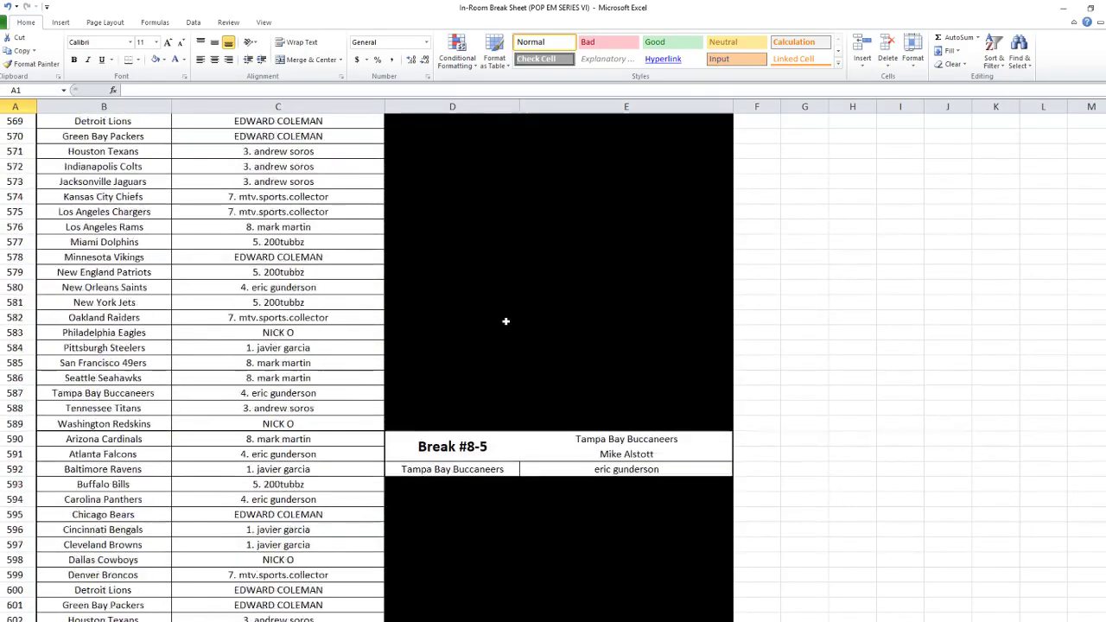
scroll(505, 320, down, 10)
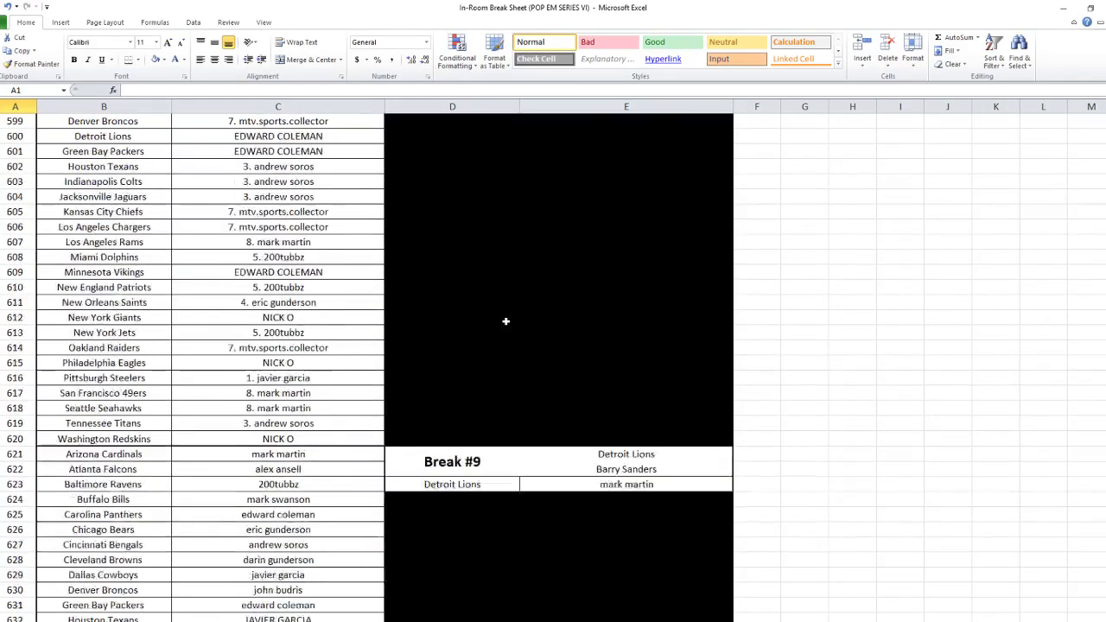
scroll(505, 321, down, 11)
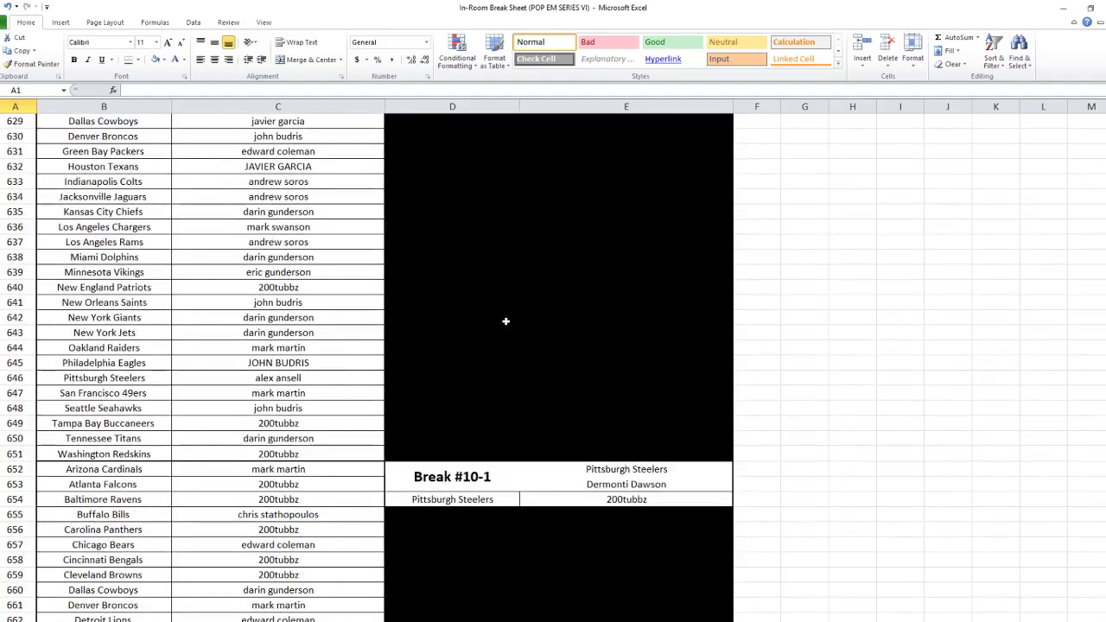
scroll(506, 321, down, 9)
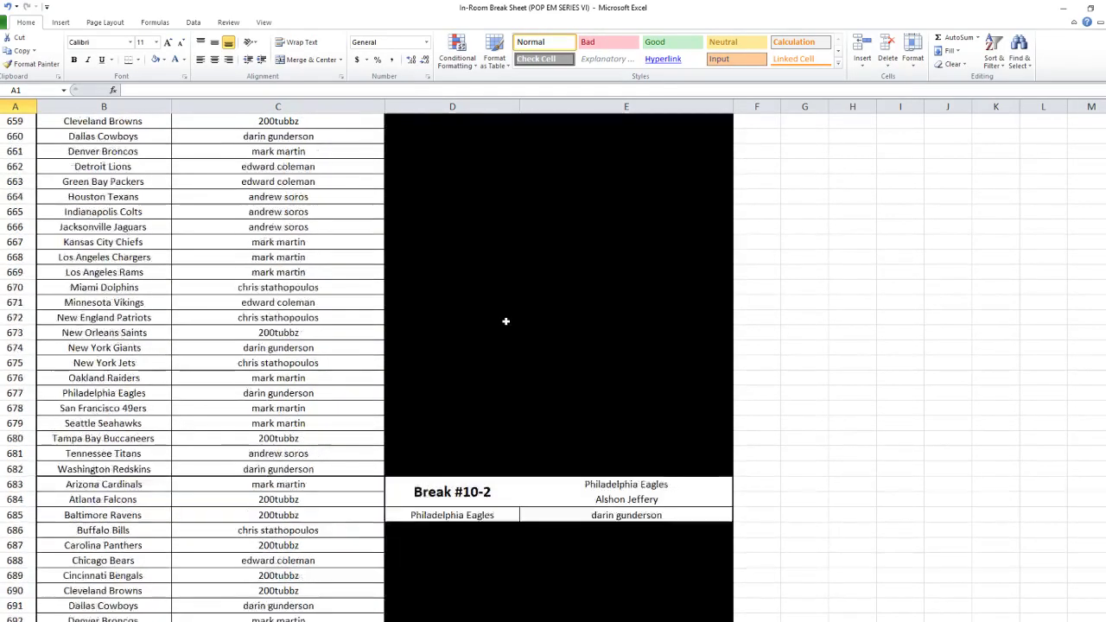
scroll(506, 320, down, 9)
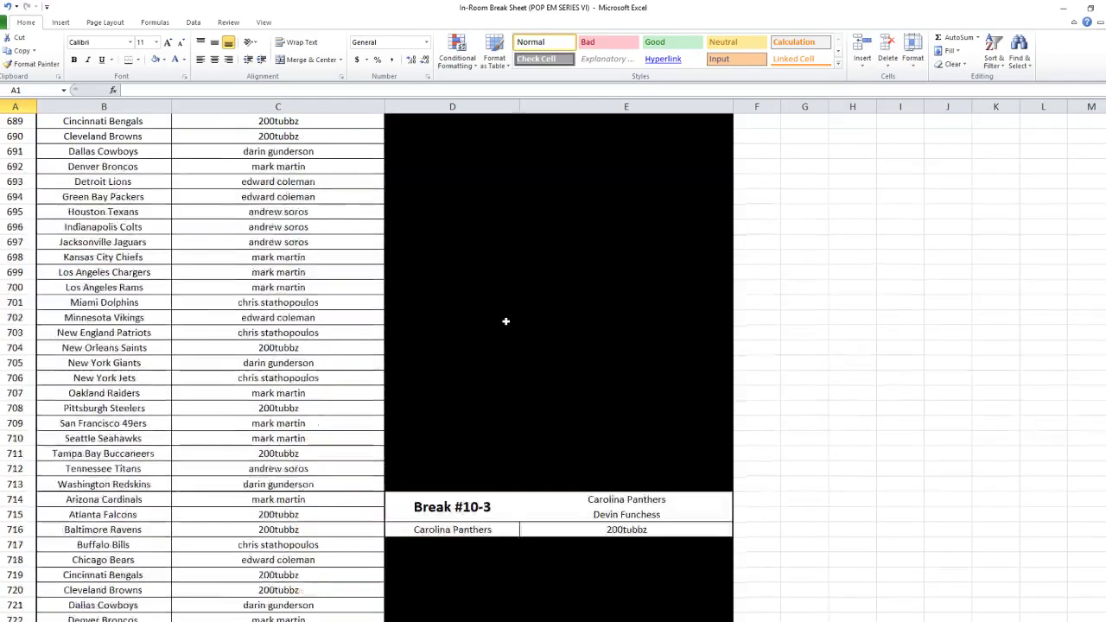
scroll(505, 320, down, 11)
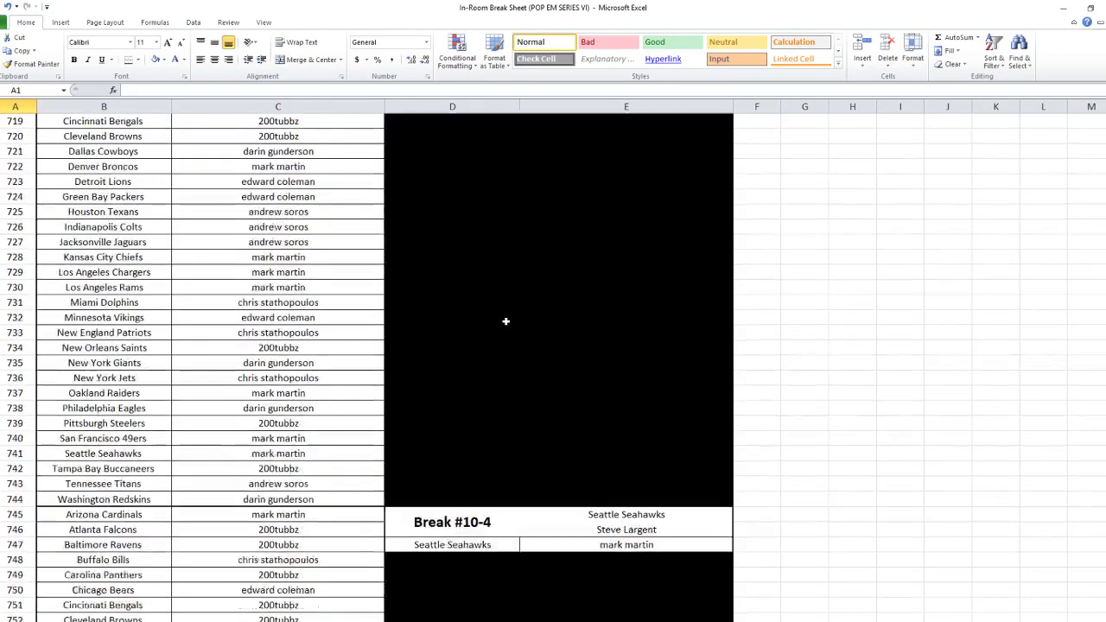
scroll(505, 320, down, 10)
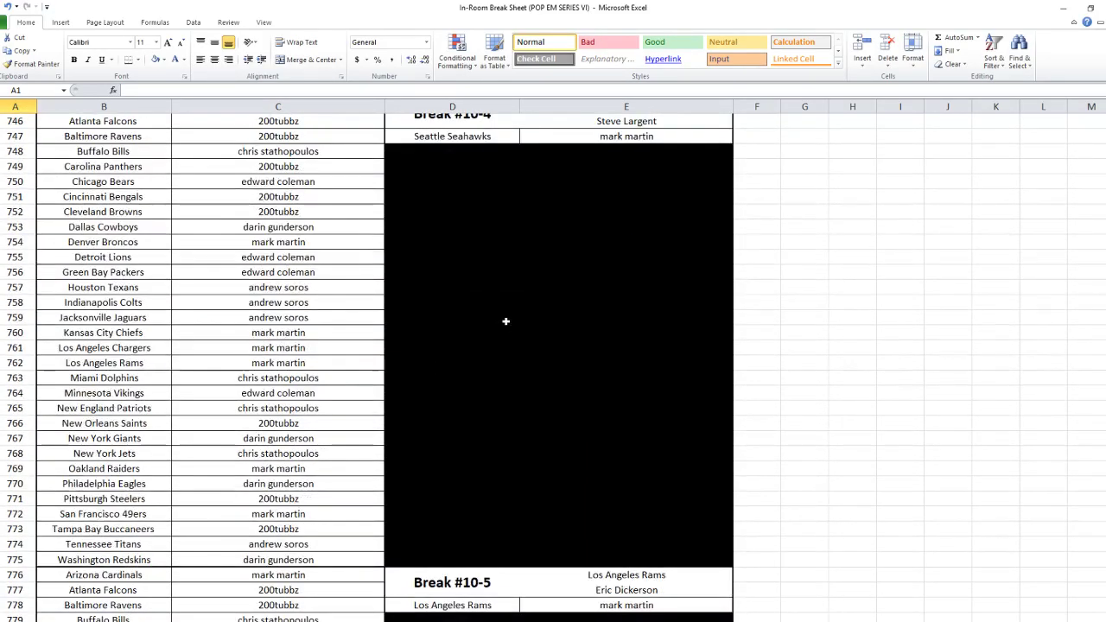
scroll(506, 320, down, 11)
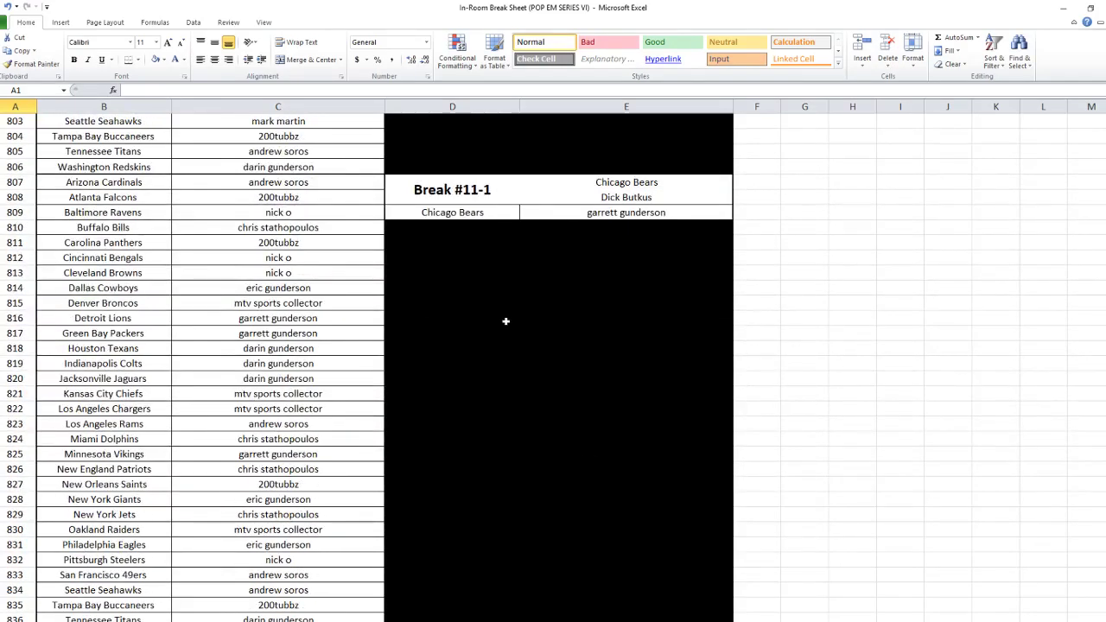
scroll(506, 320, down, 9)
scroll(505, 320, down, 5)
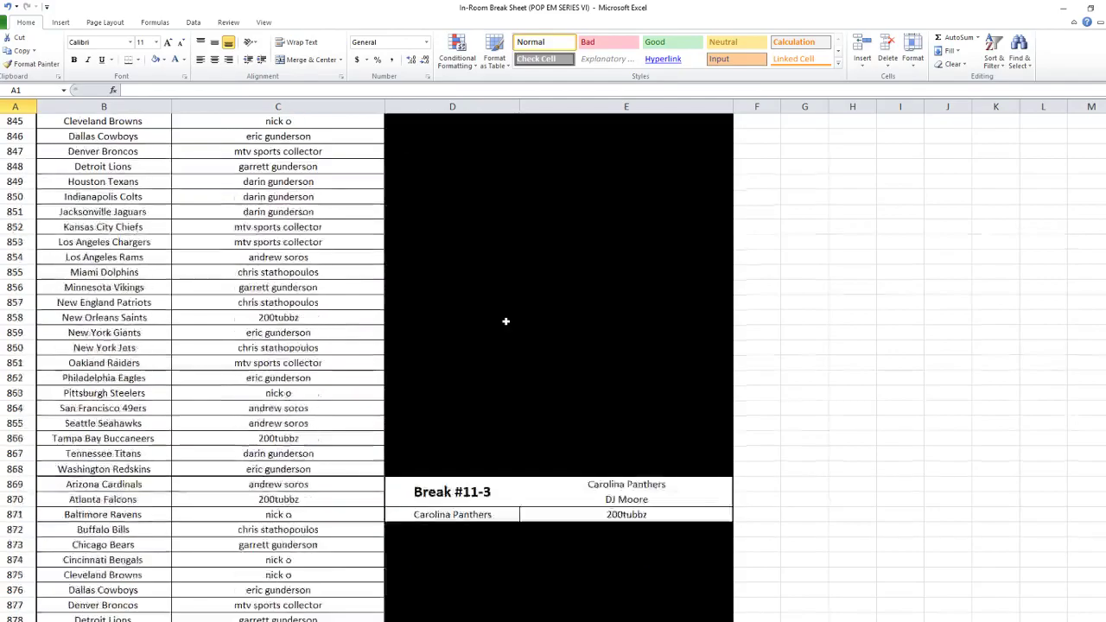
scroll(506, 320, down, 11)
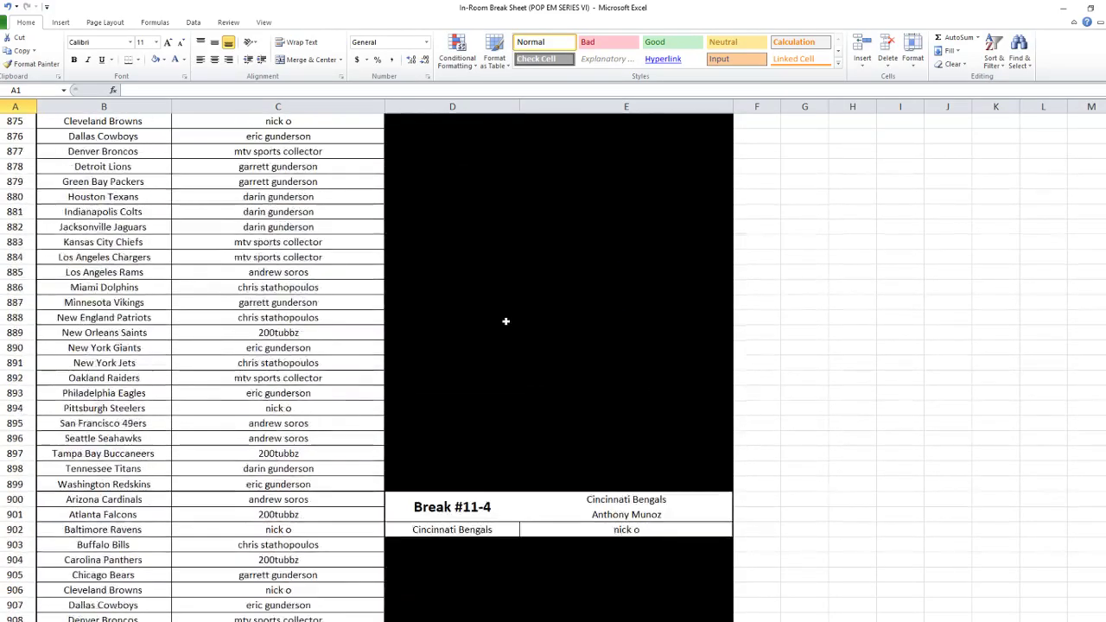
scroll(505, 321, down, 7)
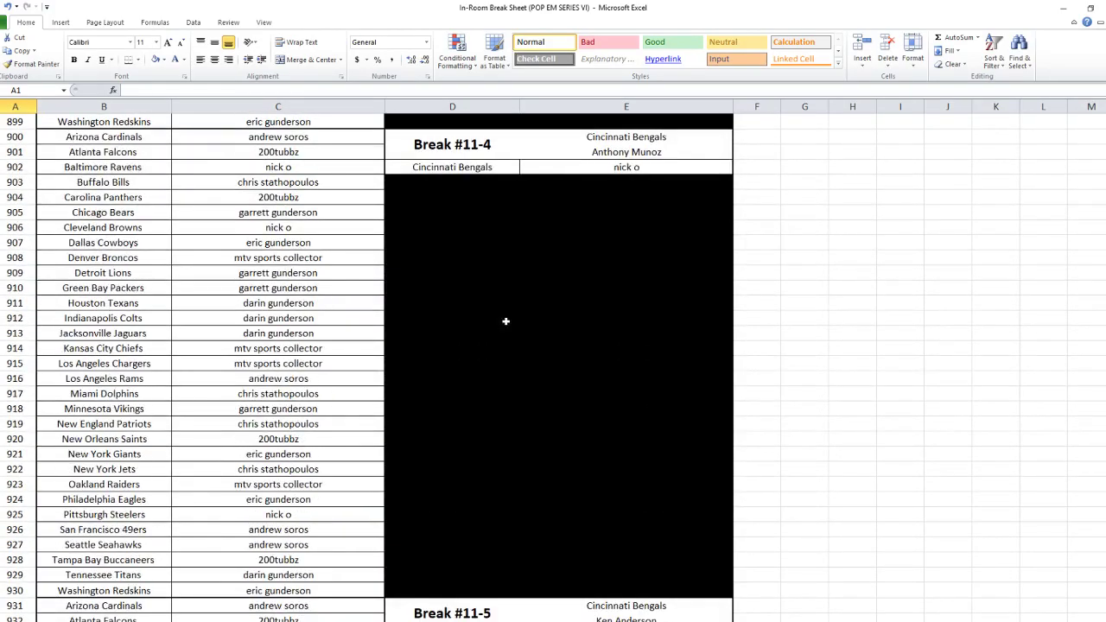
scroll(506, 320, down, 8)
scroll(506, 320, down, 5)
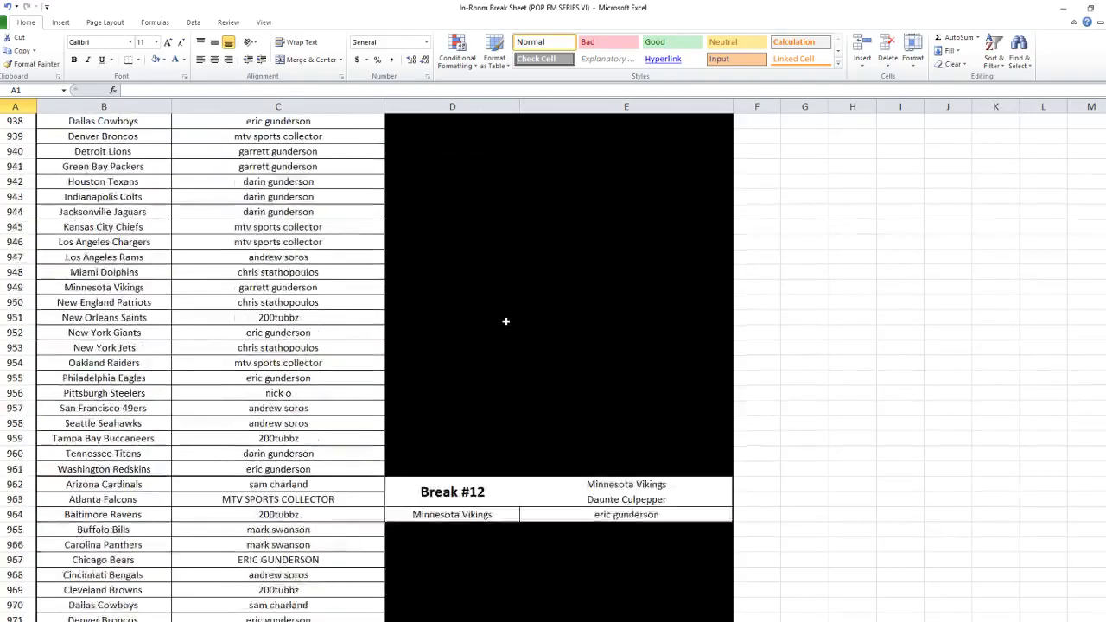
scroll(505, 320, down, 11)
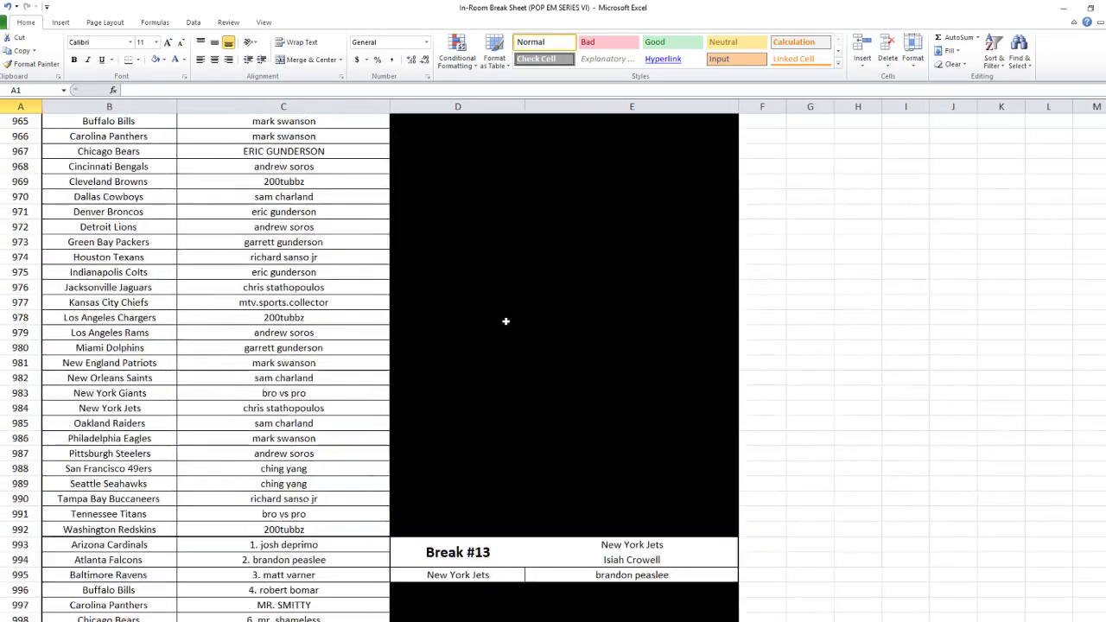
scroll(505, 321, down, 6)
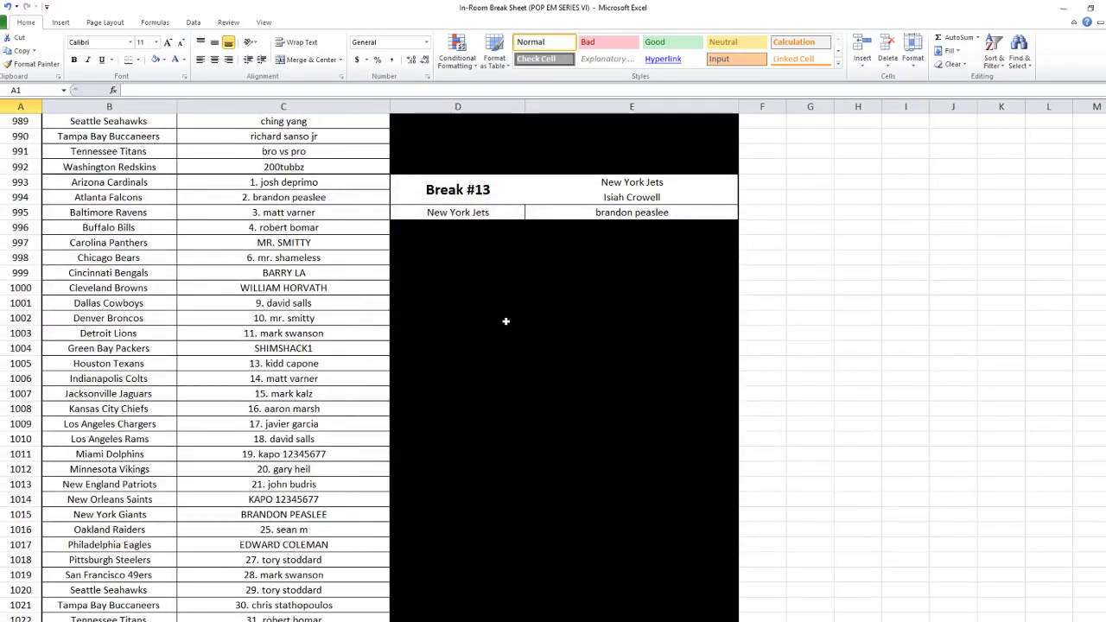
scroll(506, 321, down, 9)
scroll(505, 321, down, 10)
scroll(506, 321, down, 11)
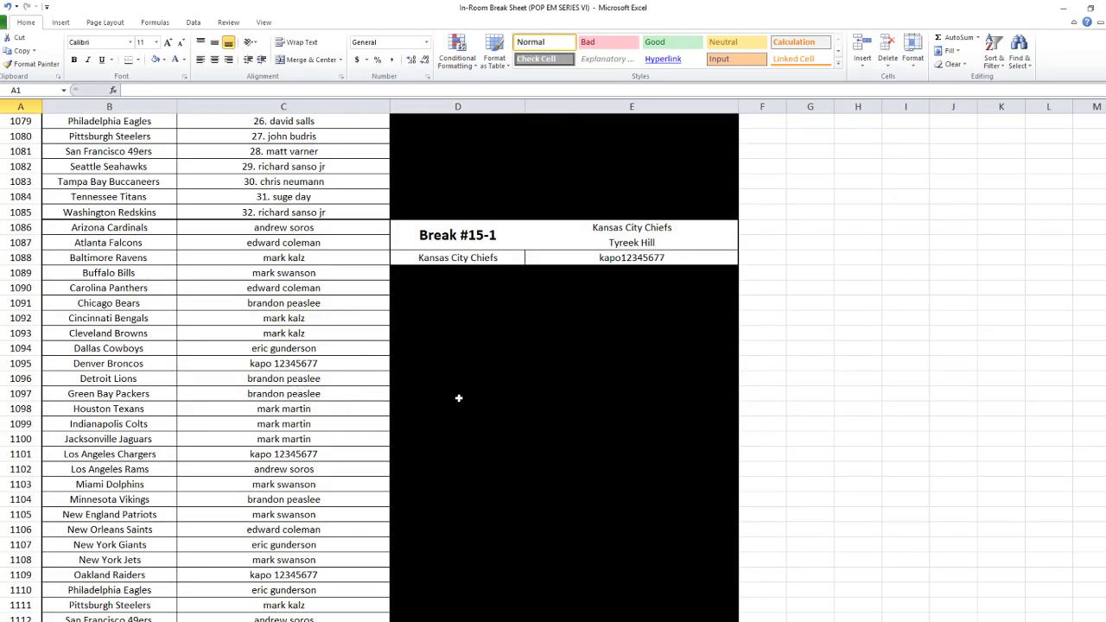
scroll(293, 469, down, 1)
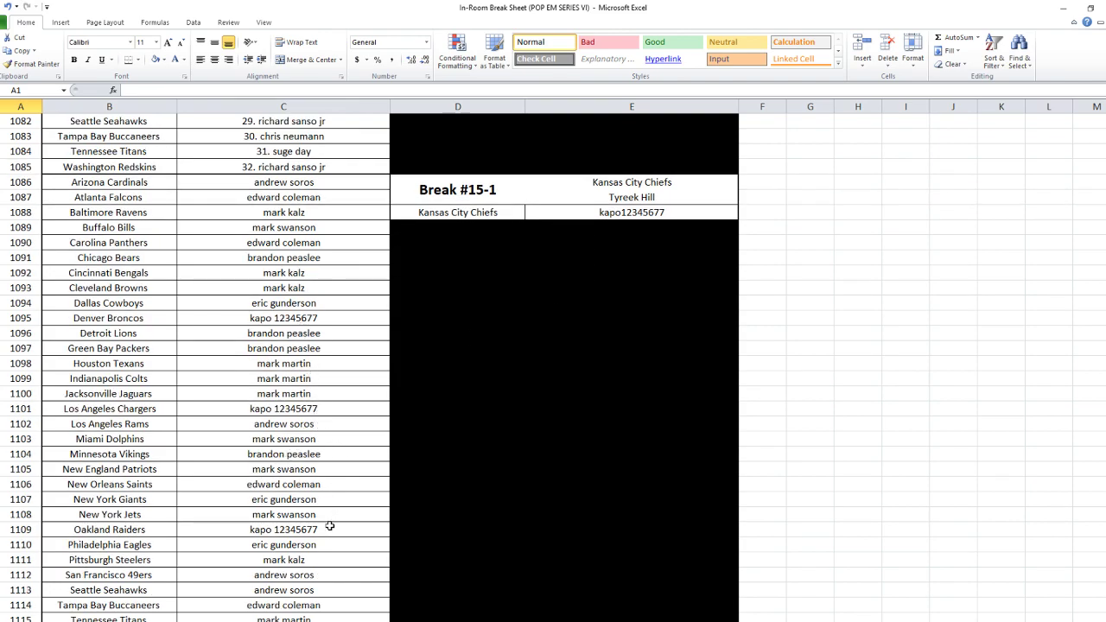
scroll(476, 488, down, 10)
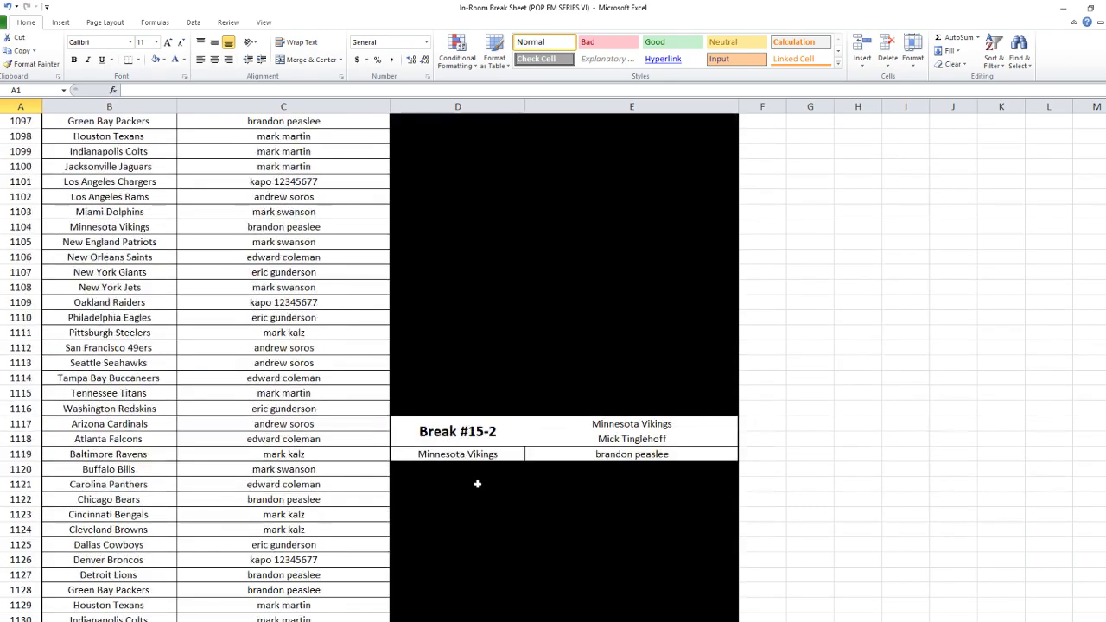
scroll(474, 481, down, 11)
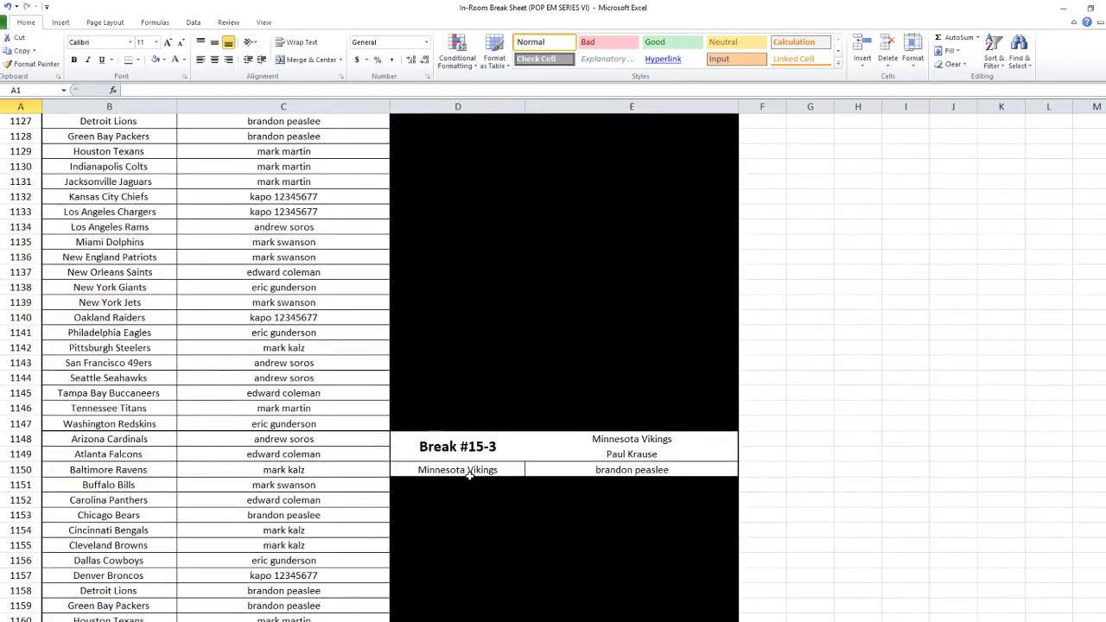
scroll(468, 474, down, 13)
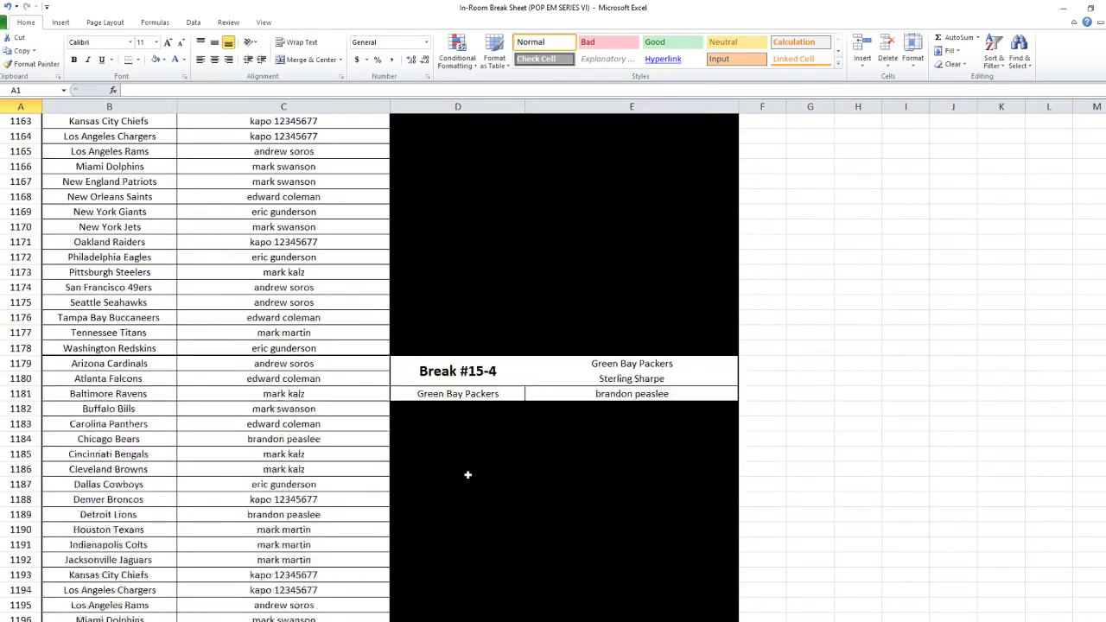
scroll(468, 474, down, 11)
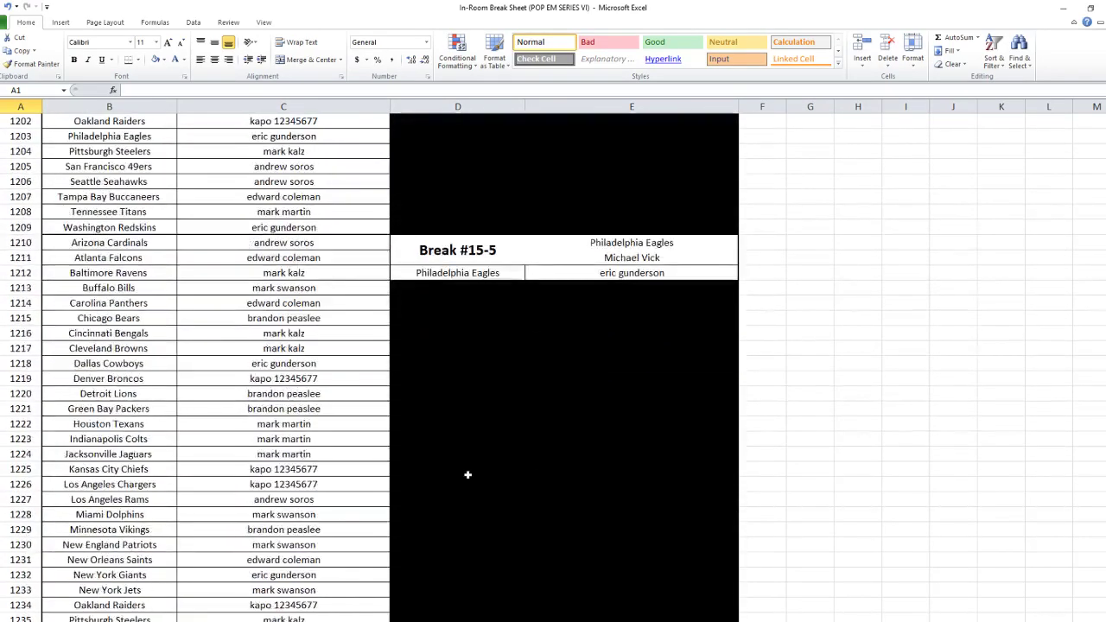
scroll(468, 475, down, 3)
scroll(467, 475, down, 14)
scroll(467, 474, down, 11)
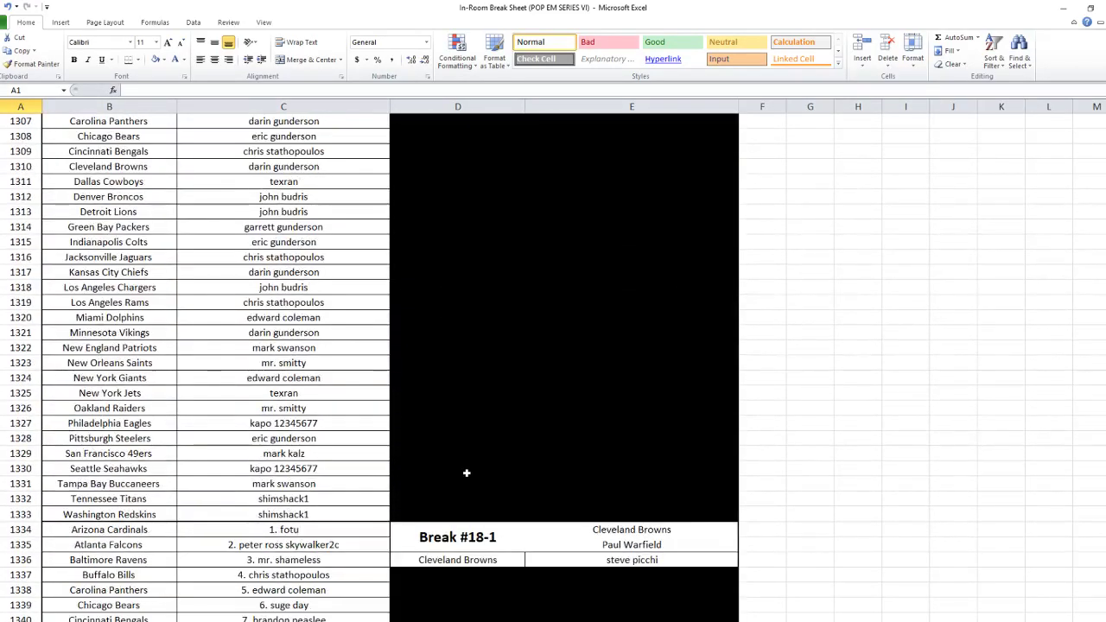
scroll(467, 473, down, 5)
scroll(467, 473, down, 14)
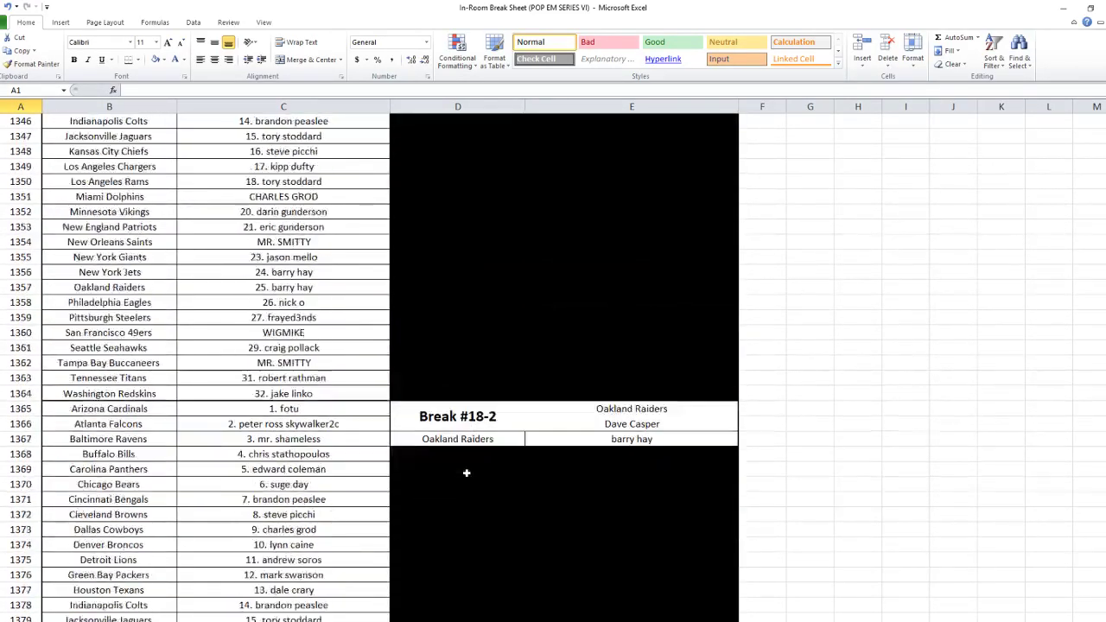
scroll(466, 470, down, 5)
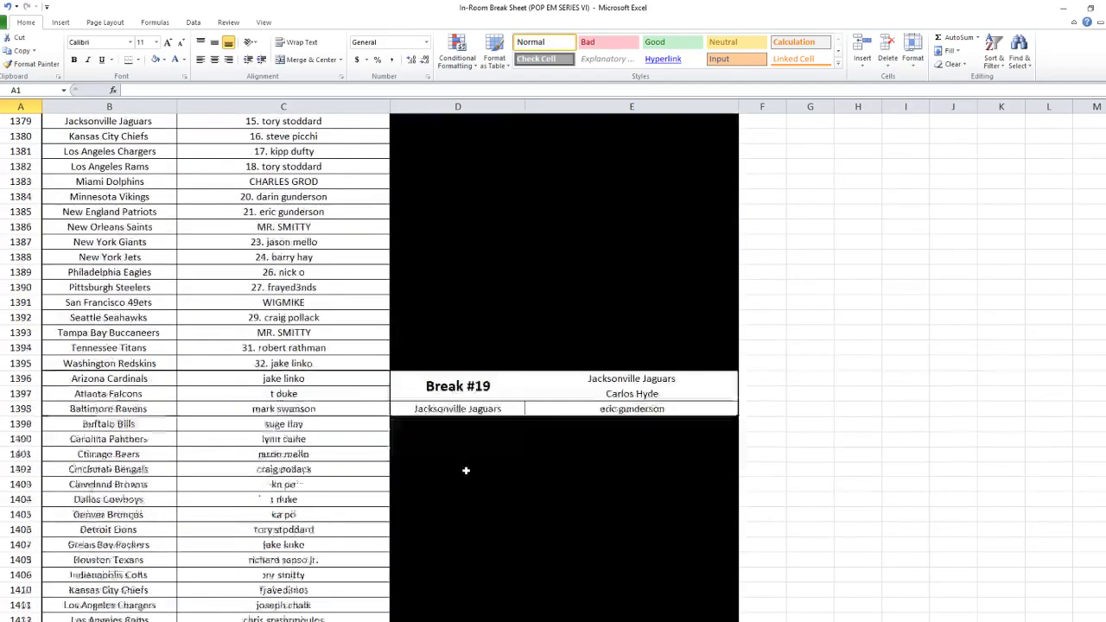
scroll(465, 470, down, 12)
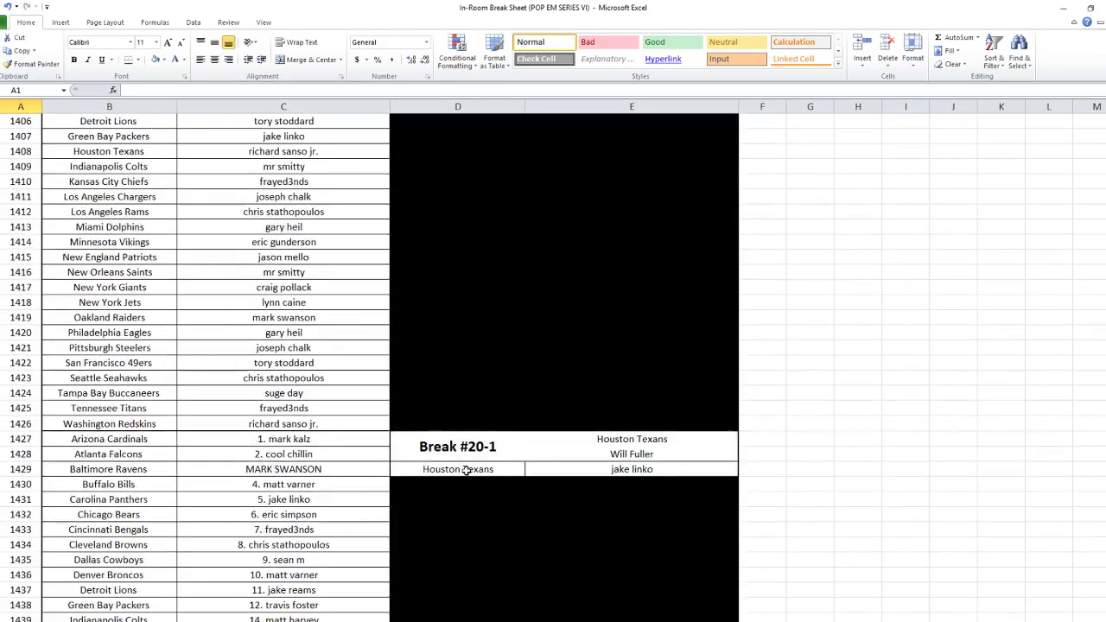
scroll(466, 471, down, 7)
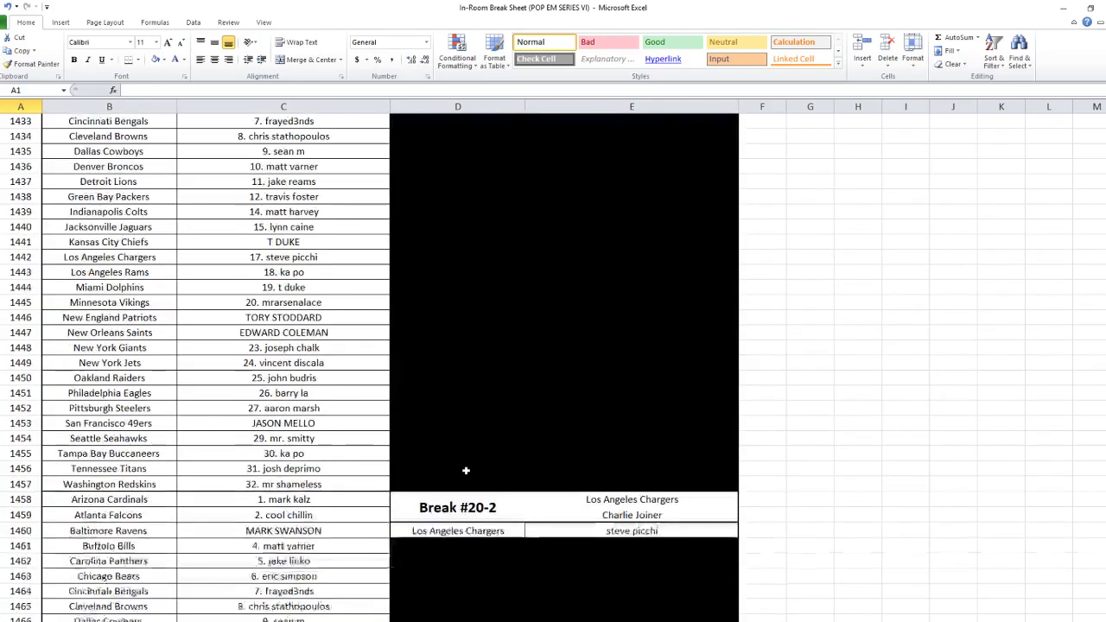
scroll(465, 467, down, 10)
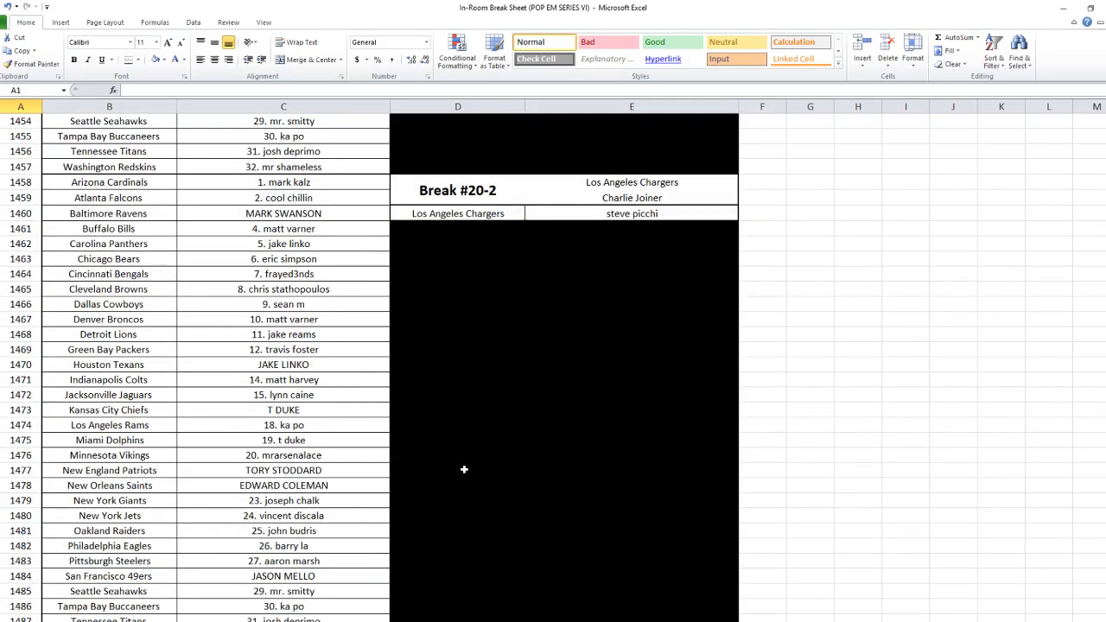
scroll(465, 474, down, 9)
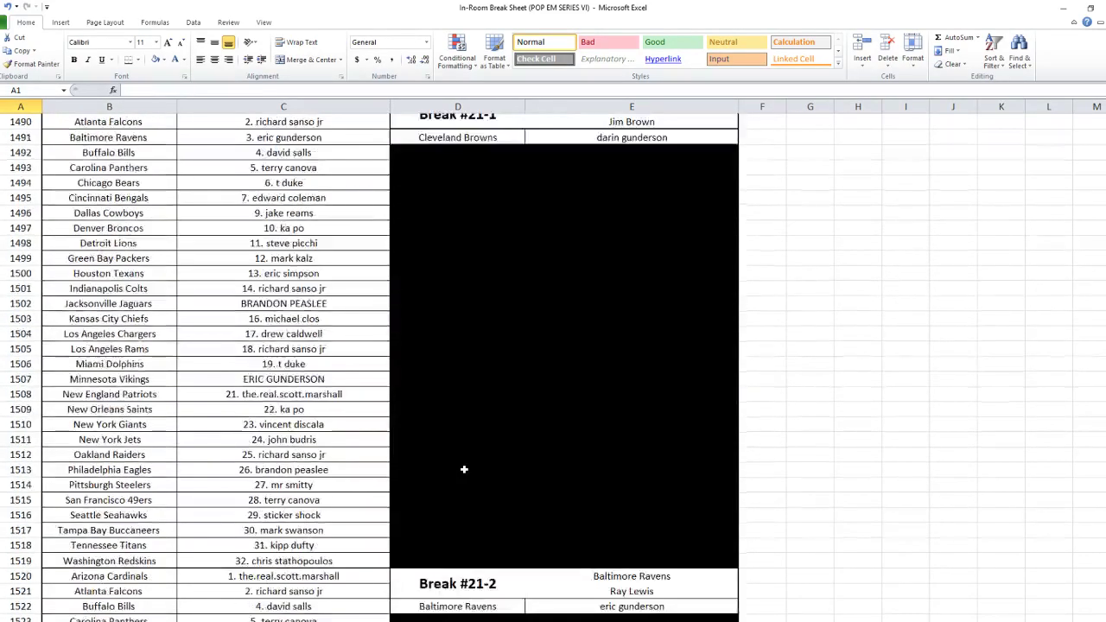
scroll(464, 469, down, 13)
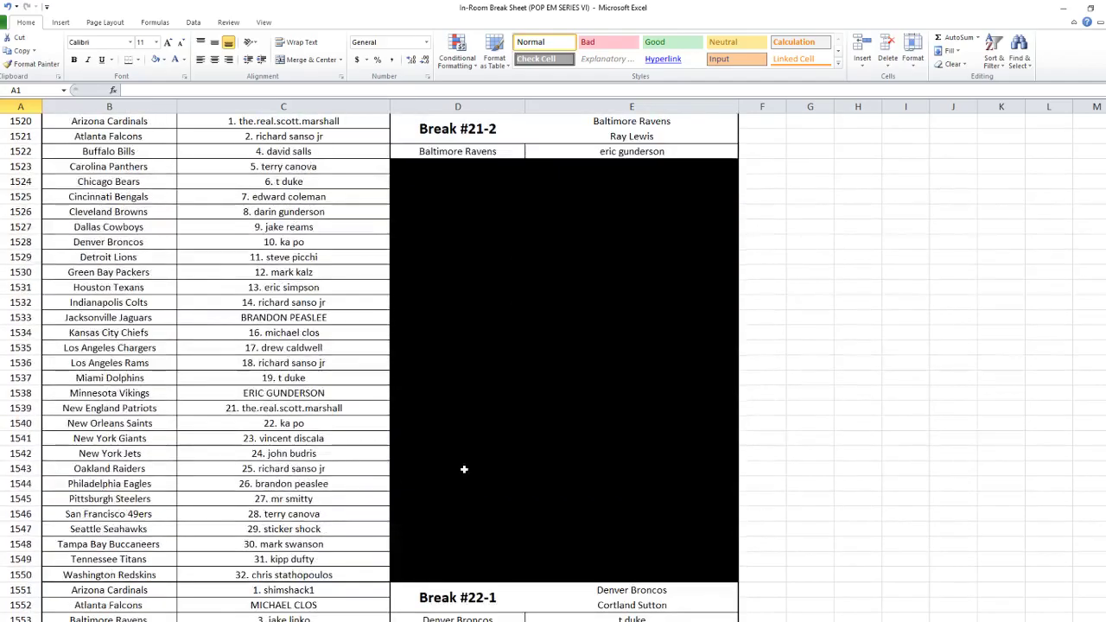
scroll(464, 469, down, 5)
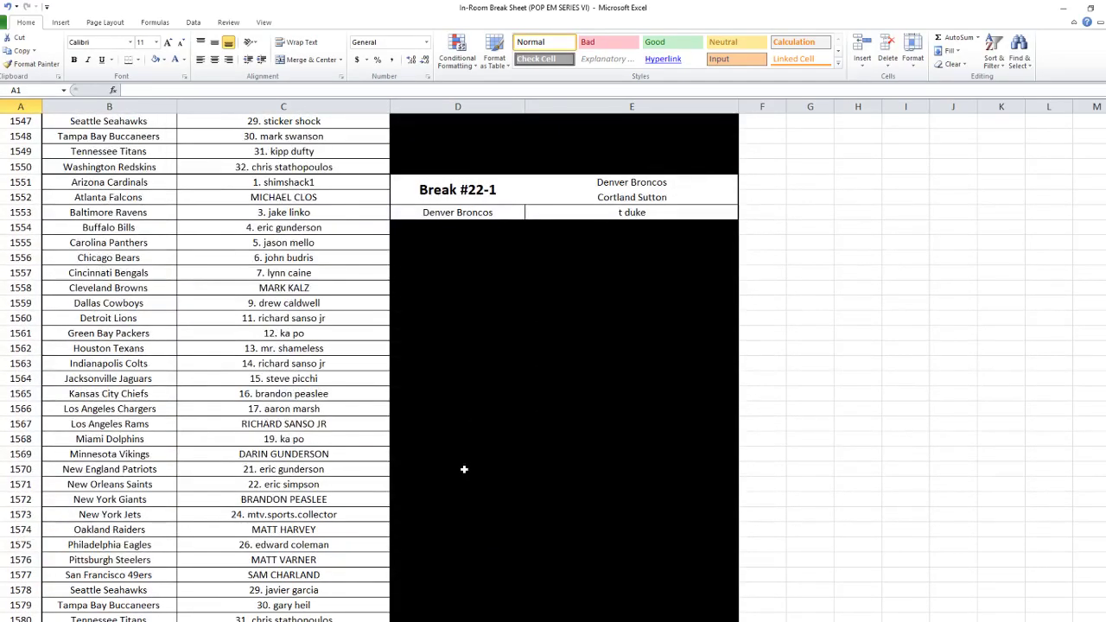
scroll(464, 470, down, 11)
scroll(464, 469, down, 12)
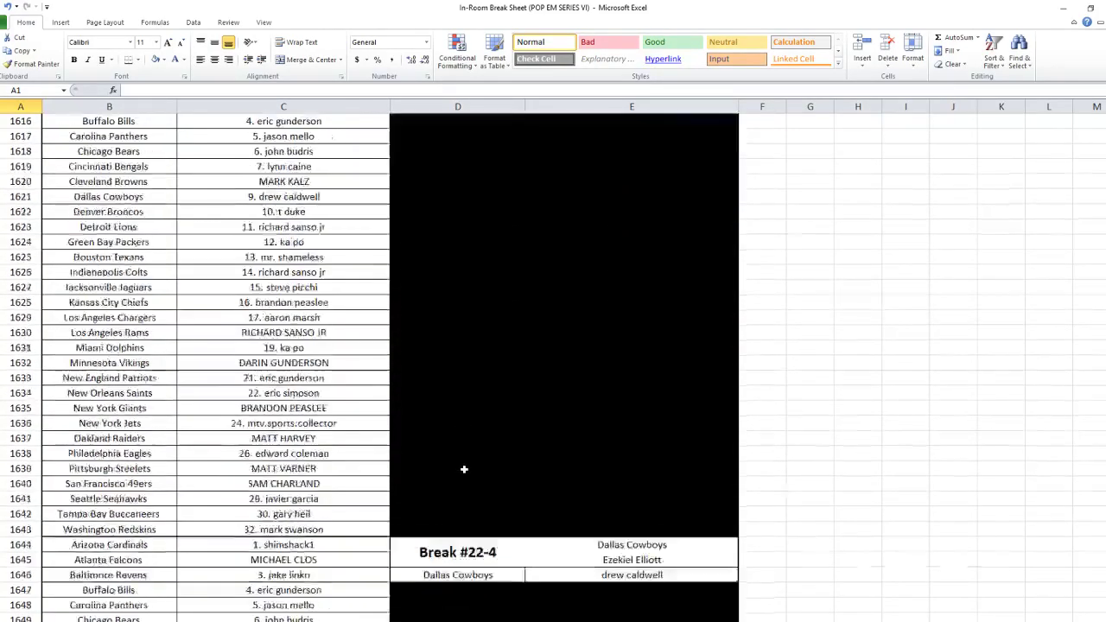
scroll(464, 469, down, 8)
scroll(464, 469, down, 9)
scroll(464, 469, down, 10)
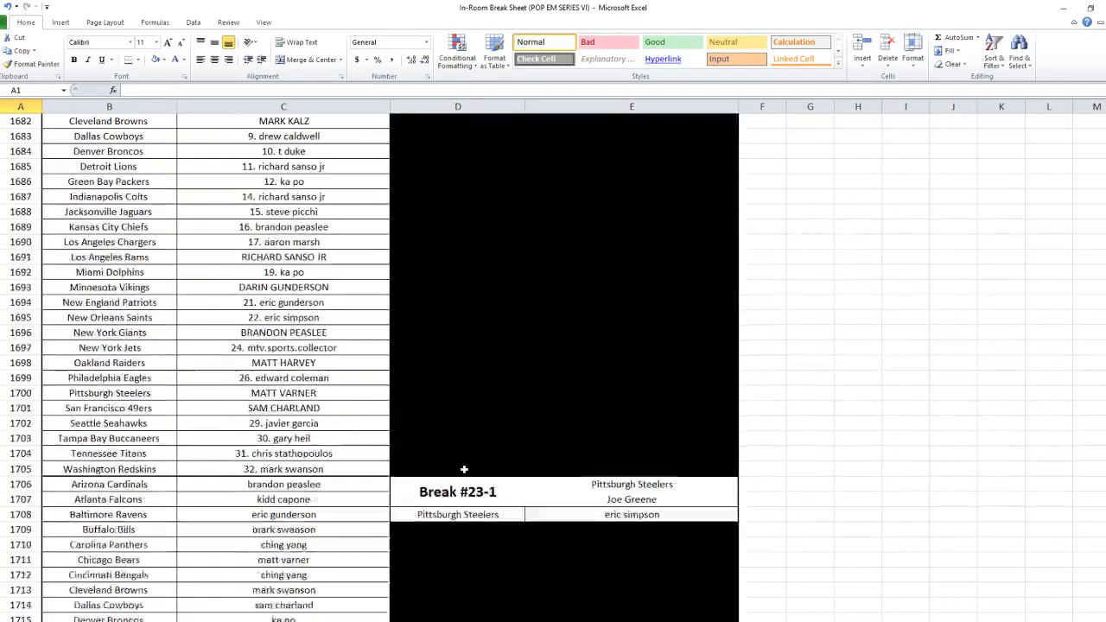
scroll(464, 469, down, 14)
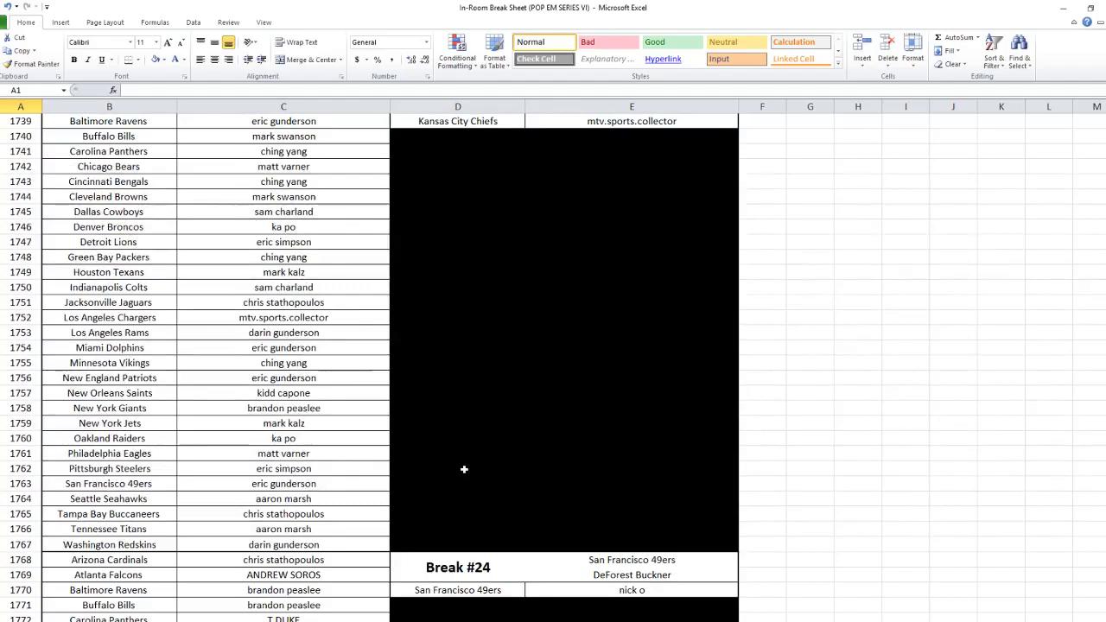
scroll(464, 469, down, 13)
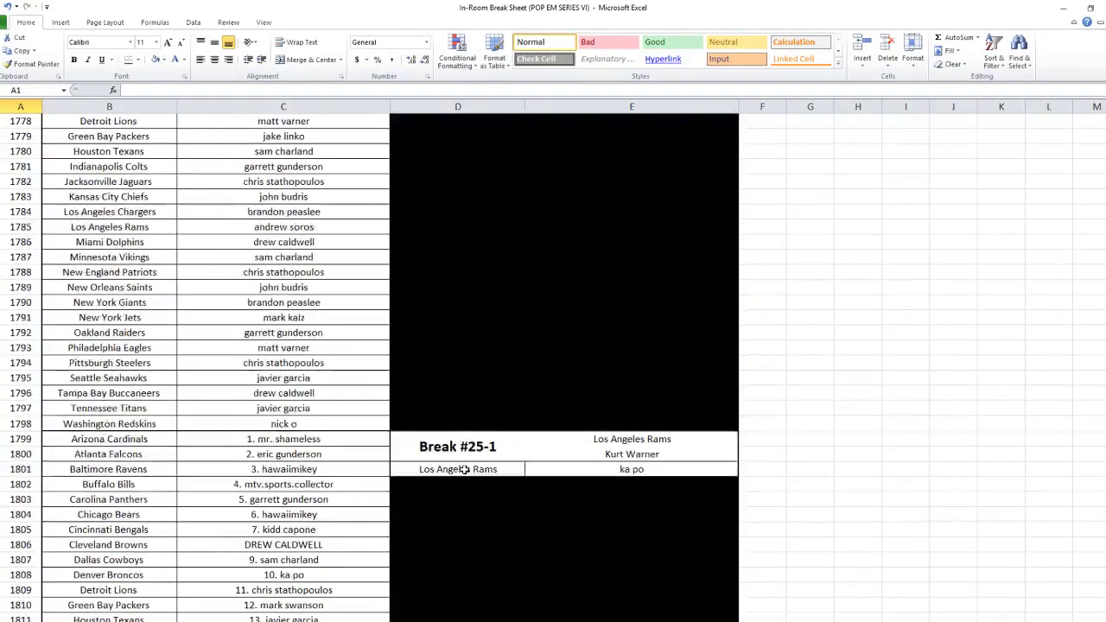
scroll(464, 469, down, 4)
scroll(464, 470, down, 11)
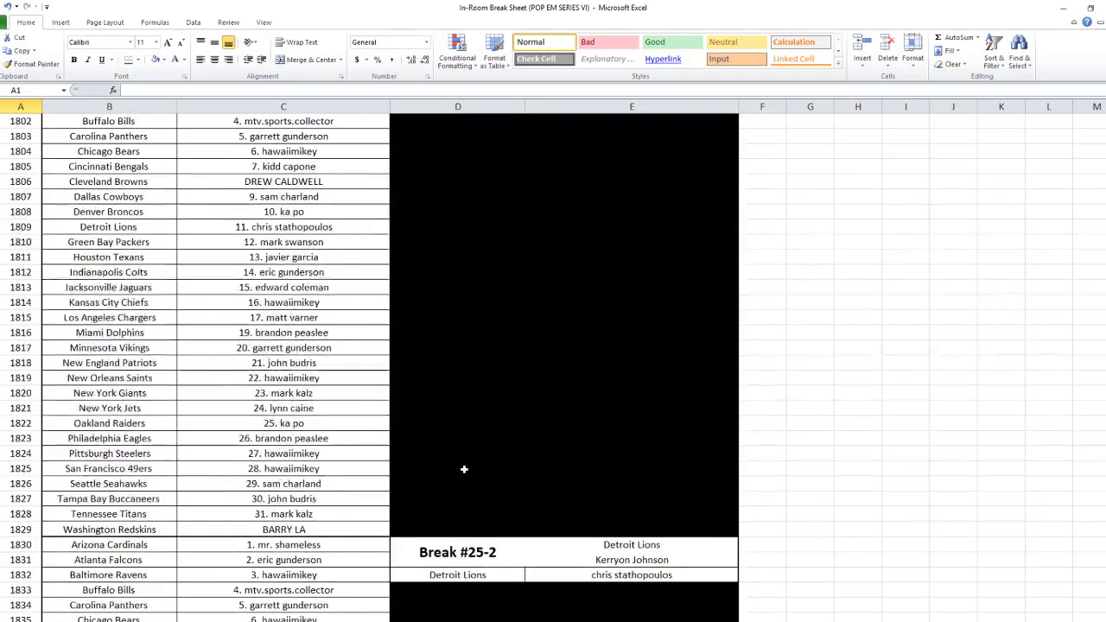
scroll(464, 469, down, 6)
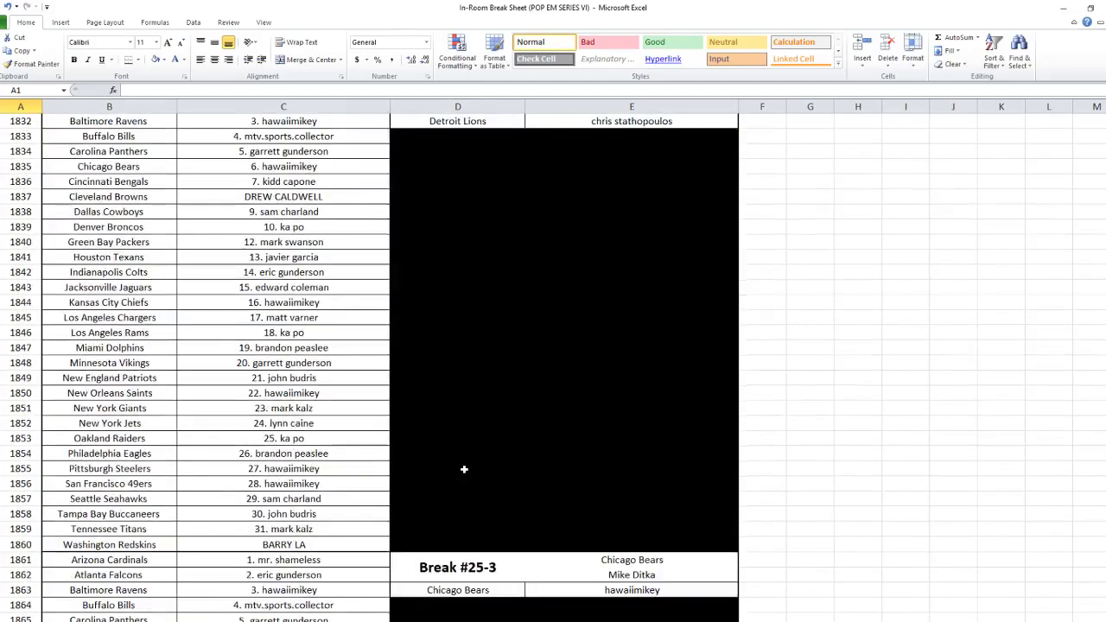
scroll(464, 469, down, 14)
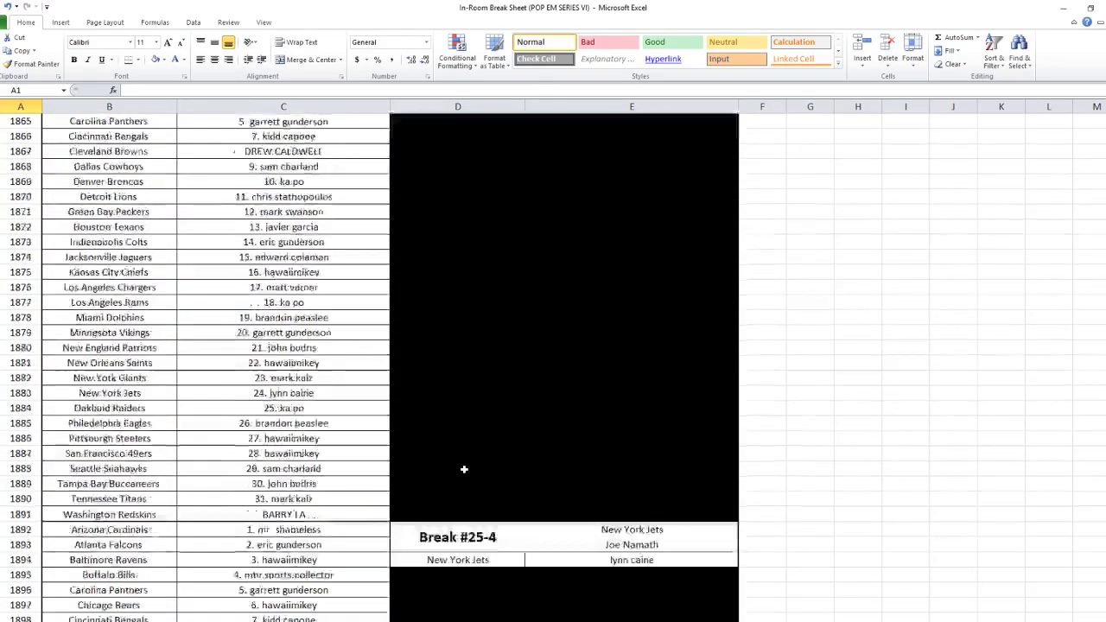
scroll(464, 469, down, 10)
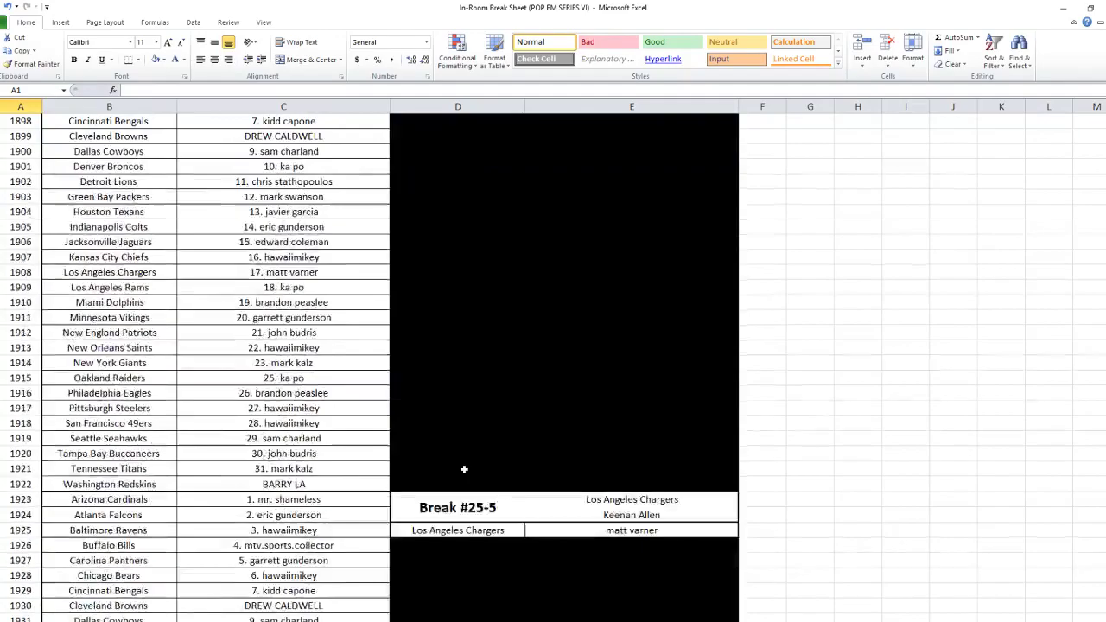
scroll(464, 469, down, 4)
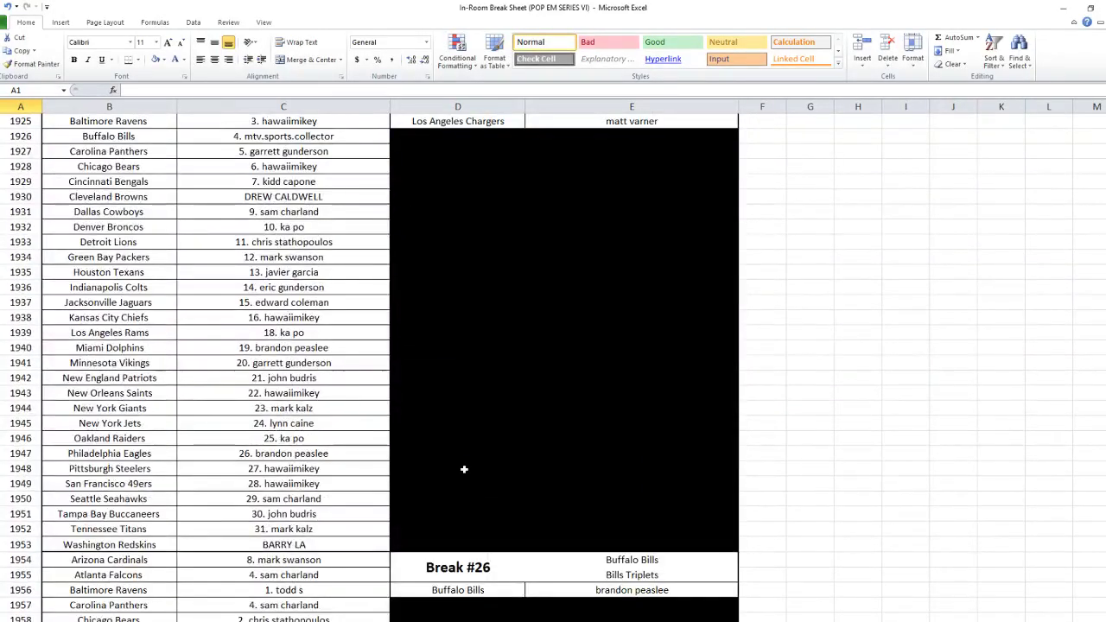
scroll(464, 470, down, 5)
scroll(464, 470, down, 16)
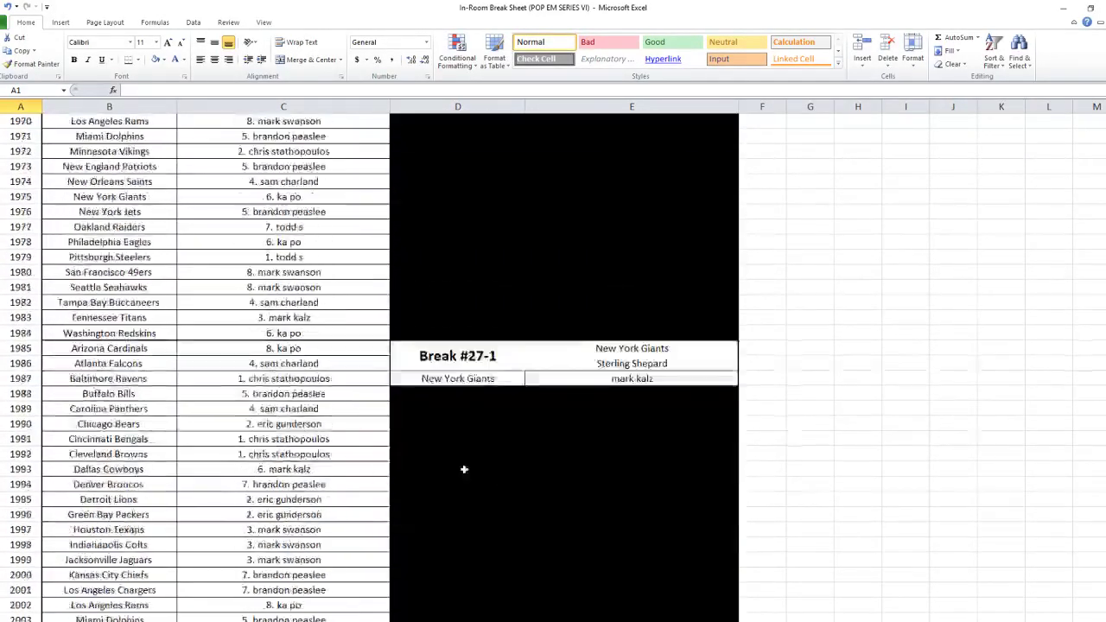
scroll(464, 470, down, 15)
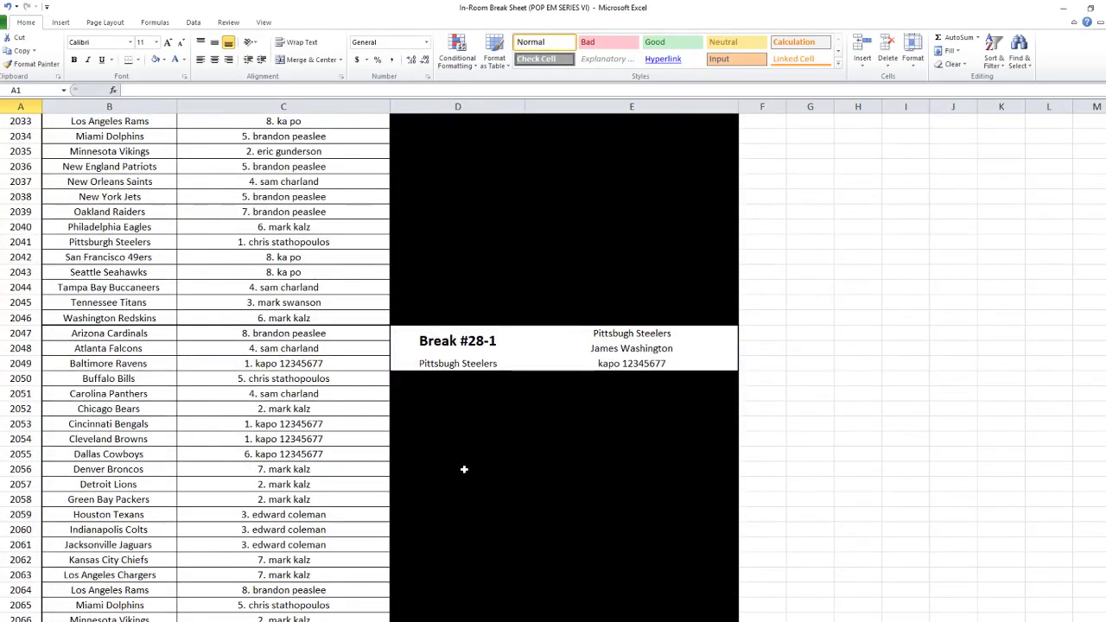
scroll(464, 469, down, 13)
scroll(464, 469, down, 11)
scroll(464, 469, down, 10)
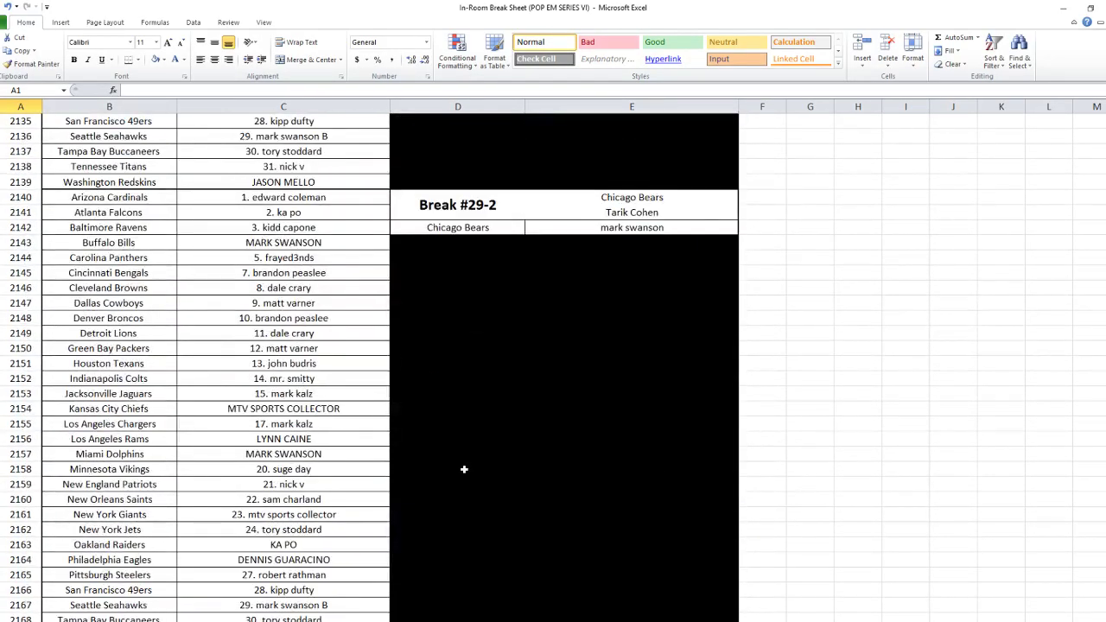
scroll(464, 469, down, 12)
scroll(464, 470, down, 11)
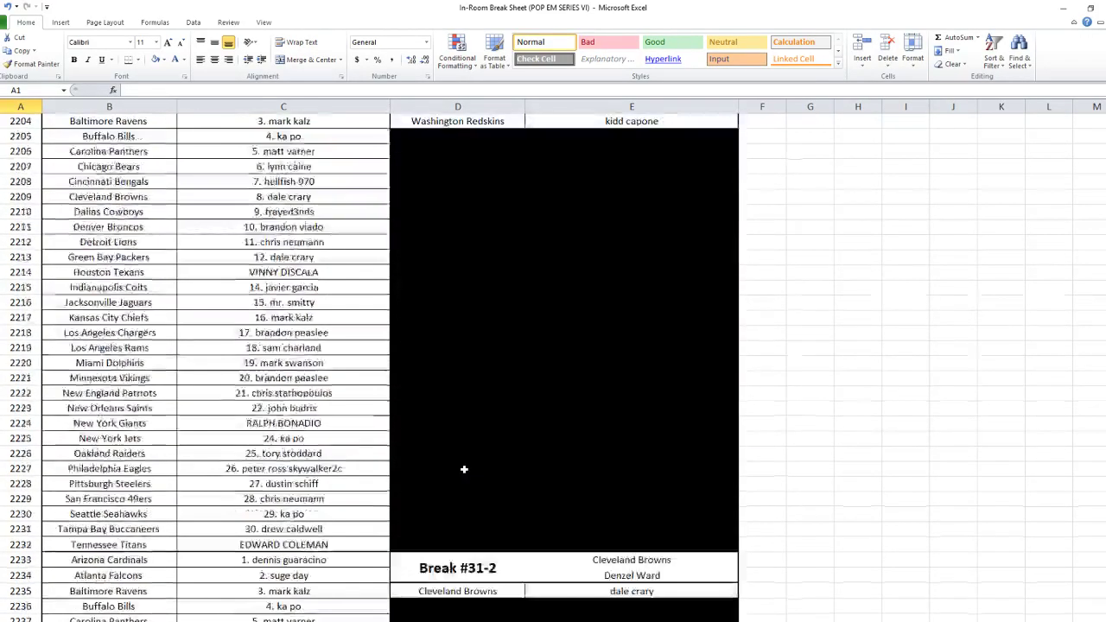
scroll(464, 469, down, 3)
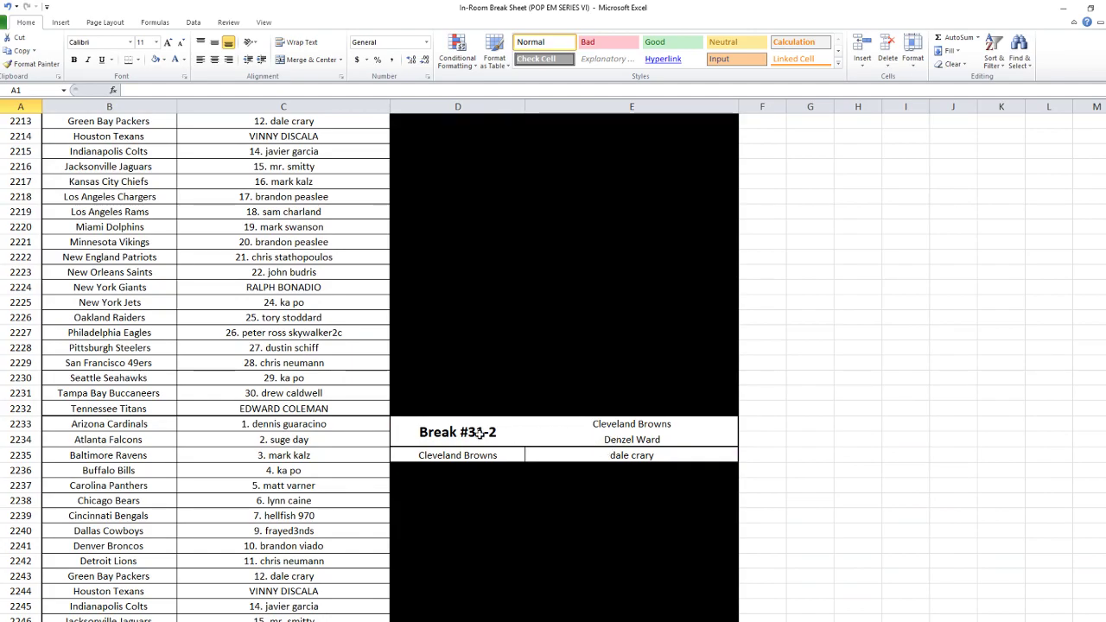
Scroll through the remaining break blocks to row 3100, where the list ends with Washington Redskins
scroll(471, 434, up, 1)
scroll(471, 428, down, 2)
scroll(460, 390, down, 11)
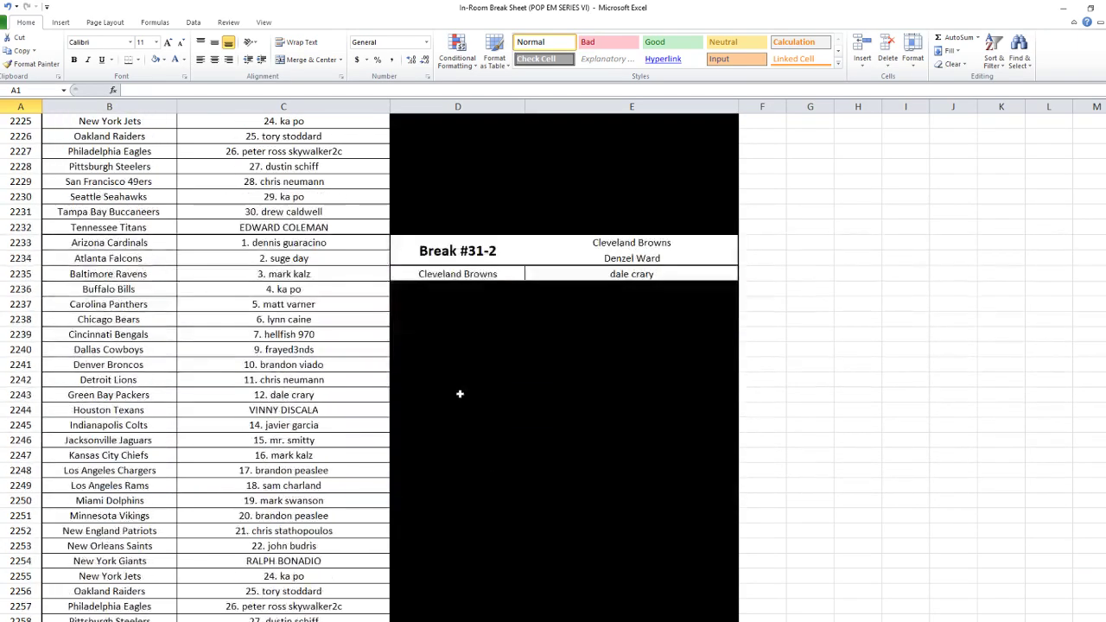
scroll(457, 396, down, 8)
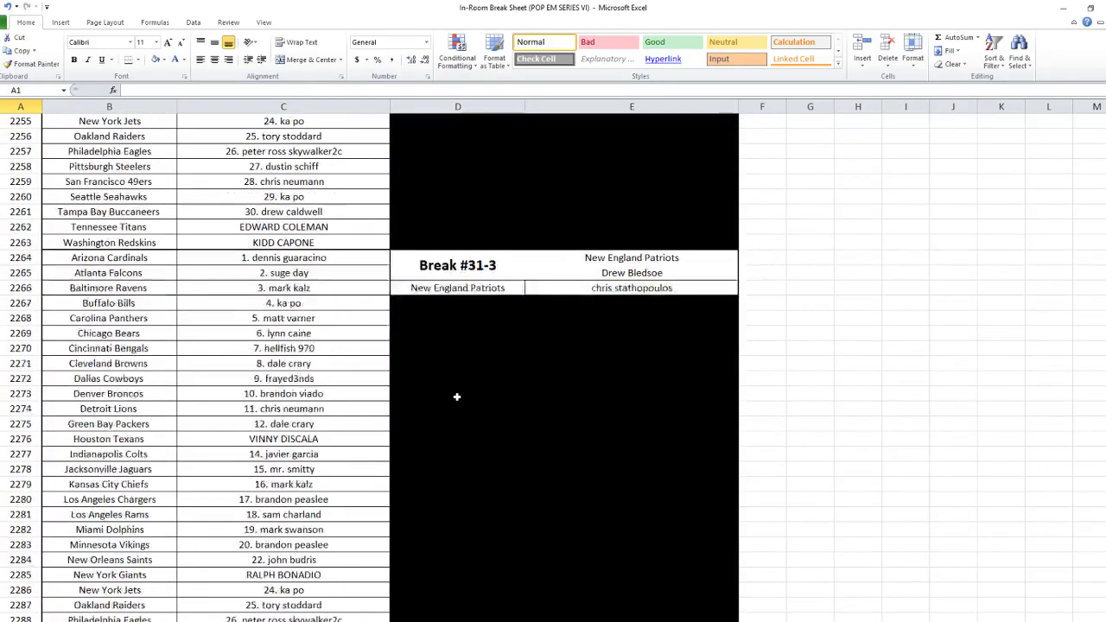
scroll(457, 396, down, 3)
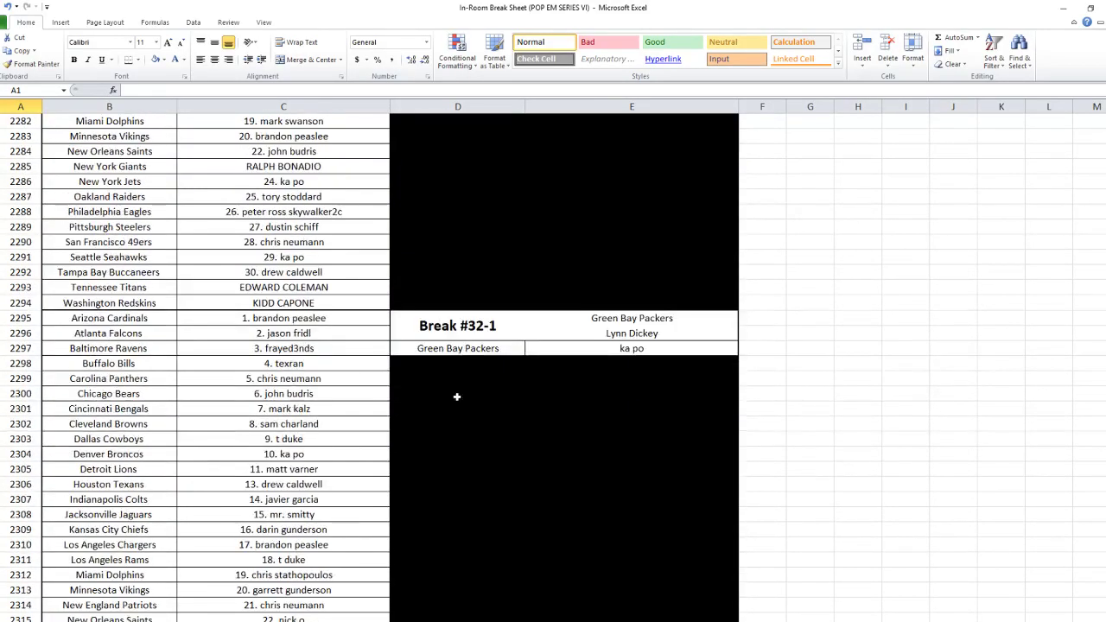
scroll(458, 397, down, 12)
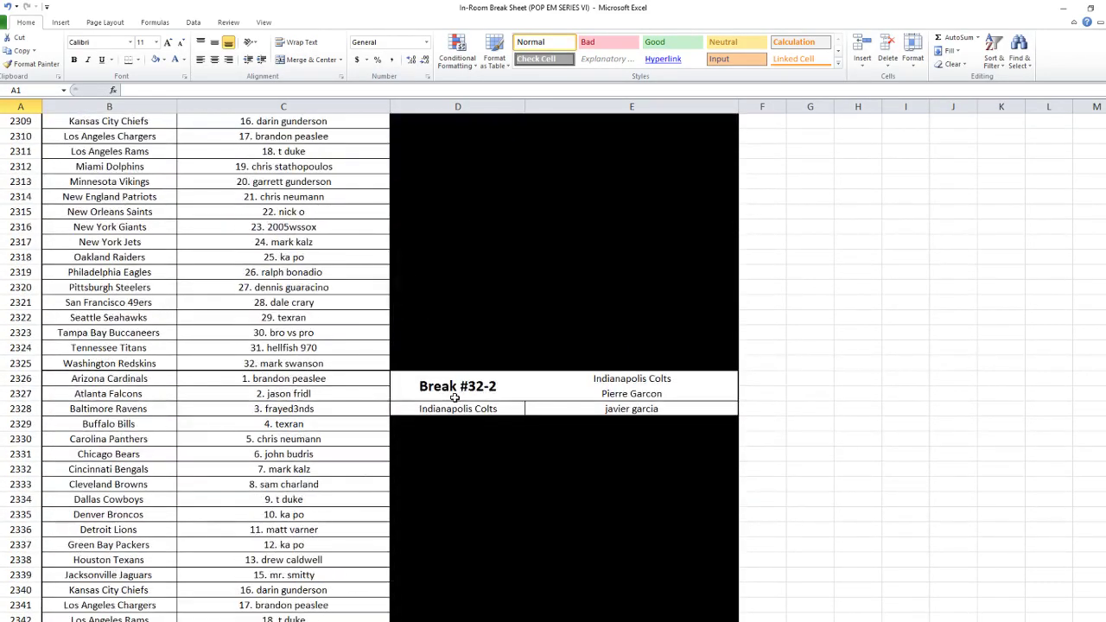
scroll(452, 403, down, 11)
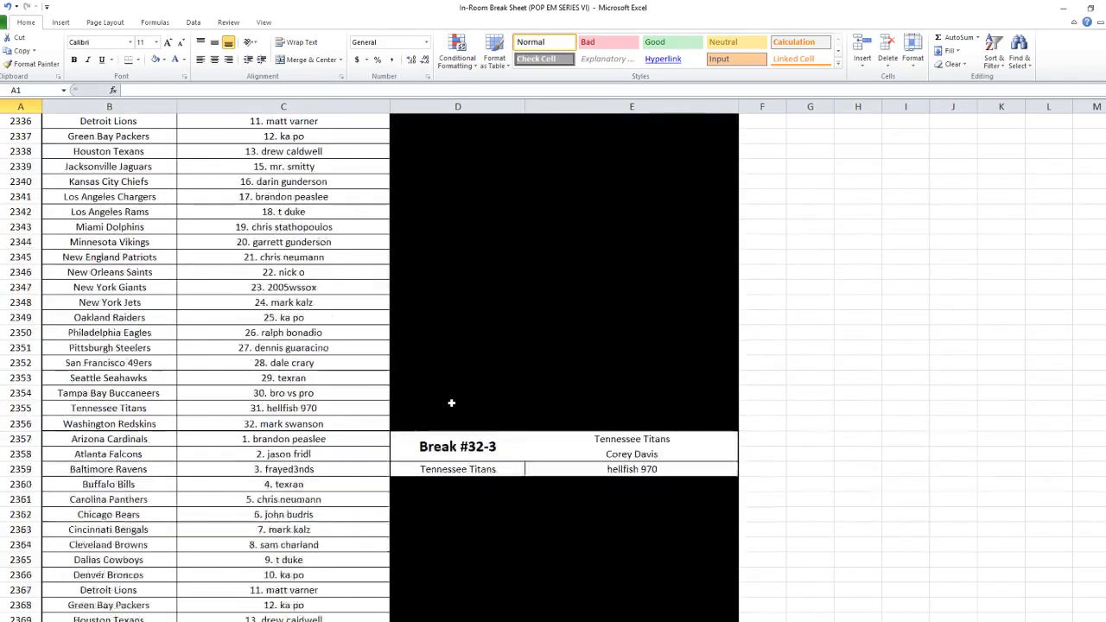
scroll(451, 403, down, 3)
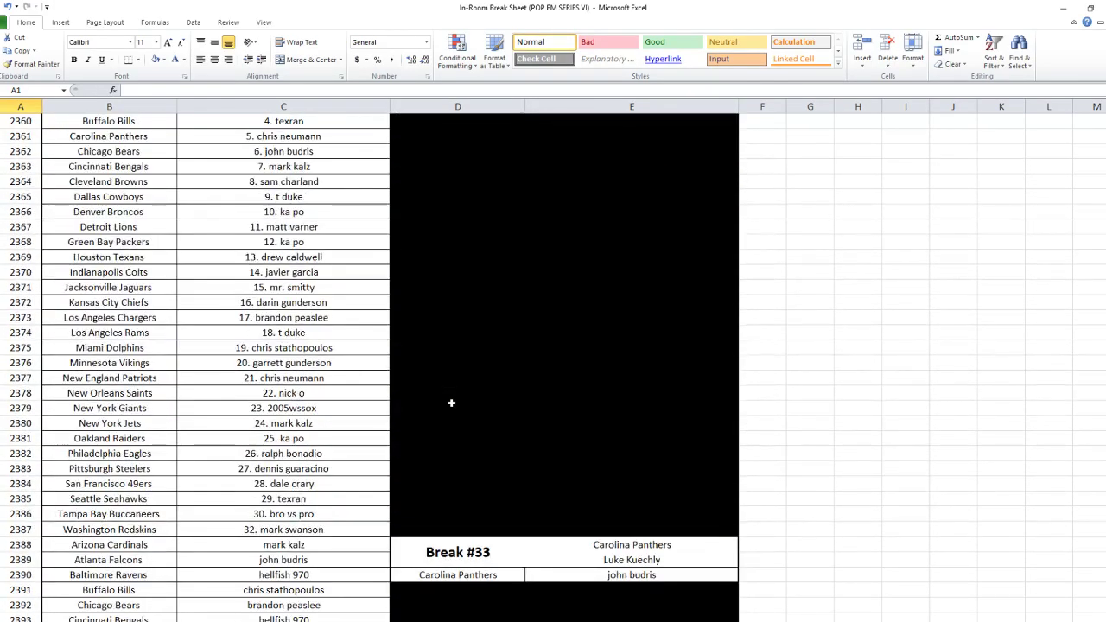
scroll(451, 403, down, 4)
scroll(451, 403, down, 10)
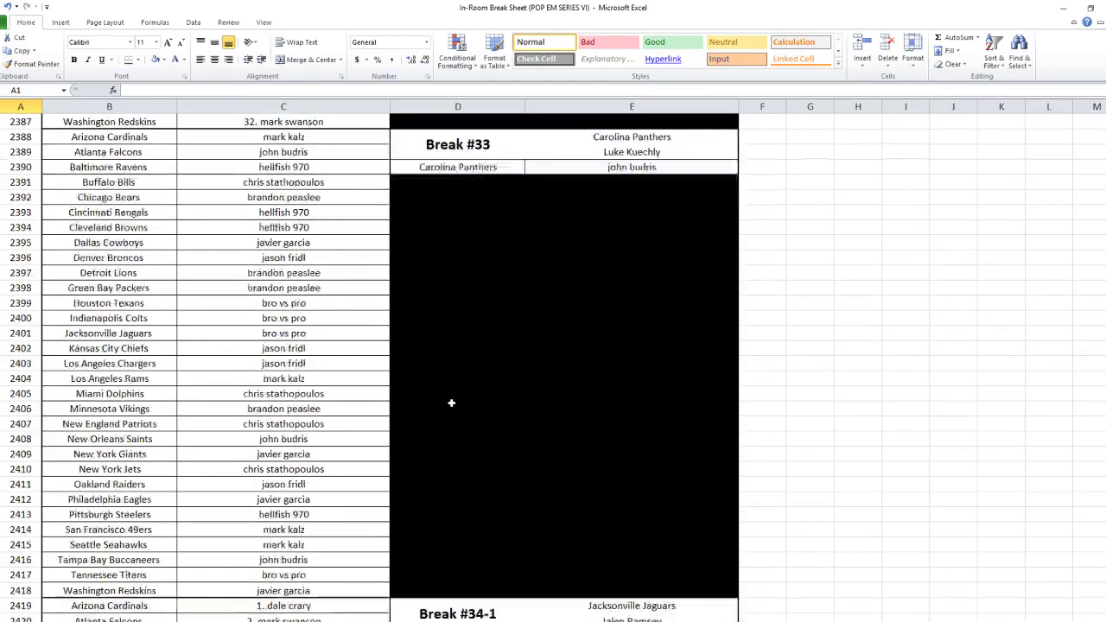
scroll(451, 403, down, 6)
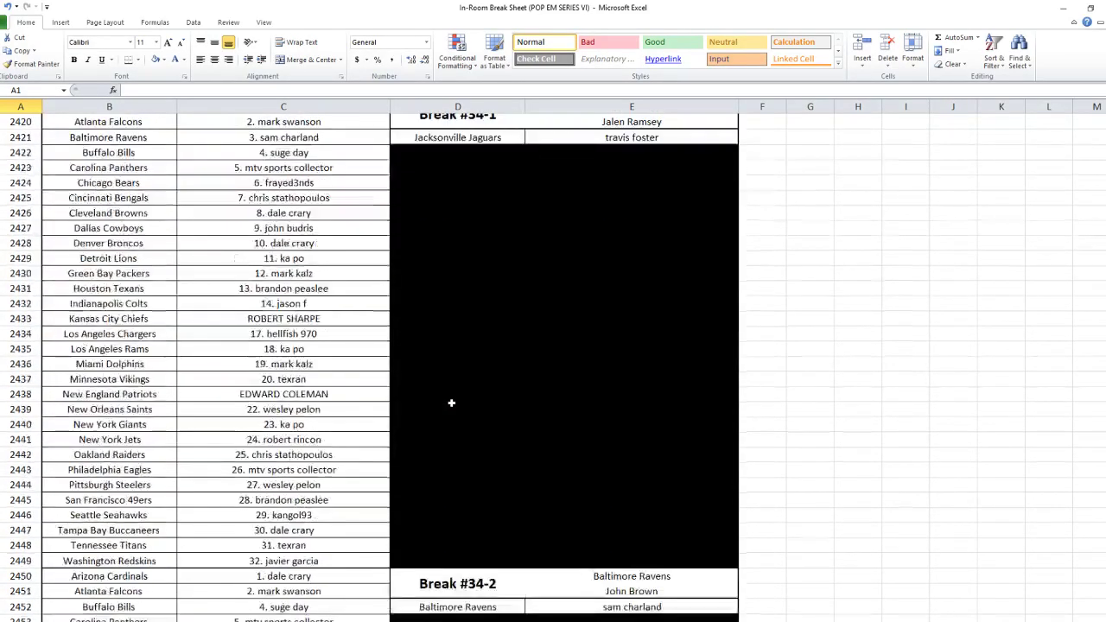
scroll(451, 403, down, 3)
scroll(451, 403, down, 7)
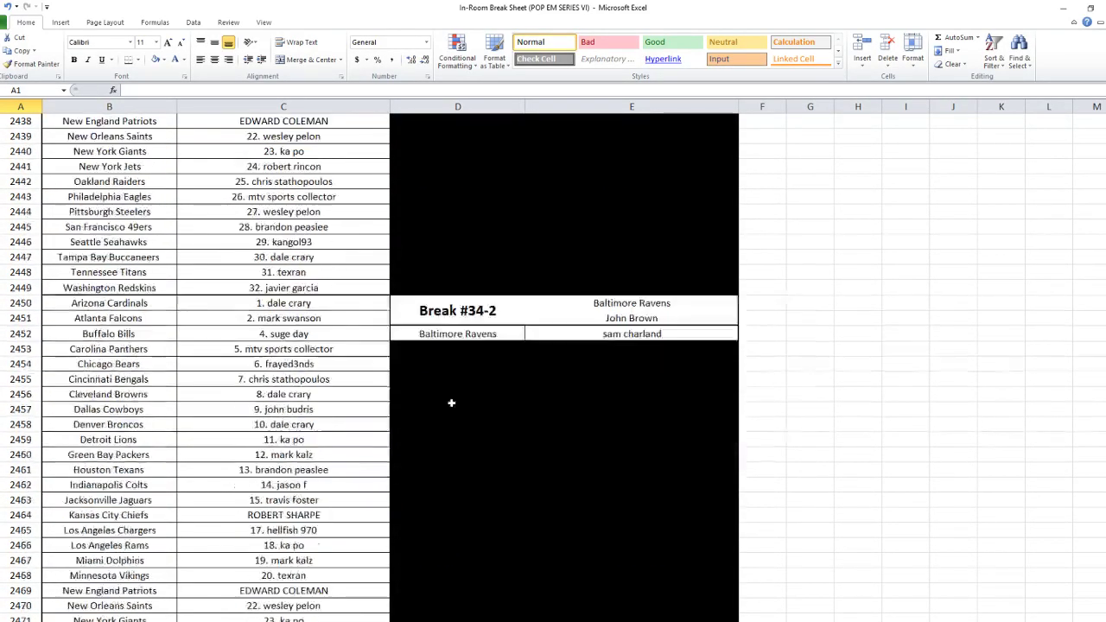
scroll(451, 402, down, 10)
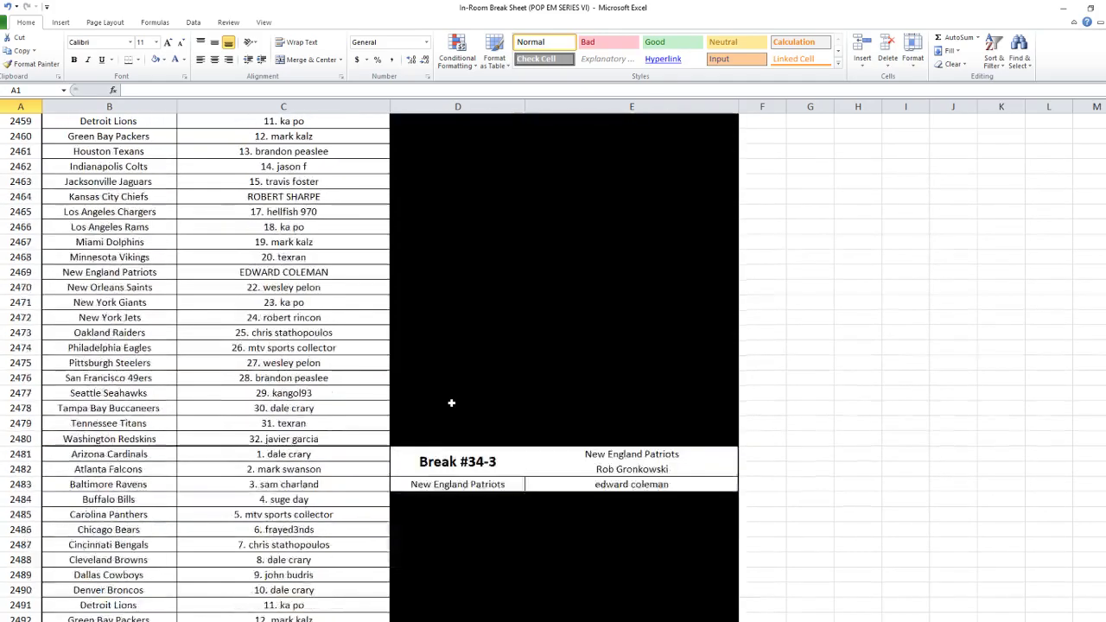
scroll(451, 402, down, 12)
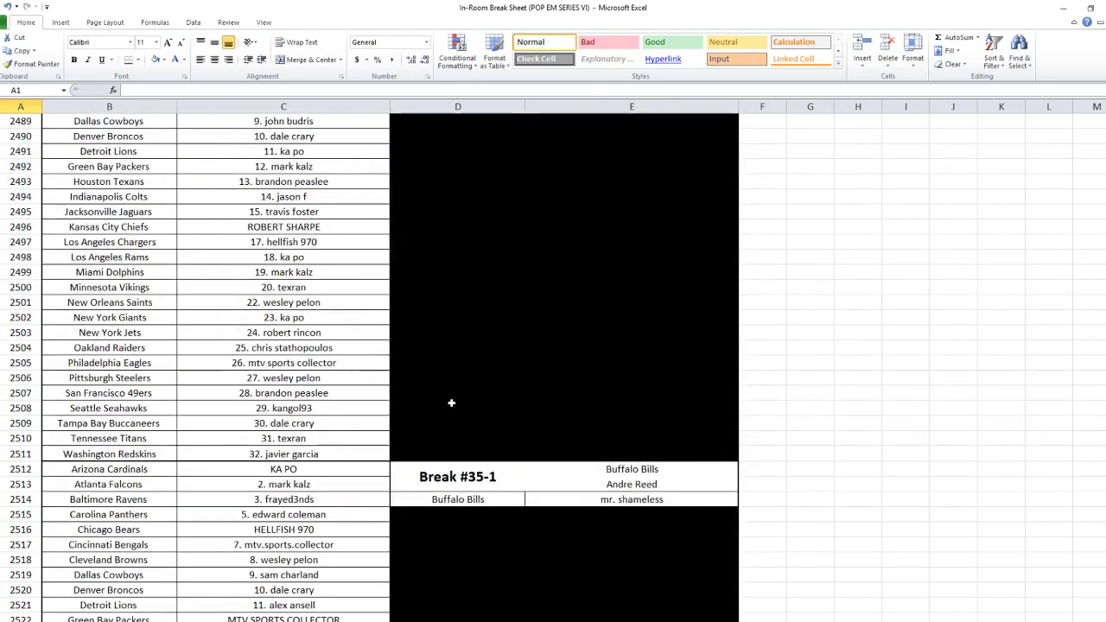
scroll(451, 403, down, 8)
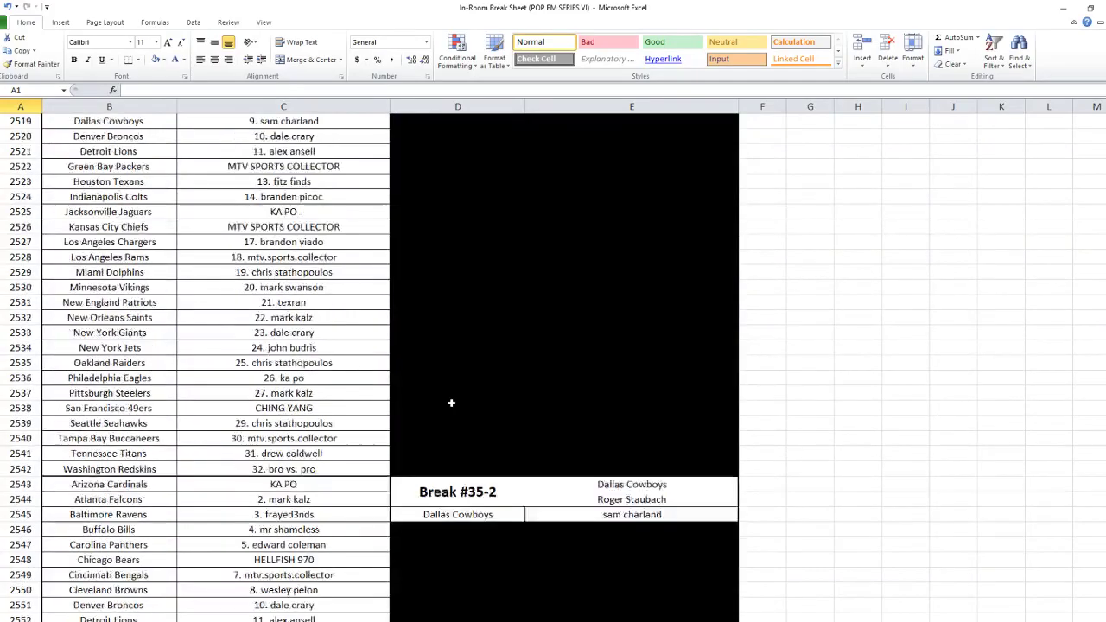
scroll(451, 402, down, 9)
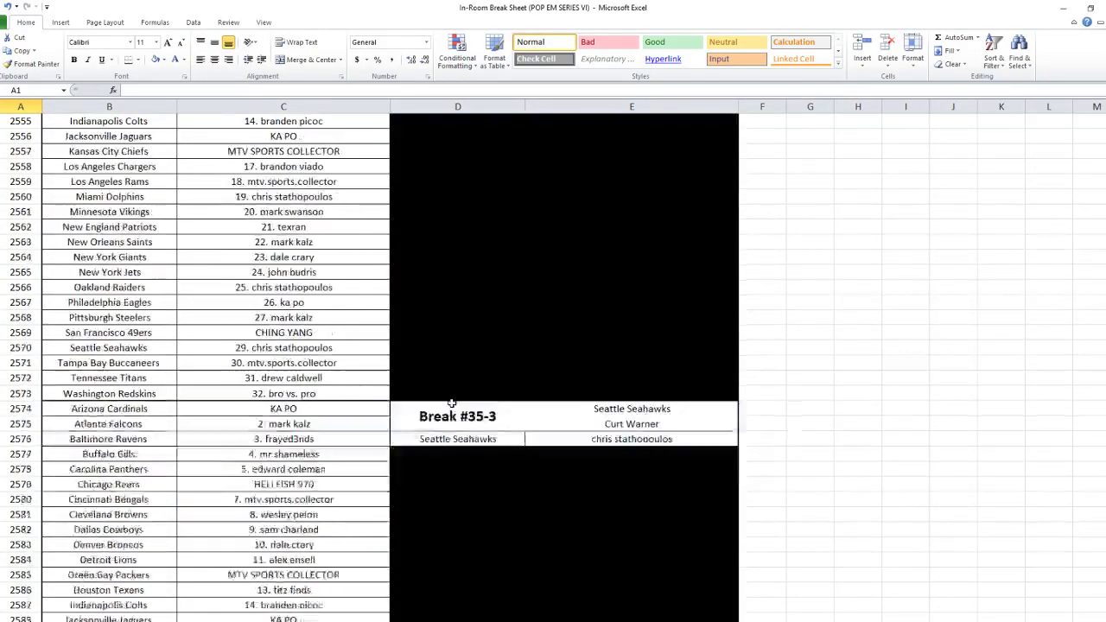
scroll(451, 402, down, 9)
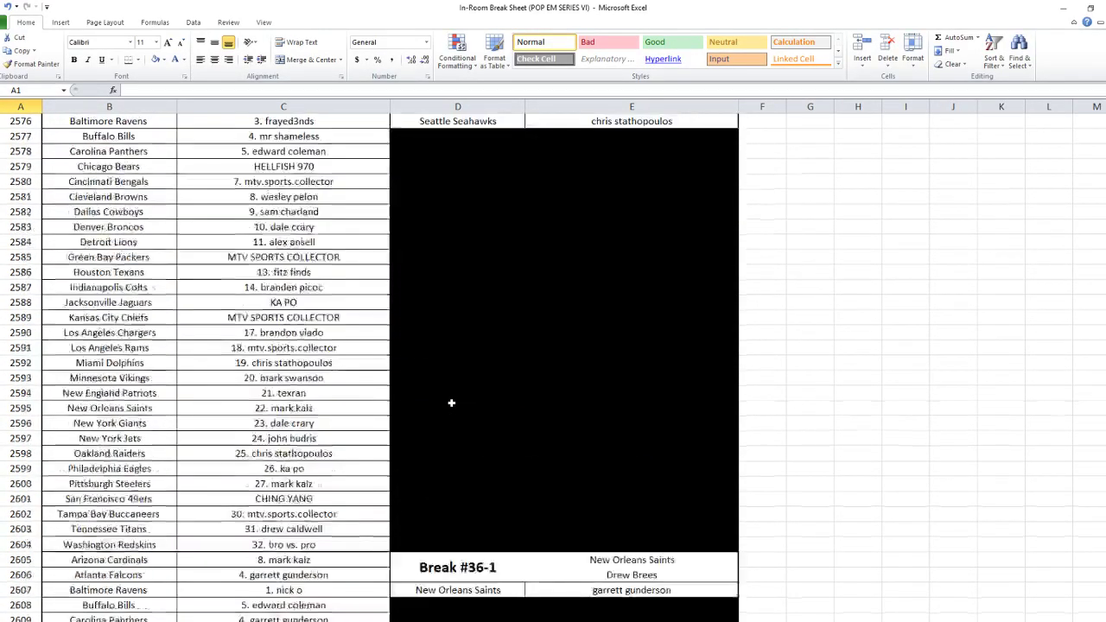
scroll(452, 402, down, 10)
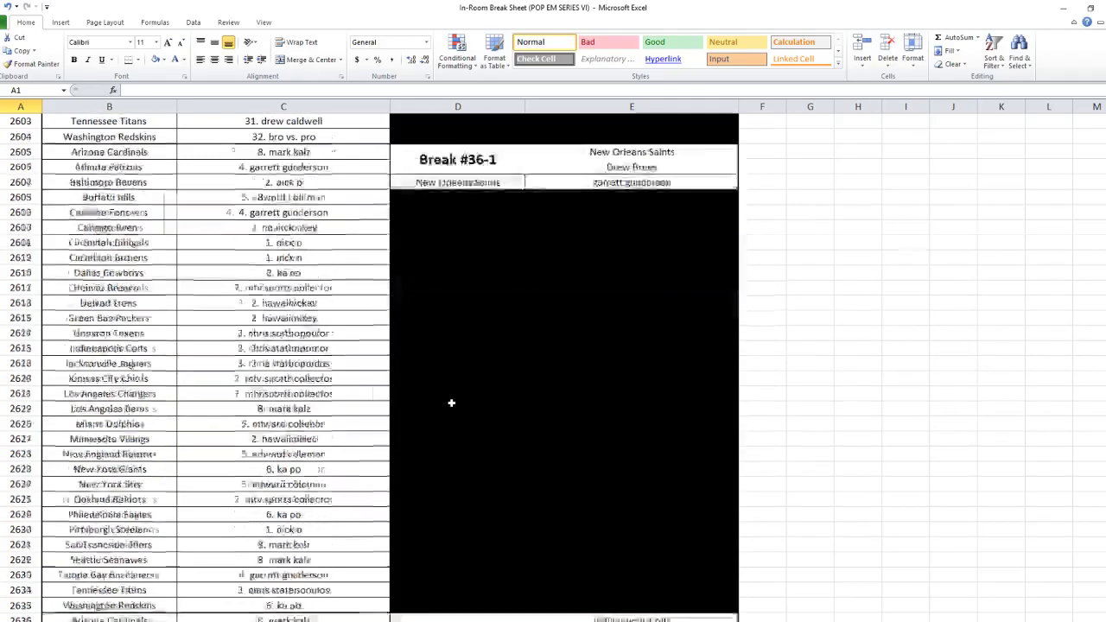
scroll(451, 403, down, 5)
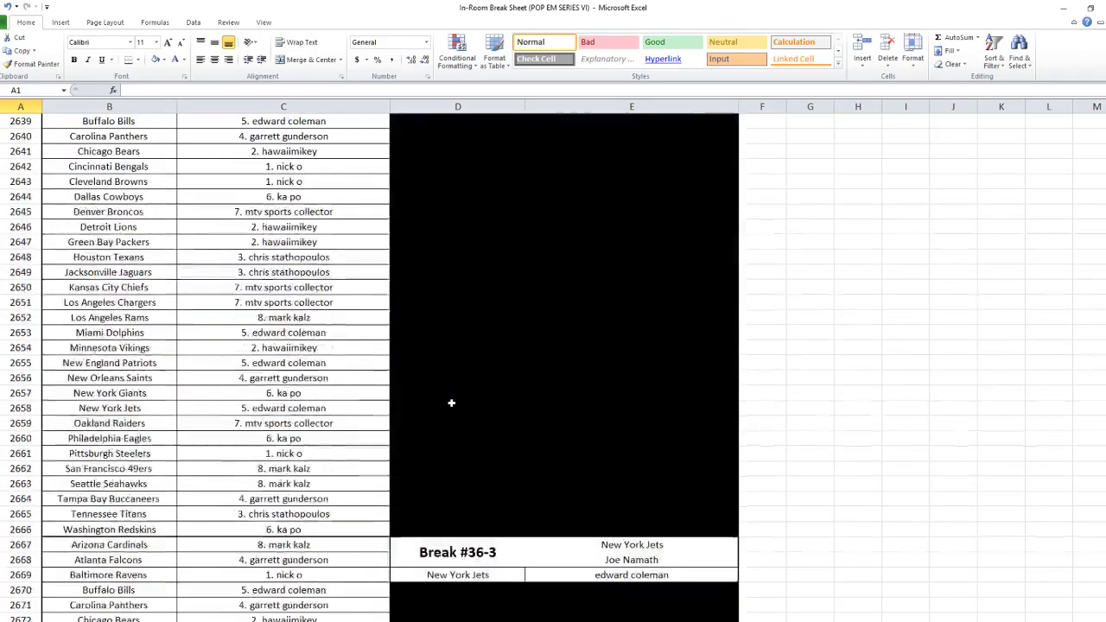
scroll(452, 403, down, 9)
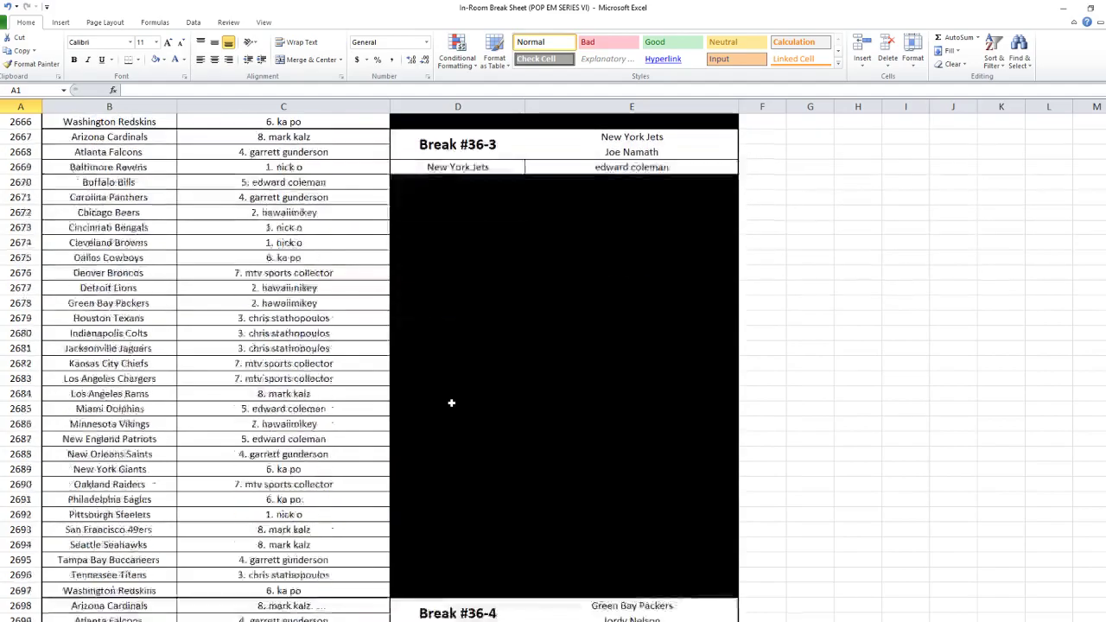
scroll(451, 403, down, 5)
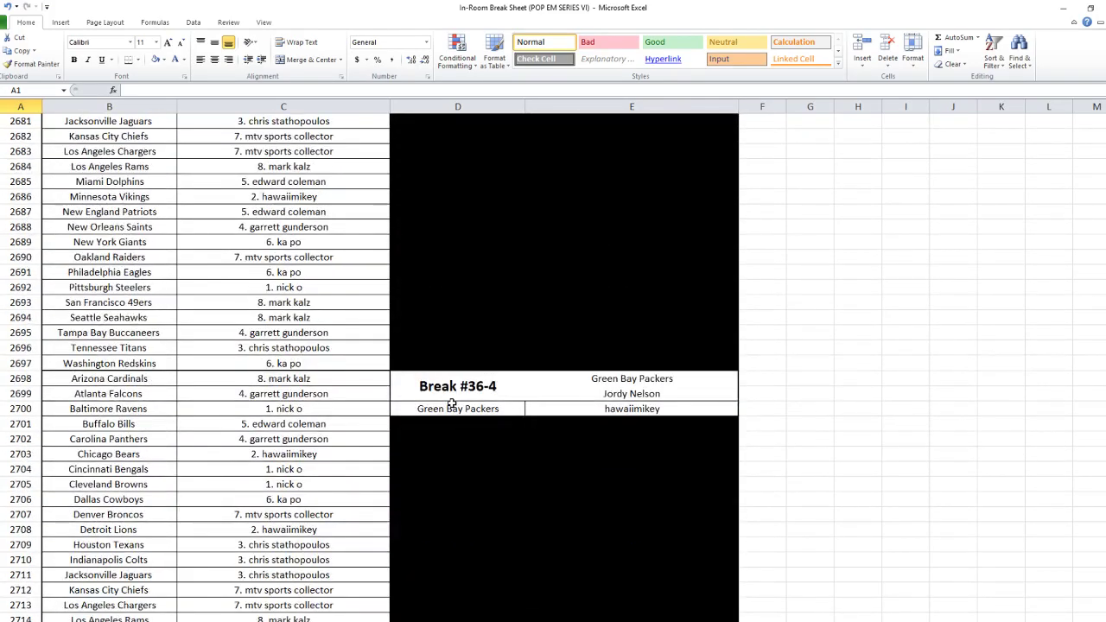
scroll(451, 402, down, 11)
scroll(451, 403, down, 5)
scroll(451, 403, down, 11)
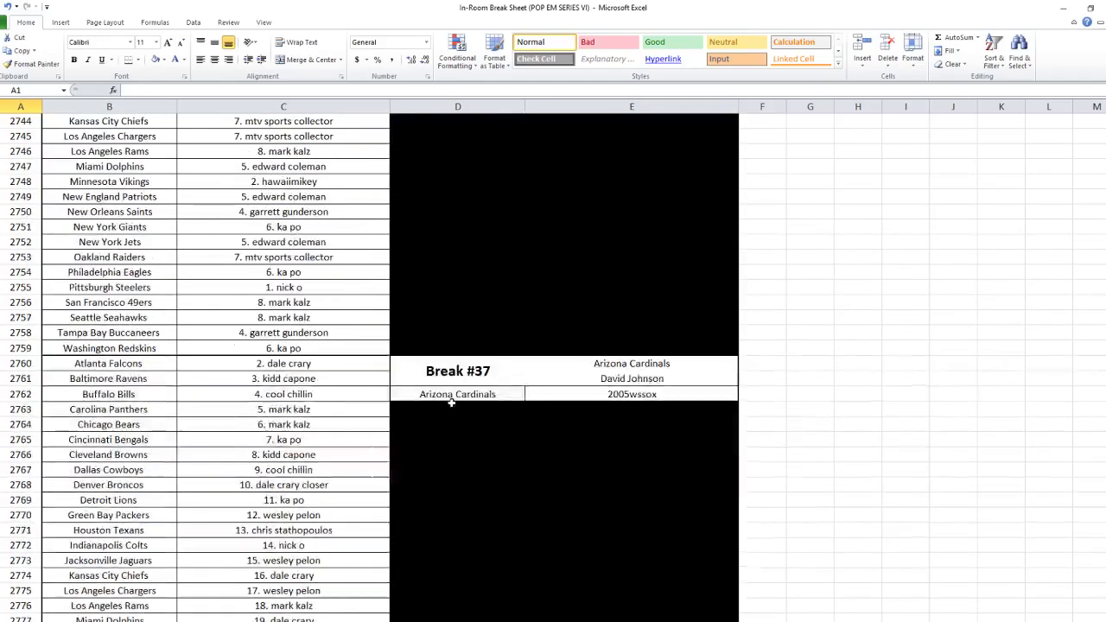
scroll(451, 403, down, 7)
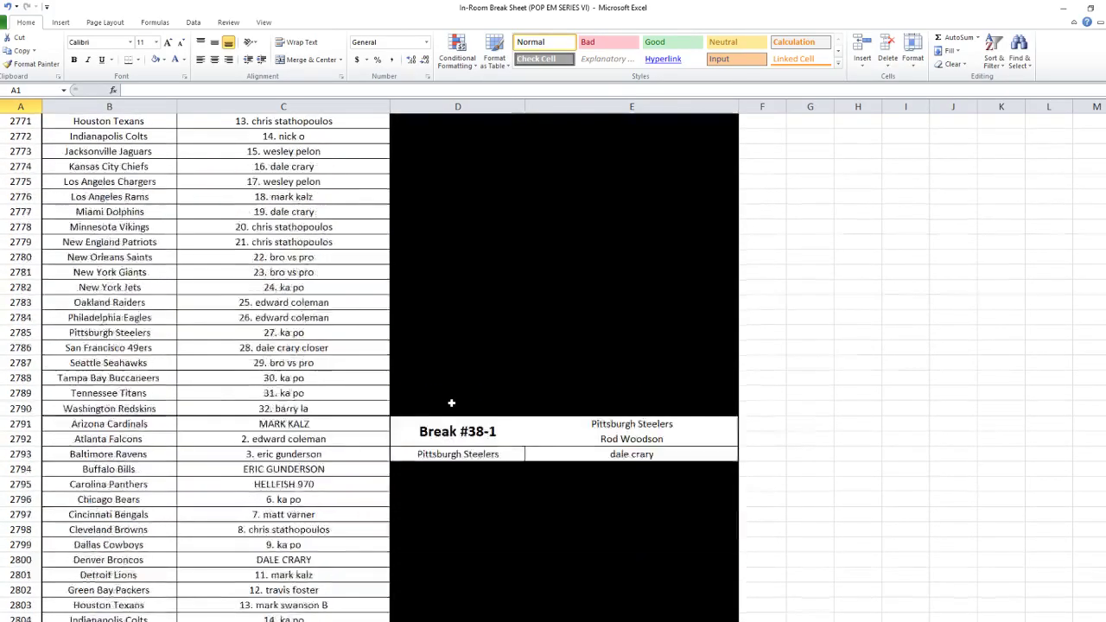
scroll(451, 403, down, 10)
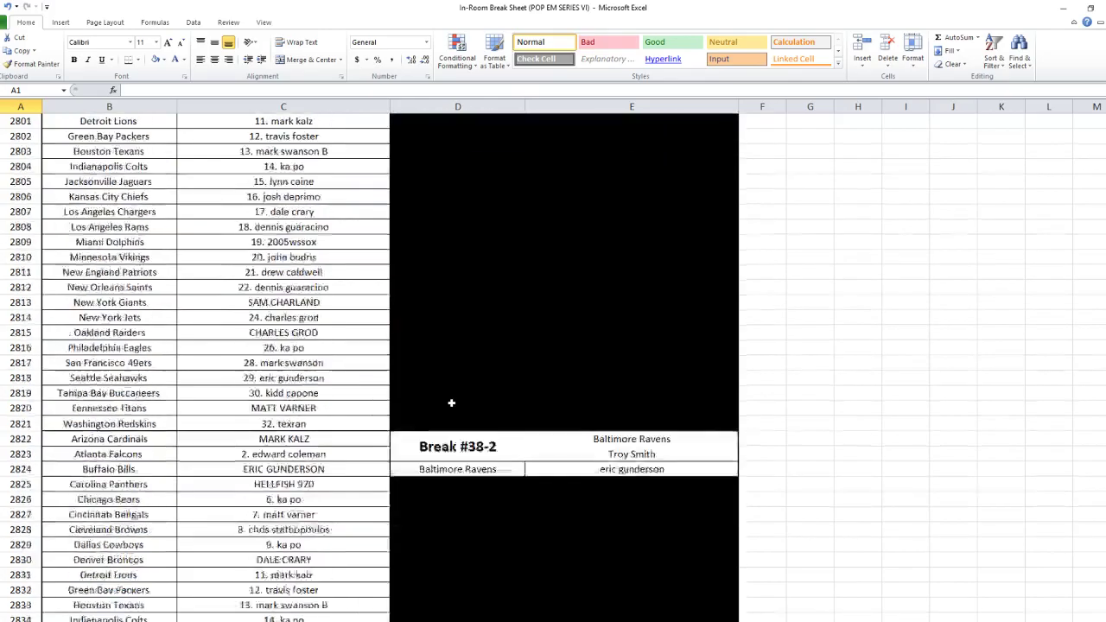
scroll(451, 403, down, 9)
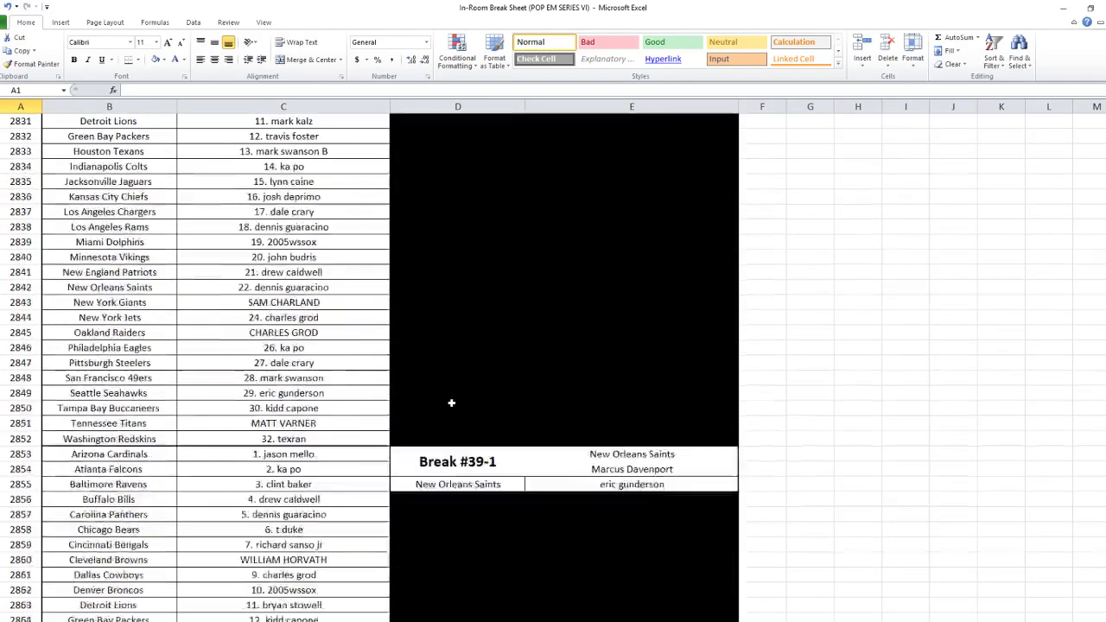
scroll(451, 402, down, 10)
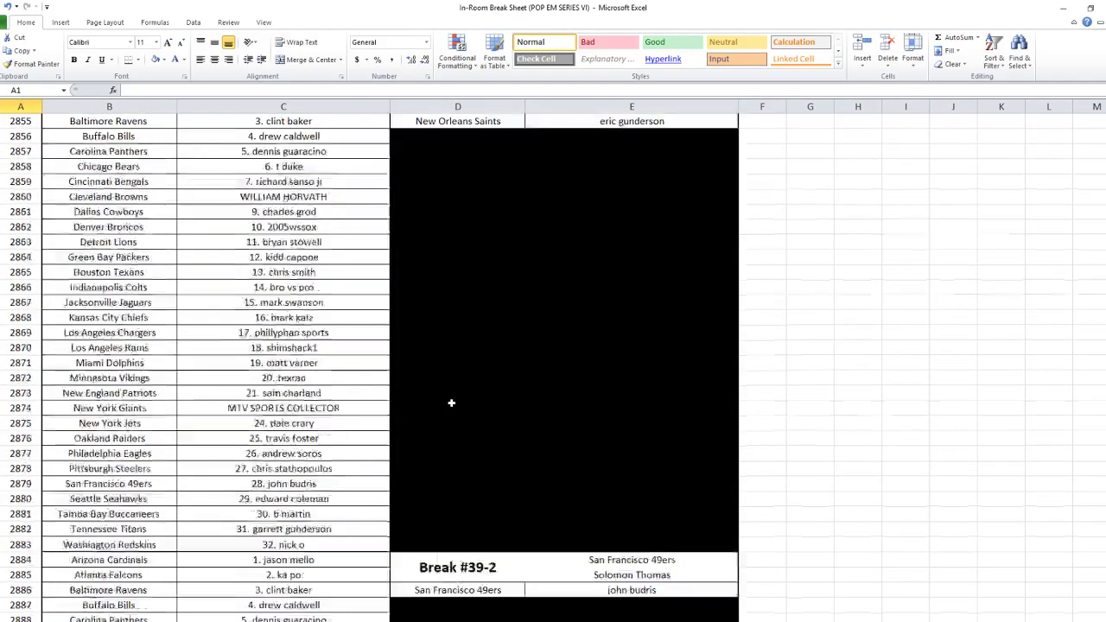
scroll(451, 403, down, 9)
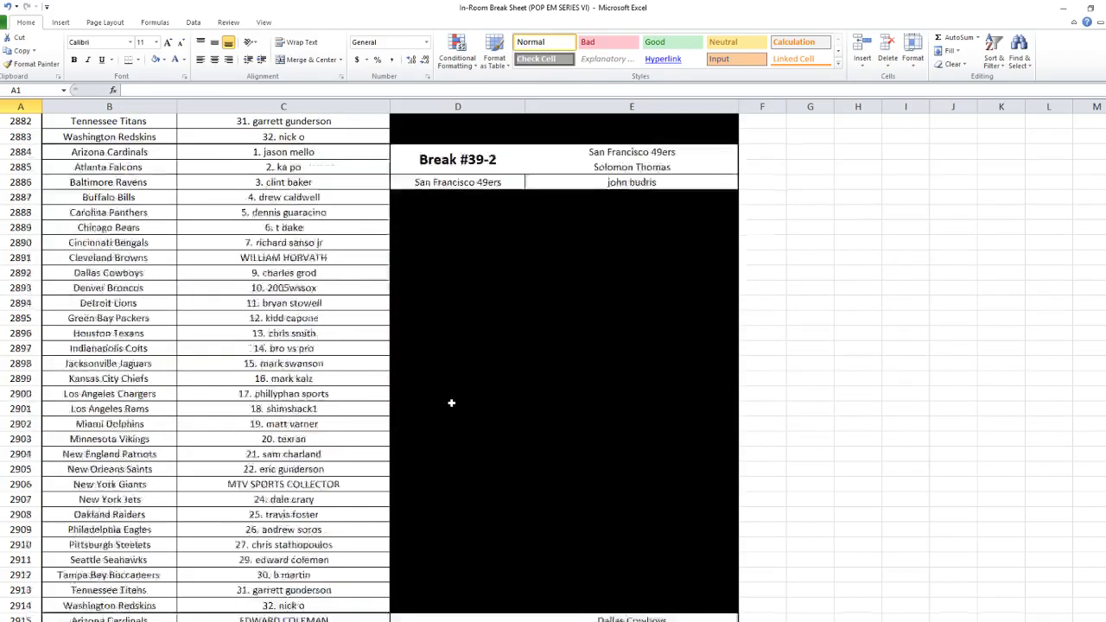
scroll(451, 402, down, 10)
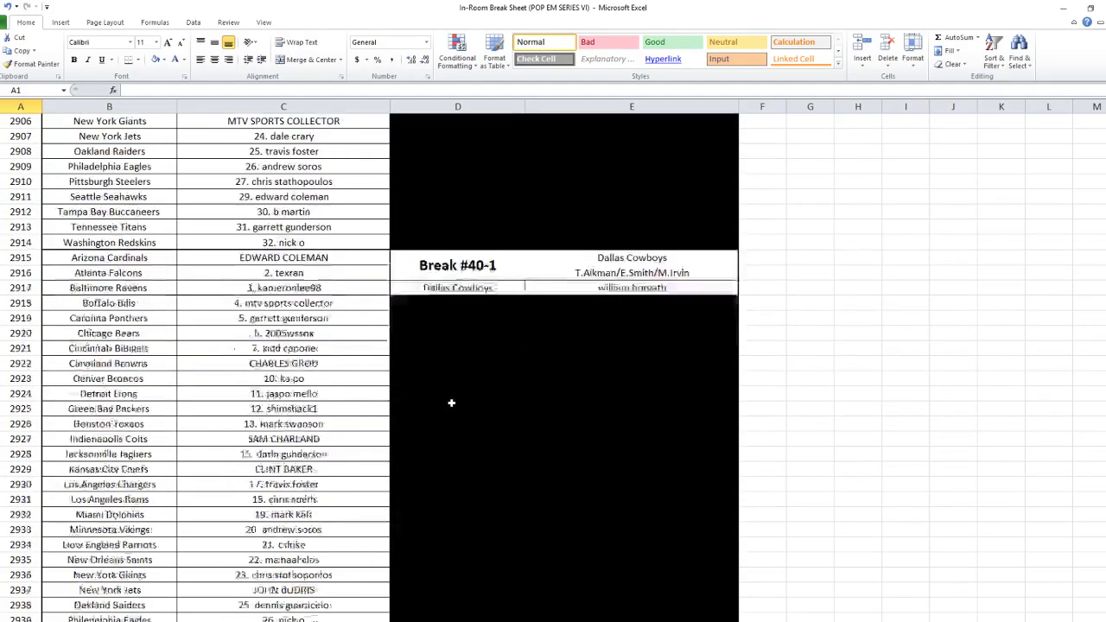
scroll(451, 403, down, 10)
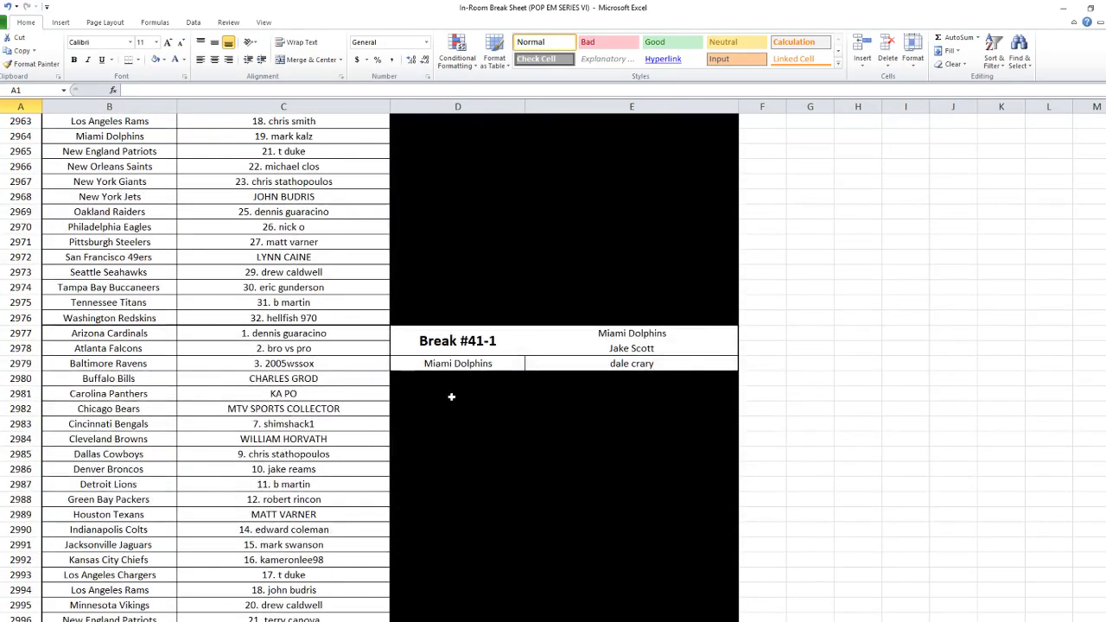
scroll(451, 396, down, 10)
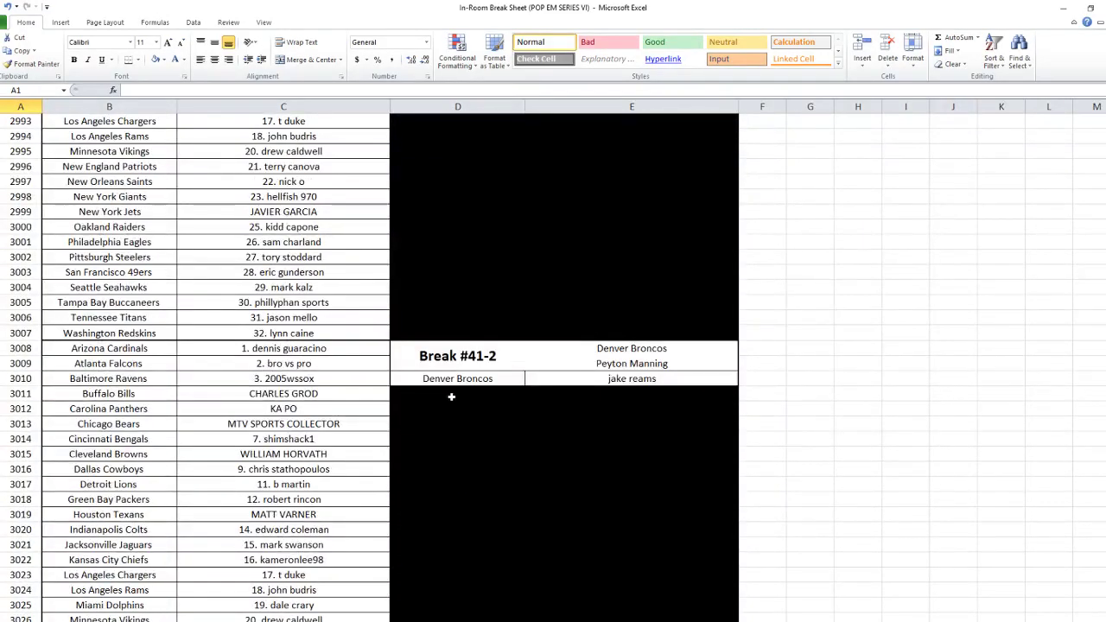
scroll(451, 397, down, 6)
scroll(451, 395, down, 4)
scroll(451, 397, down, 5)
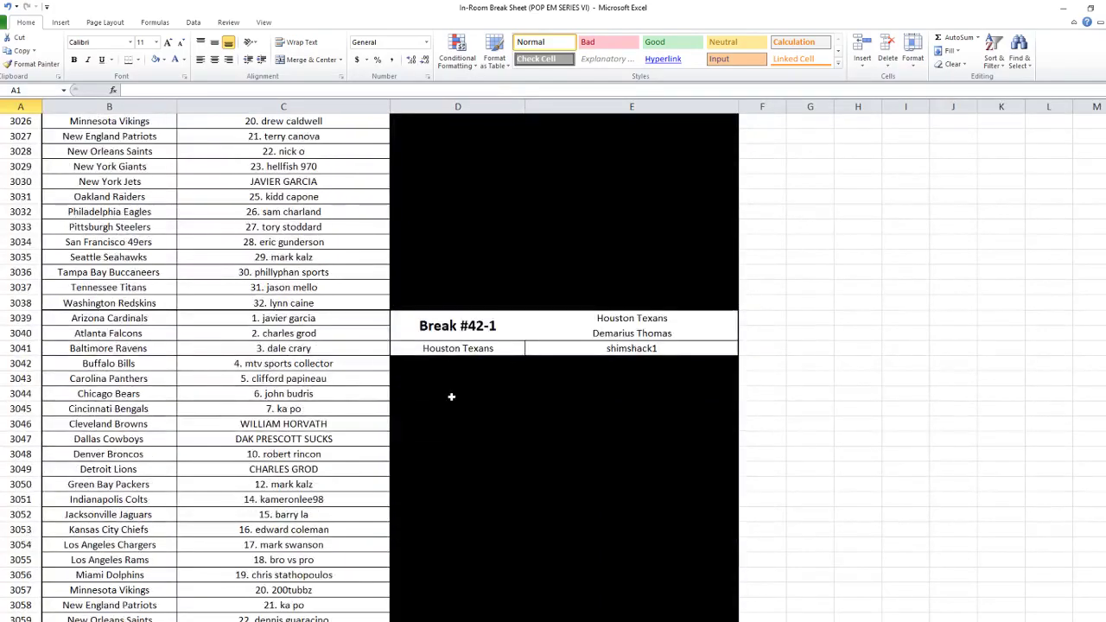
scroll(451, 396, down, 4)
scroll(452, 397, down, 1)
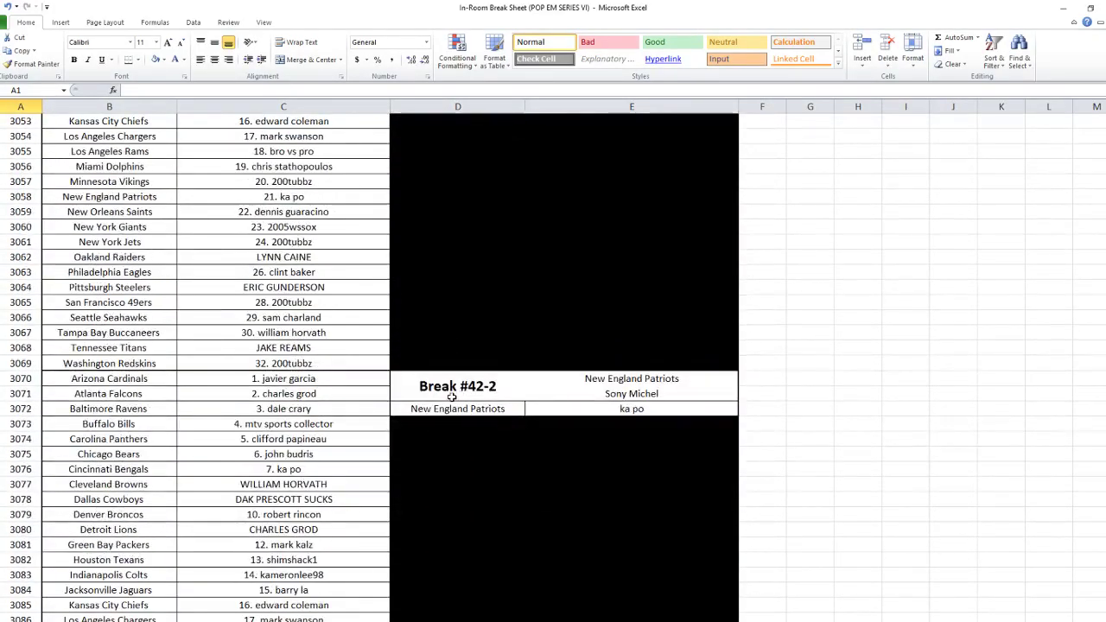
scroll(451, 397, down, 4)
scroll(451, 396, down, 3)
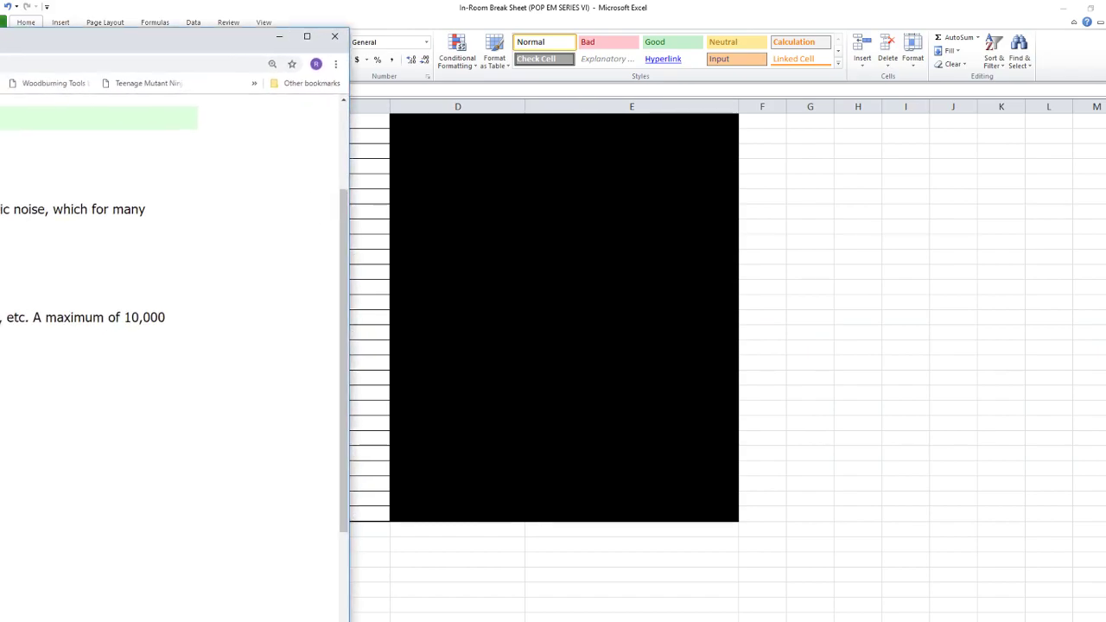
Open RANDOM.ORG's List Randomizer in a new browser tab, then return to the Excel break sheet
drag(0, 61, 143, 61)
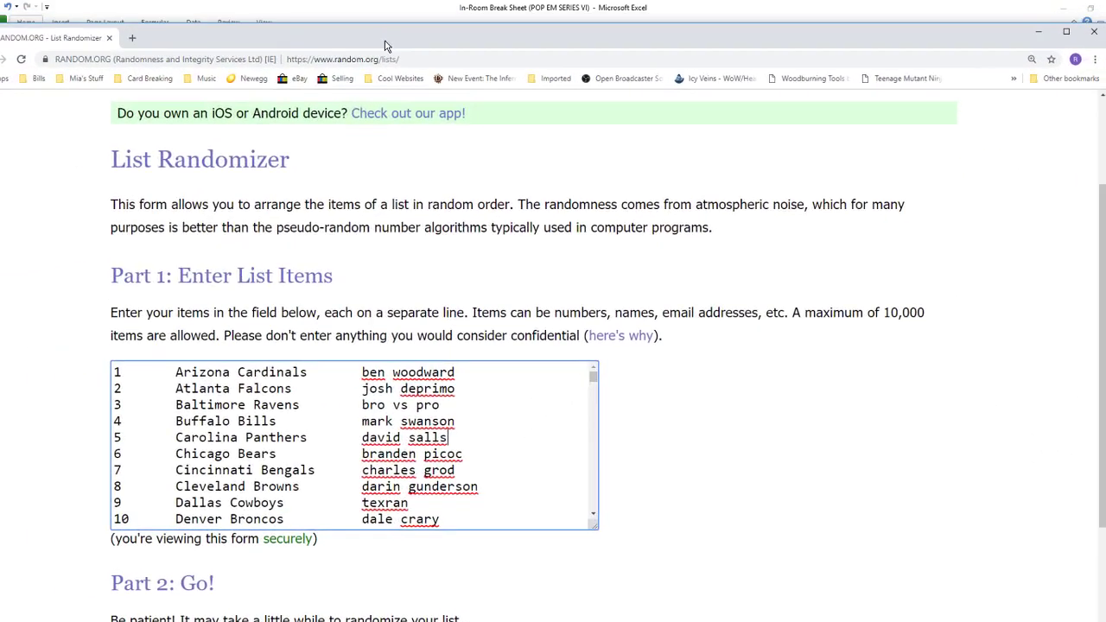
scroll(259, 112, up, 2)
mouse_move(363, 129)
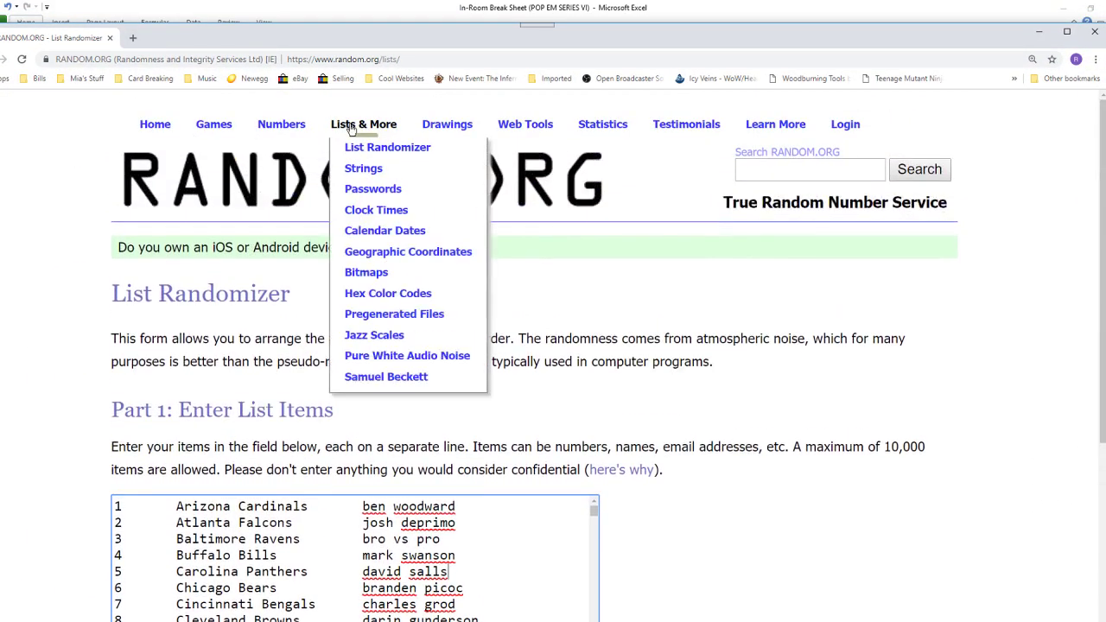
right_click(367, 151)
click(381, 157)
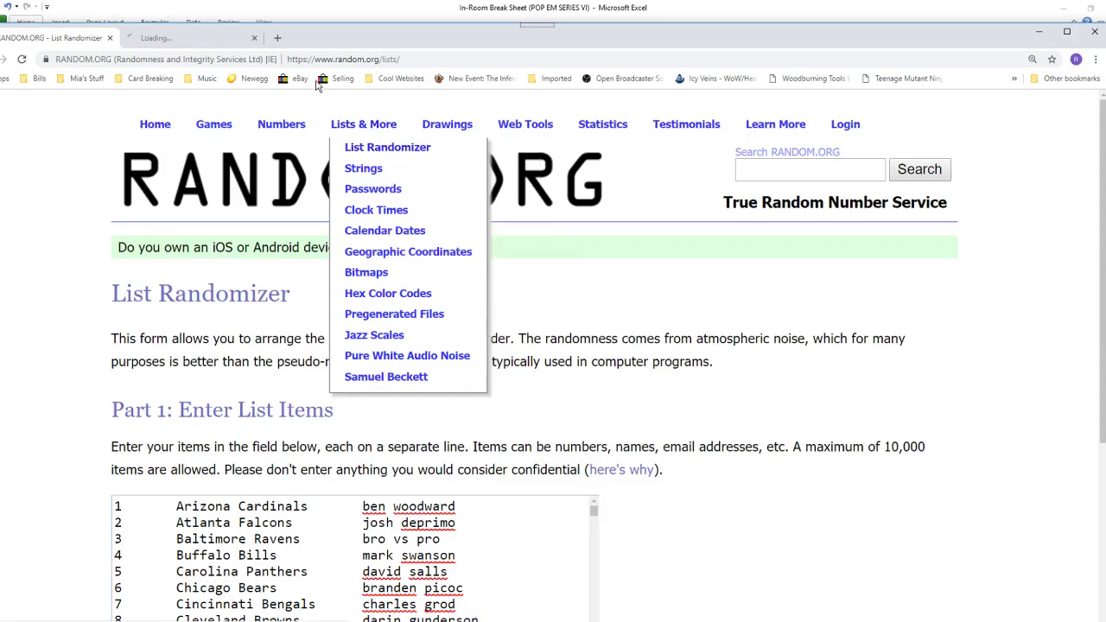
click(216, 41)
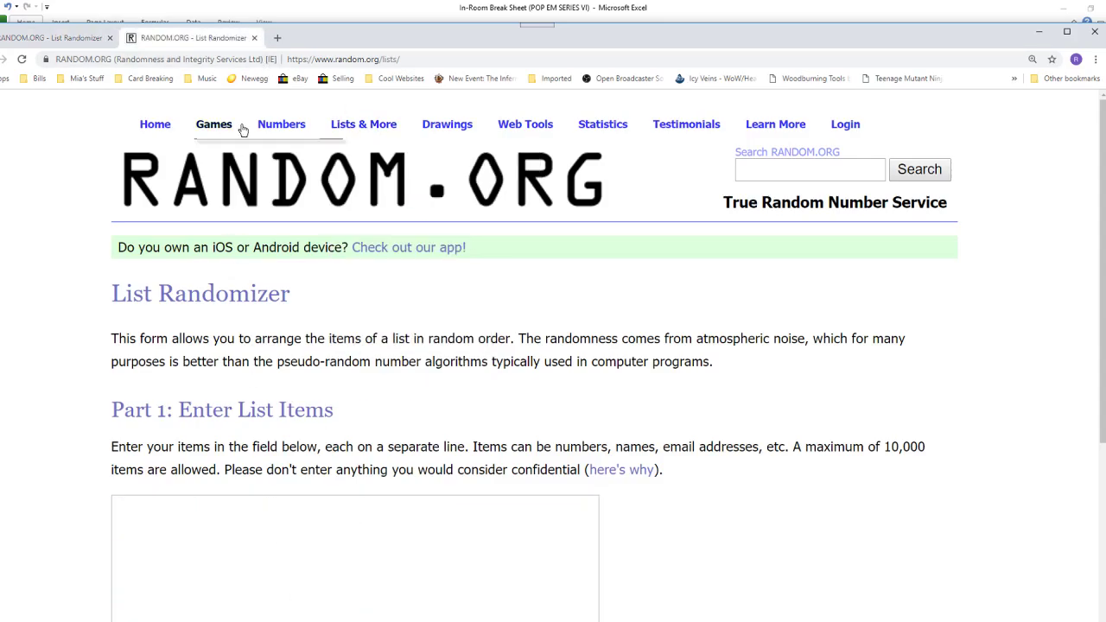
click(367, 24)
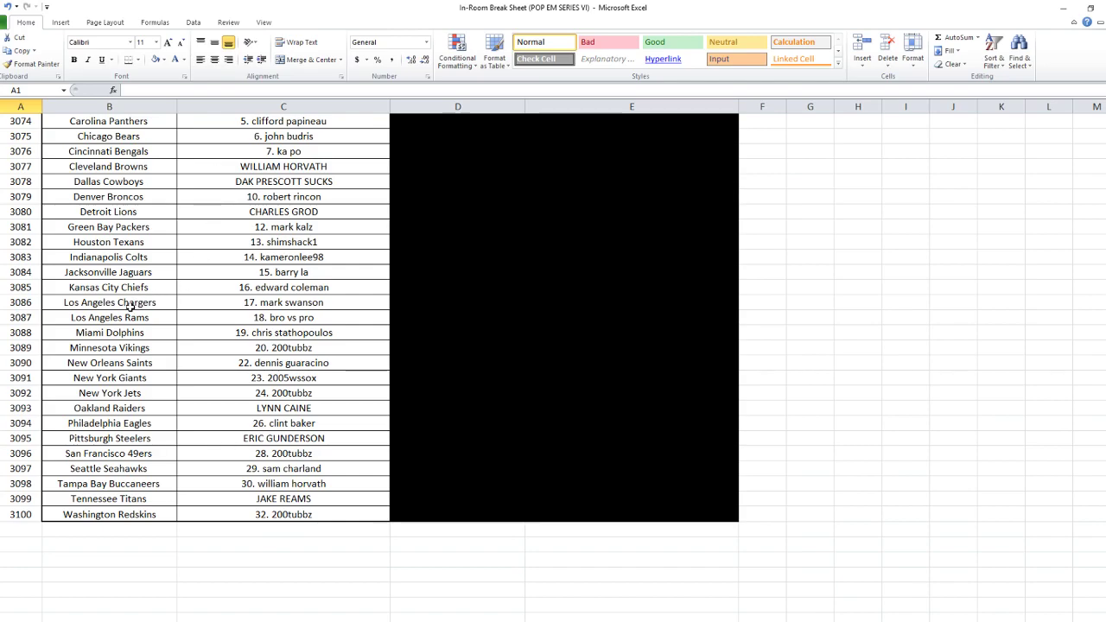
Select the team-and-owner columns from row 3 down to row 3100, copy them, and switch to Chrome
scroll(129, 307, up, 3)
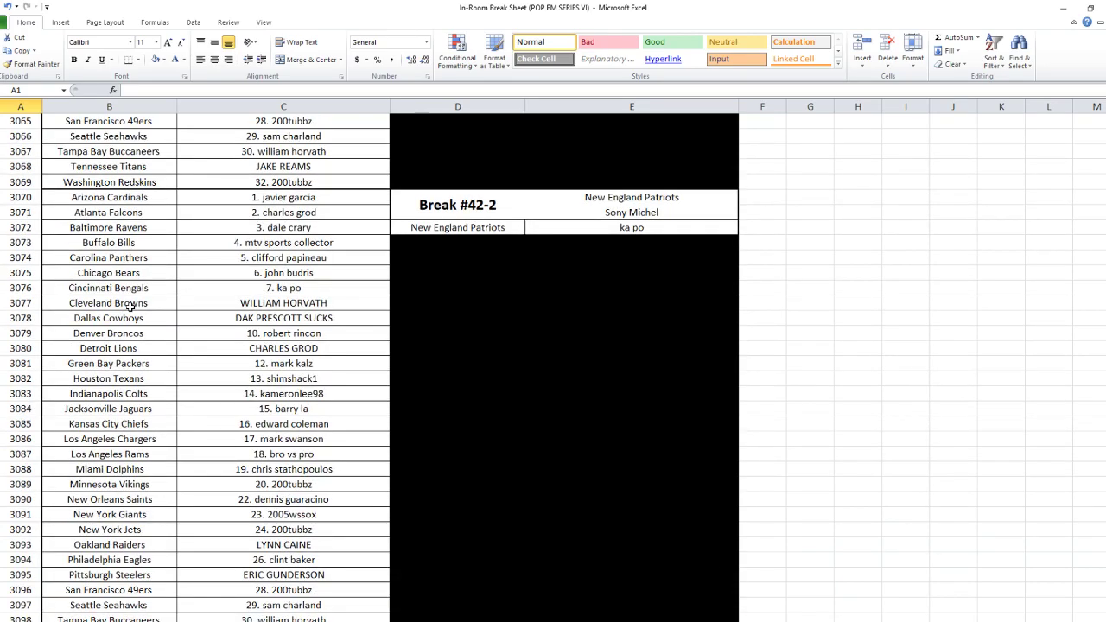
key(ctrl+Home)
click(23, 171)
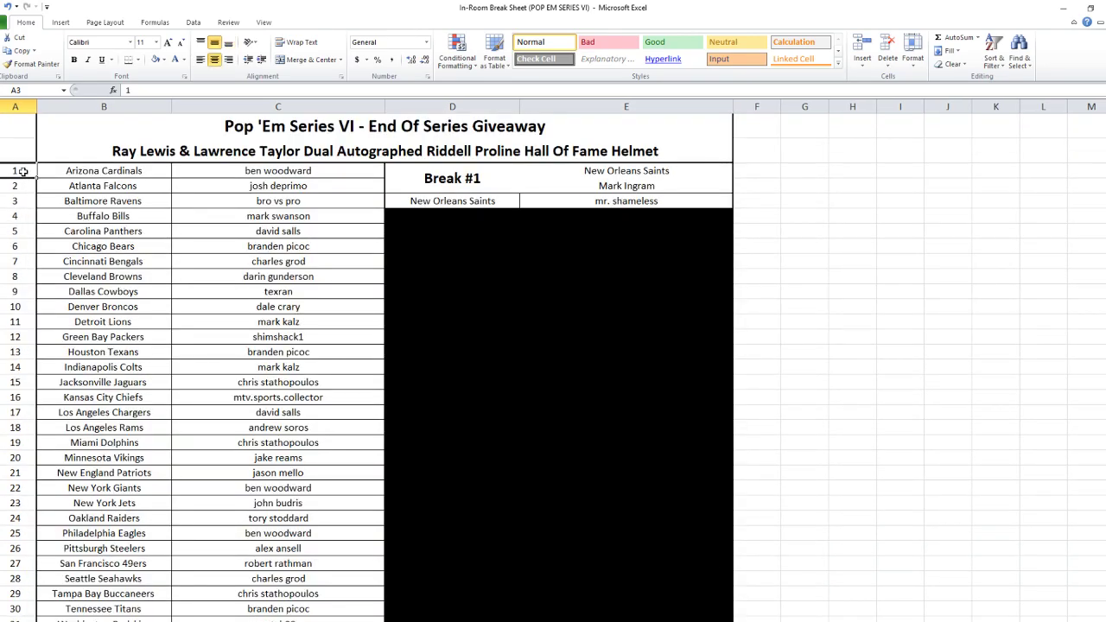
key(shift+Right)
key(shift+Right)
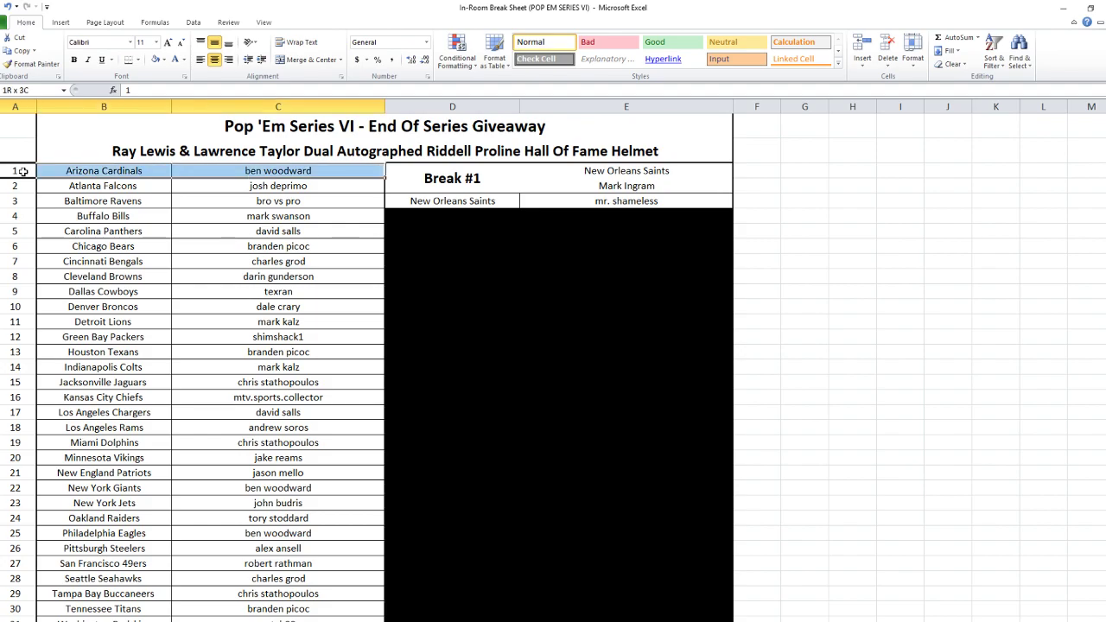
key(ctrl+shift+Down)
key(ctrl+c)
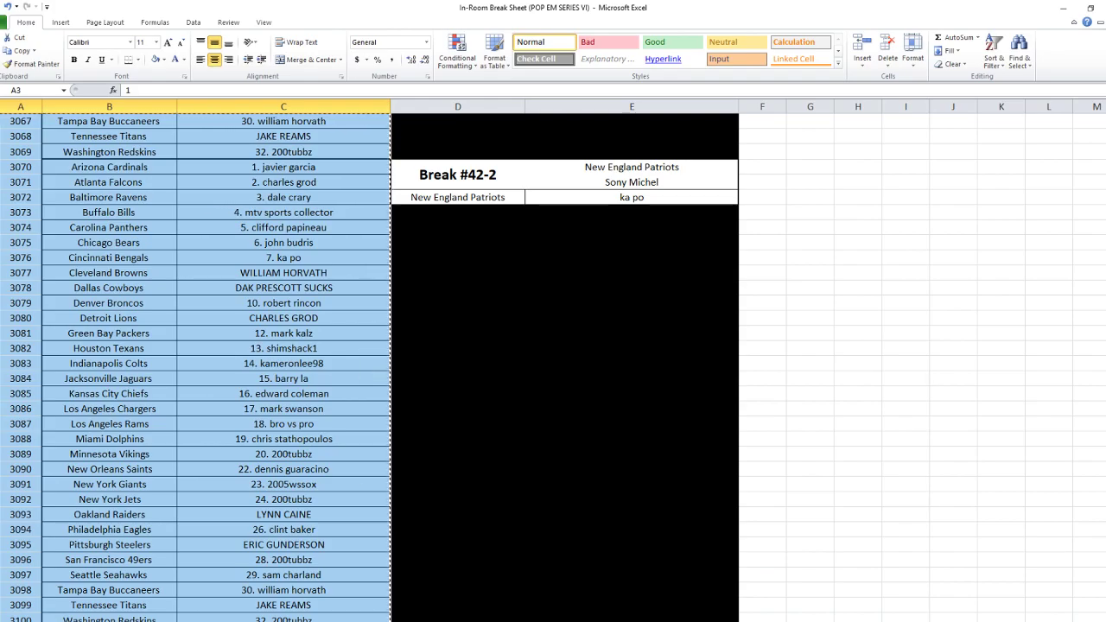
key(alt+Tab)
Paste the copied break list into the List Randomizer's list field
scroll(299, 461, down, 1)
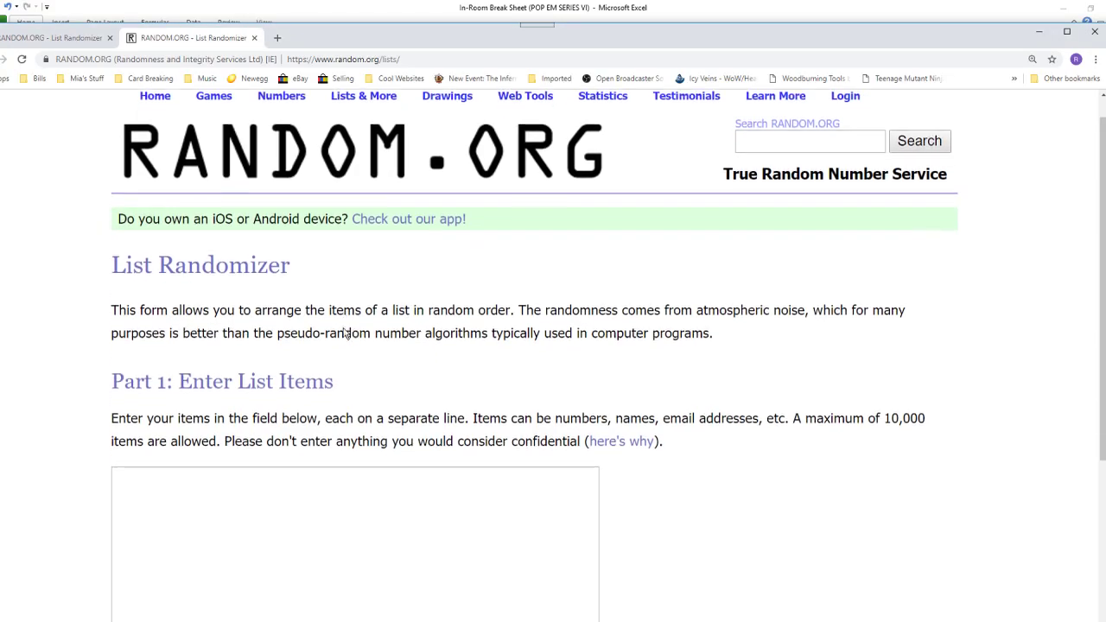
click(299, 463)
key(ctrl+v)
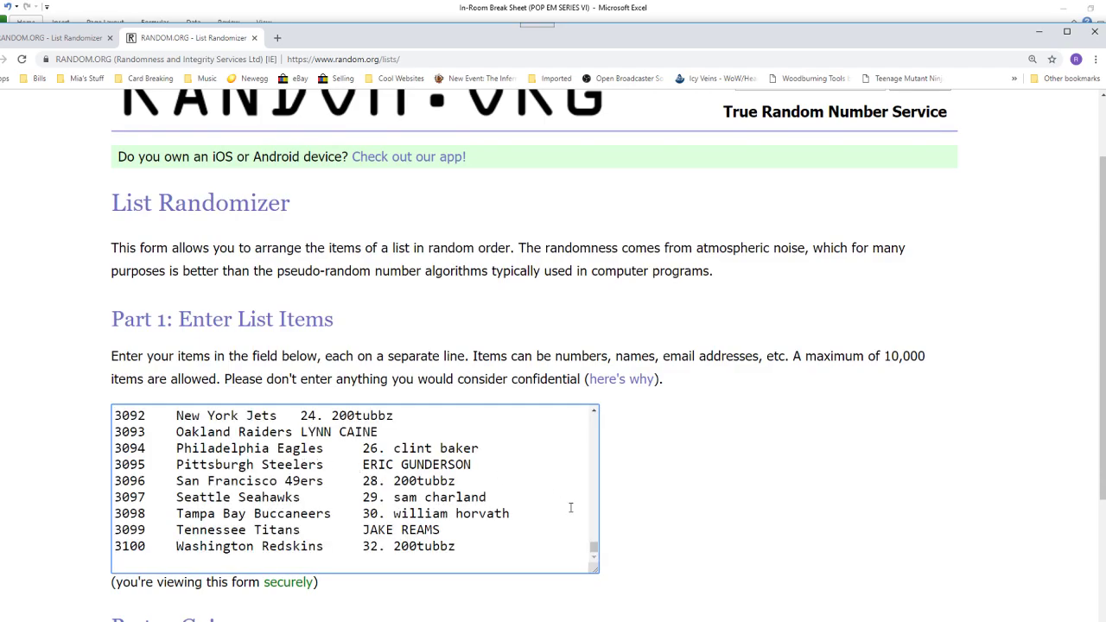
drag(594, 551, 595, 420)
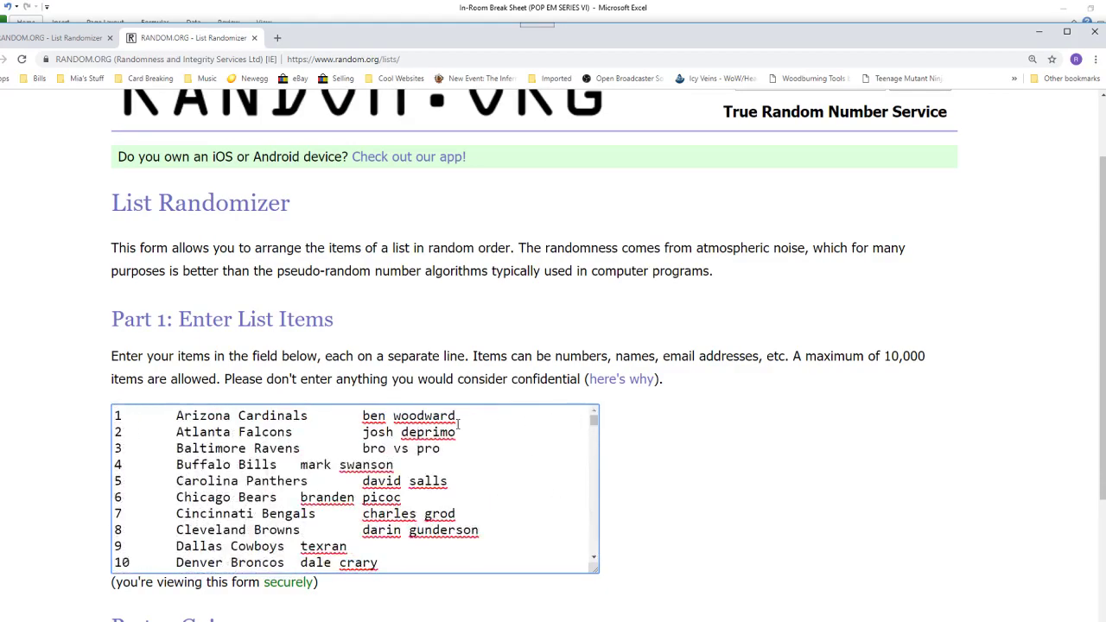
Pad the owner names in rows 6, 9 and 10 with row 4's spacing so they line up
click(300, 465)
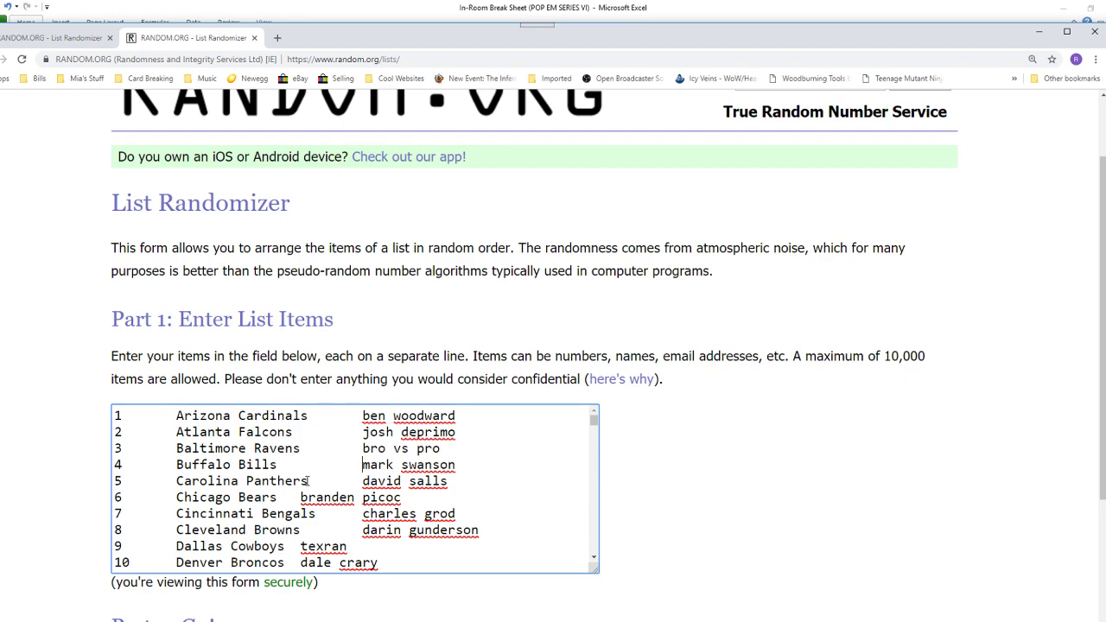
key(shift+Left)
key(shift+Left)
key(shift+Left)
key(shift+Left)
key(shift+Left)
key(shift+Left)
key(shift+Left)
key(shift+Left)
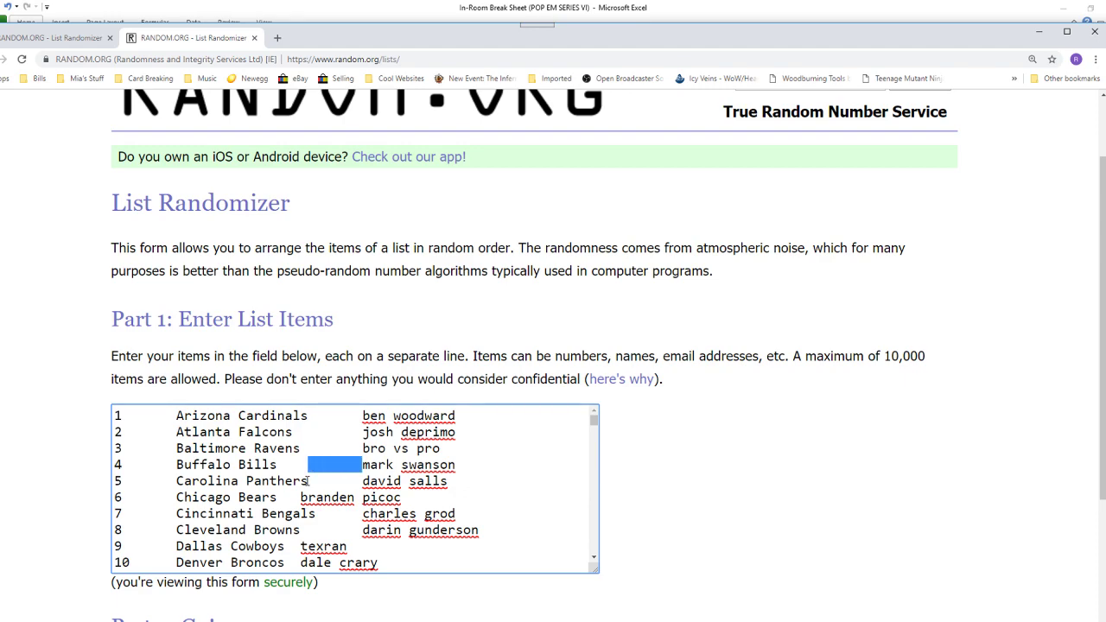
key(ctrl+c)
click(302, 498)
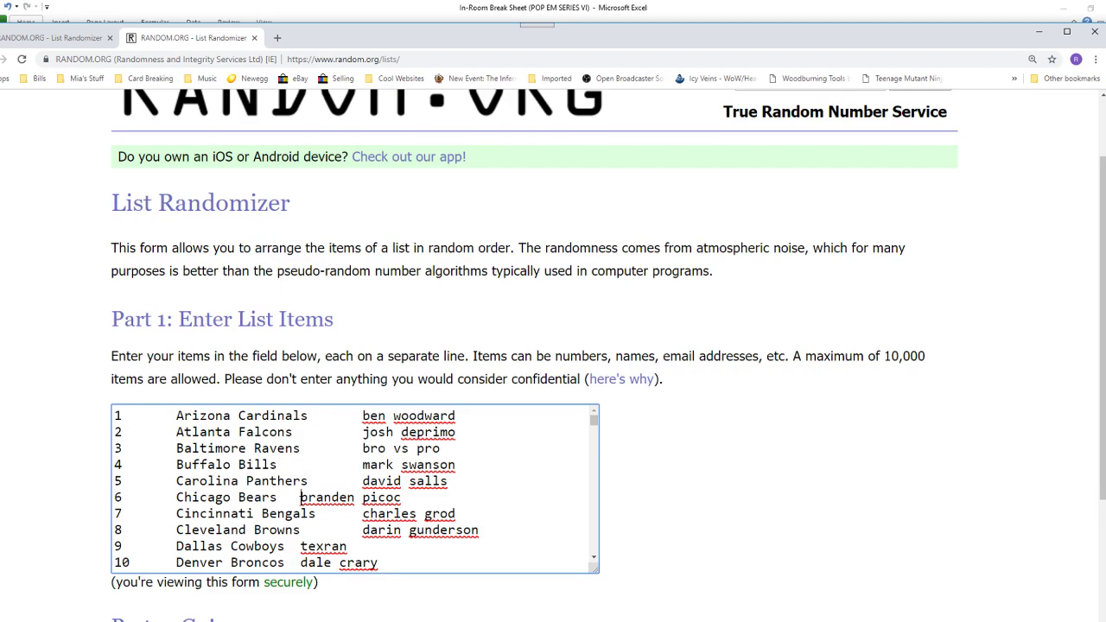
key(ctrl+v)
click(302, 546)
key(ctrl+v)
click(301, 563)
key(ctrl+v)
scroll(302, 563, down, 2)
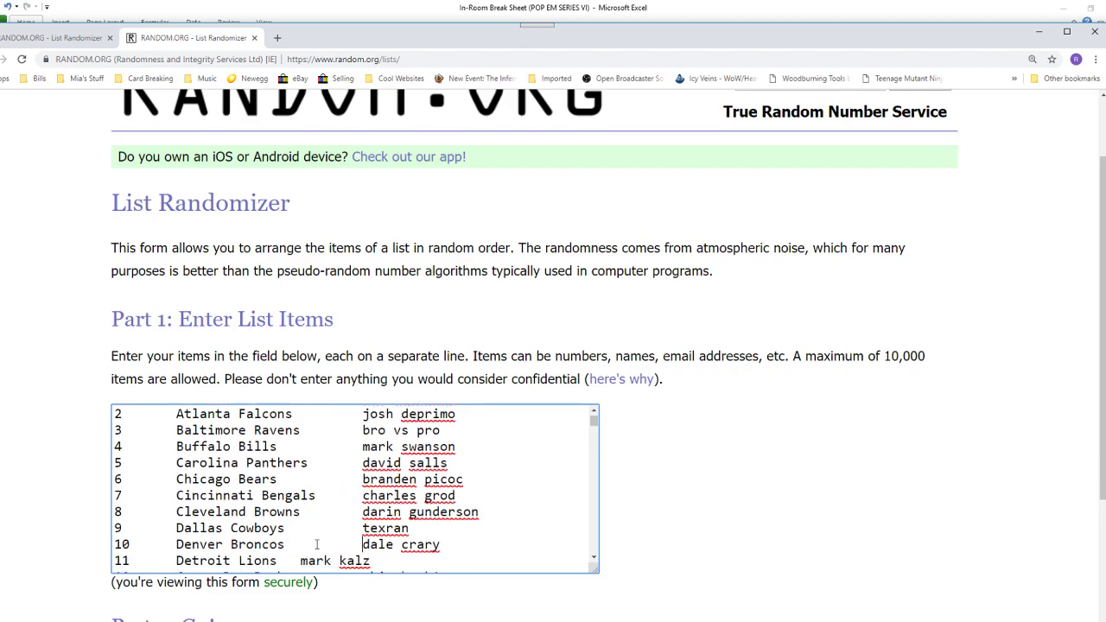
key(Down)
key(Down)
key(Down)
key(Down)
key(Down)
key(Down)
key(Down)
key(Down)
key(Down)
key(Down)
key(Down)
key(Down)
key(Down)
key(Down)
key(Down)
key(Down)
key(Down)
key(Down)
key(Down)
key(Down)
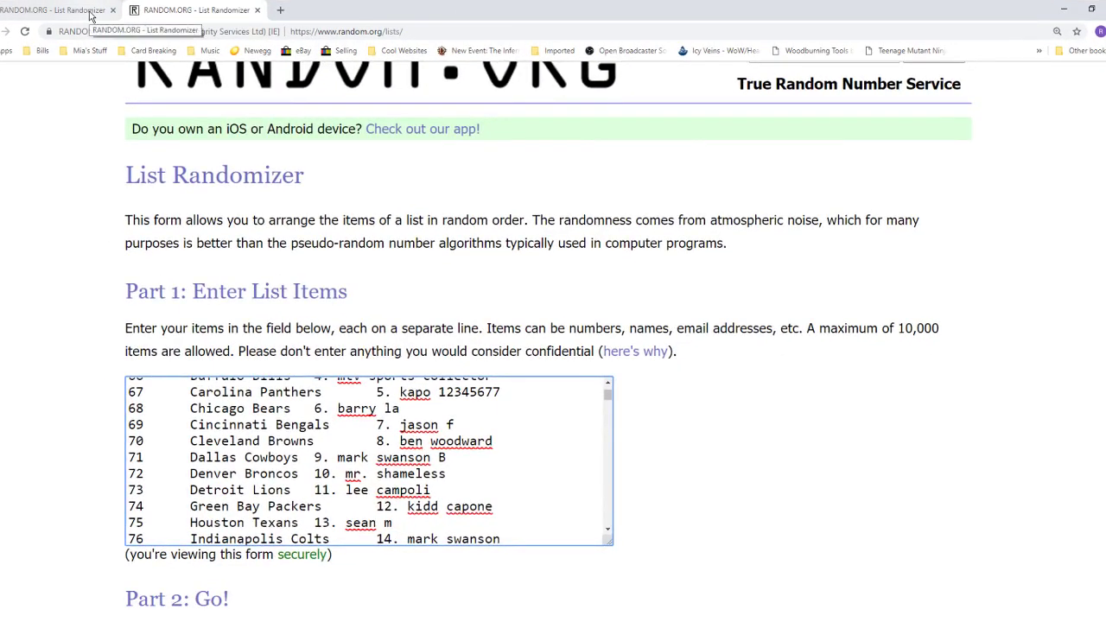
Switch to the other List Randomizer page and scroll the pasted break list past entry 312, Atlanta Falcons
key(ctrl+shift+Tab)
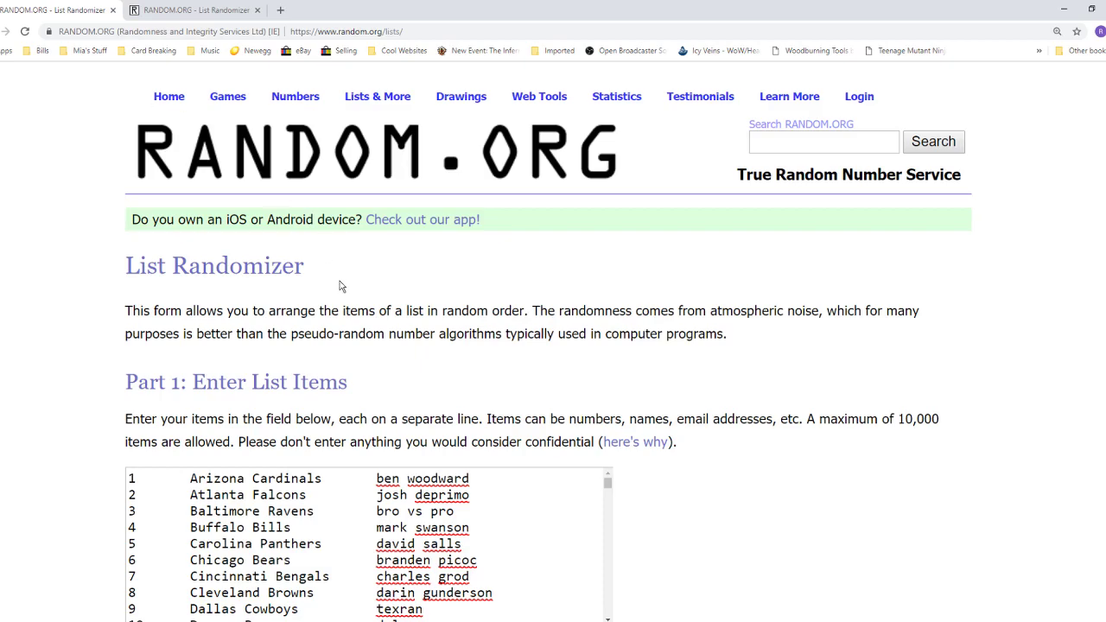
scroll(608, 489, up, 1)
mouse_move(609, 485)
mouse_down()
mouse_move(620, 616)
mouse_move(617, 483)
mouse_up()
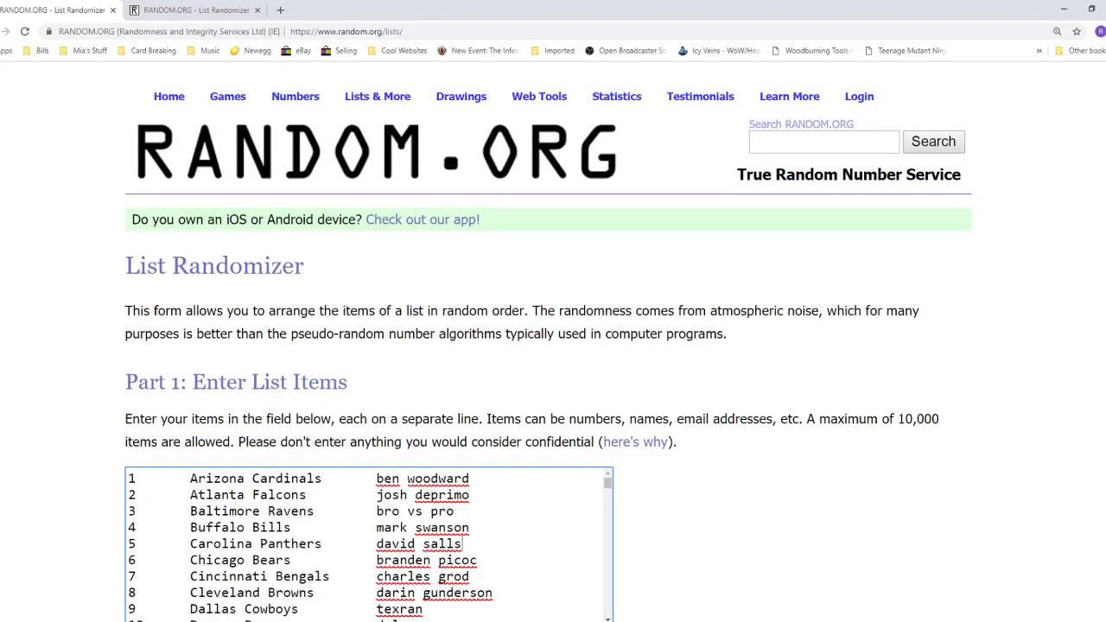
scroll(839, 250, down, 1)
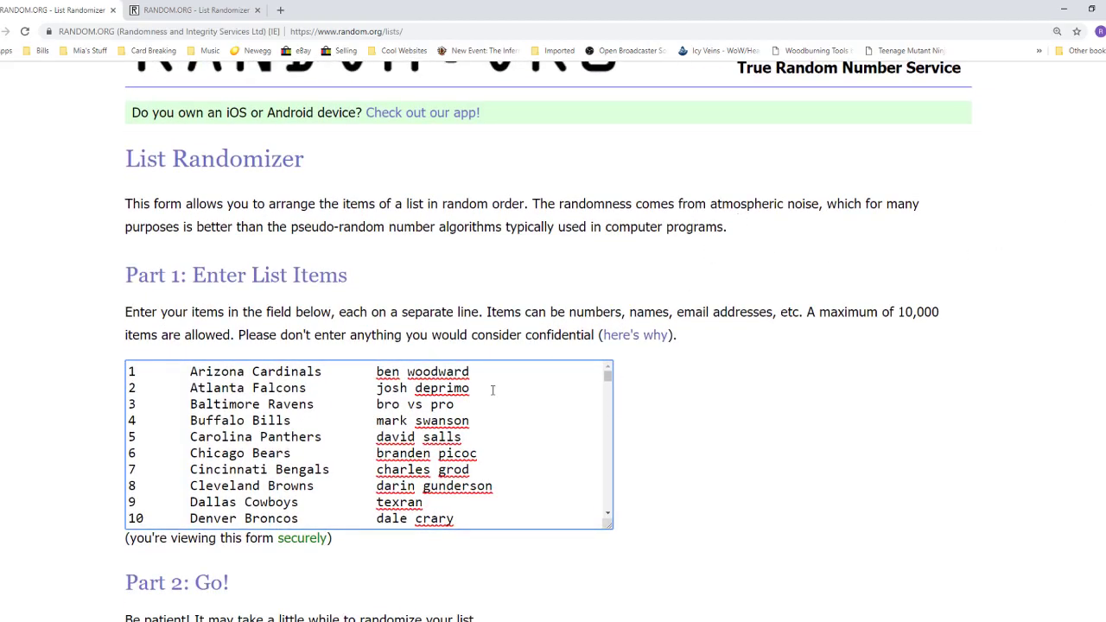
scroll(489, 408, down, 7)
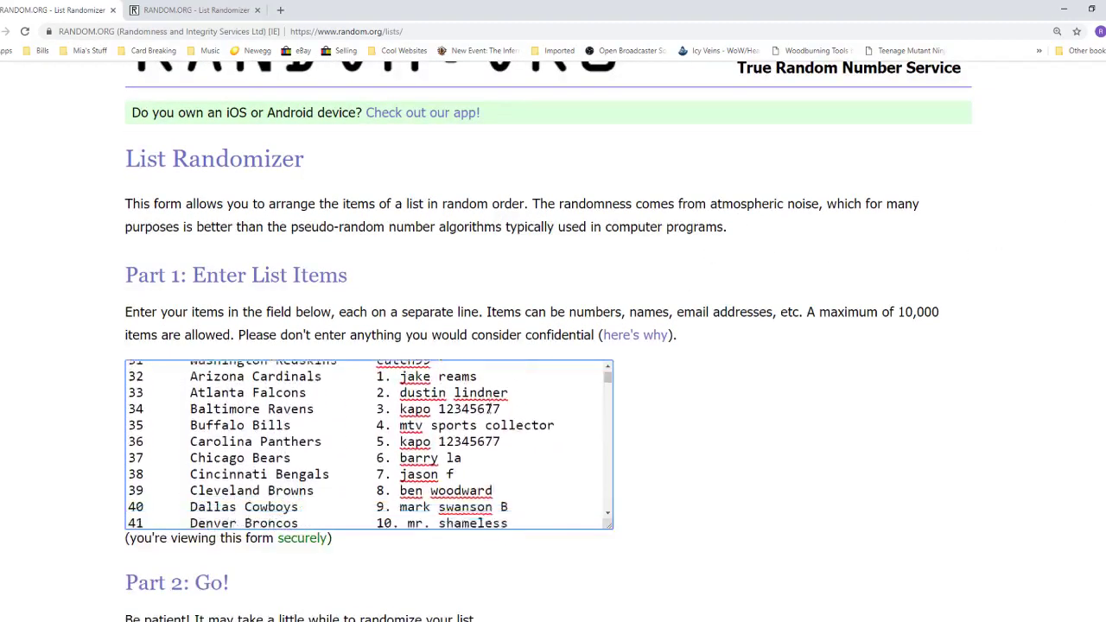
scroll(489, 409, down, 8)
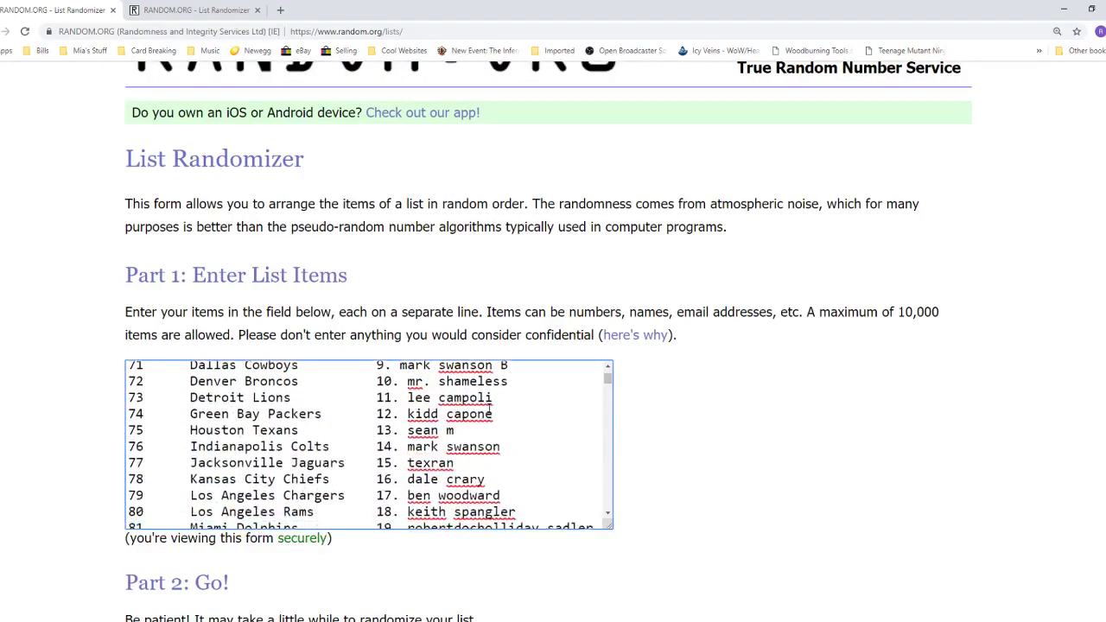
scroll(489, 409, down, 2)
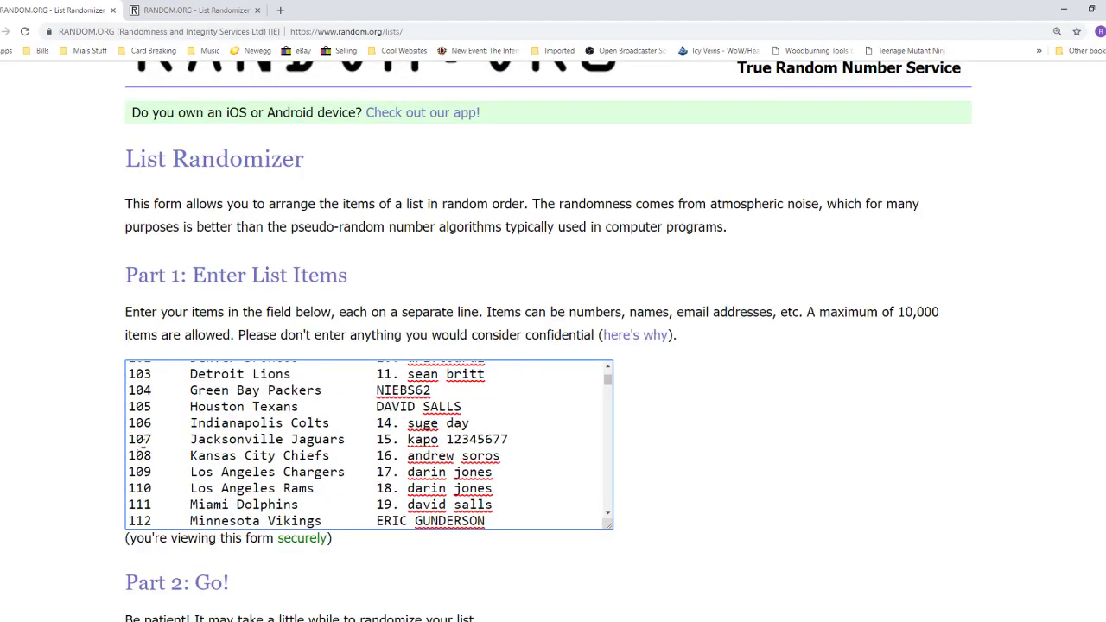
scroll(495, 432, down, 4)
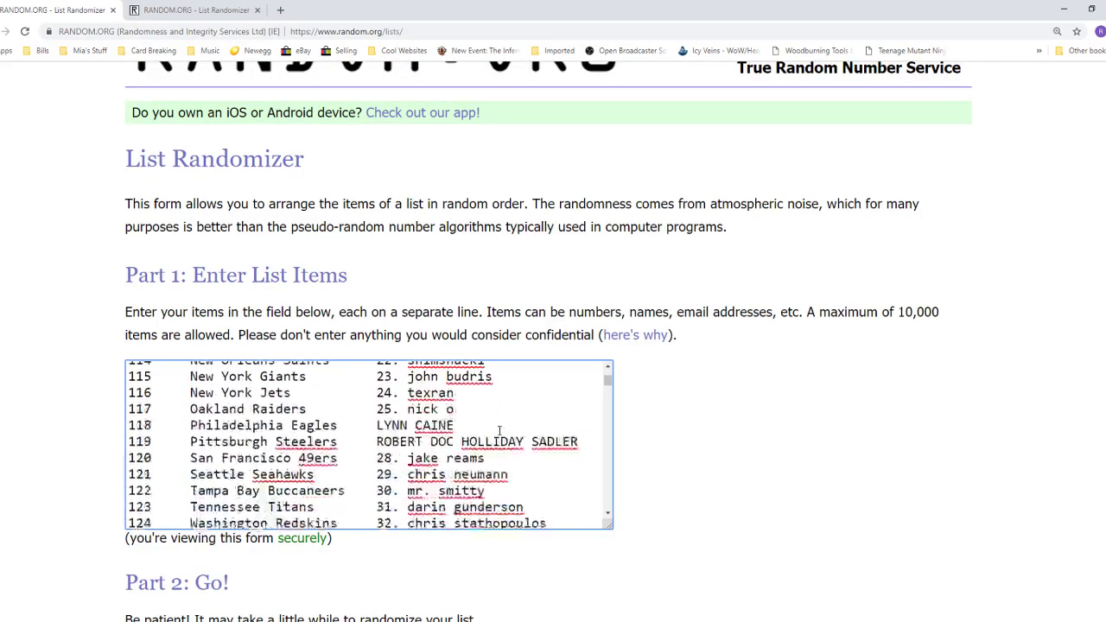
scroll(497, 427, down, 7)
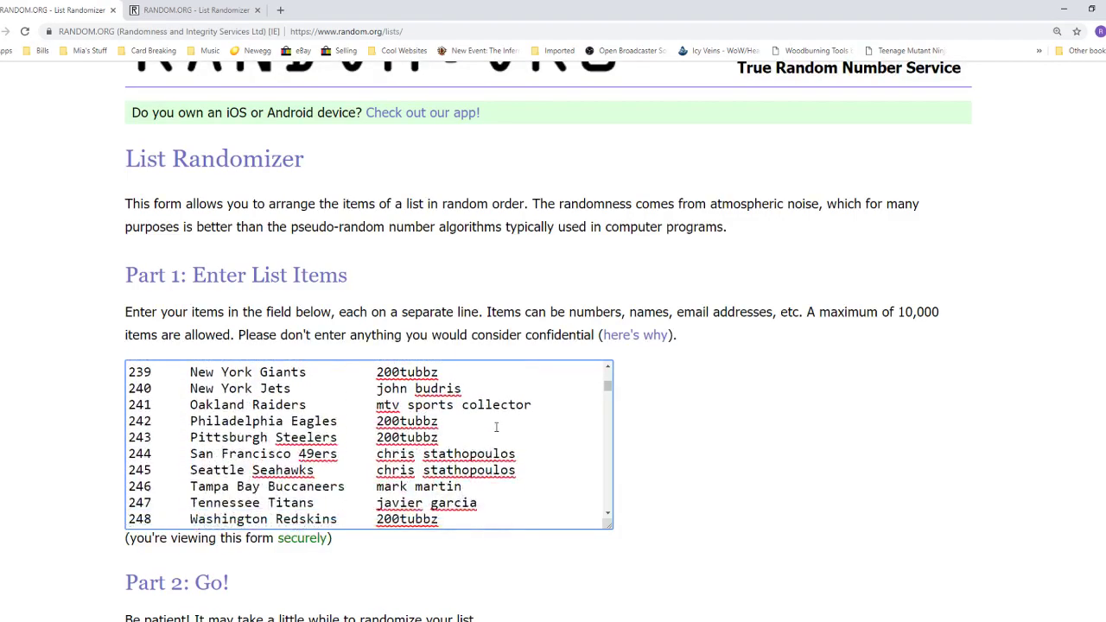
scroll(497, 427, down, 10)
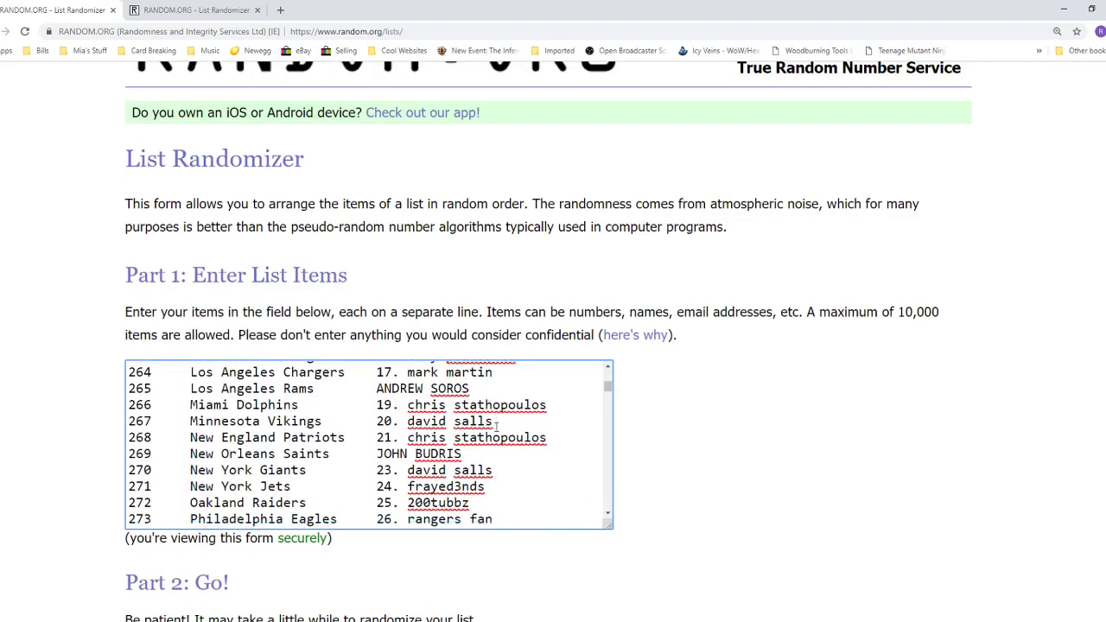
scroll(497, 427, down, 5)
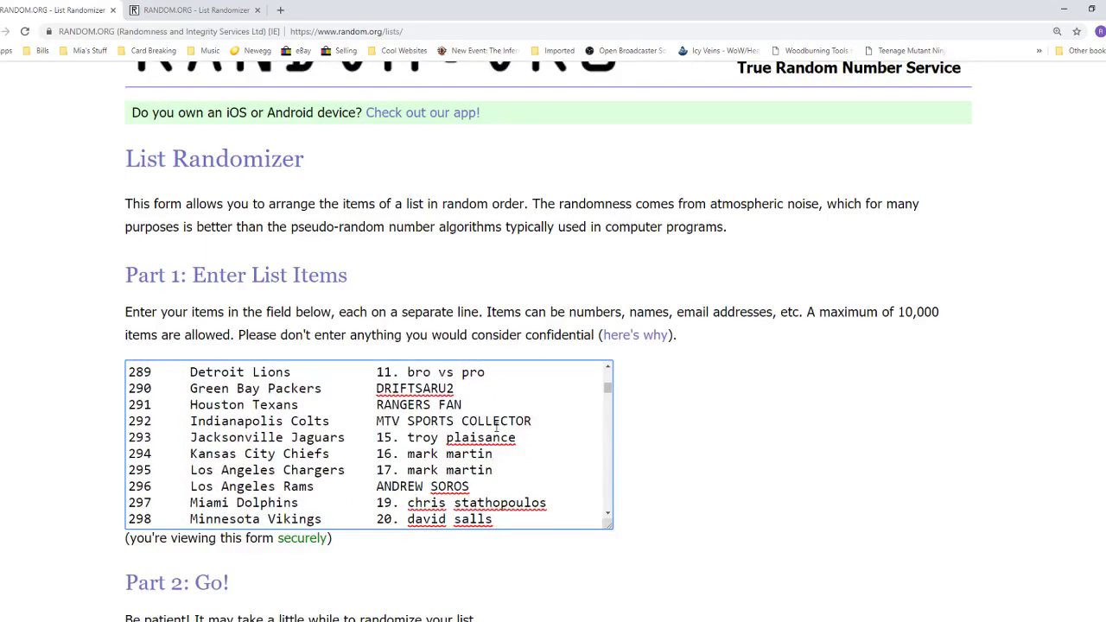
scroll(497, 426, down, 4)
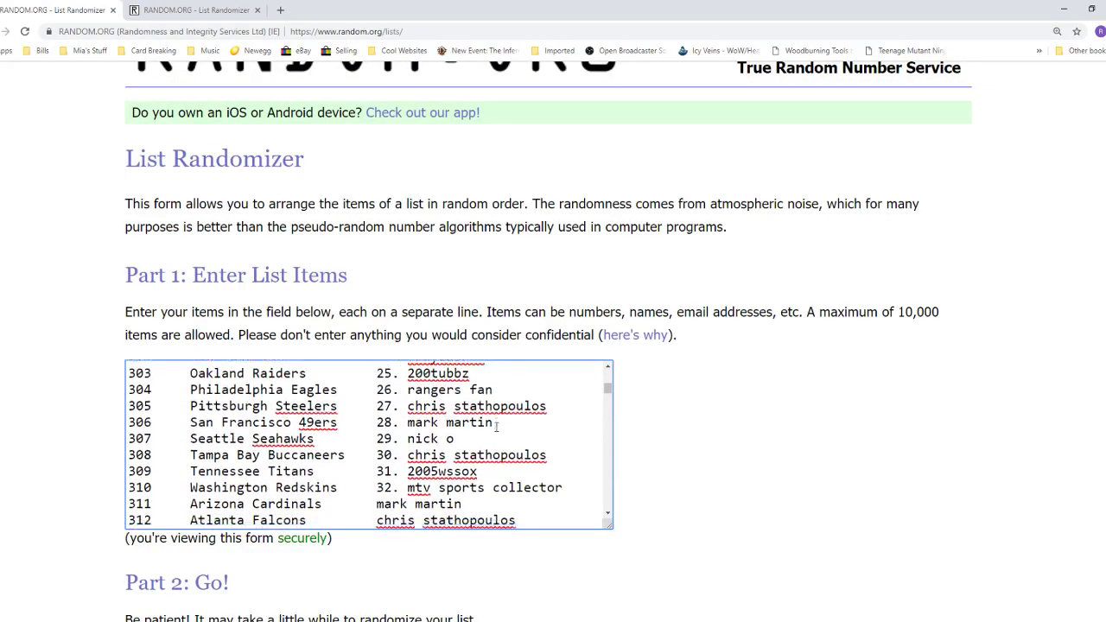
scroll(496, 427, down, 2)
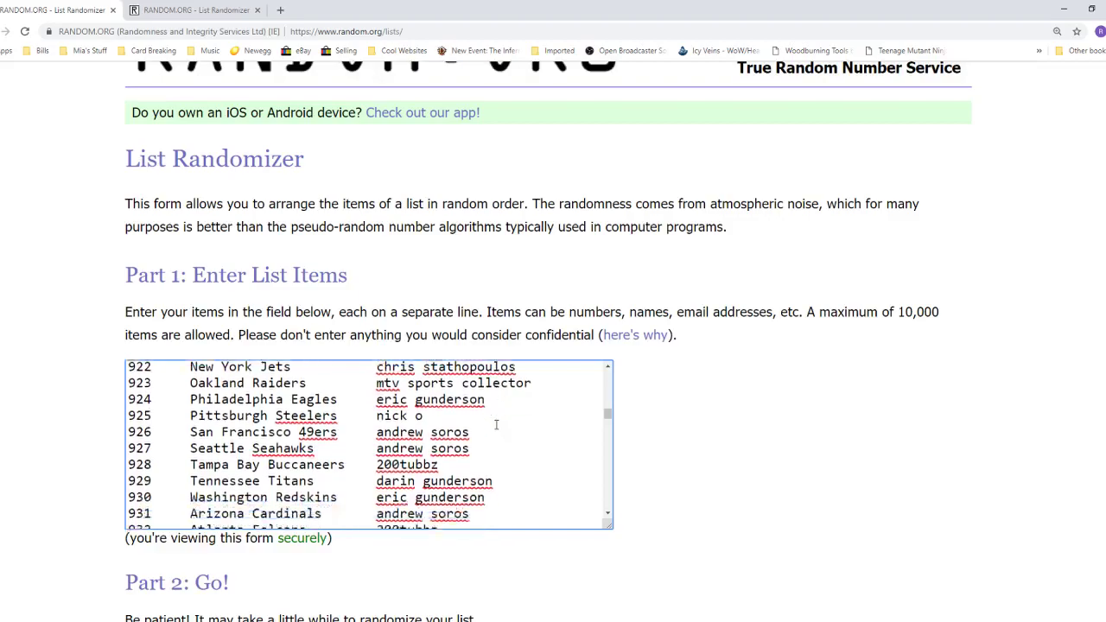
scroll(497, 425, down, 3)
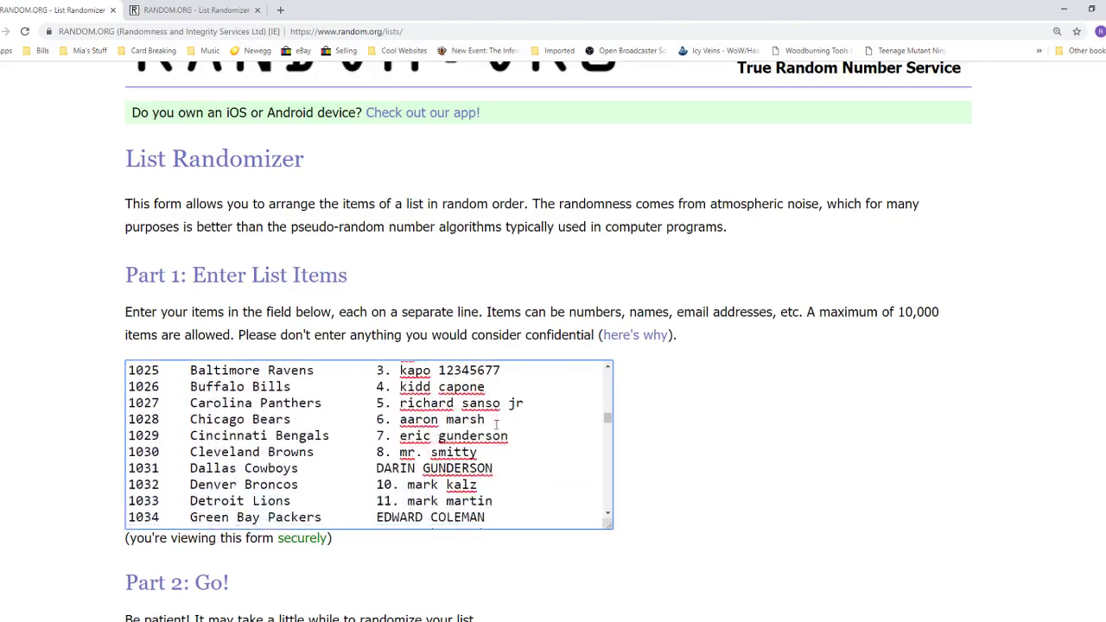
scroll(497, 423, down, 6)
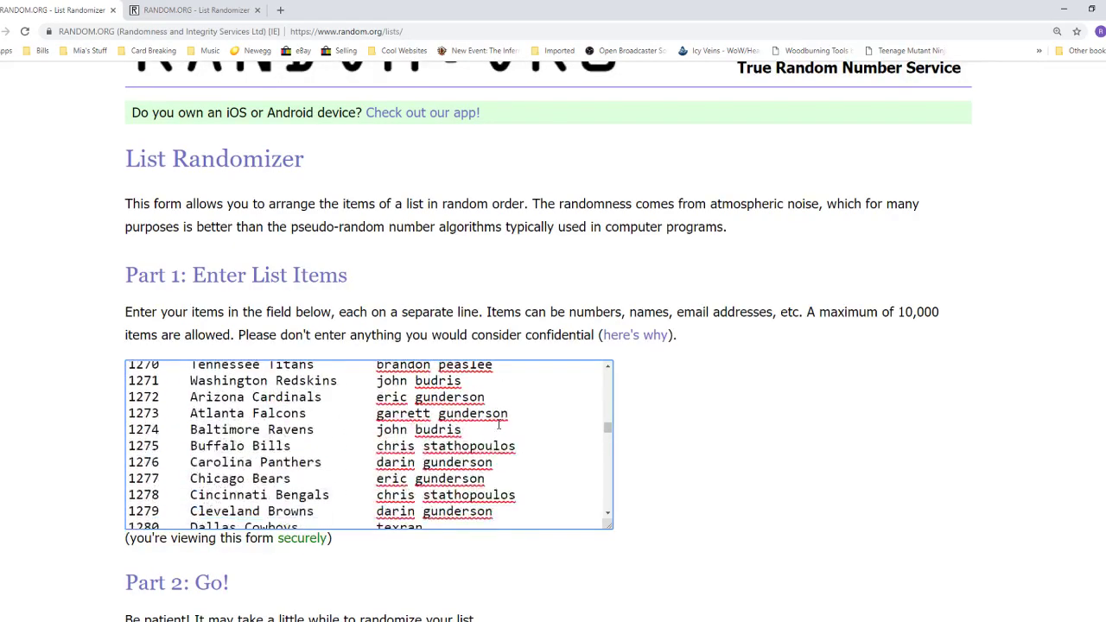
scroll(499, 424, down, 3)
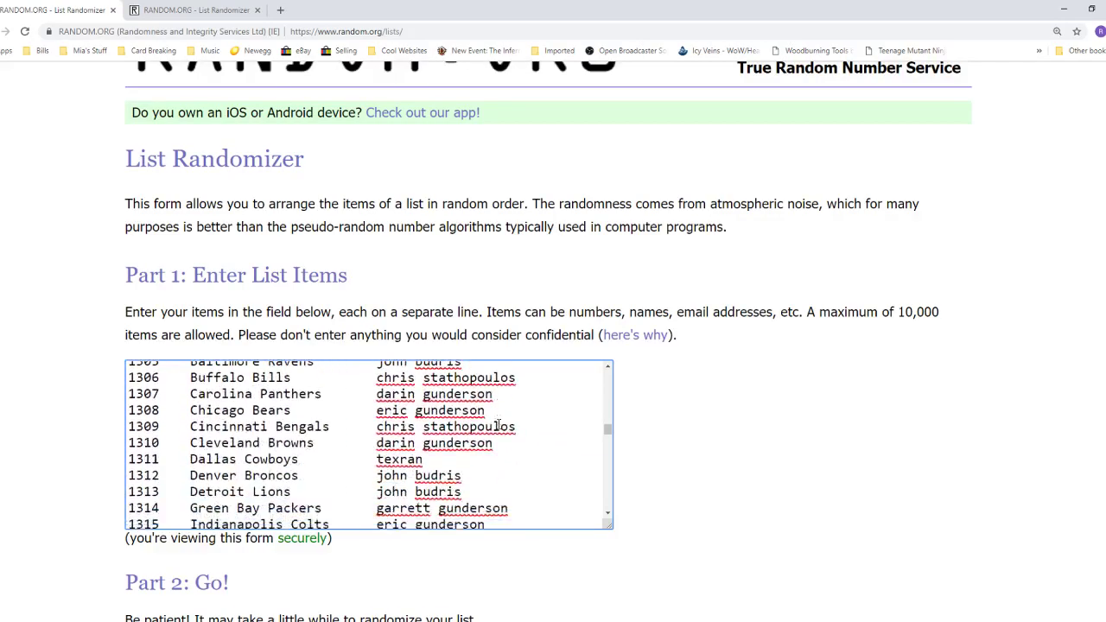
scroll(501, 423, down, 8)
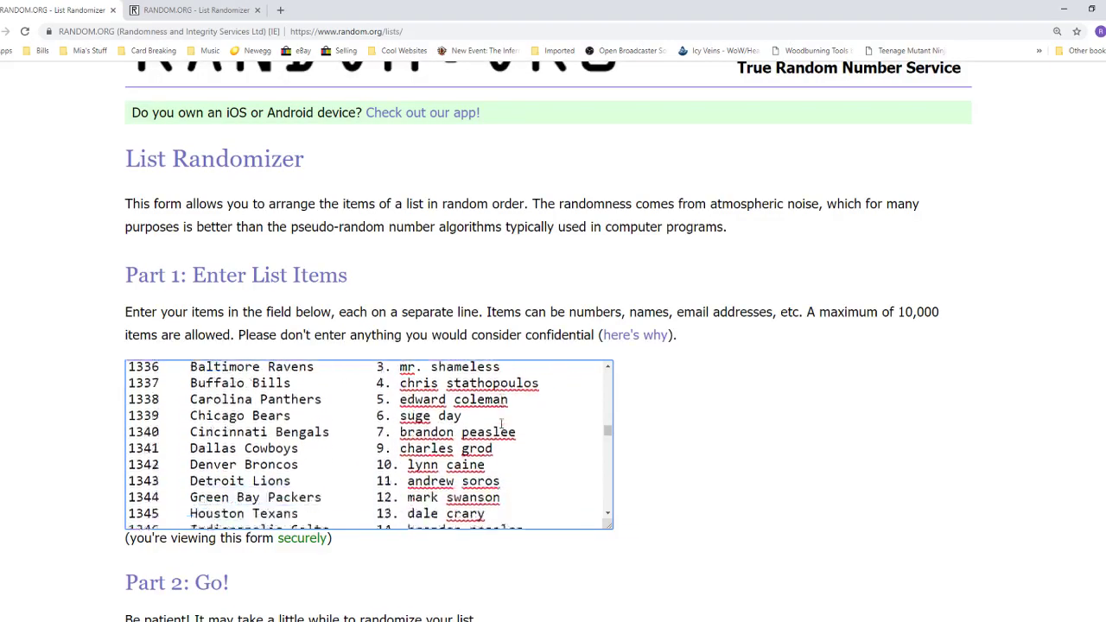
scroll(502, 422, down, 8)
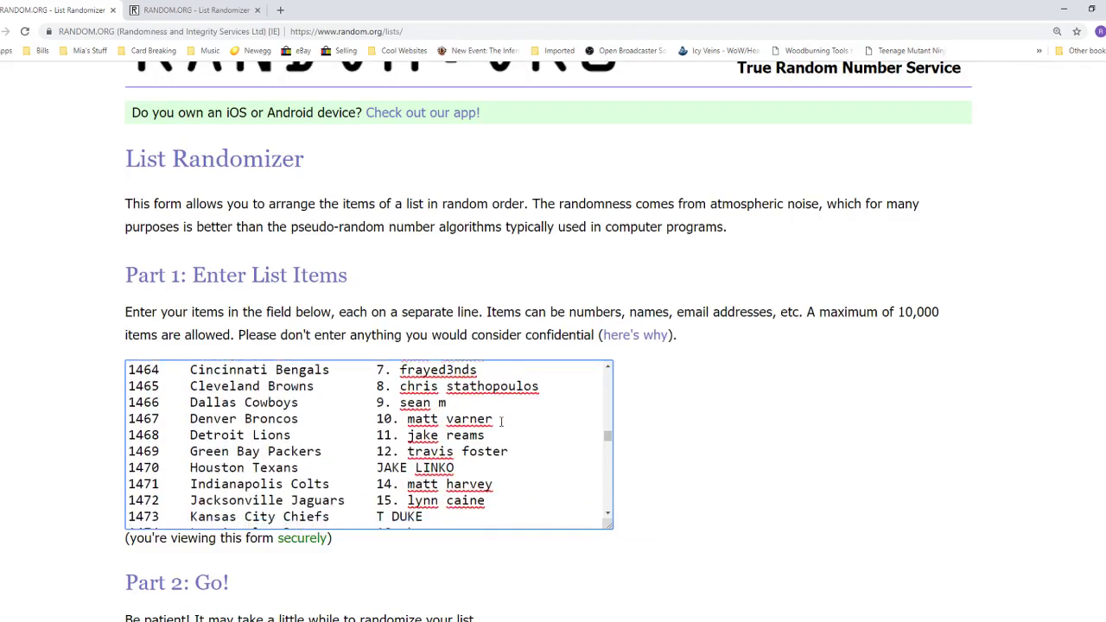
scroll(500, 422, down, 12)
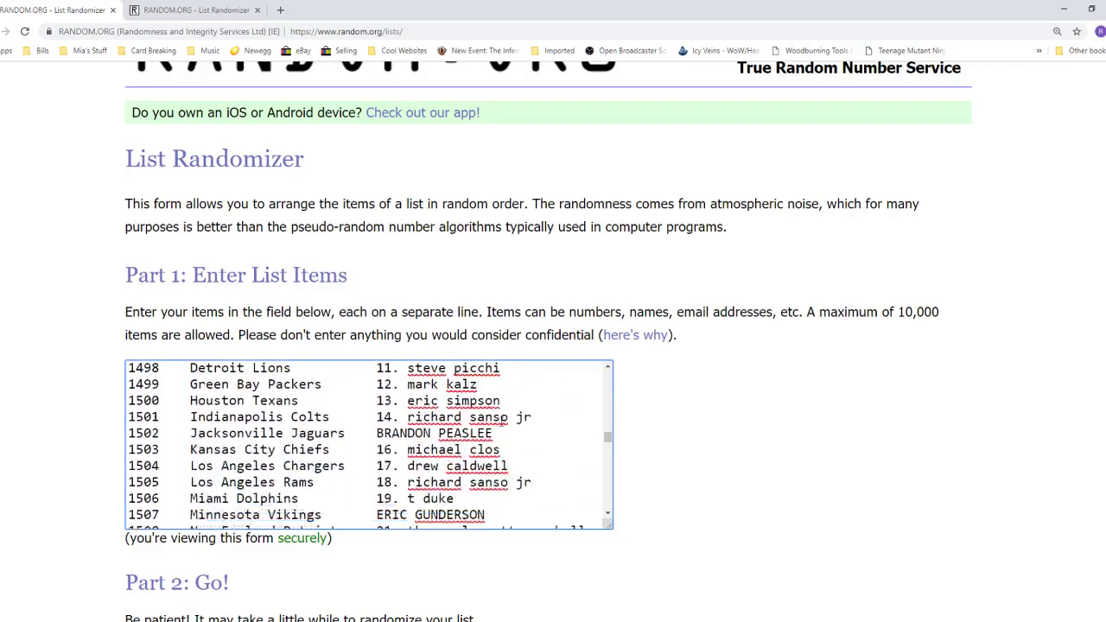
scroll(501, 422, down, 10)
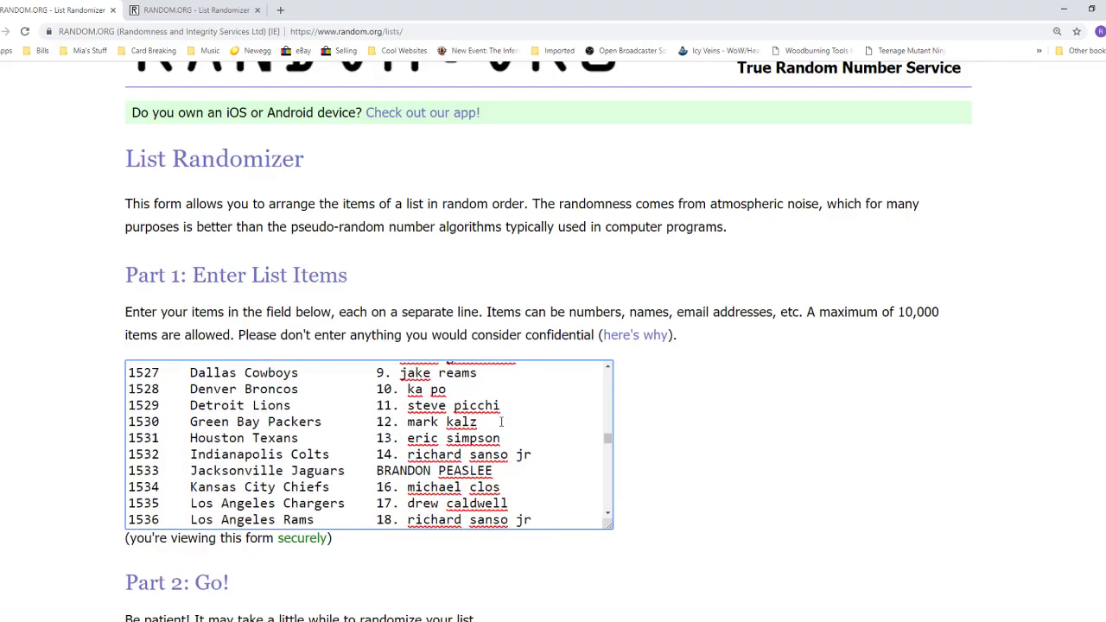
scroll(501, 422, down, 3)
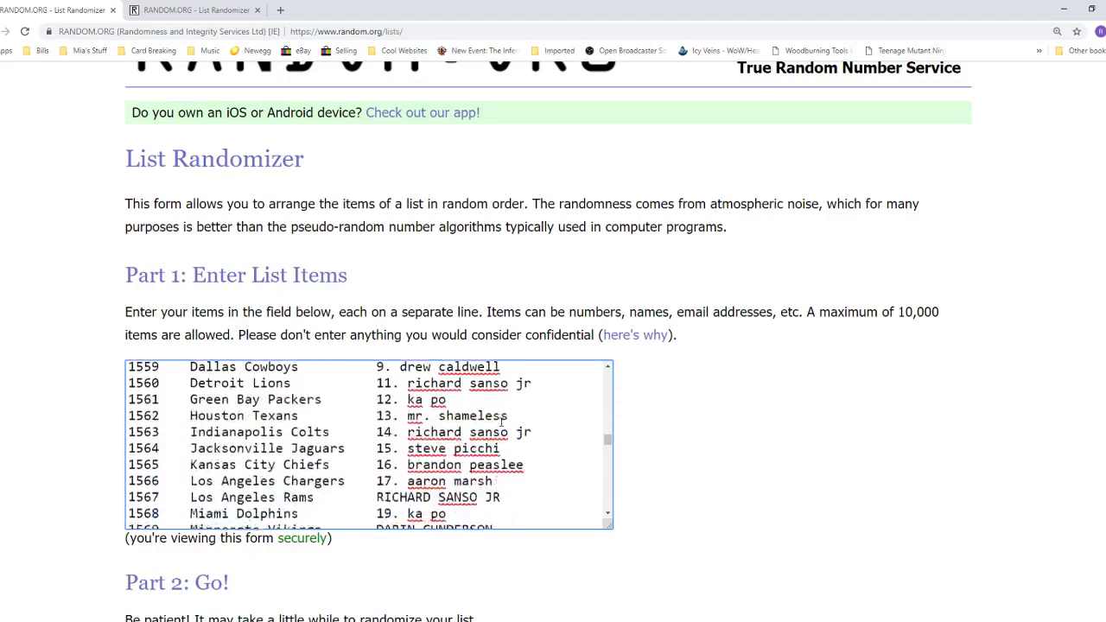
scroll(501, 421, down, 4)
scroll(501, 420, down, 6)
scroll(501, 421, down, 9)
scroll(501, 420, down, 3)
scroll(501, 421, down, 3)
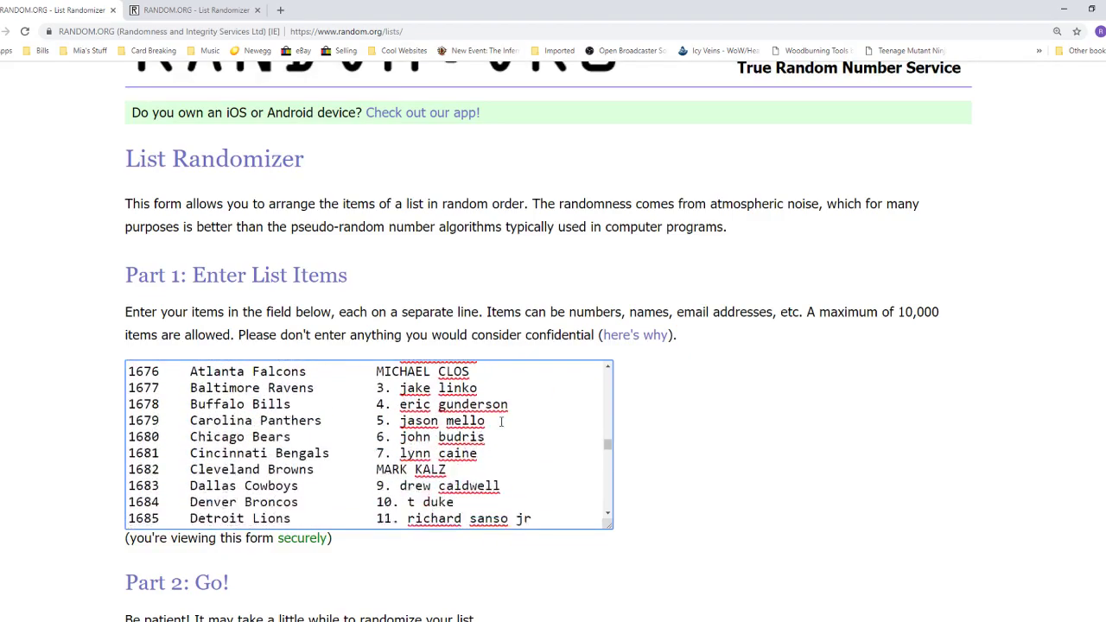
scroll(502, 421, down, 3)
scroll(502, 421, down, 3)
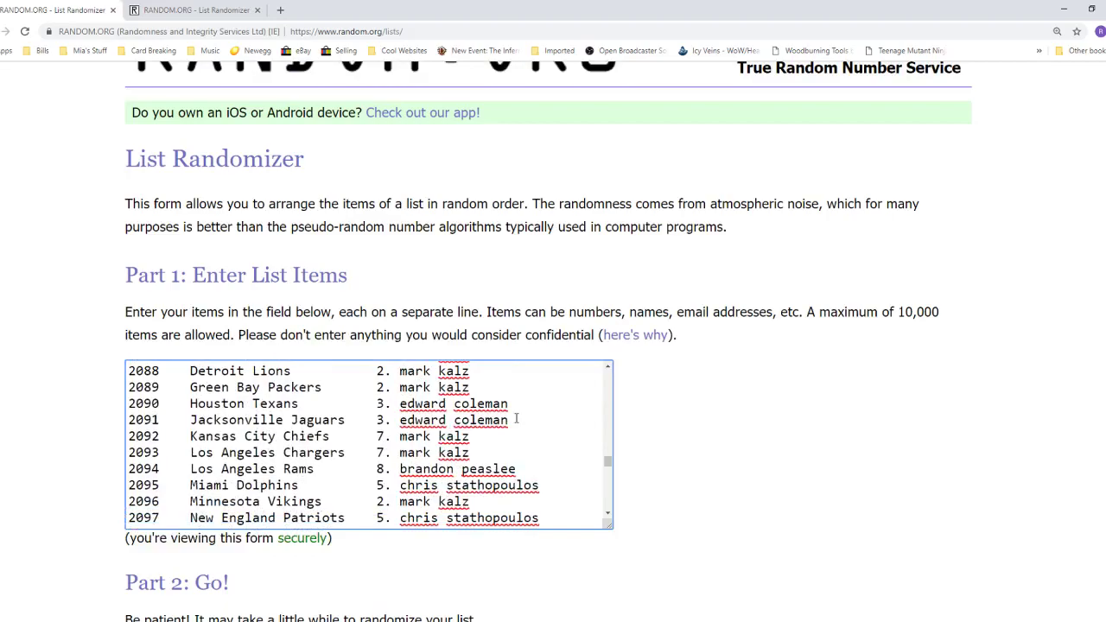
scroll(516, 419, down, 5)
scroll(516, 418, down, 7)
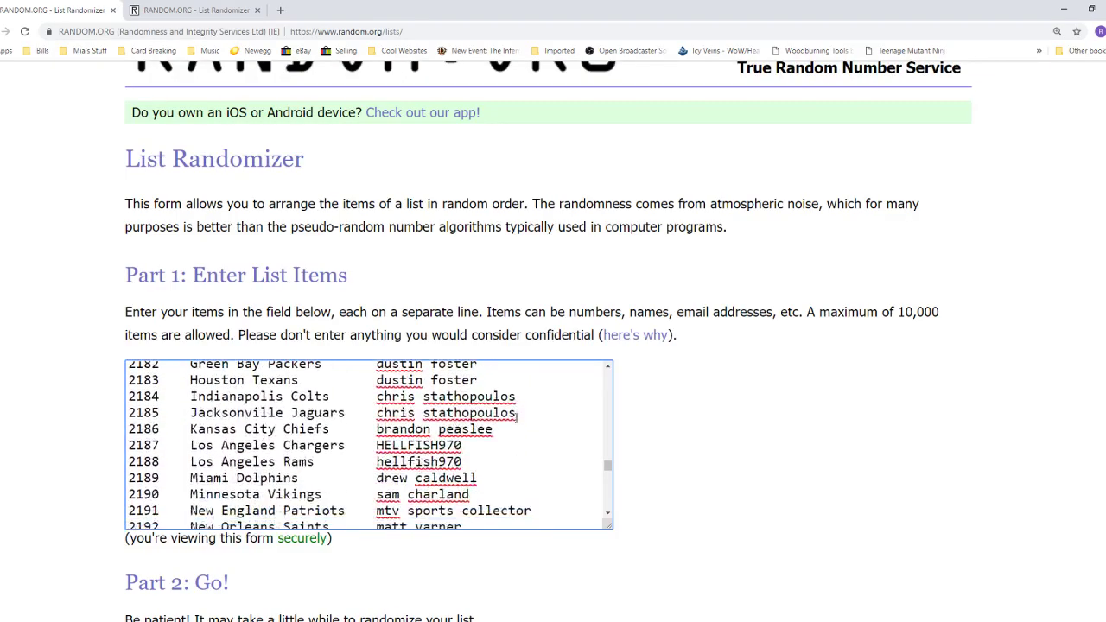
scroll(515, 419, down, 7)
scroll(515, 420, down, 6)
scroll(515, 419, down, 7)
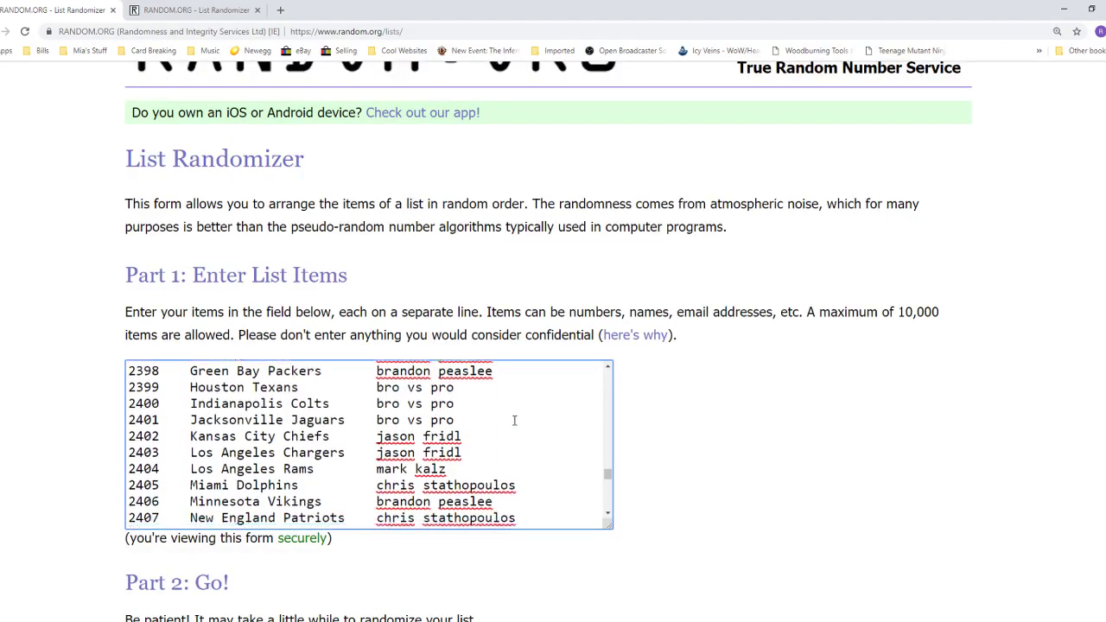
scroll(514, 421, down, 5)
scroll(514, 420, down, 9)
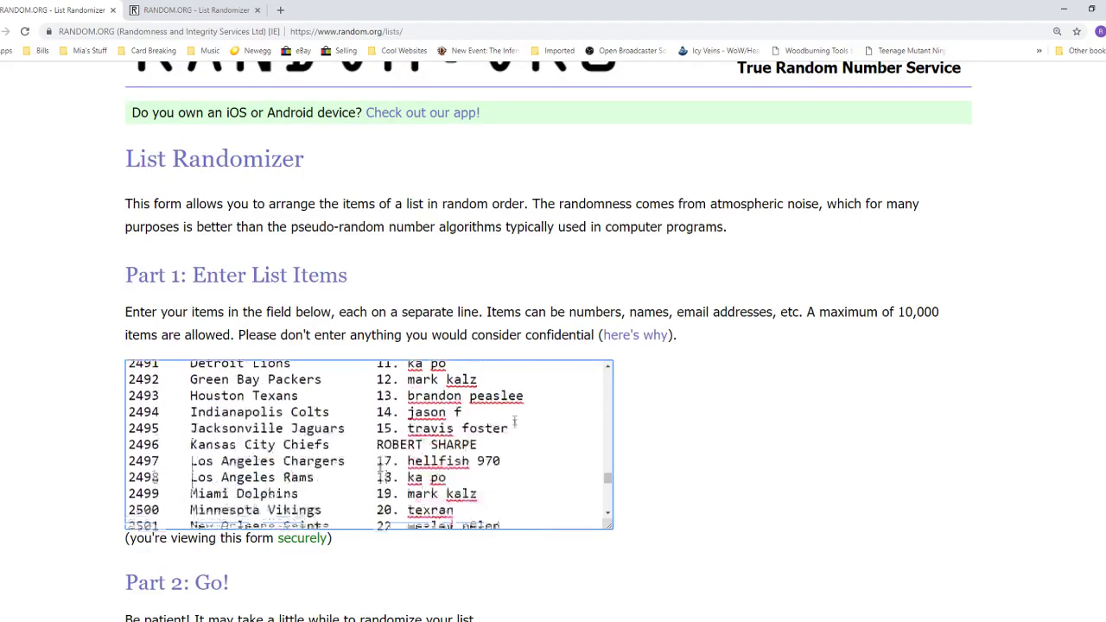
scroll(514, 422, down, 7)
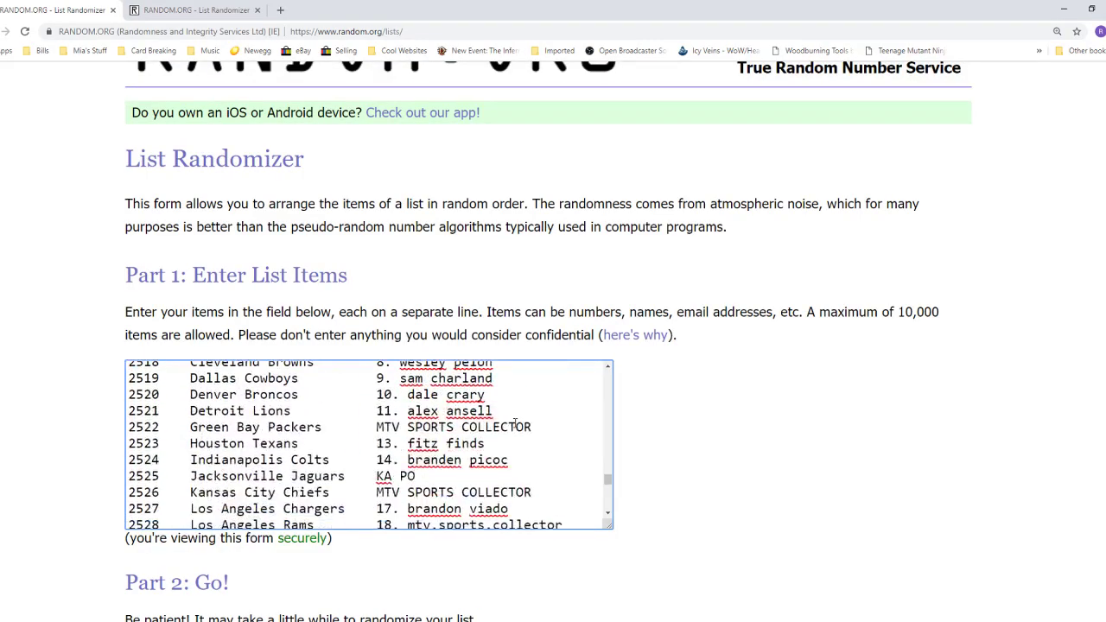
scroll(514, 423, down, 4)
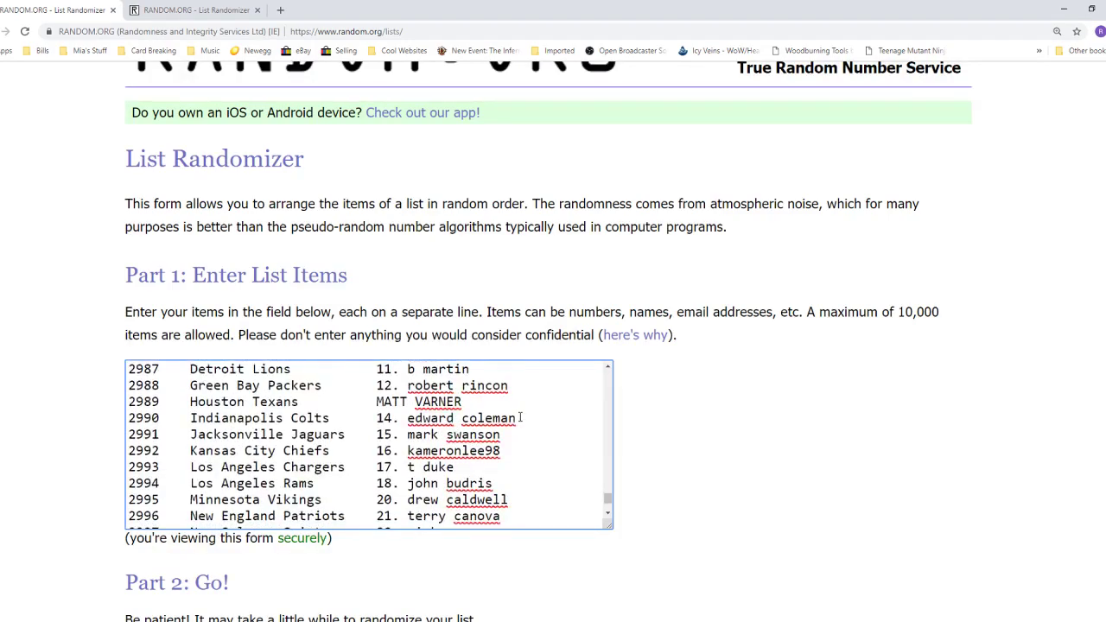
scroll(524, 411, down, 5)
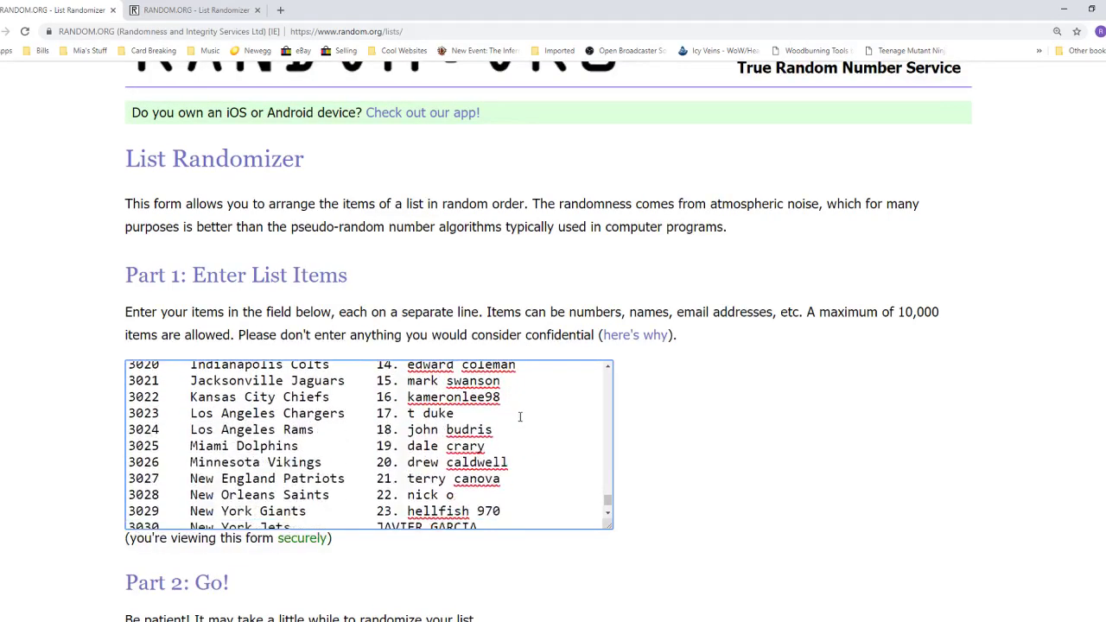
scroll(520, 418, down, 8)
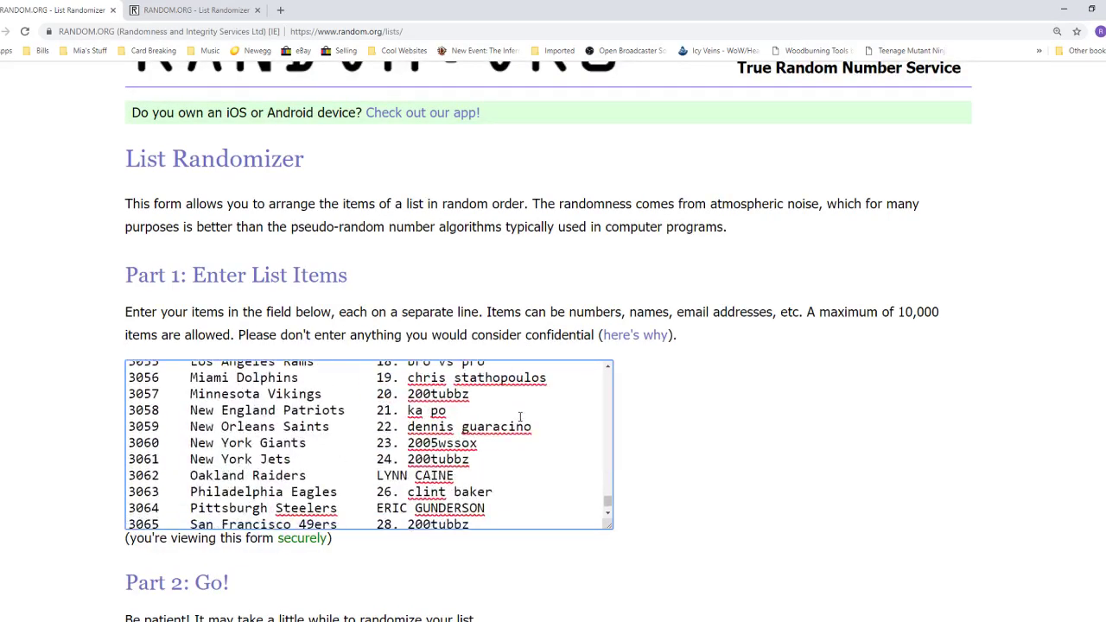
scroll(520, 417, down, 4)
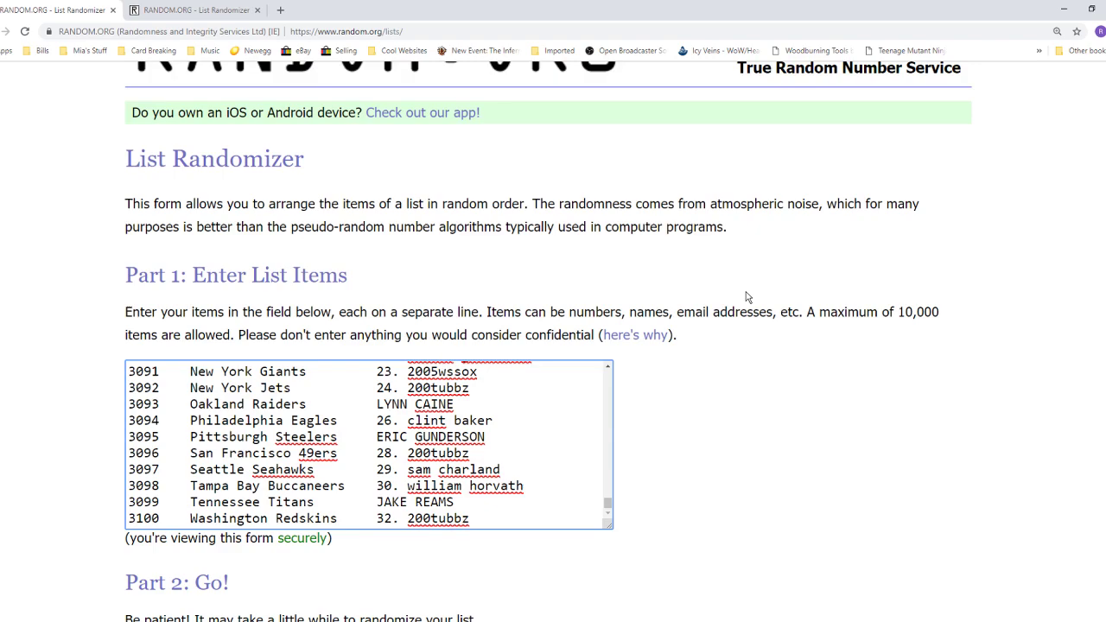
Randomize the 3100-item break list once and jump to the bottom of the results
click(791, 452)
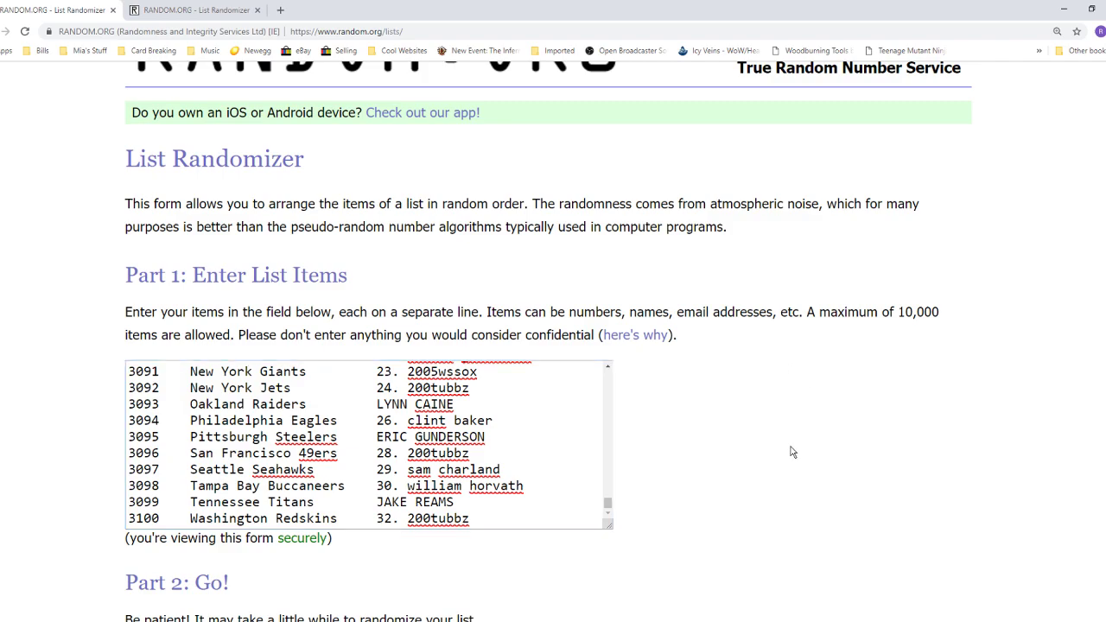
scroll(792, 452, down, 1)
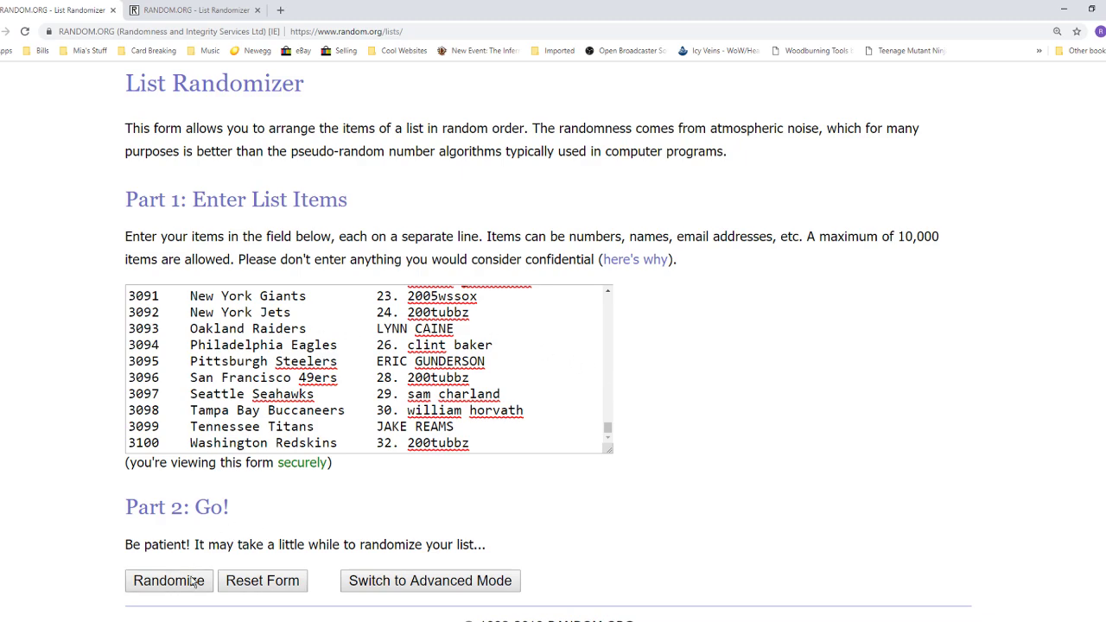
click(190, 582)
key(End)
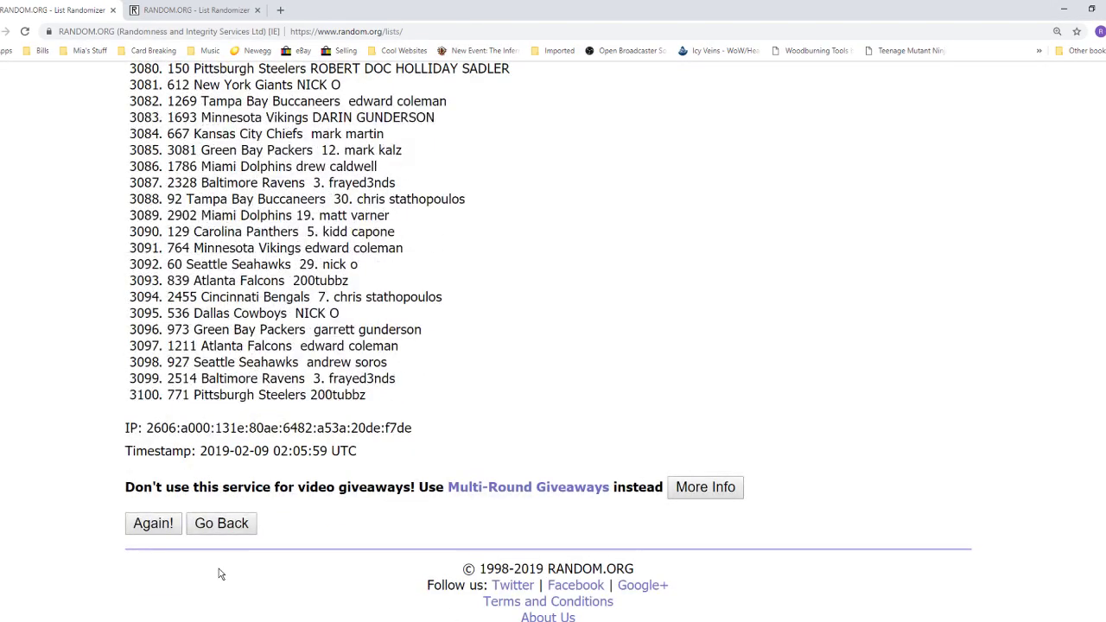
scroll(219, 575, up, 1)
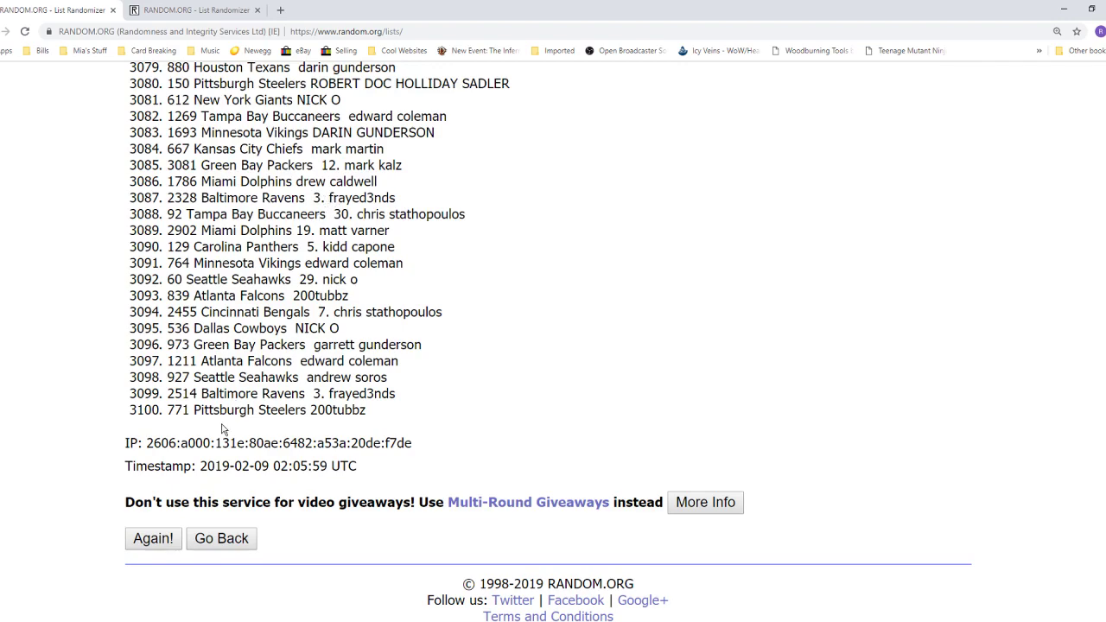
Randomize four more times to reach five runs, then select the 02:06:31 UTC timestamp
click(153, 538)
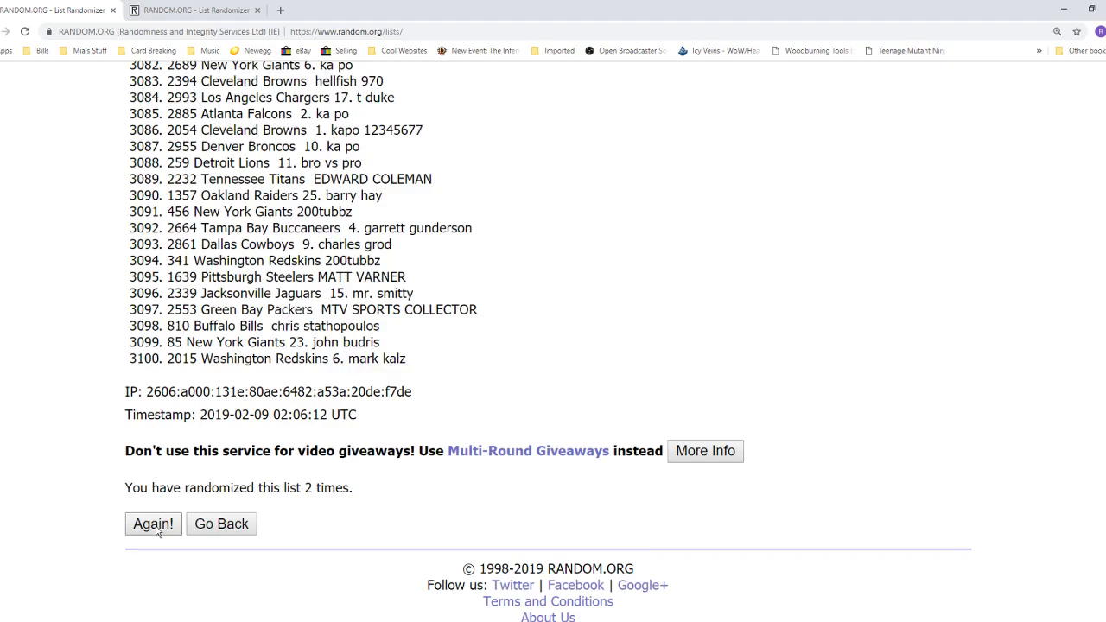
click(157, 531)
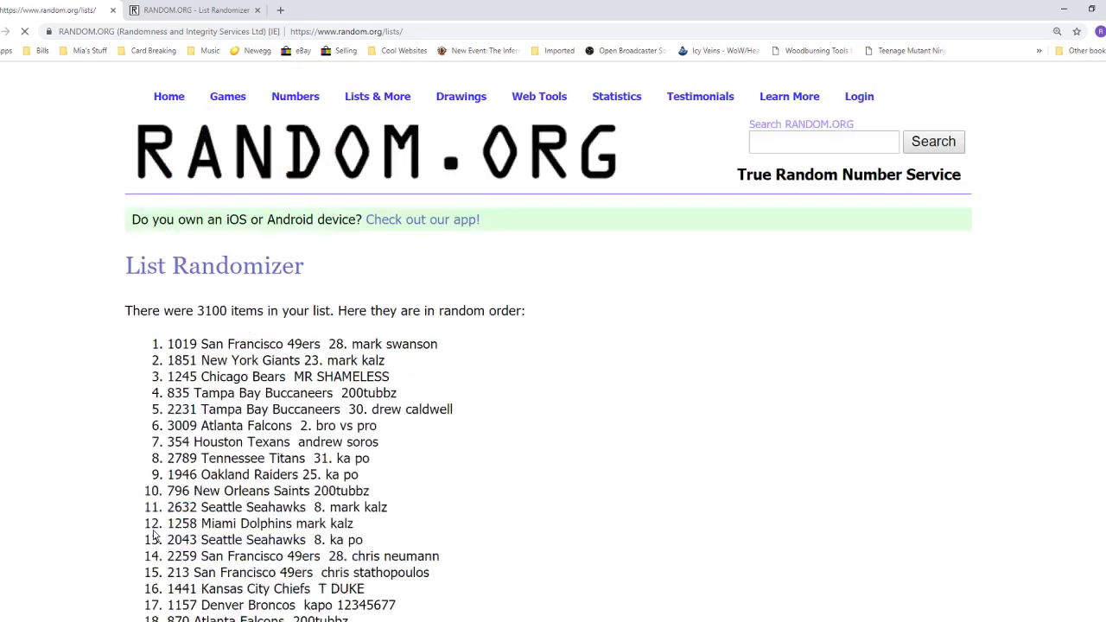
scroll(167, 548, down, 1)
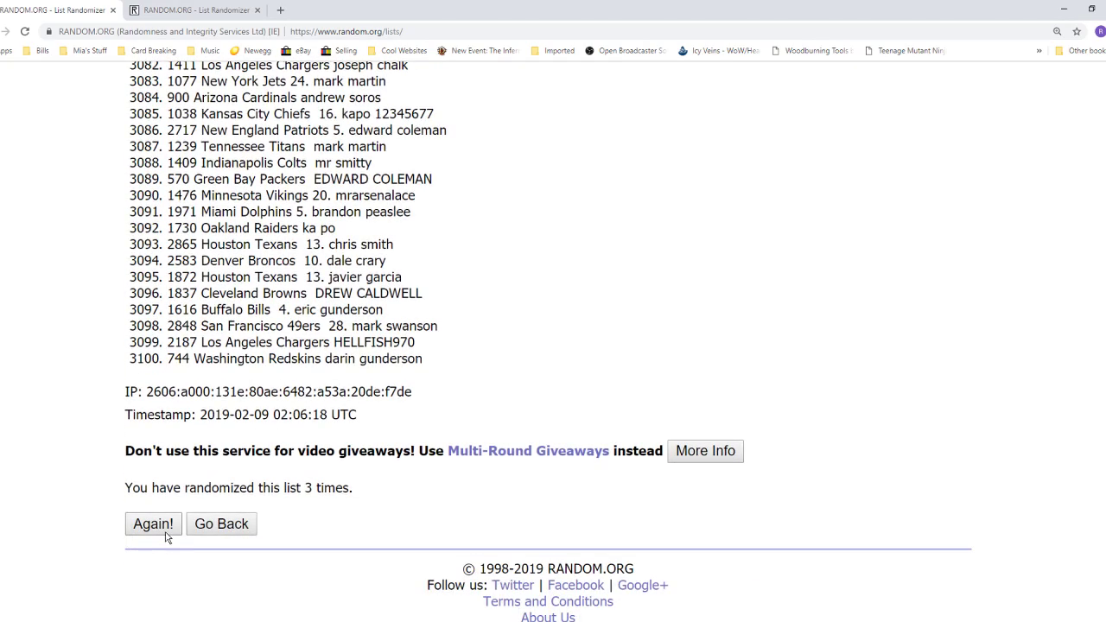
click(159, 531)
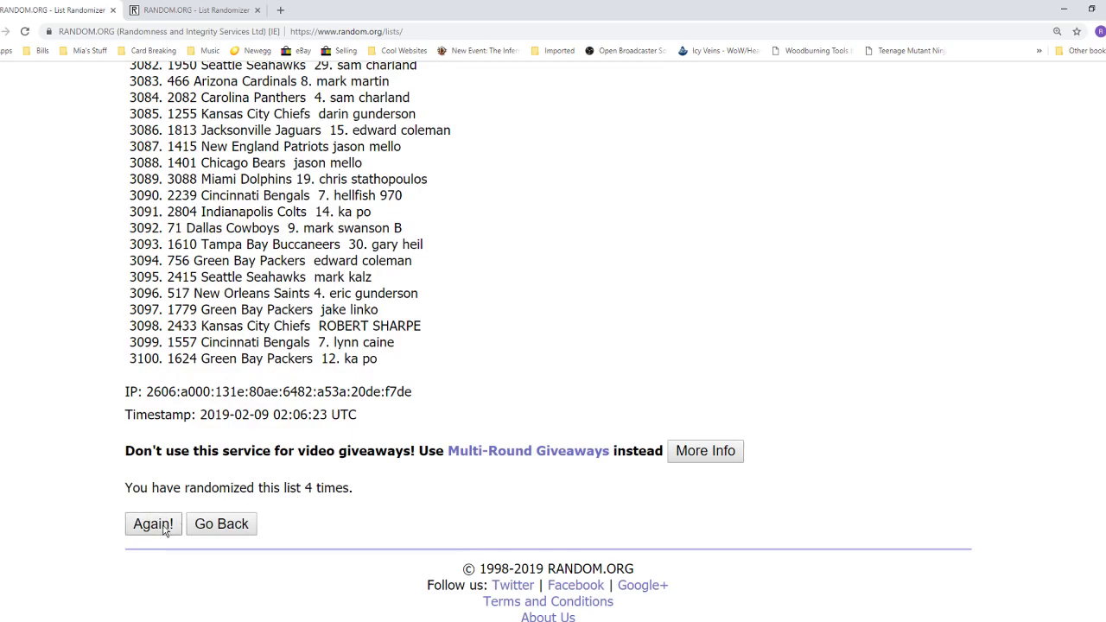
click(165, 529)
drag(255, 488, 377, 484)
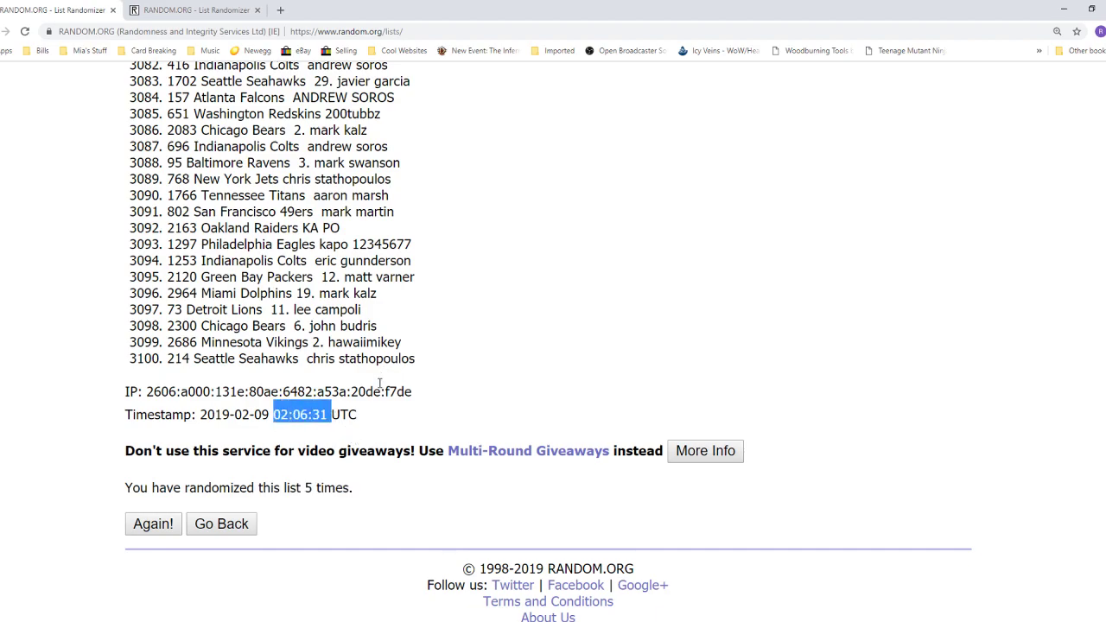
Scroll to the top of the final results and select item 1, 2628 Oakland Raiders
scroll(388, 391, up, 1)
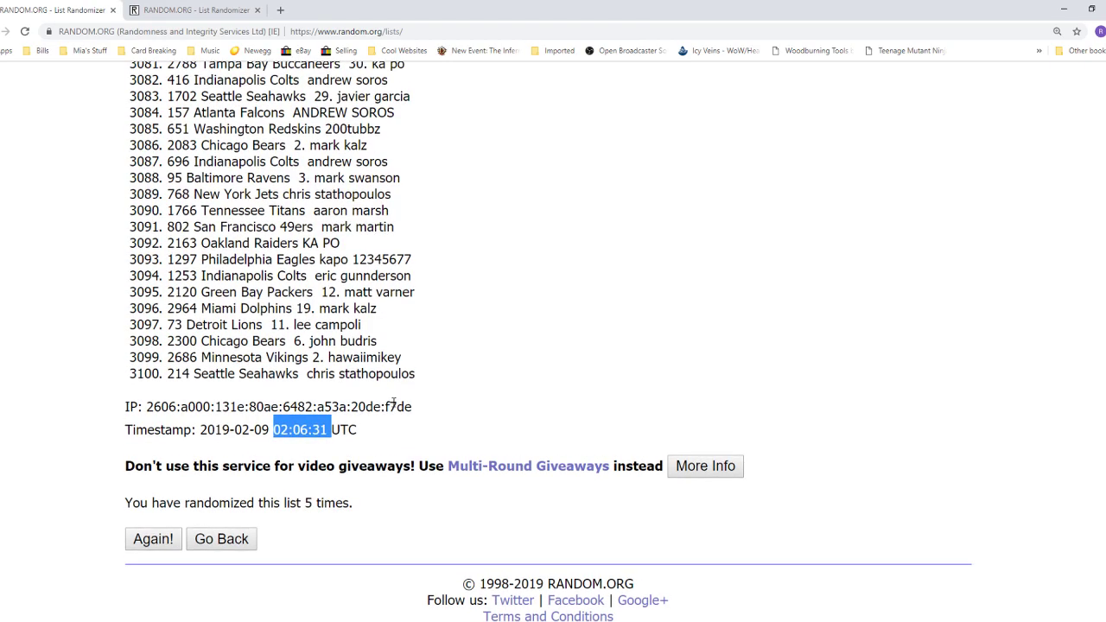
scroll(415, 410, up, 3)
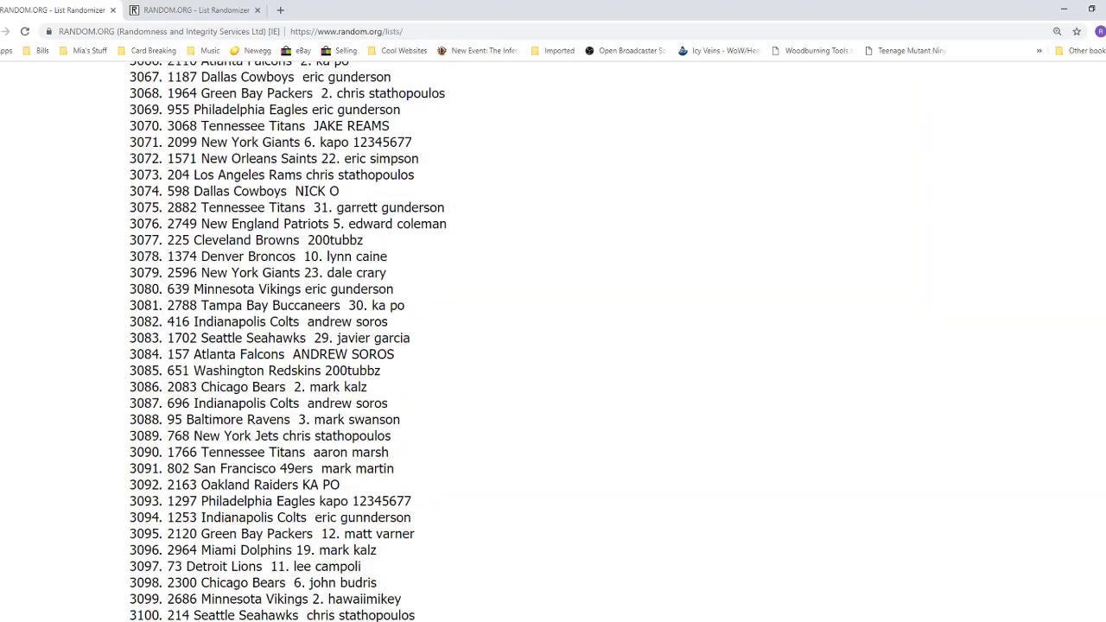
scroll(302, 345, up, 20)
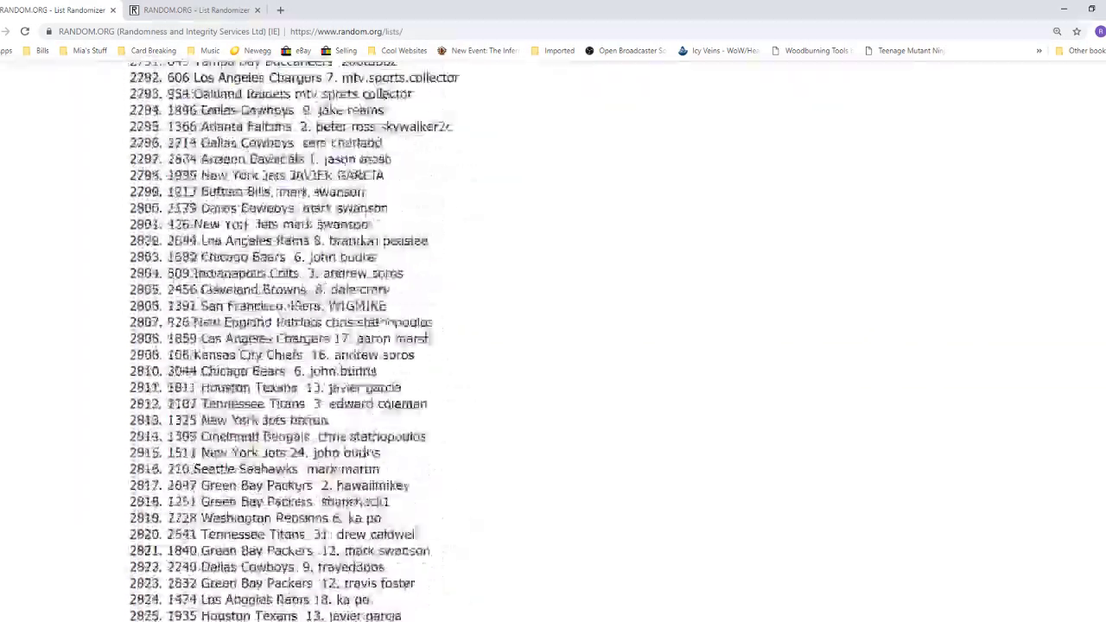
scroll(294, 346, up, 20)
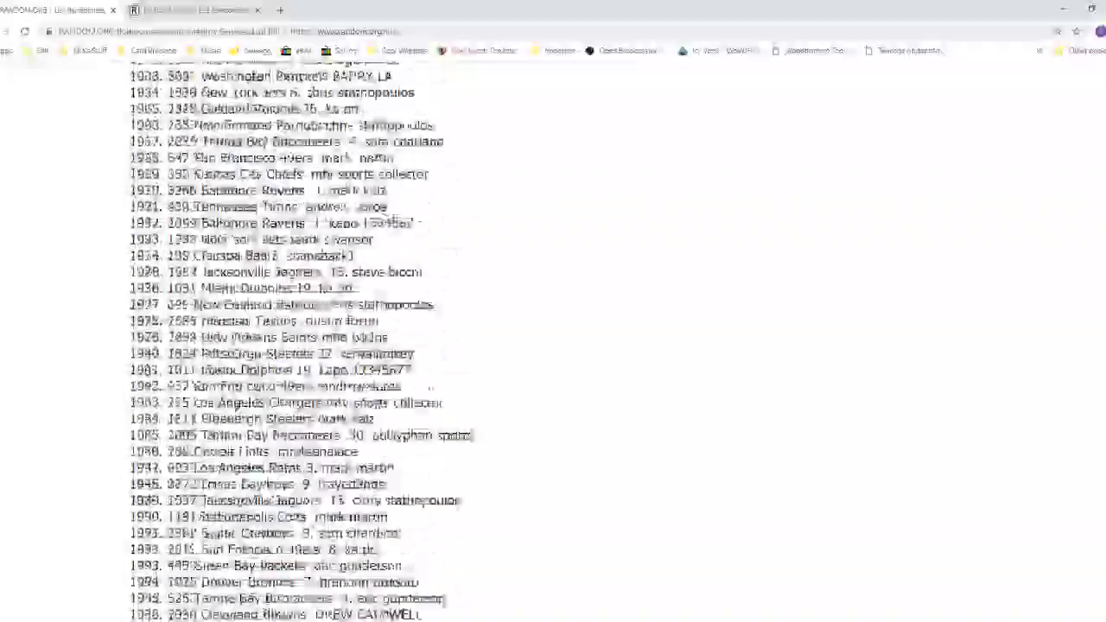
scroll(294, 345, up, 20)
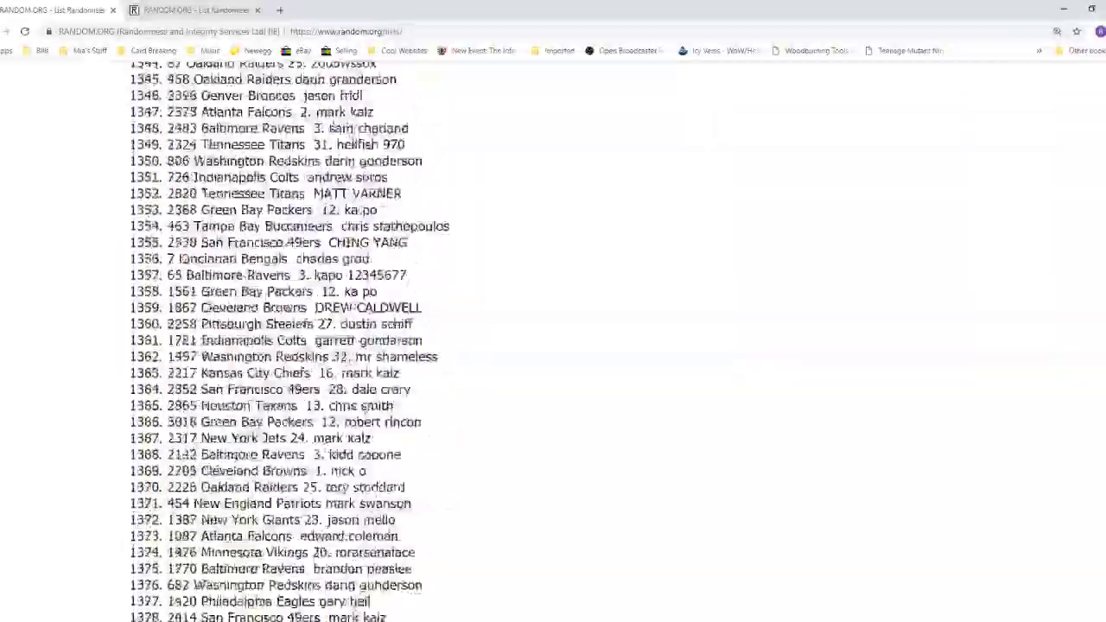
scroll(1102, 253, up, 20)
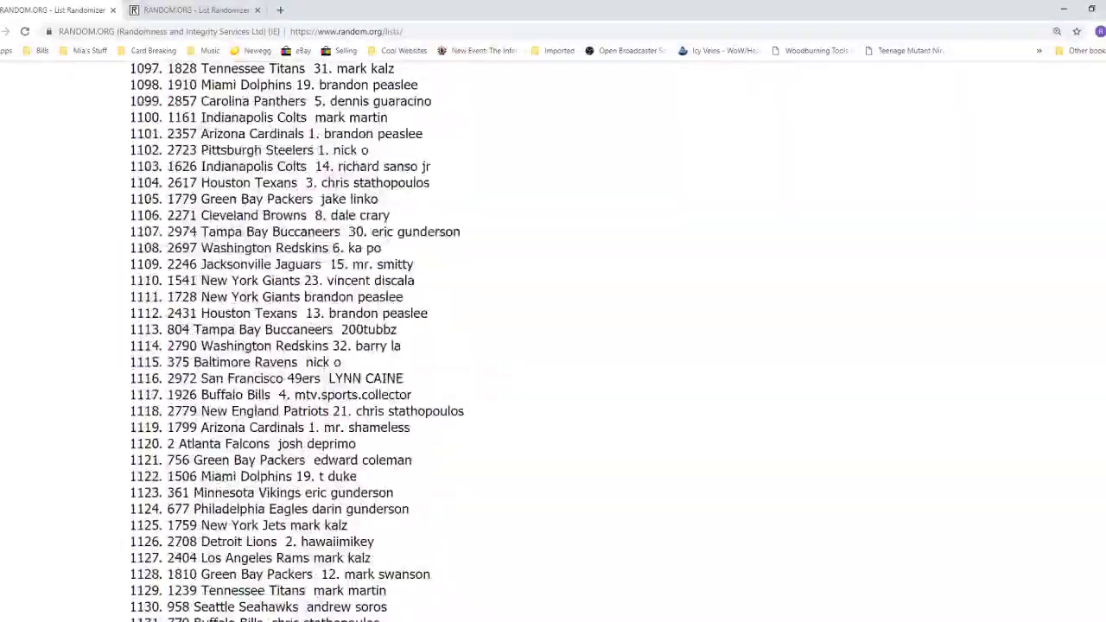
drag(1102, 253, 1087, 82)
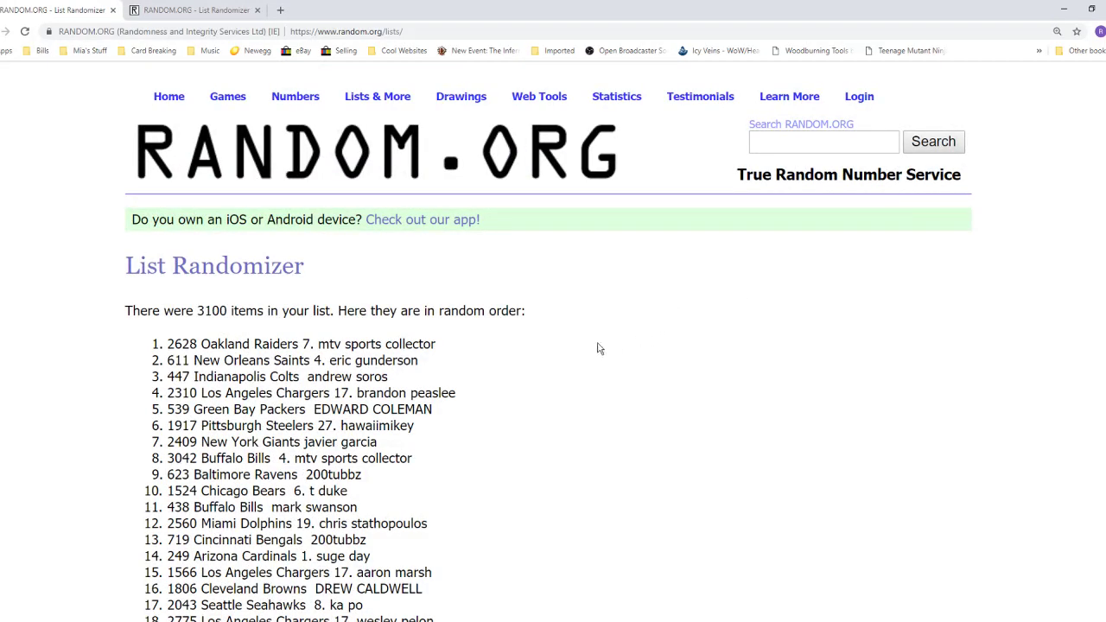
drag(167, 344, 422, 335)
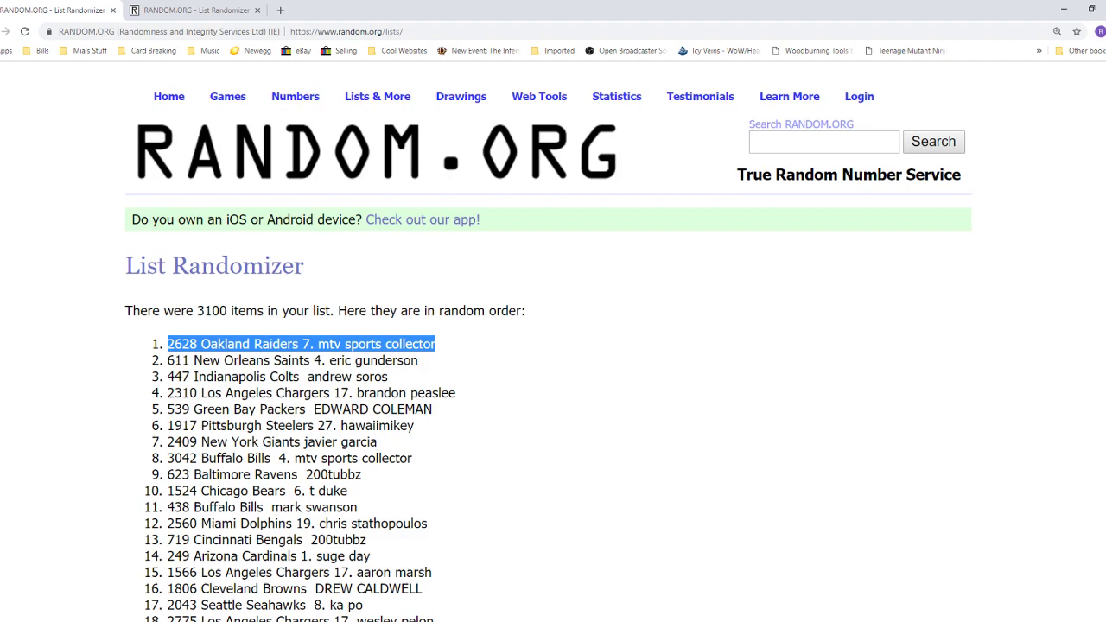
key(alt+Tab)
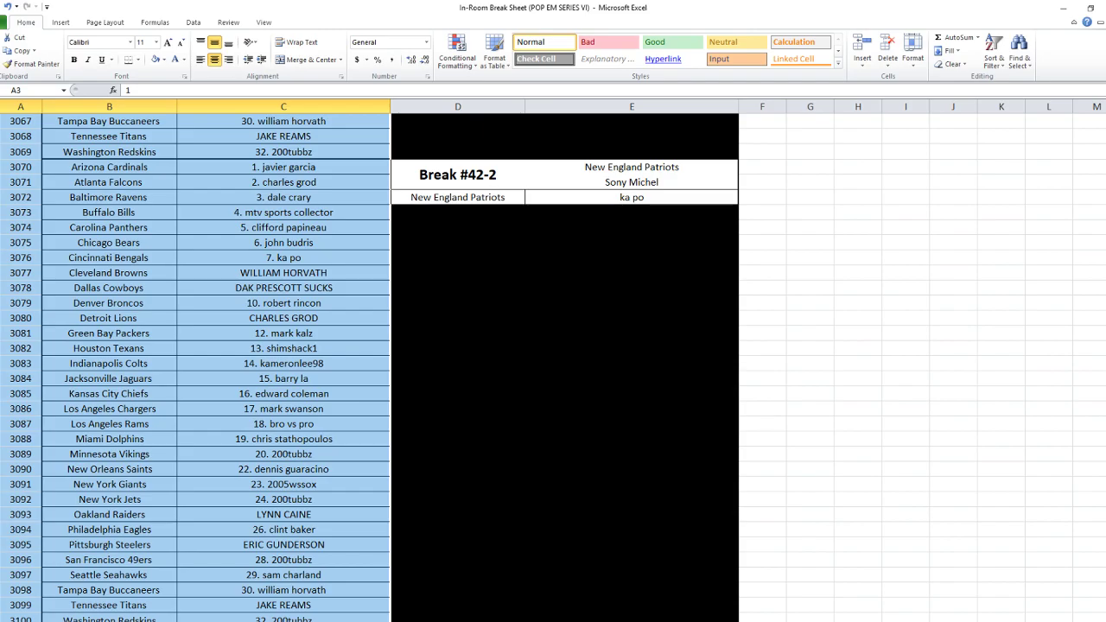
Fill B2628:C2628, the winning Oakland Raiders entry, green
scroll(389, 363, up, 20)
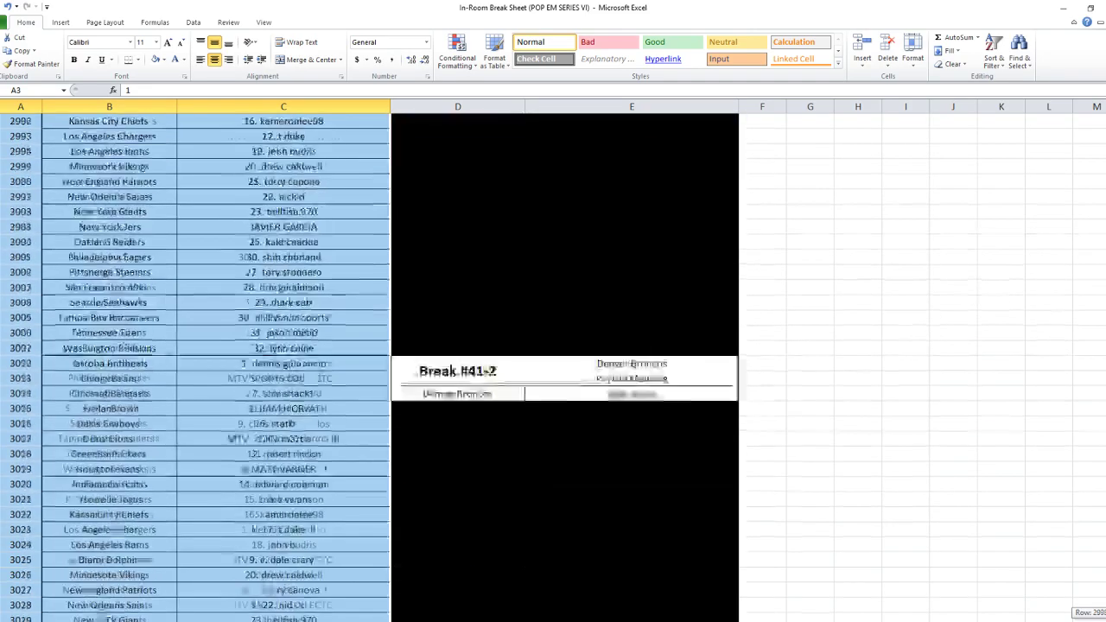
scroll(389, 363, up, 20)
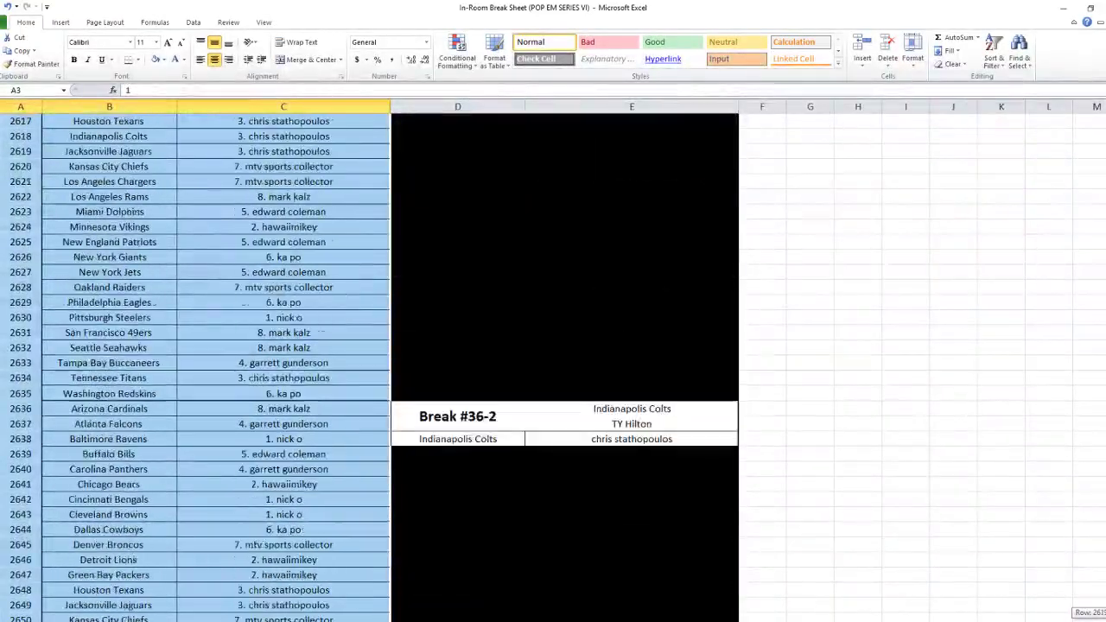
click(148, 361)
drag(148, 358, 263, 383)
click(578, 364)
scroll(263, 383, up, 4)
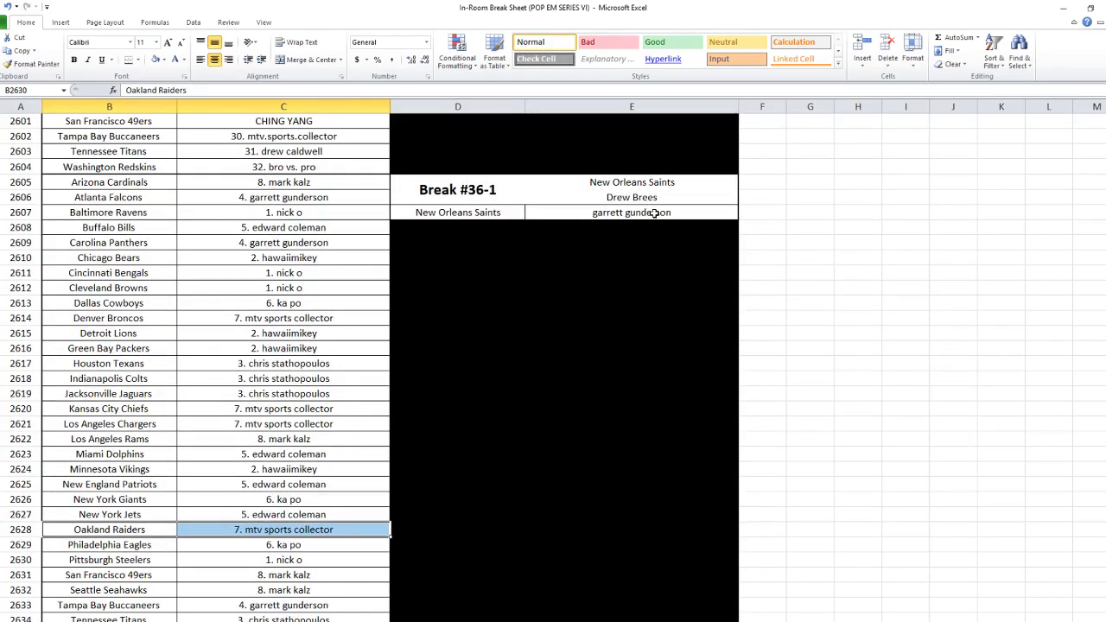
scroll(173, 523, down, 1)
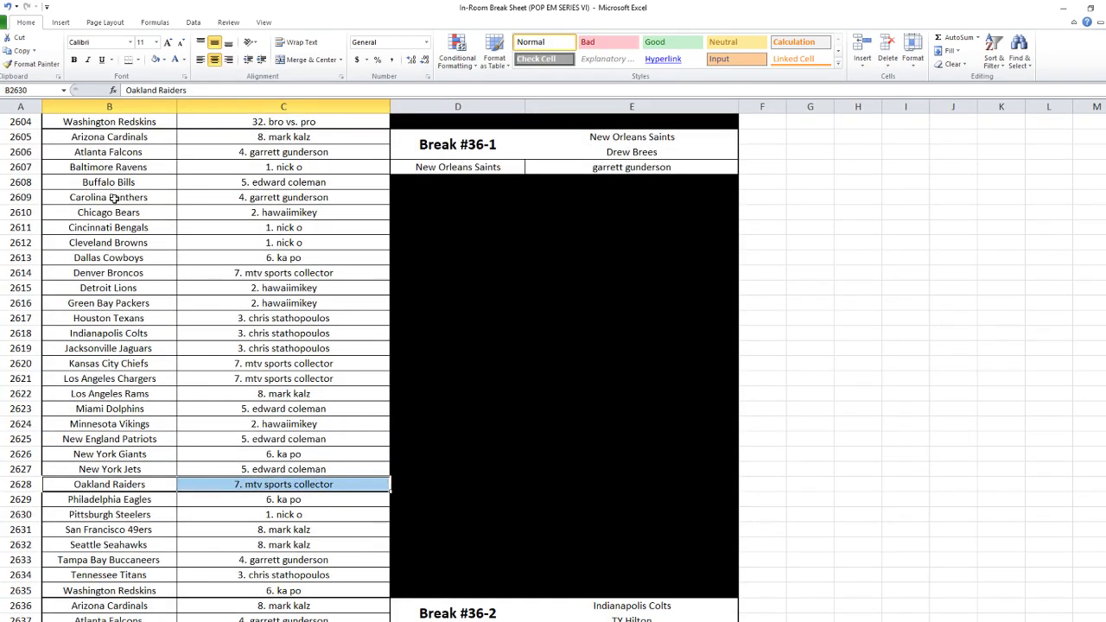
click(165, 59)
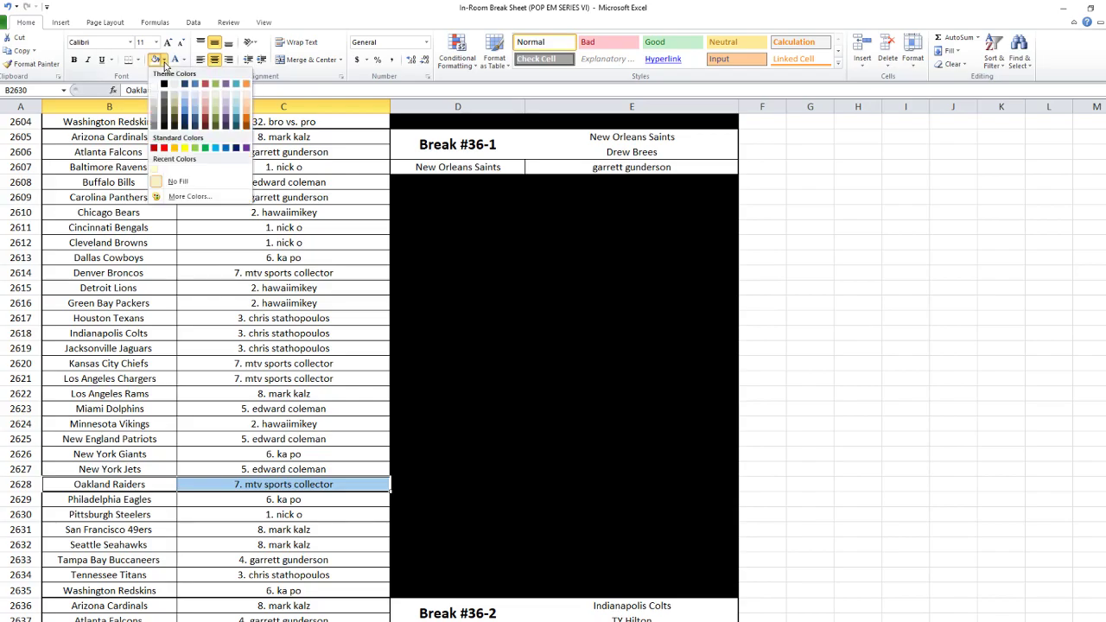
click(204, 147)
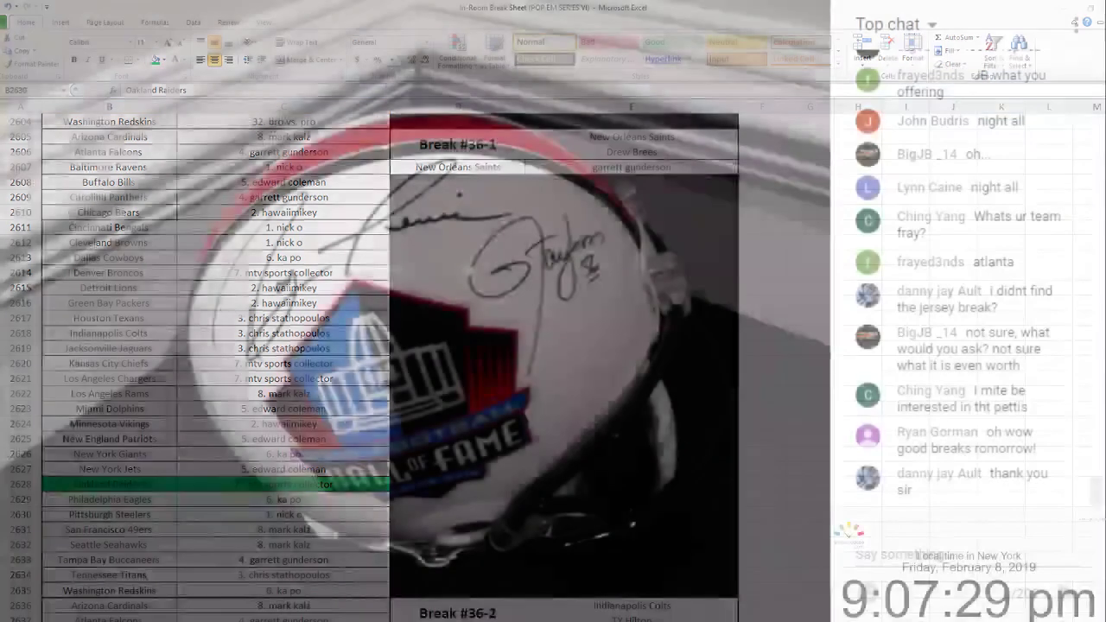
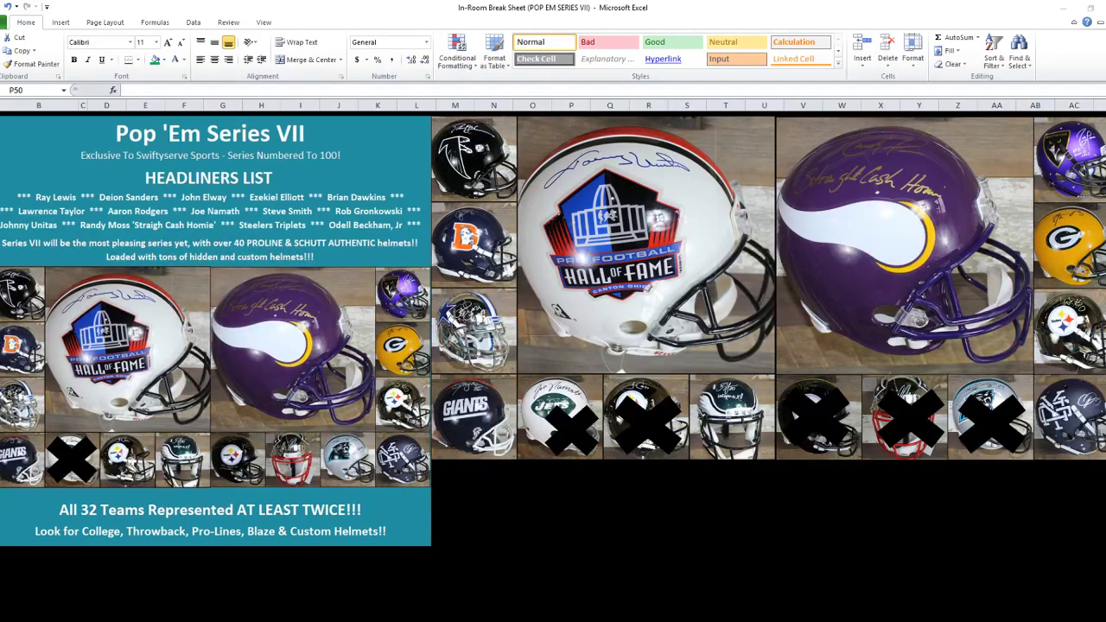
Move to the numbered break list sheet and browse the claimed spots, such as spot 94
key(ctrl+Page_Down)
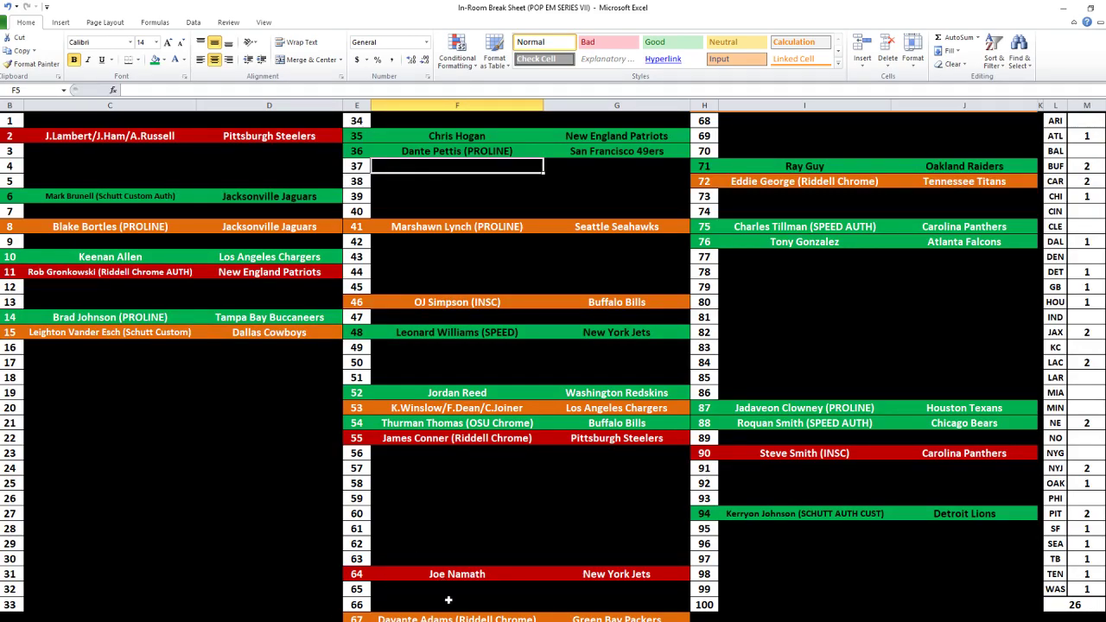
click(488, 540)
scroll(487, 604, down, 2)
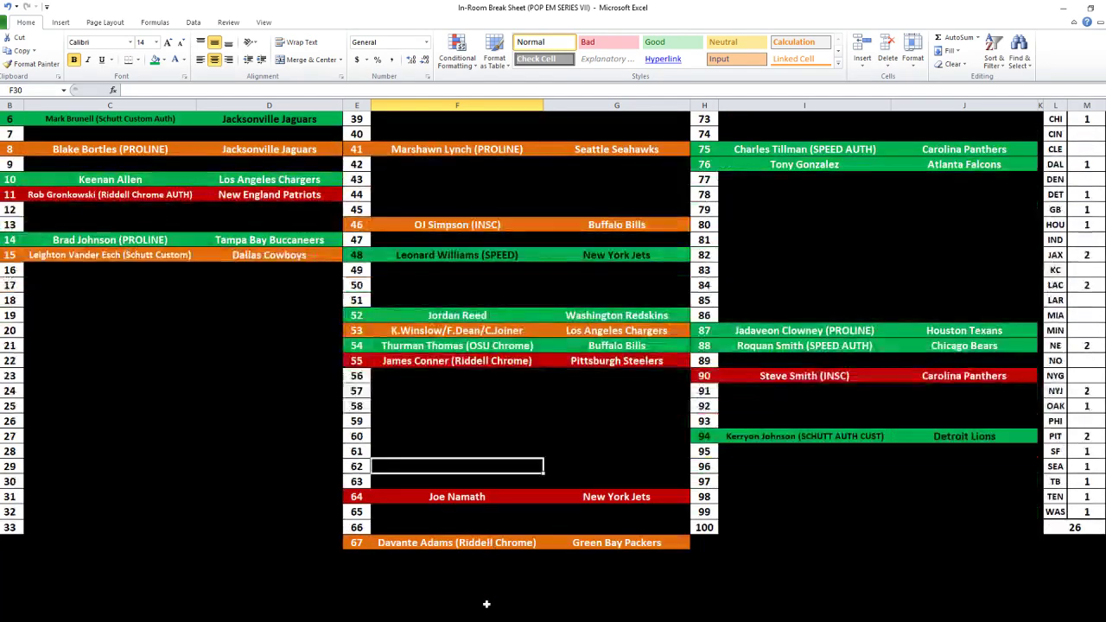
click(486, 605)
scroll(487, 604, up, 2)
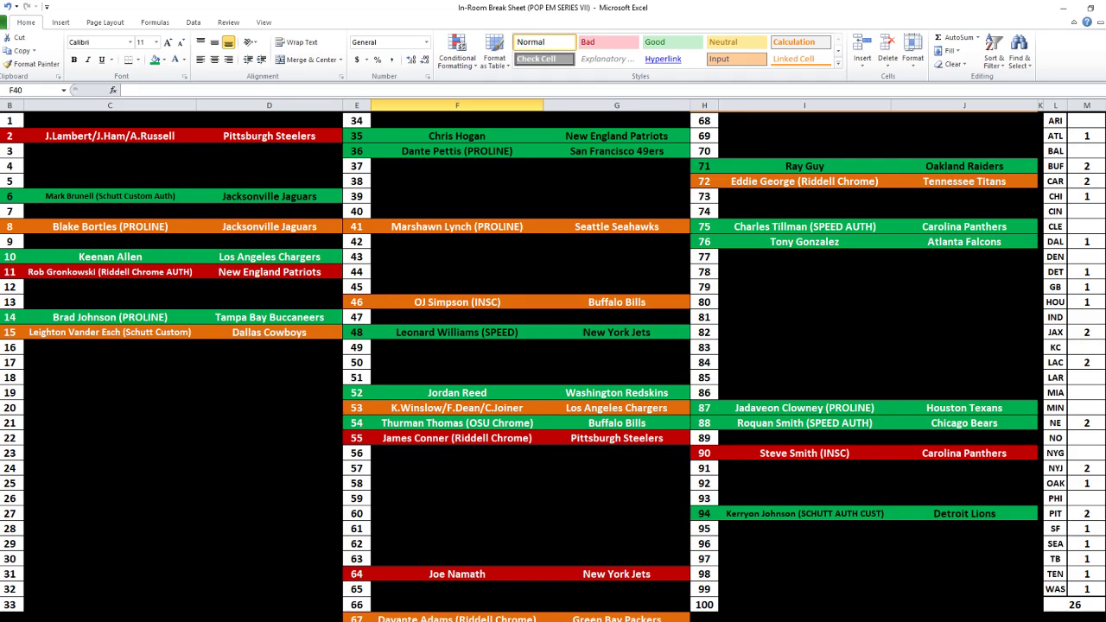
Go to the 2018 Pop 'Em team sheet and dismiss its Move or Copy dialog unchanged
key(ctrl+Page_Up)
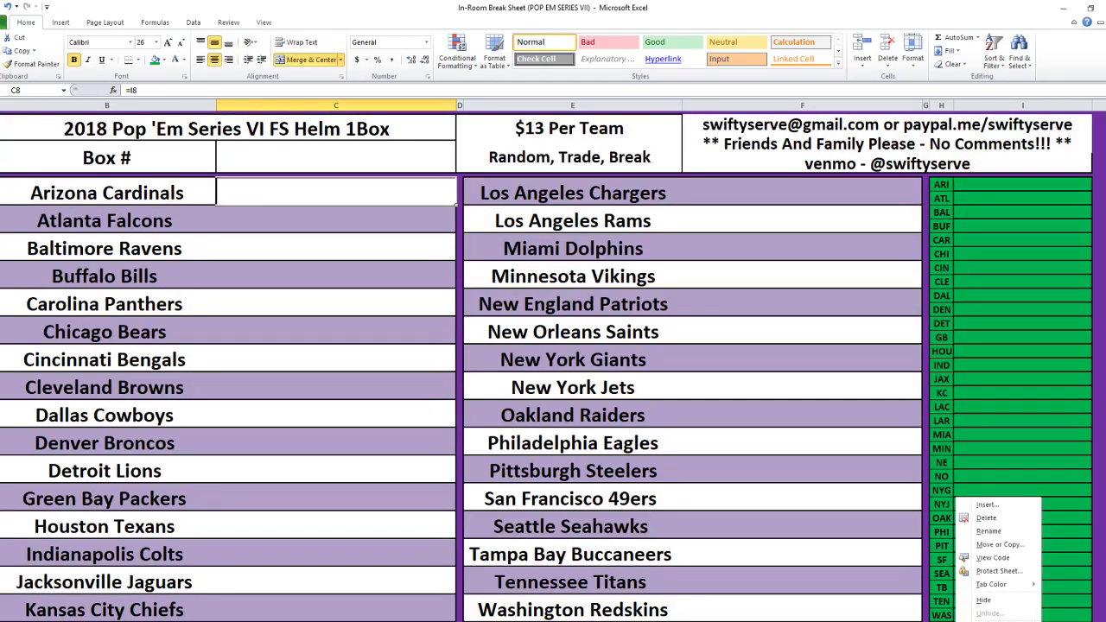
click(1000, 545)
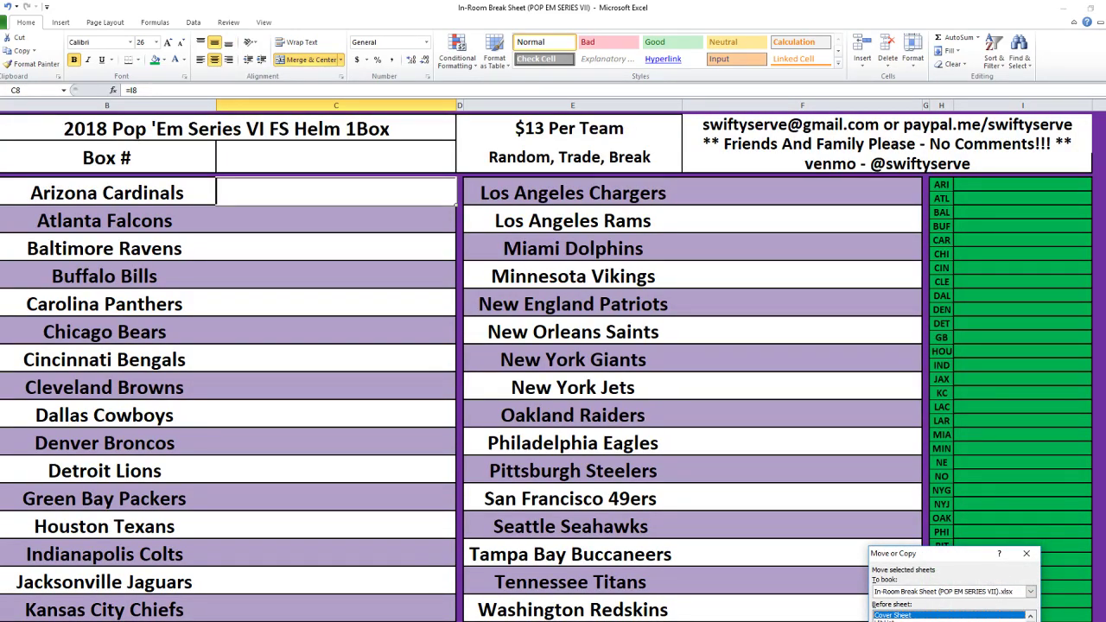
scroll(951, 615, down, 5)
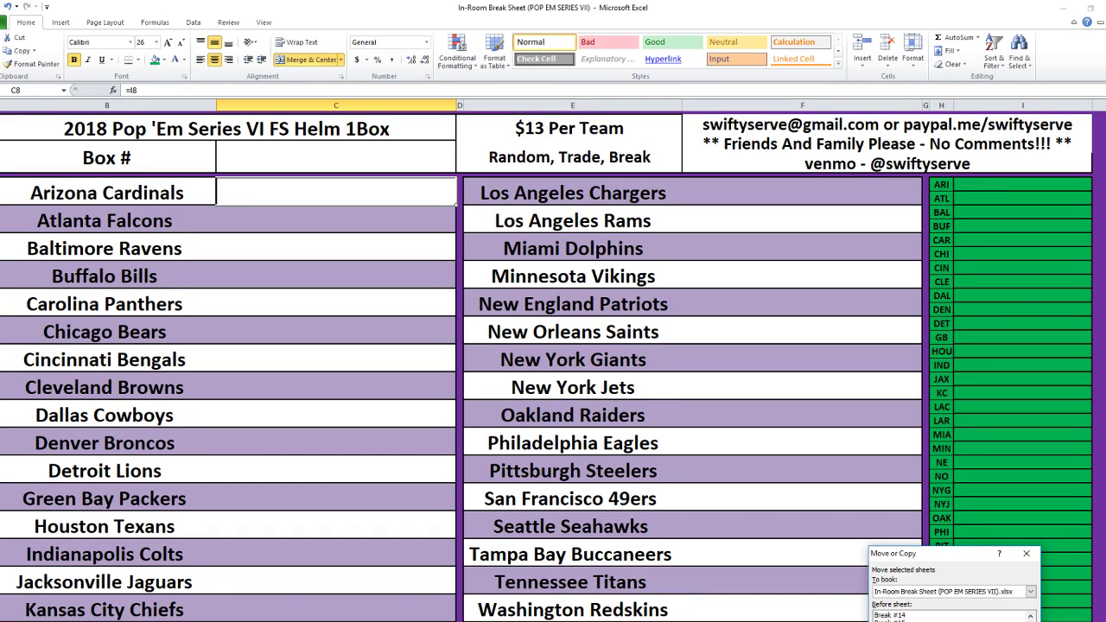
key(Return)
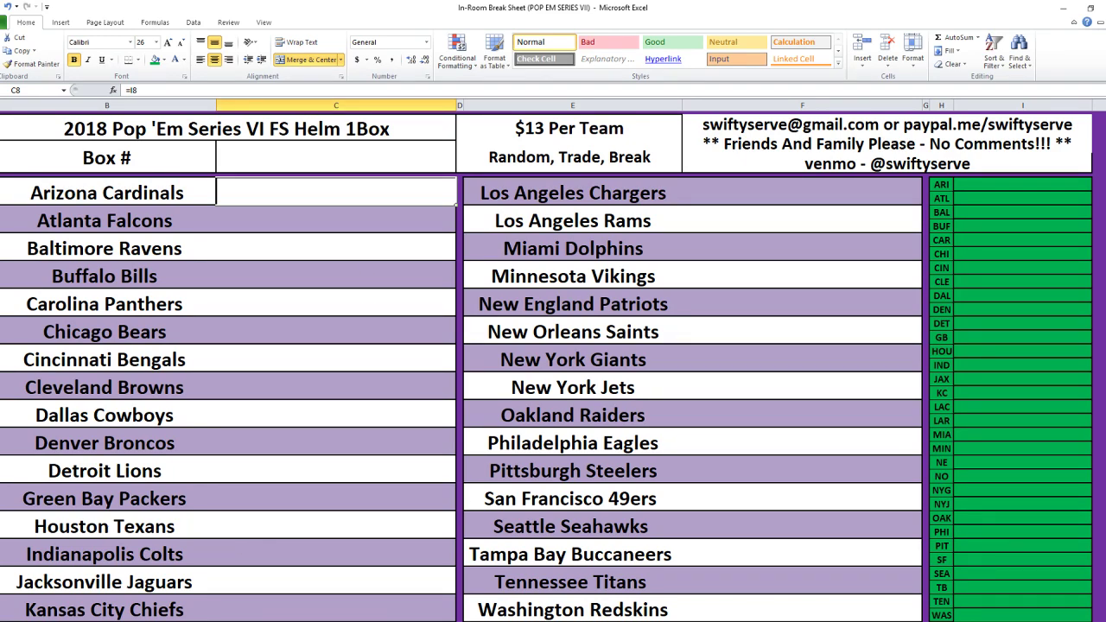
key(alt+Tab)
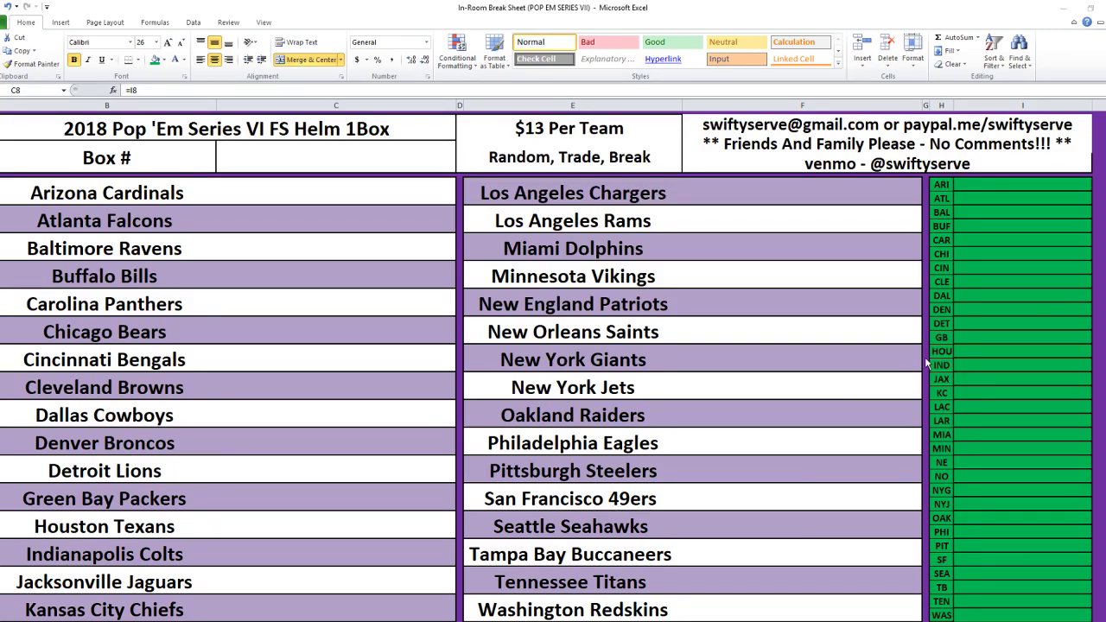
Enter the buyer's name in I8 for the Arizona Cardinals
click(965, 185)
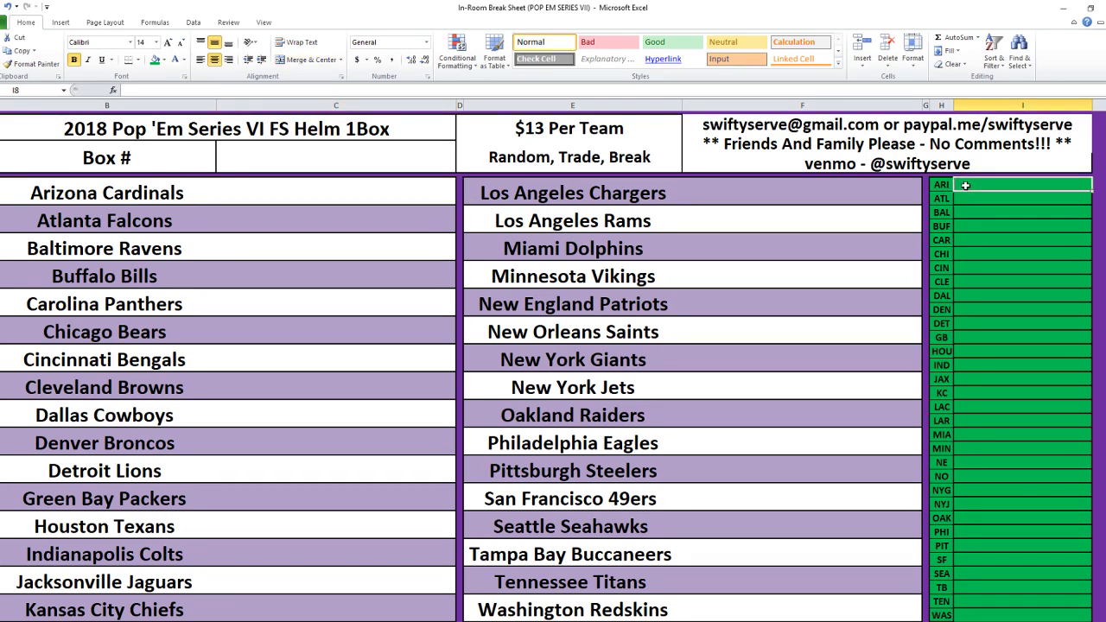
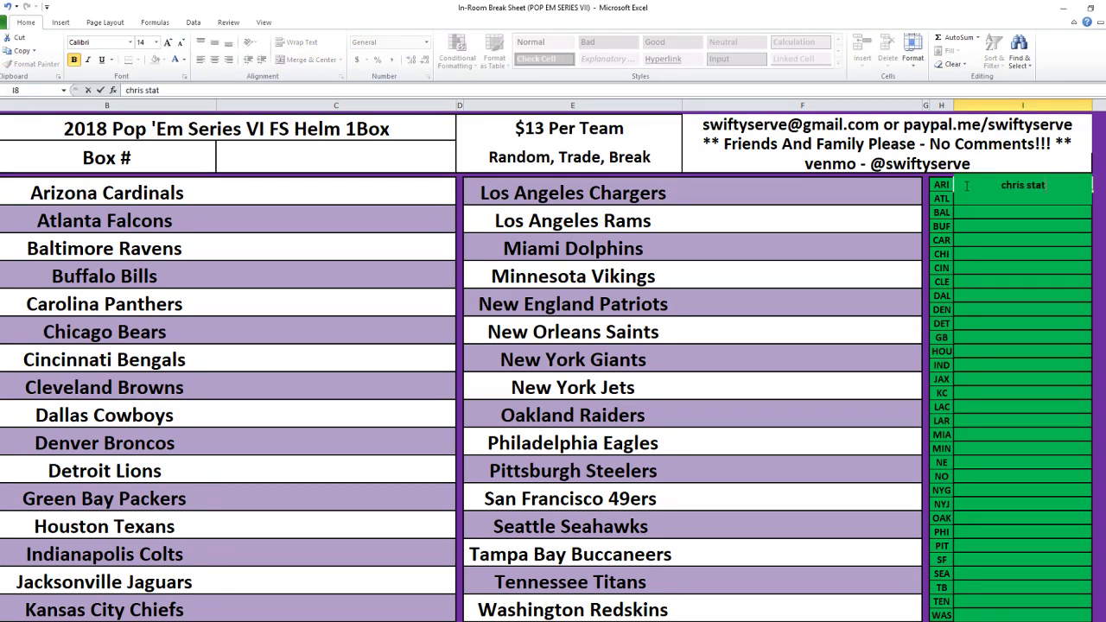
key(Return)
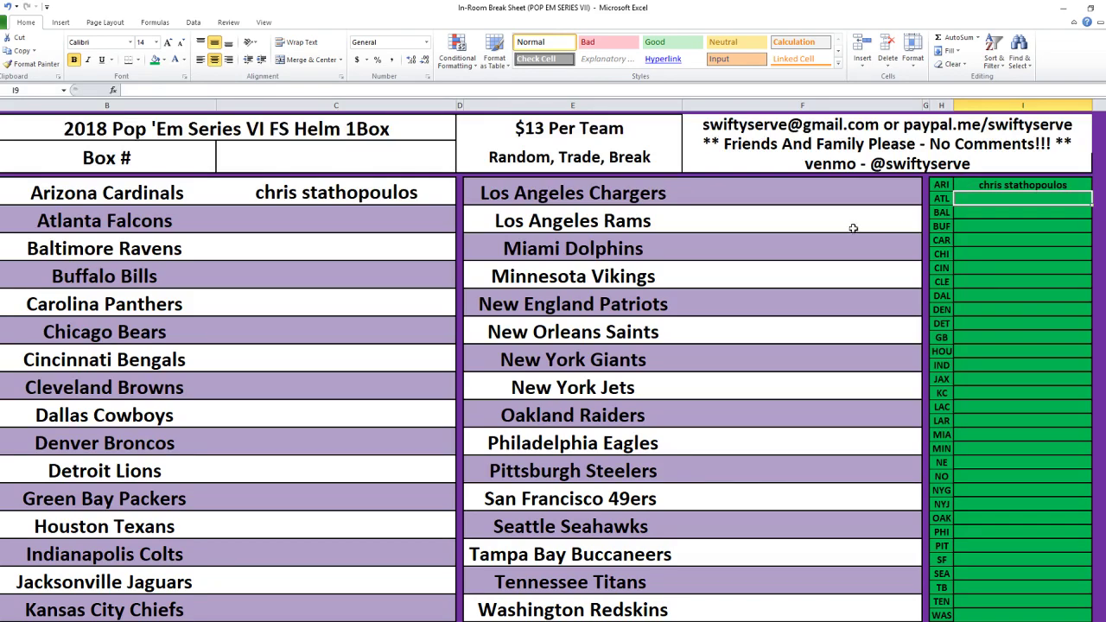
Set H8:I39 to No Fill, then start typing the Atlanta buyer's name
drag(941, 185, 1024, 615)
click(165, 60)
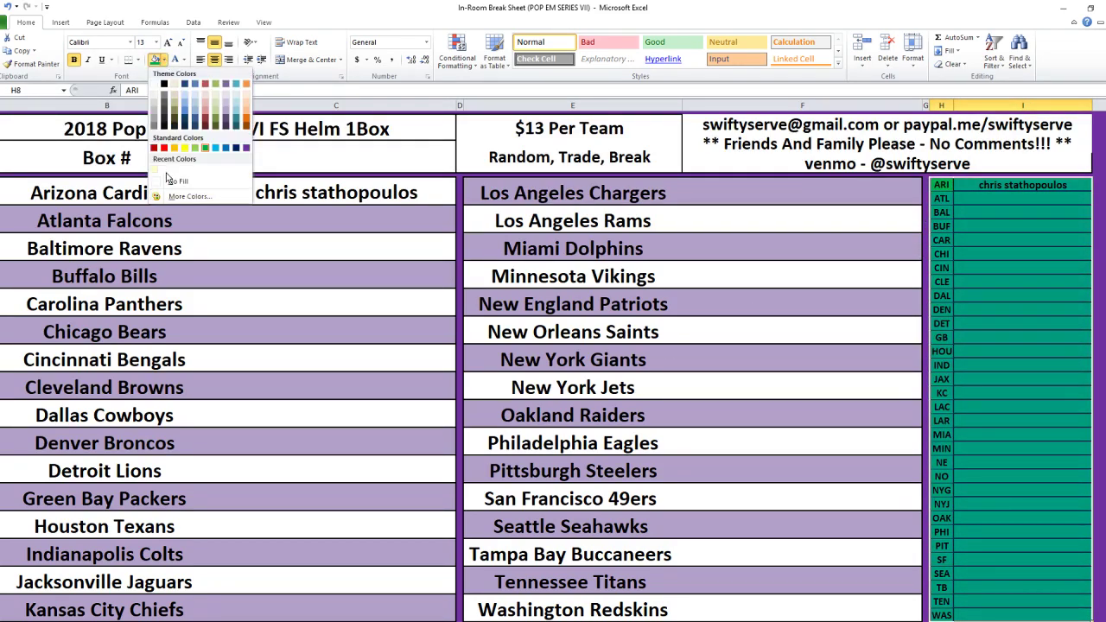
click(154, 84)
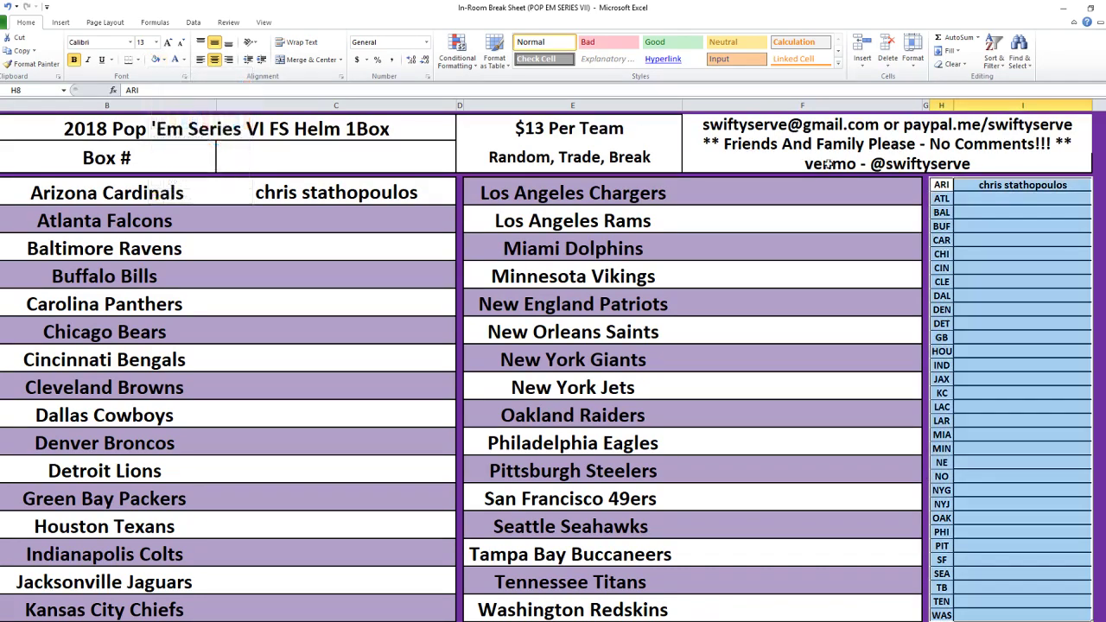
click(983, 202)
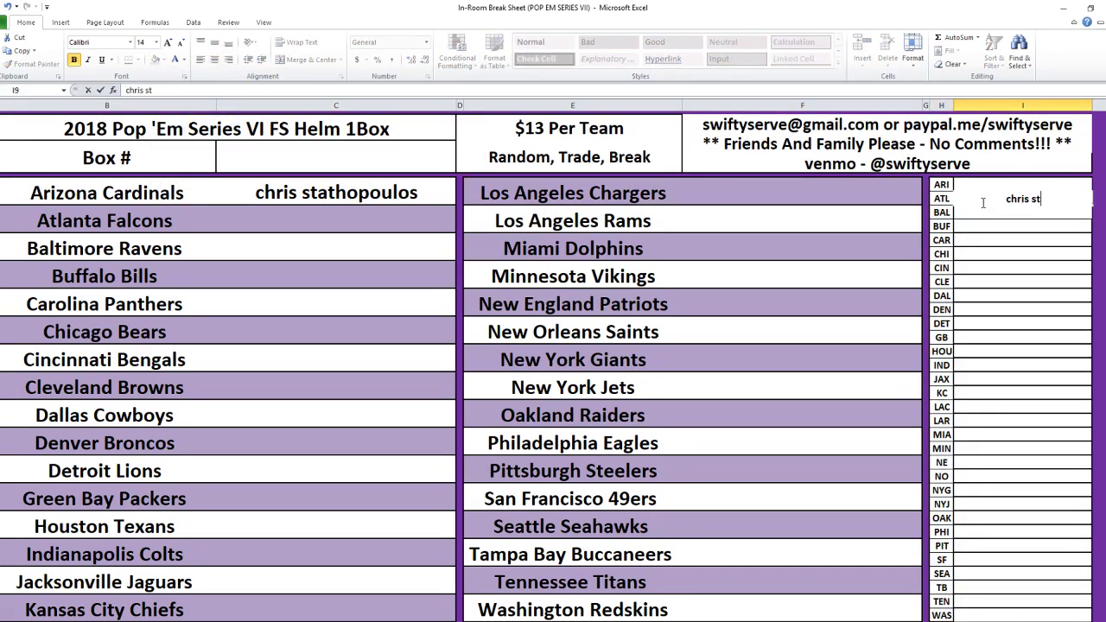
Enter the buyers for ATL, BAL and BUF, reusing the AutoComplete suggestion for Buffalo
key(Return)
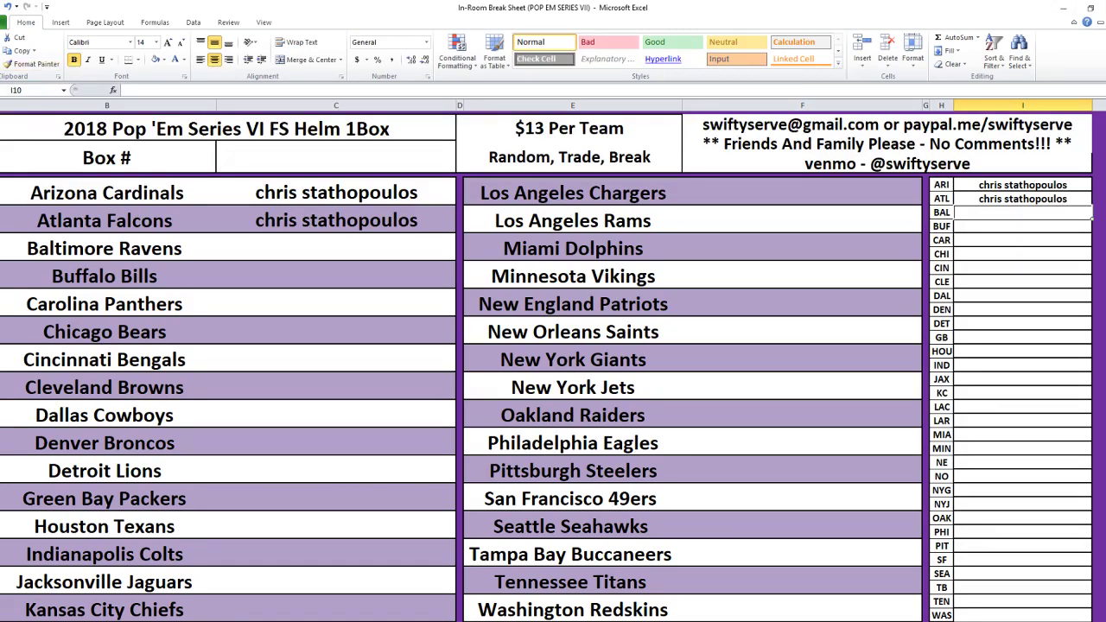
key(alt+Tab)
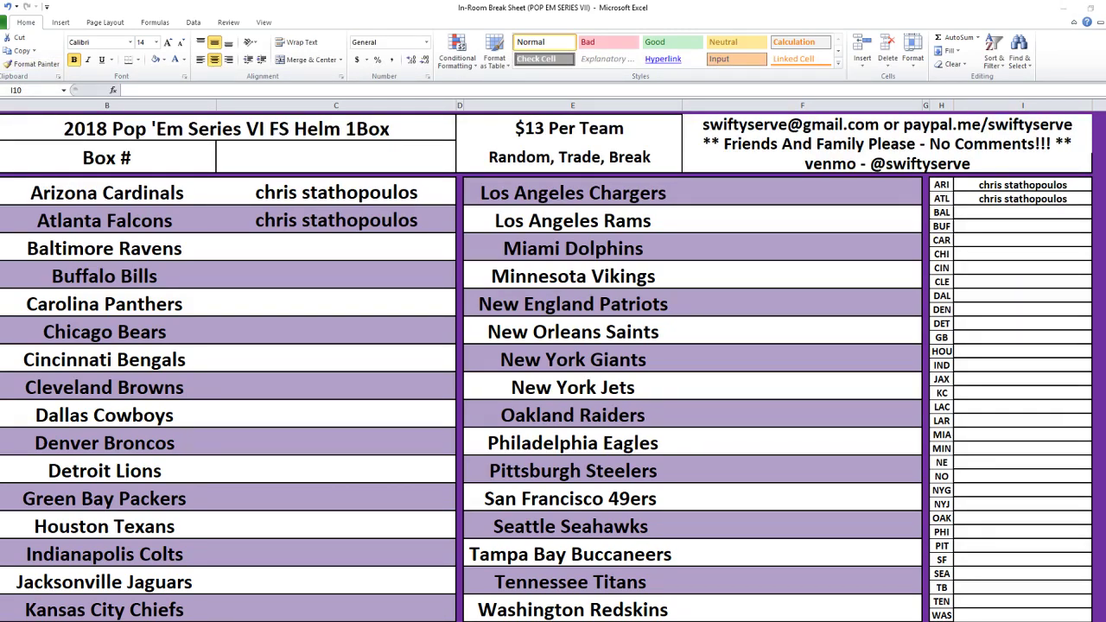
click(1011, 211)
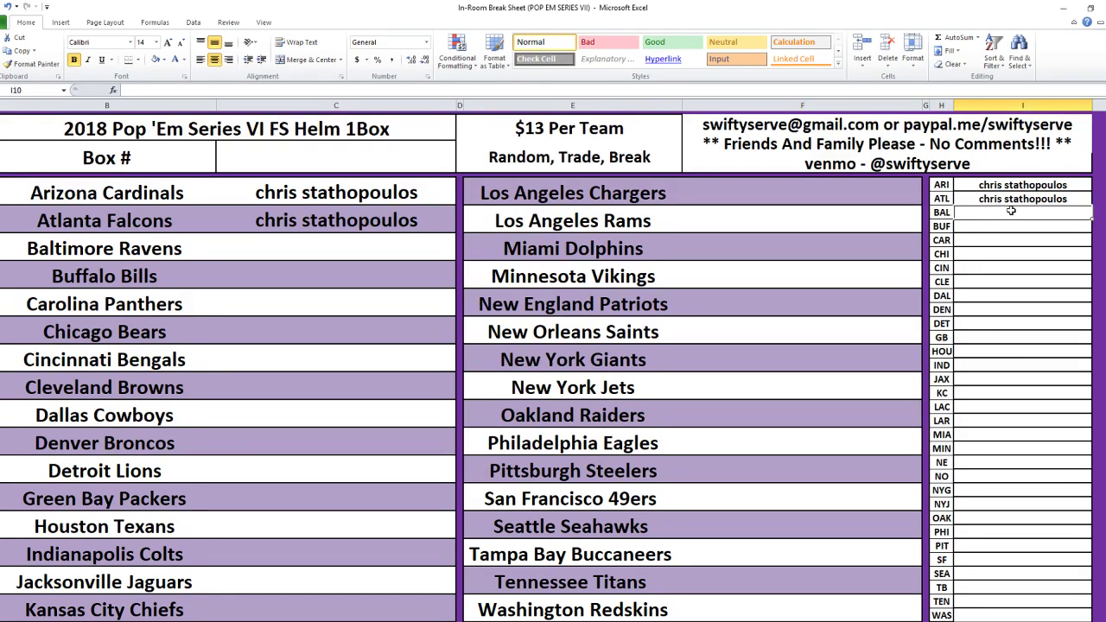
text(kapo )
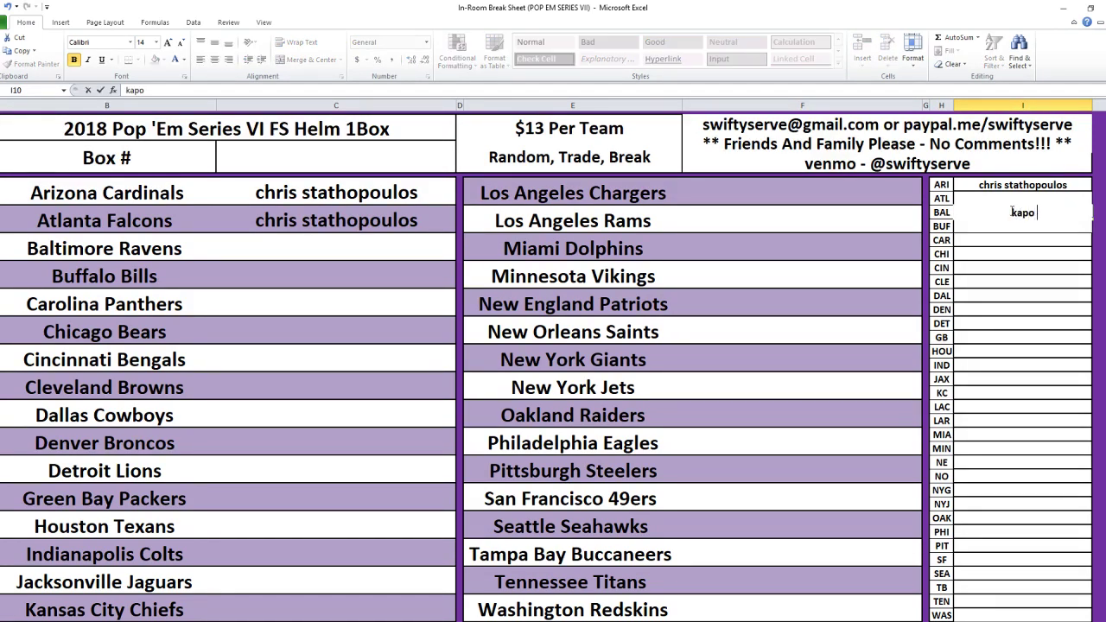
text(12345677)
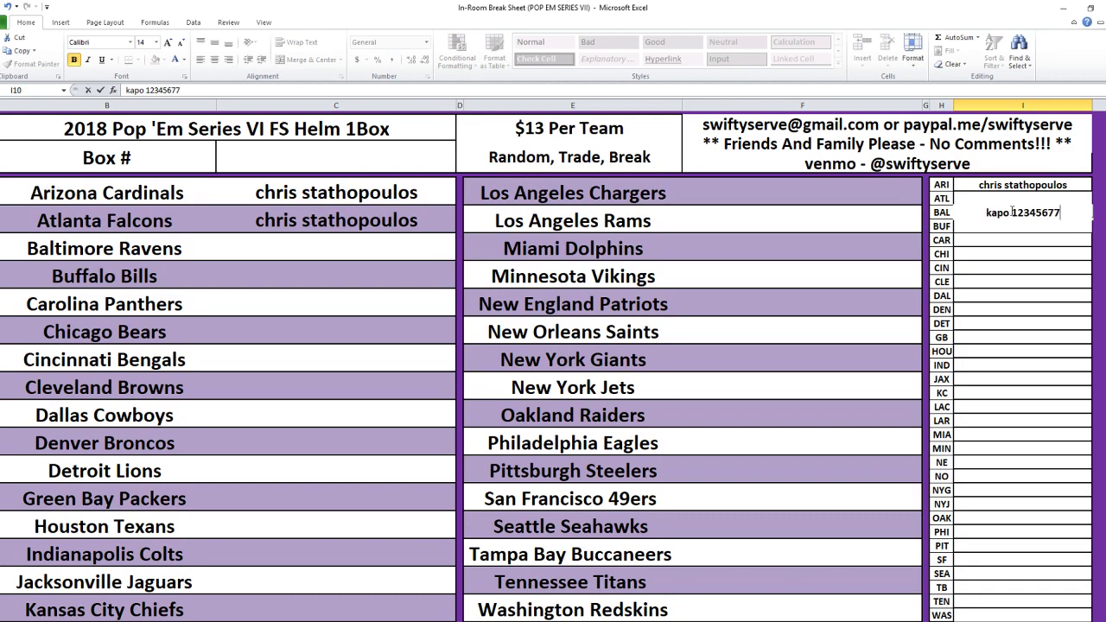
key(Return)
text(kapo 12345677)
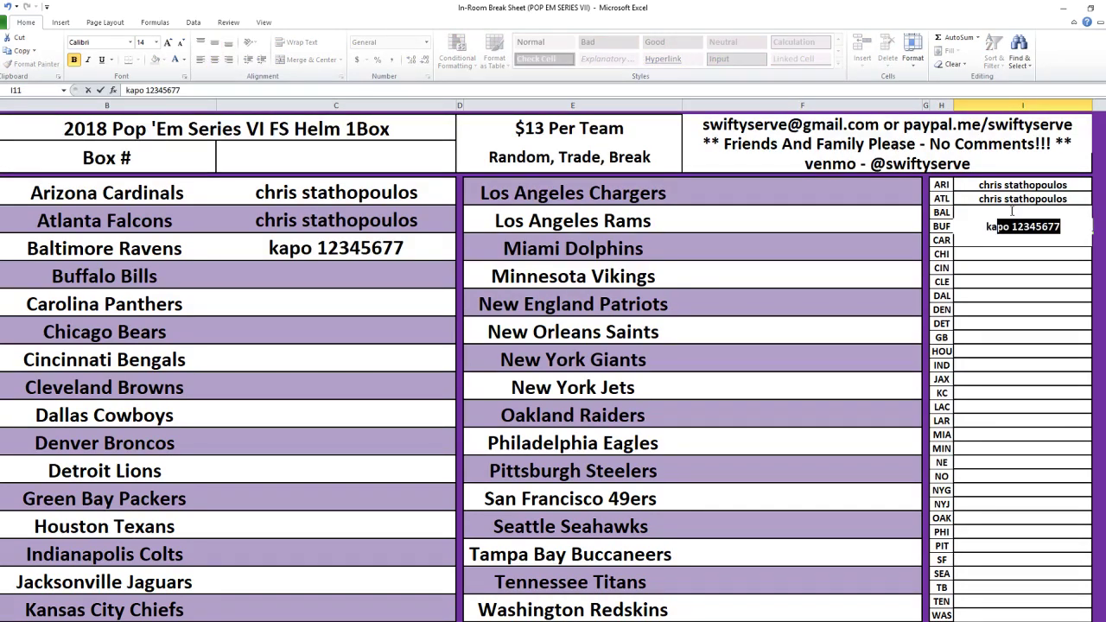
key(Return)
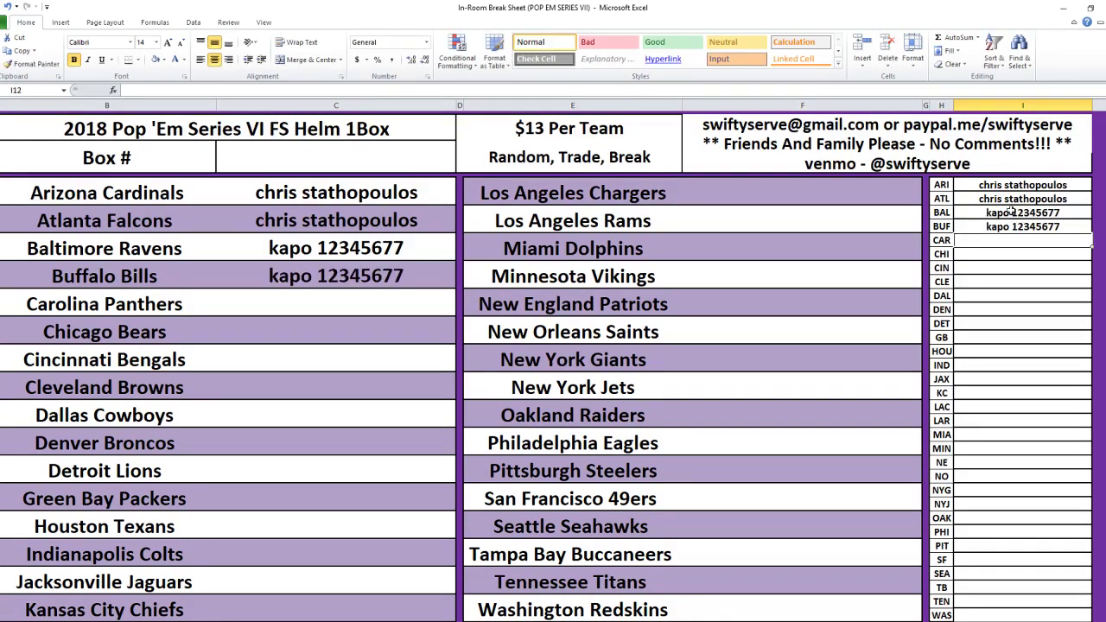
Enter the buyer names for CAR, CHI and CIN
text(sean m)
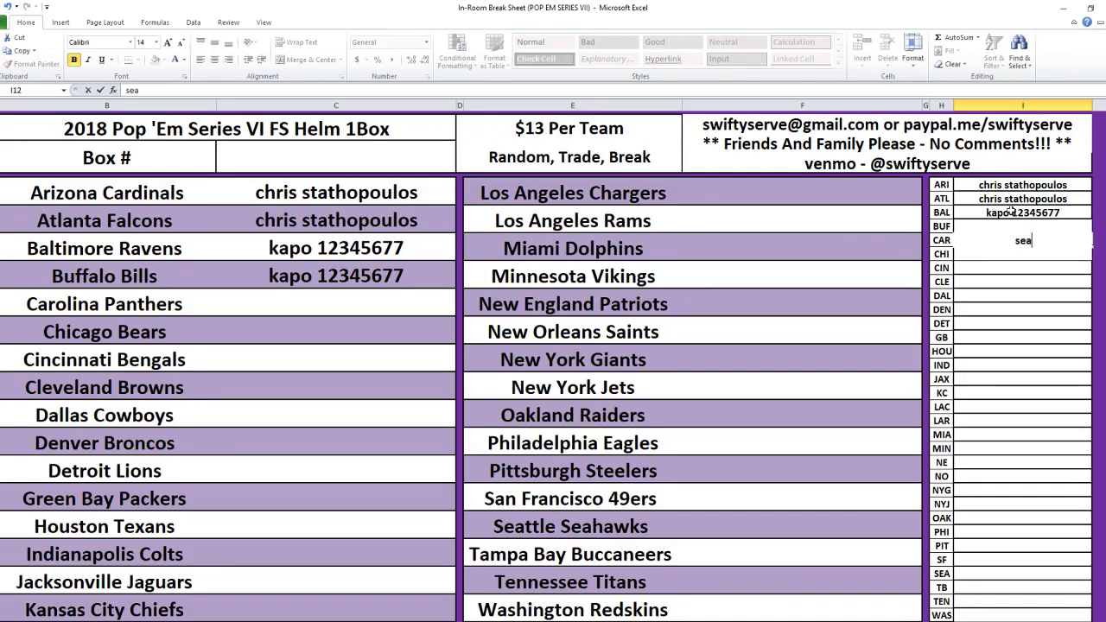
key(Return)
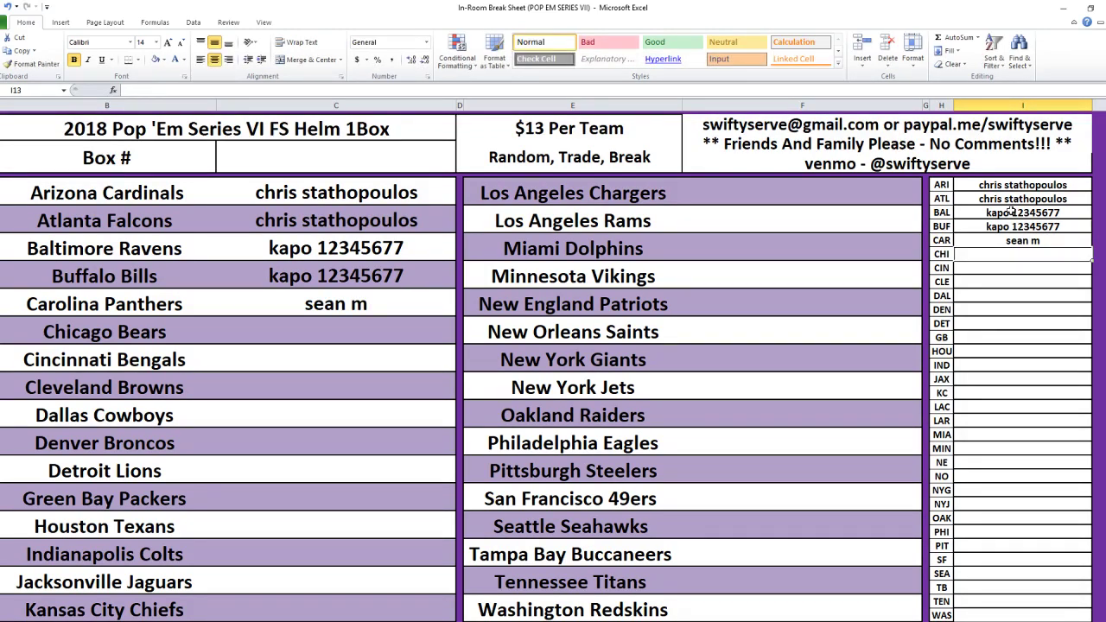
text(kidd capo)
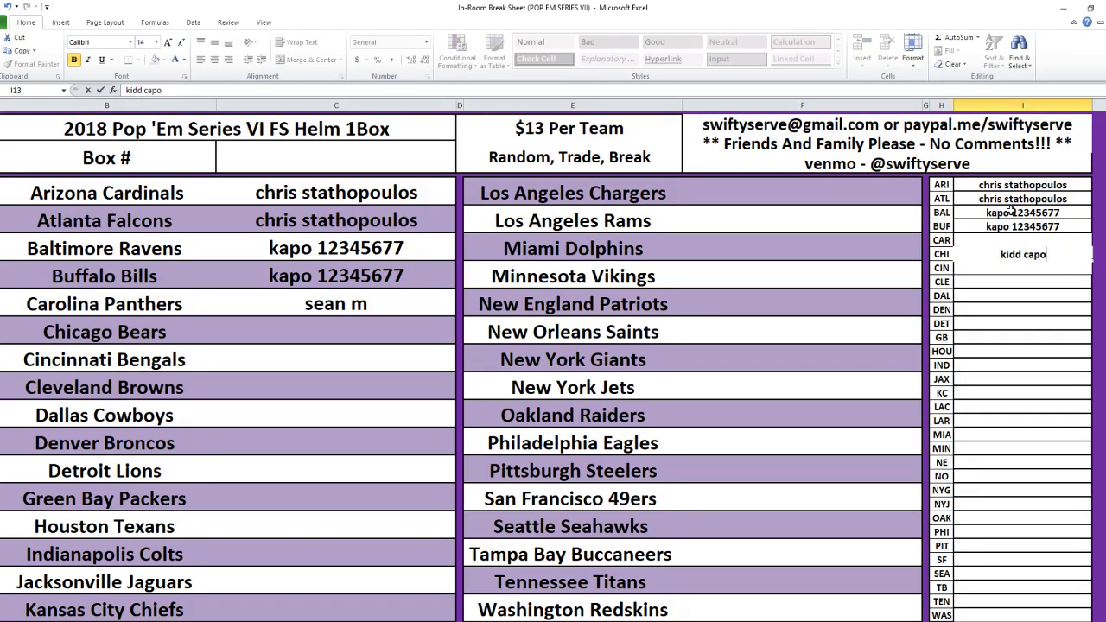
text(ne)
key(Return)
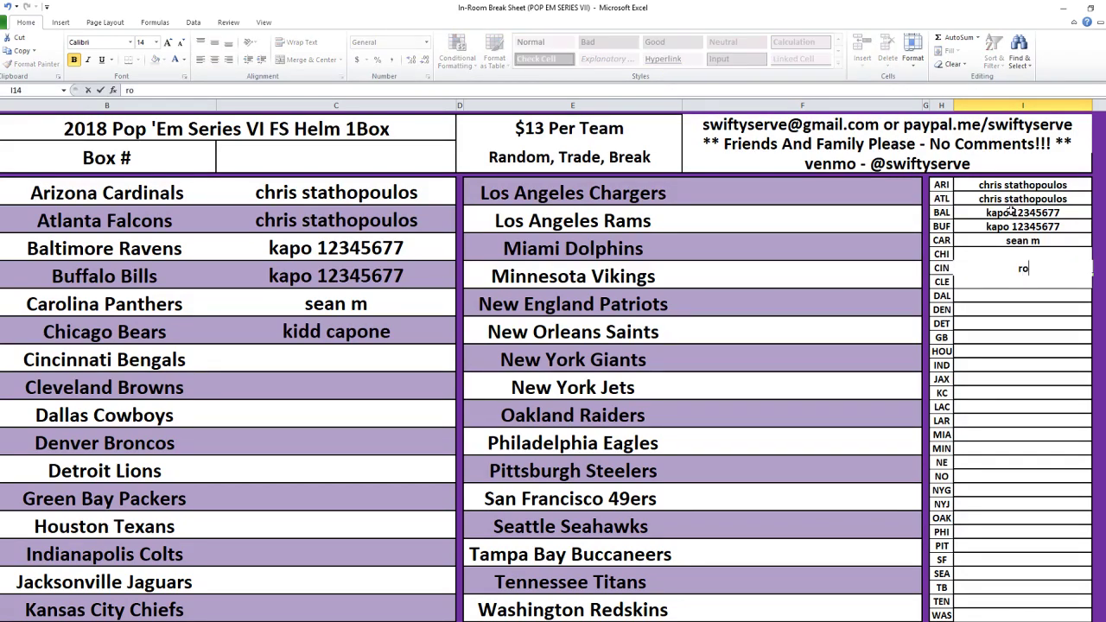
key(Return)
Correct the misspelled Cincinnati buyer name, then enter the buyers for CLE and DAL
key(F2)
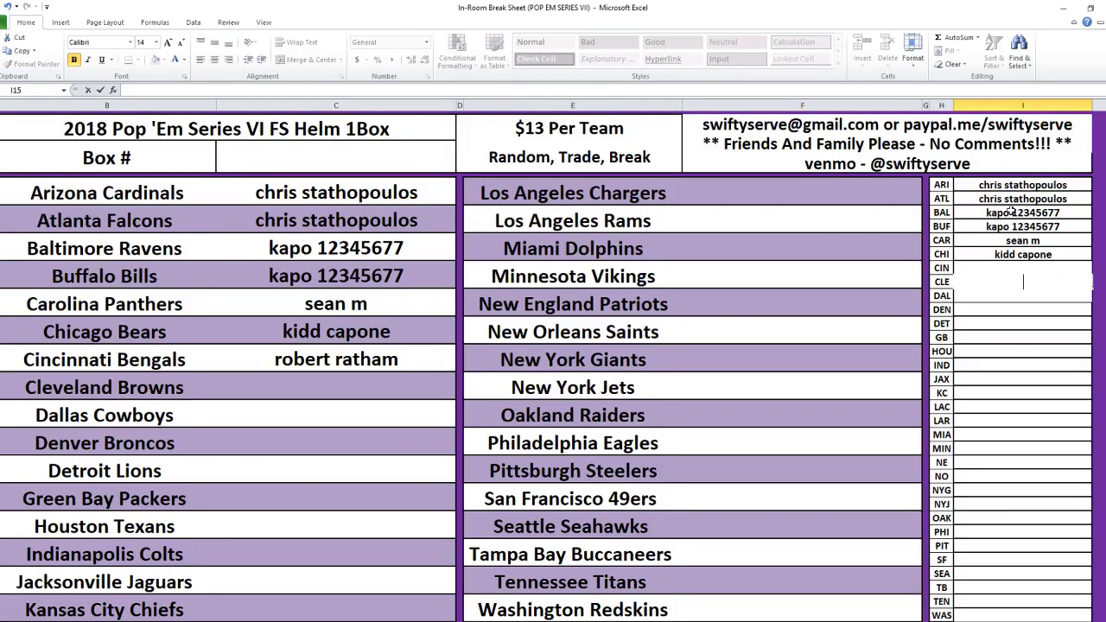
key(Escape)
key(ctrl+z)
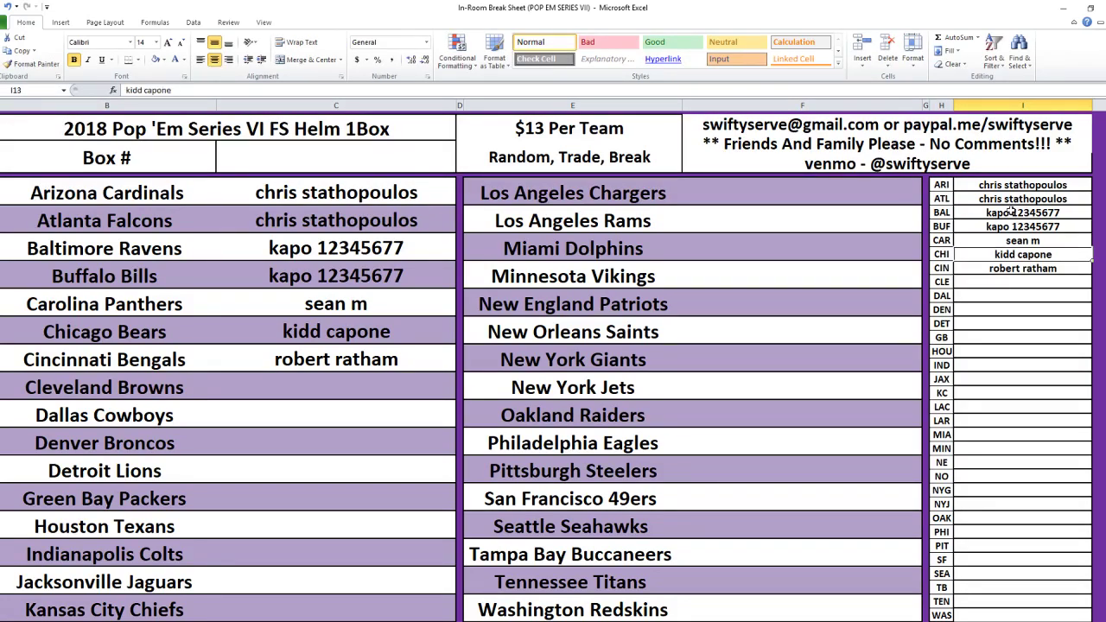
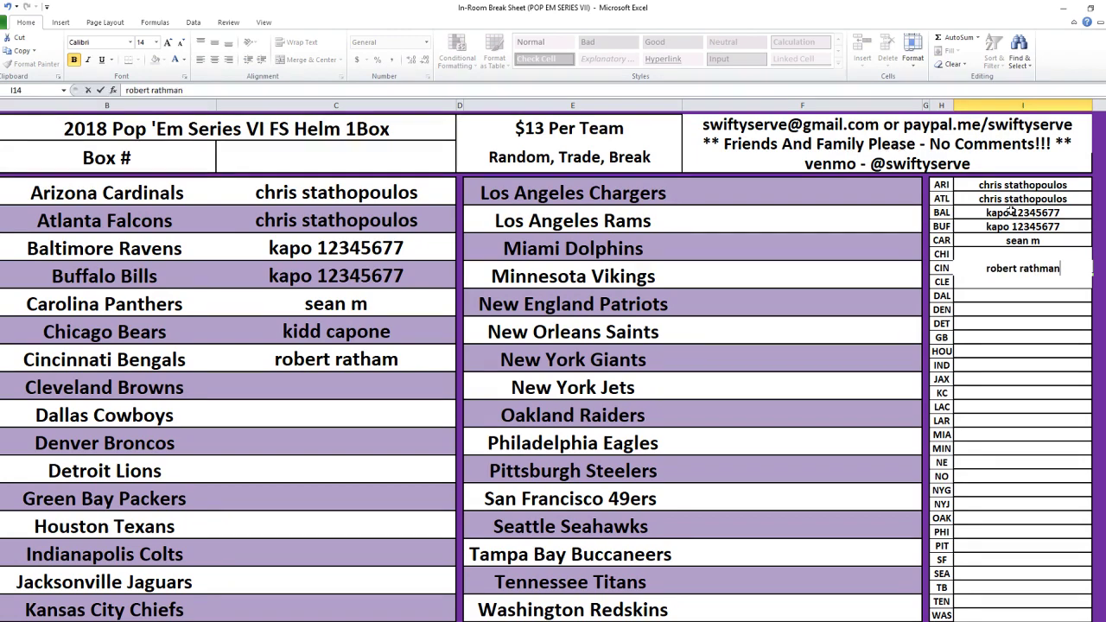
key(Return)
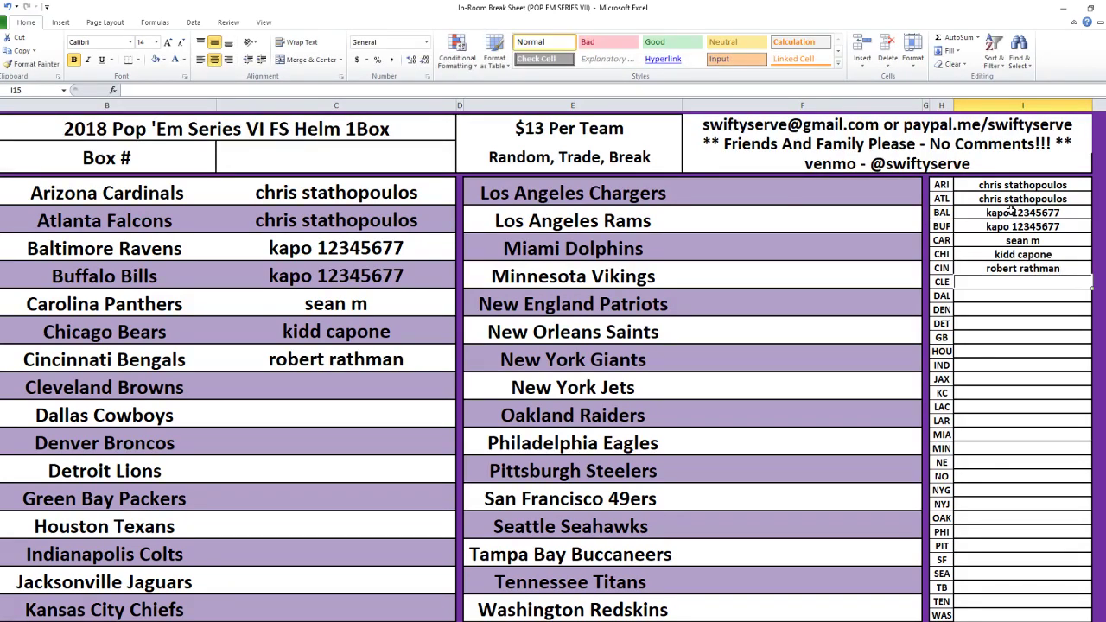
text(lastfewcards)
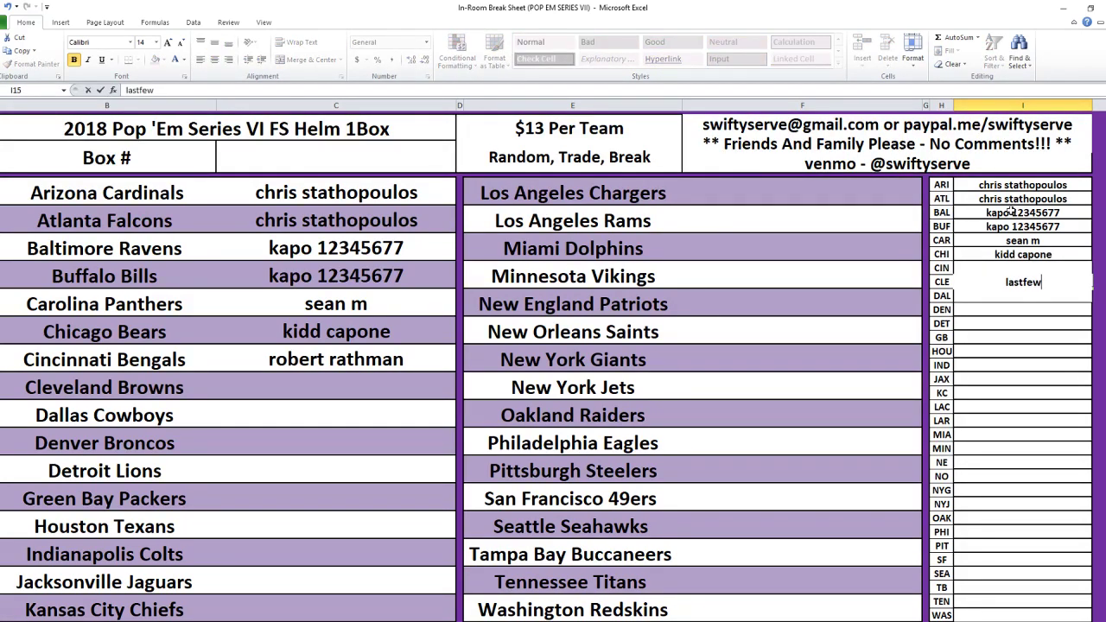
key(Return)
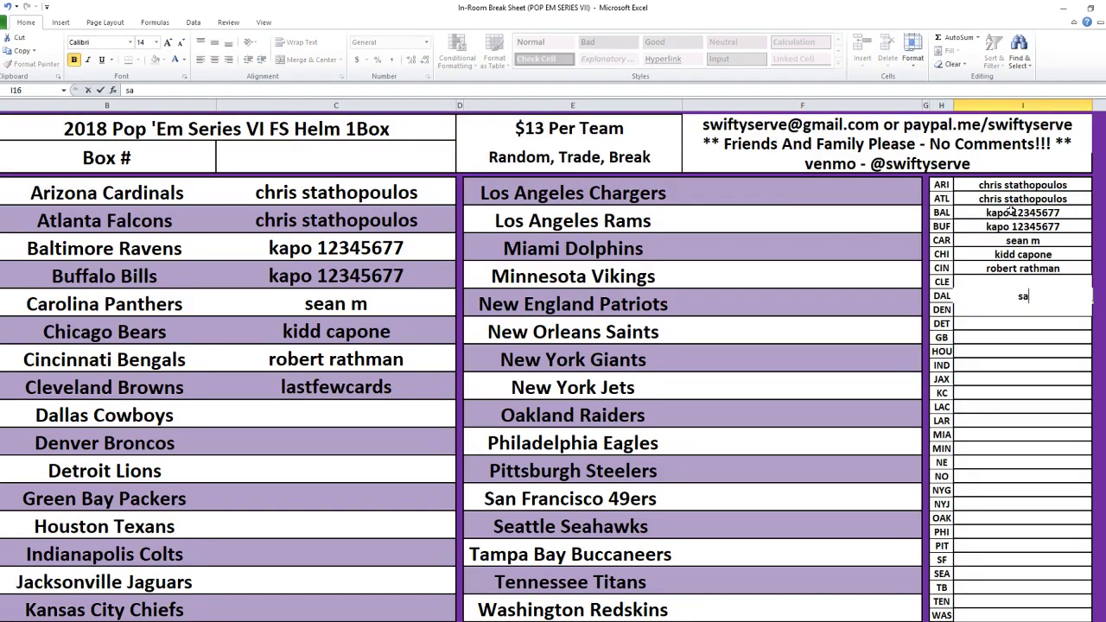
key(Return)
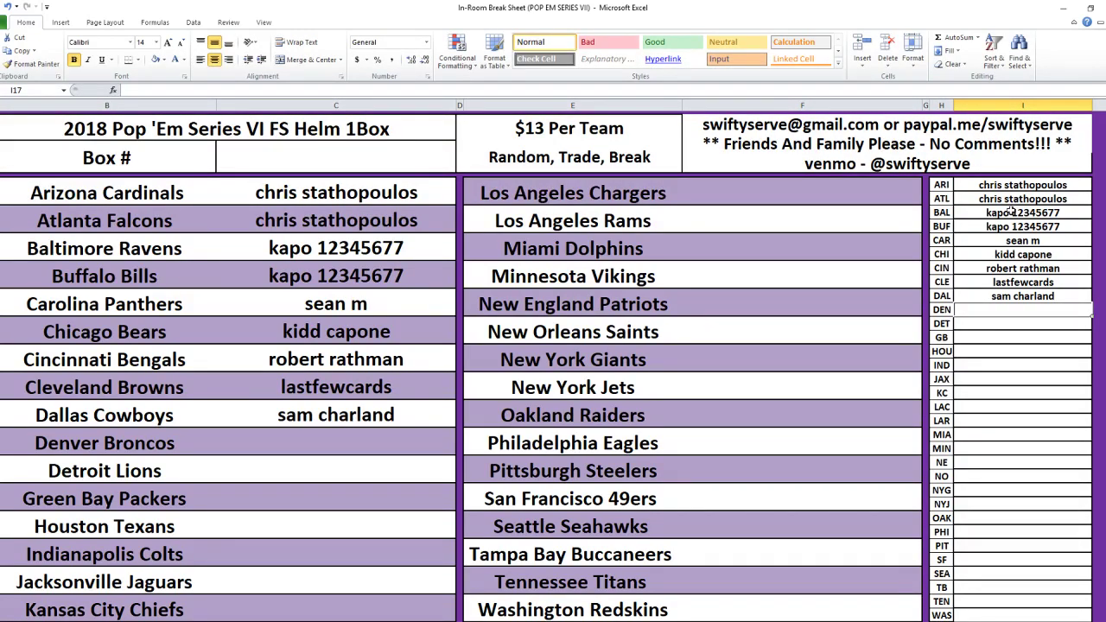
Enter buyers for DEN and DET, giving Green Bay the same buyer as Detroit
key(alt+Tab)
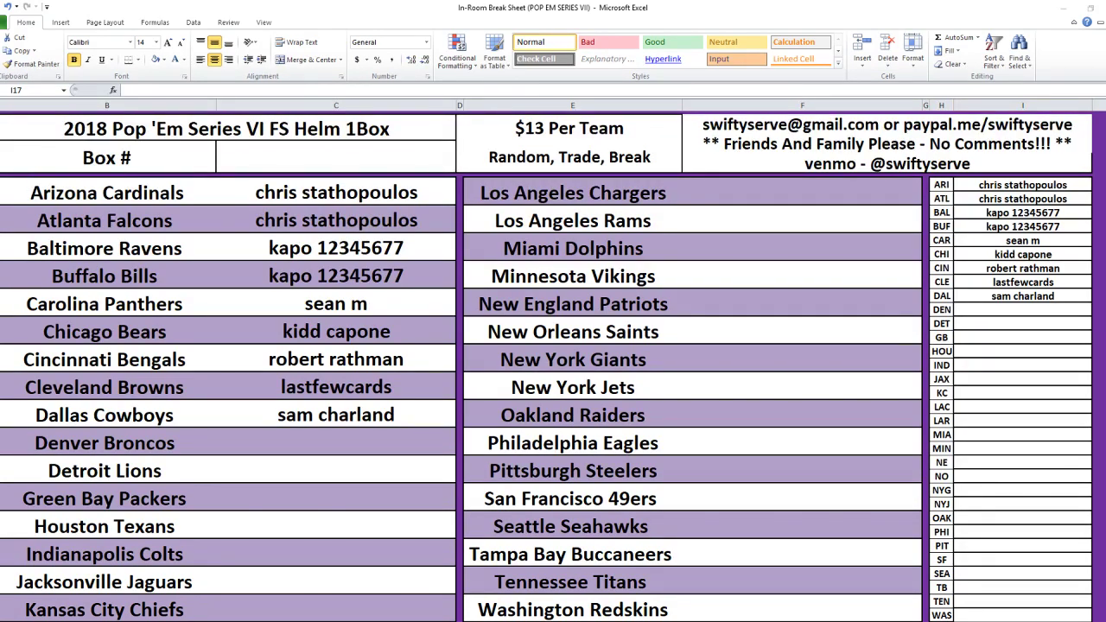
click(1030, 311)
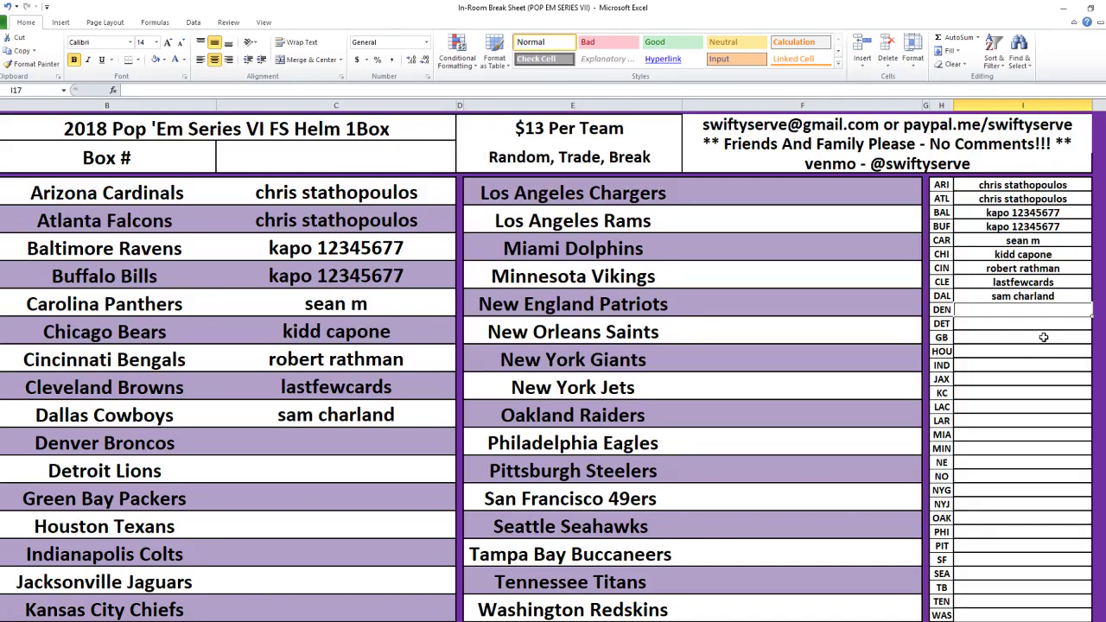
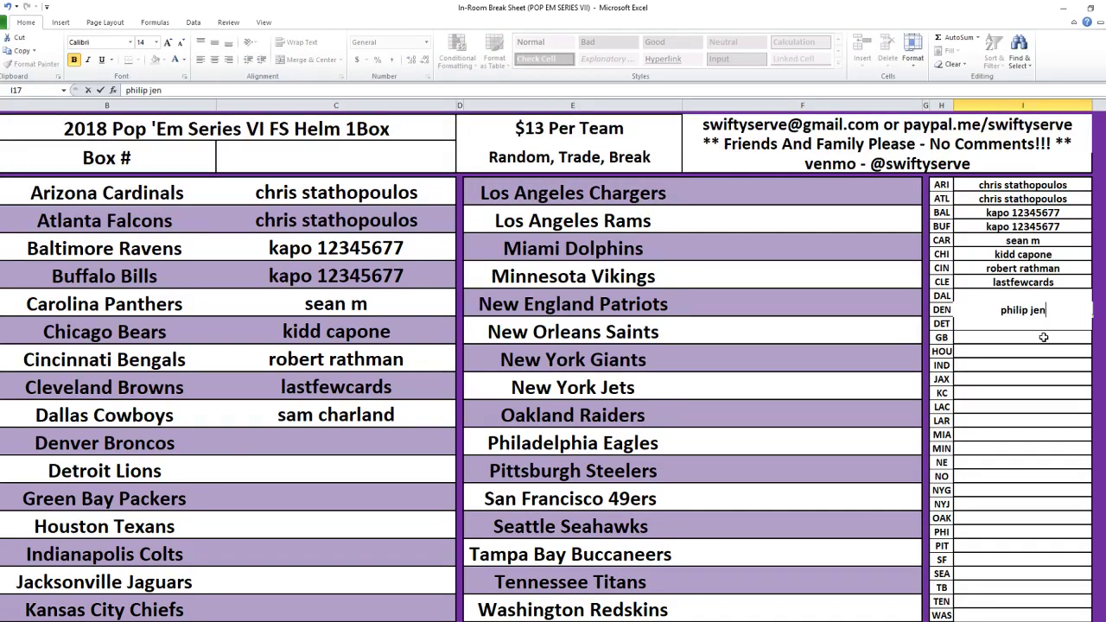
key(Return)
text(nsal23 sal)
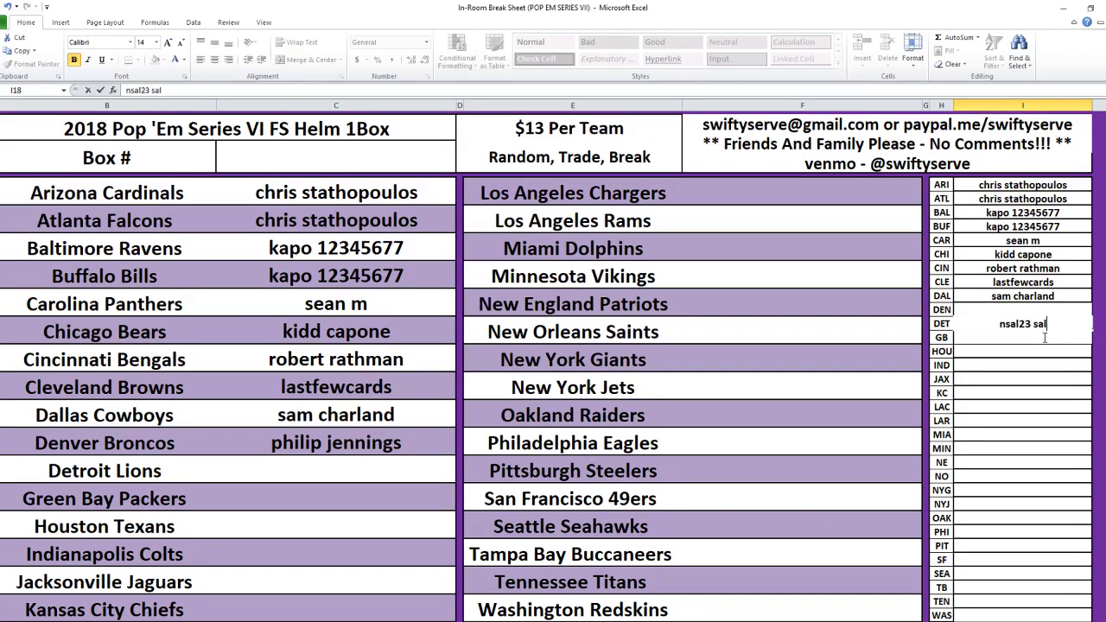
key(Return)
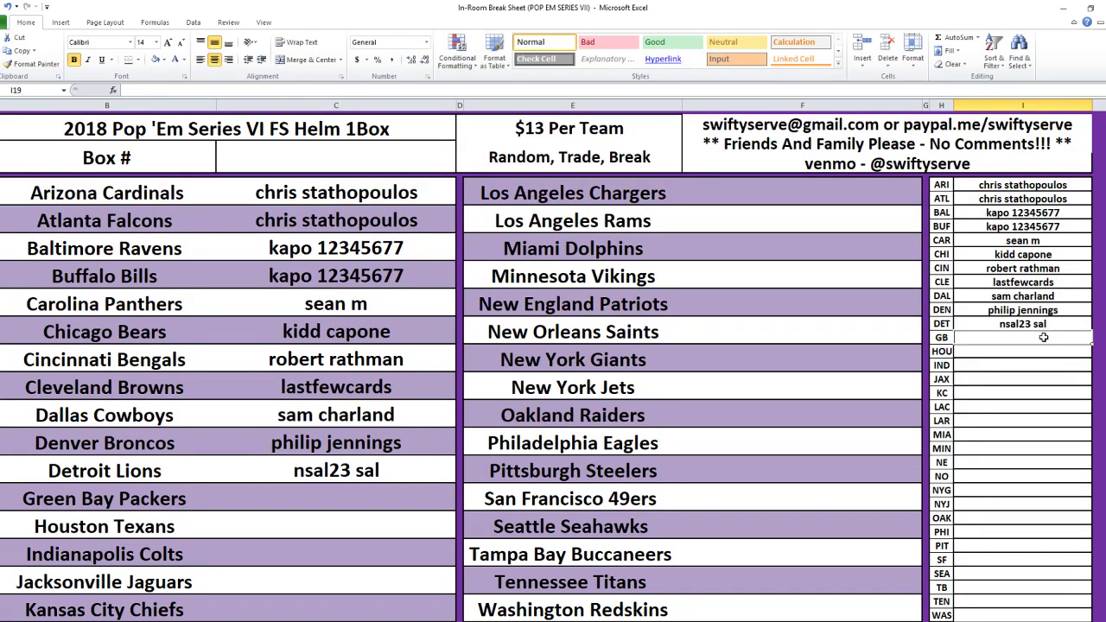
text(n)
key(Return)
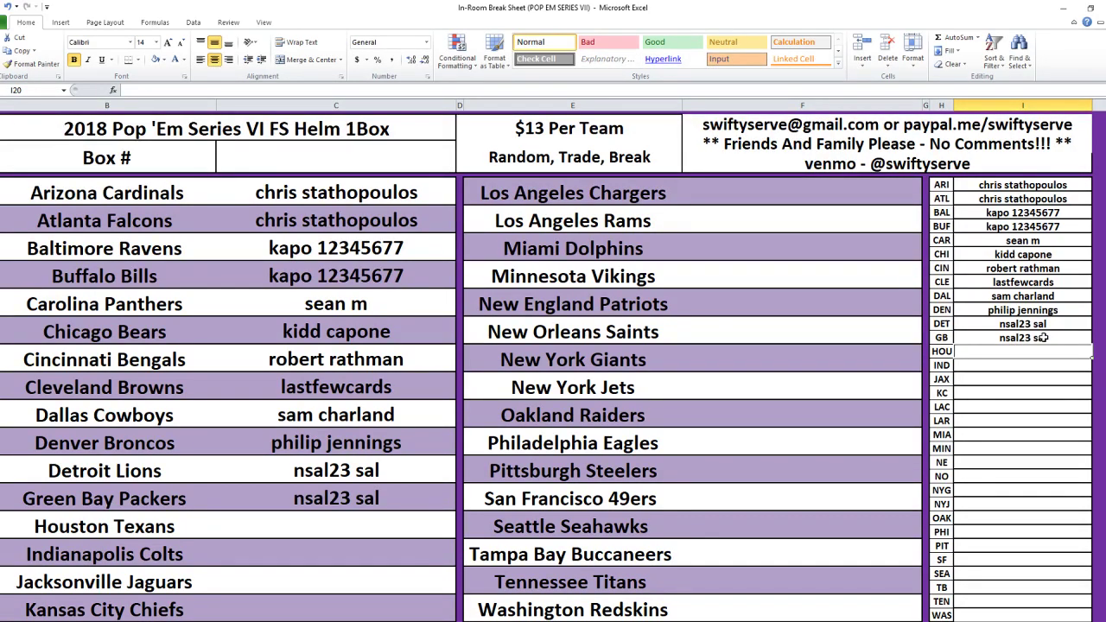
Enter the buyer names for HOU, IND, JAX and KC
key(Return)
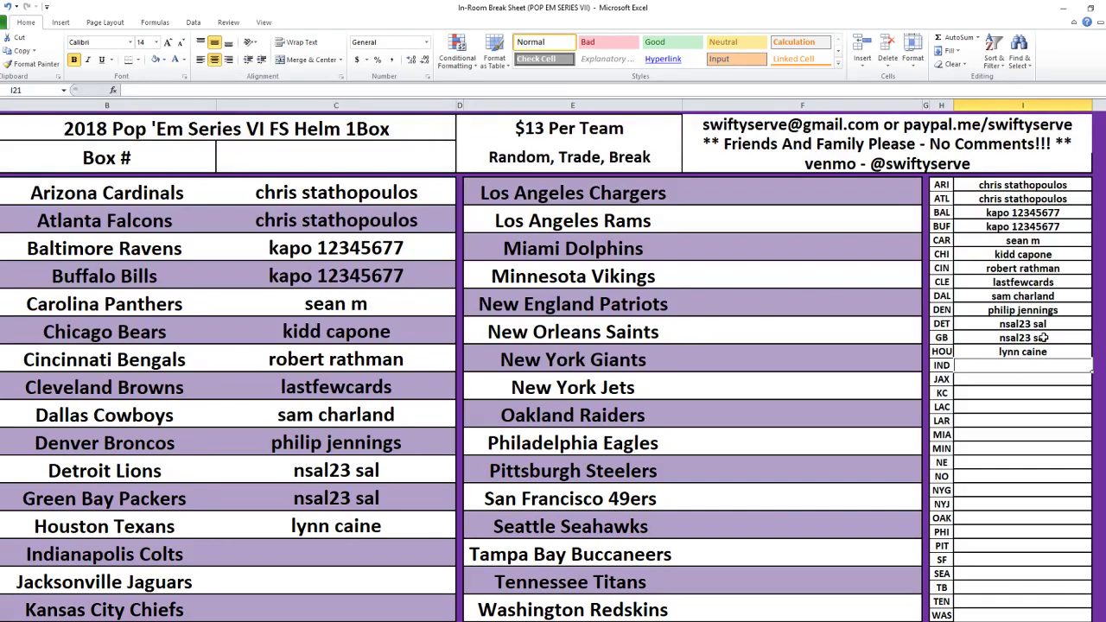
key(Return)
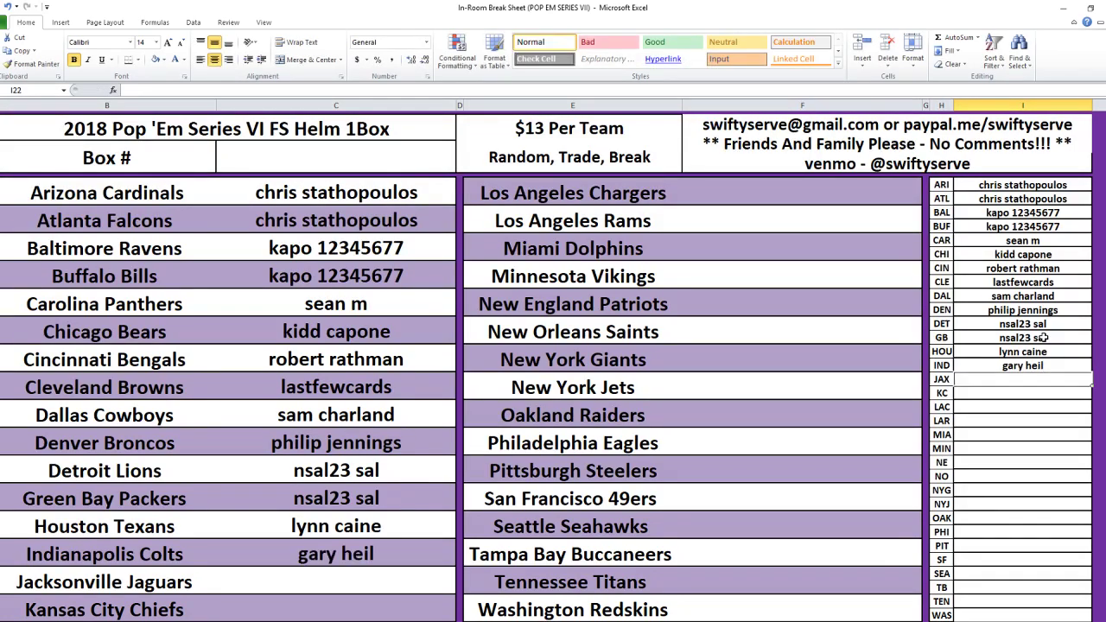
text(frayed3nds)
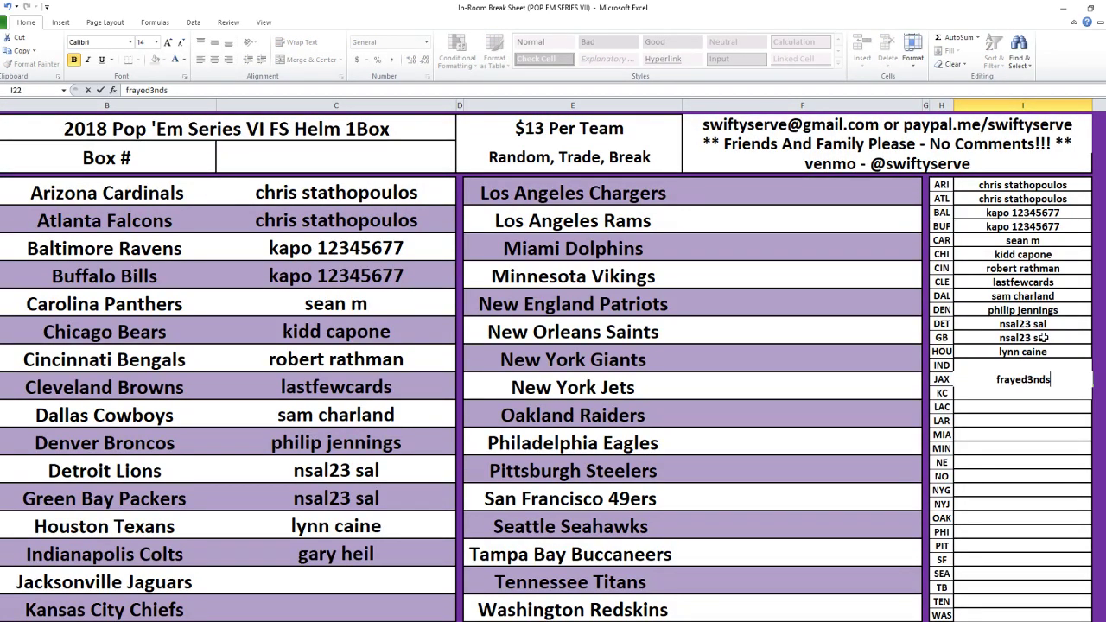
key(Return)
text(sh)
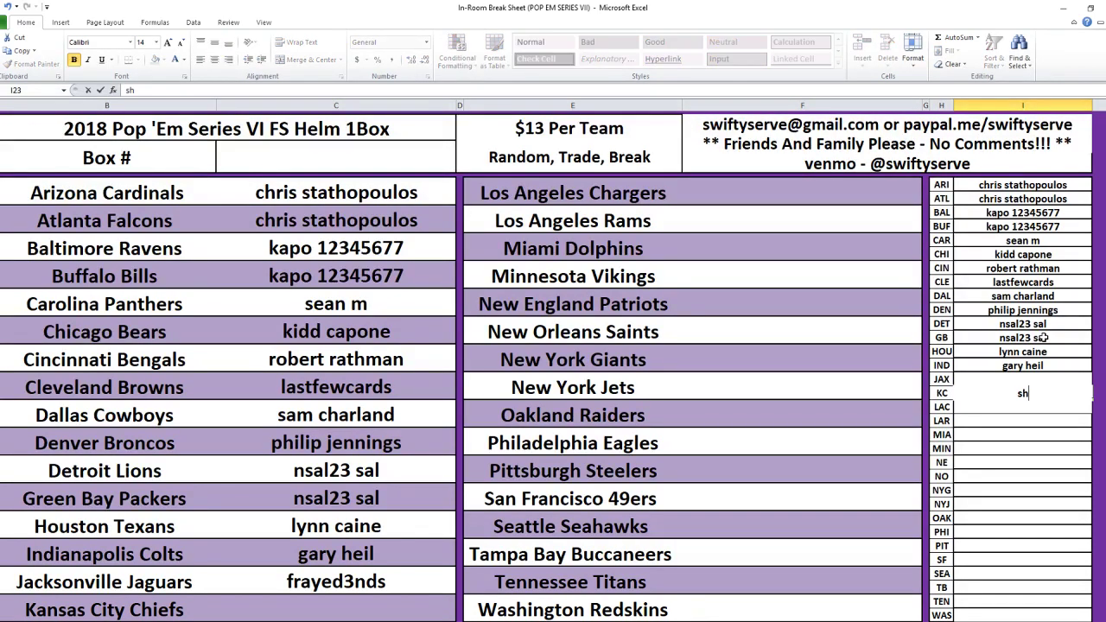
text(imshack1)
key(Return)
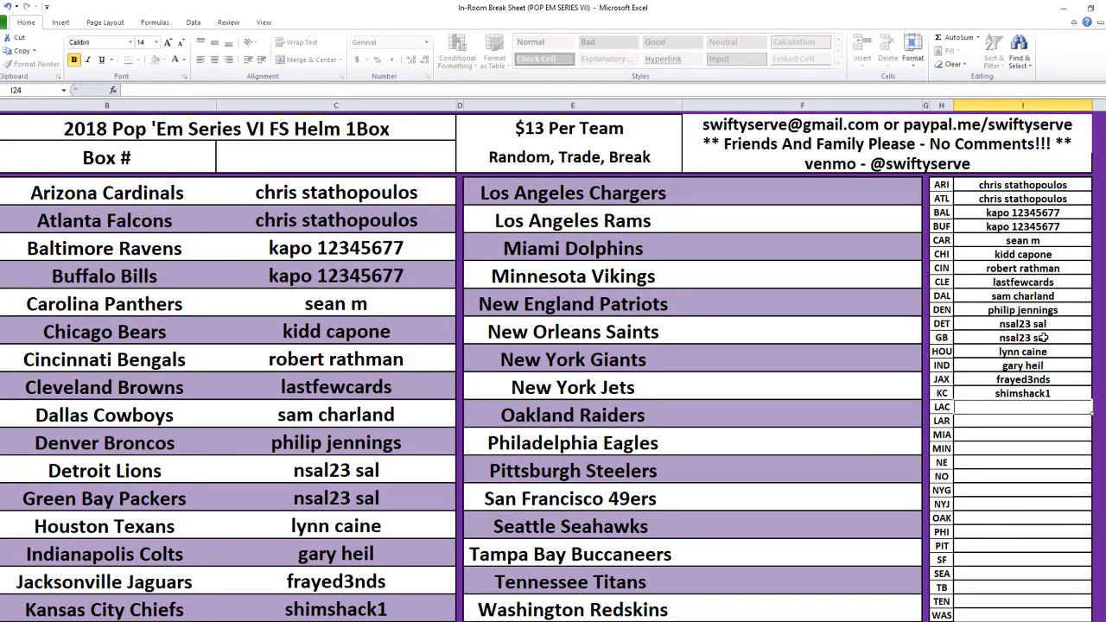
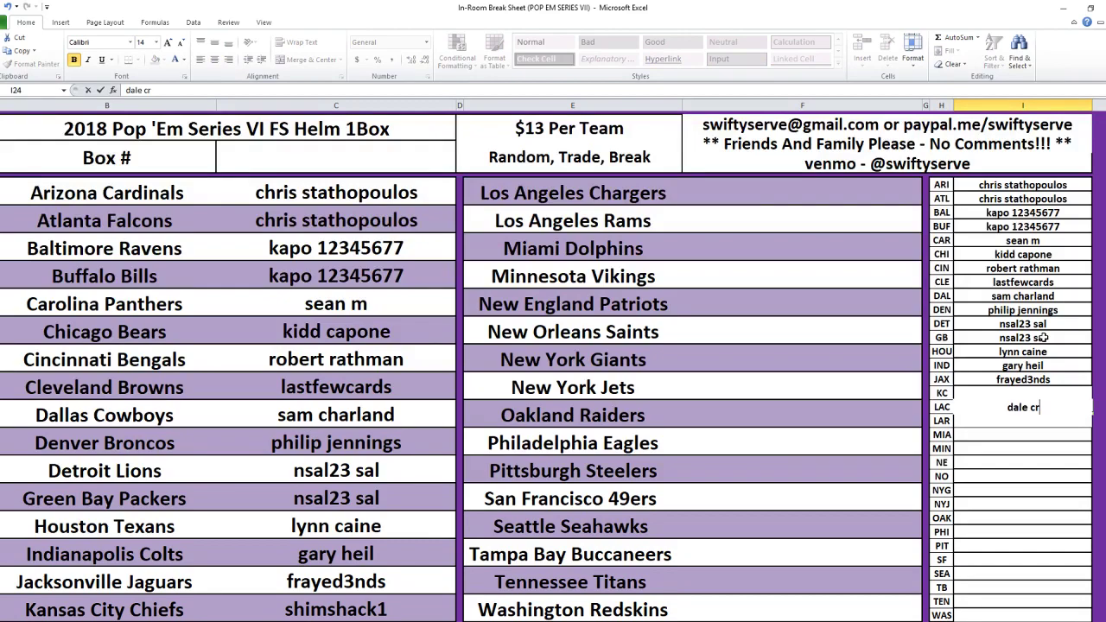
Enter buyers for LAC, LAR, MIA and MIN, with the Rams and Minnesota reusing previous buyers
key(Return)
text(dal)
key(Return)
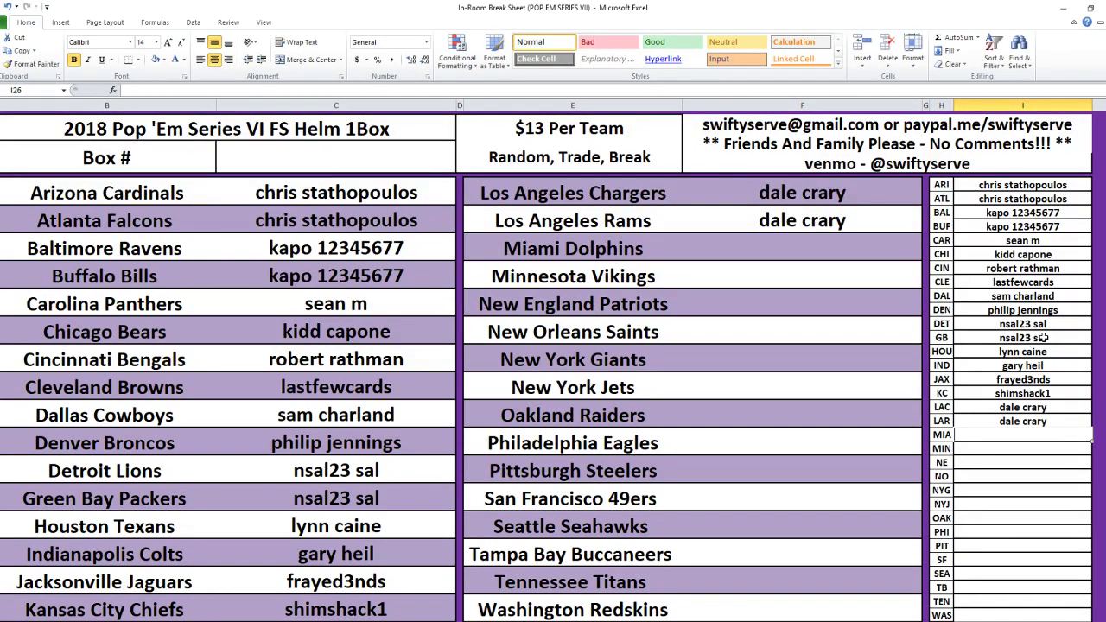
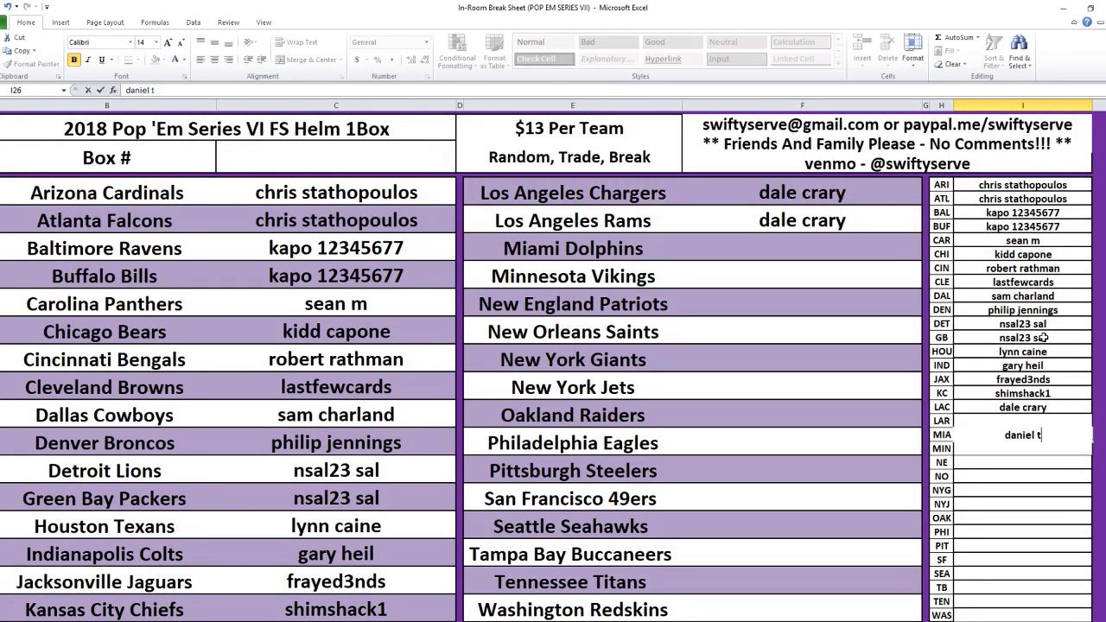
key(Return)
key(Return)
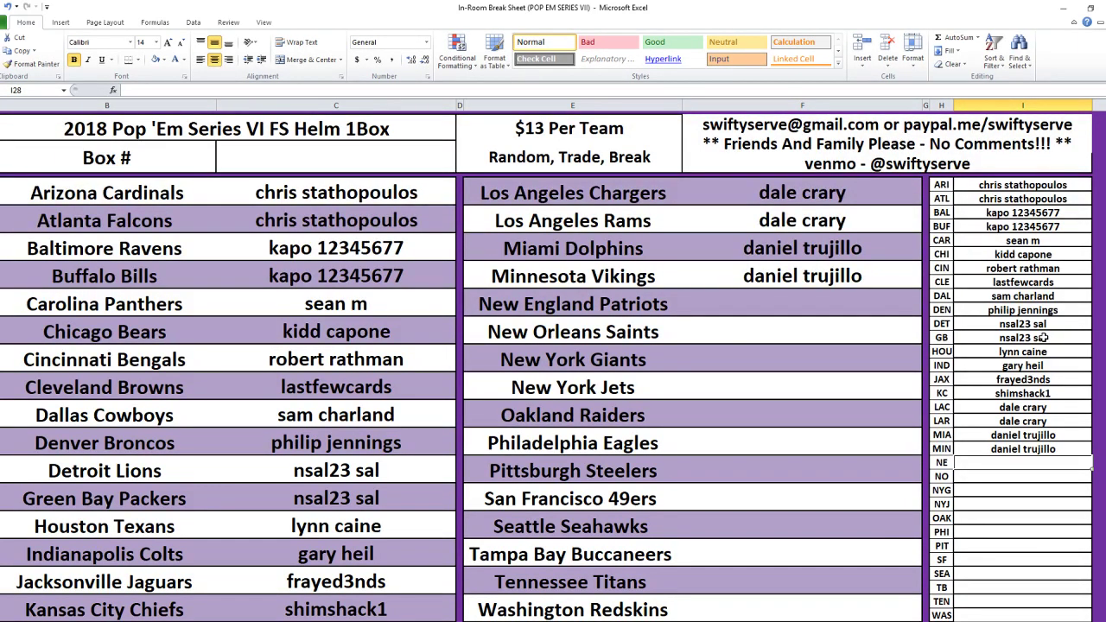
Enter the sports collectibles buyer for NE and NO, and the buyer for NYG
text(BA)
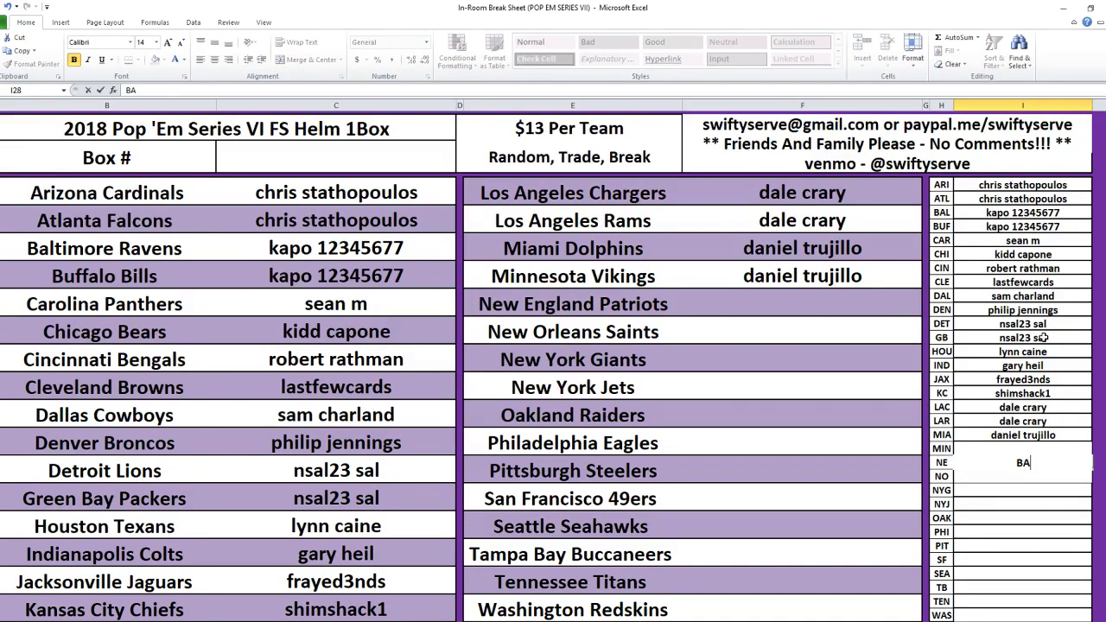
text(M spoer)
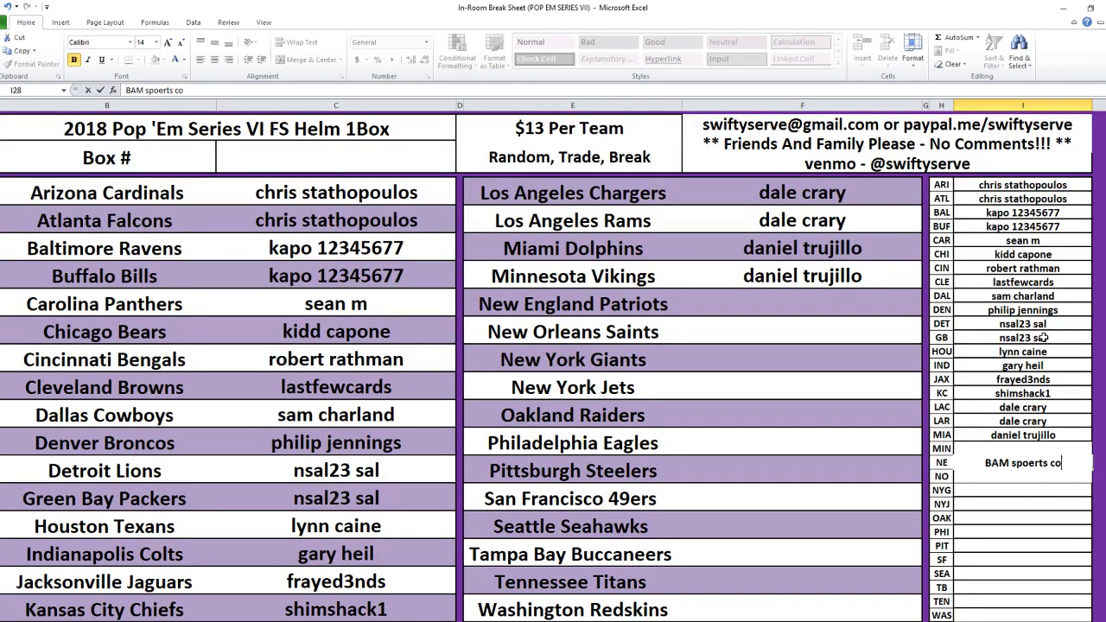
key(BackSpace)
text(rts collectibles)
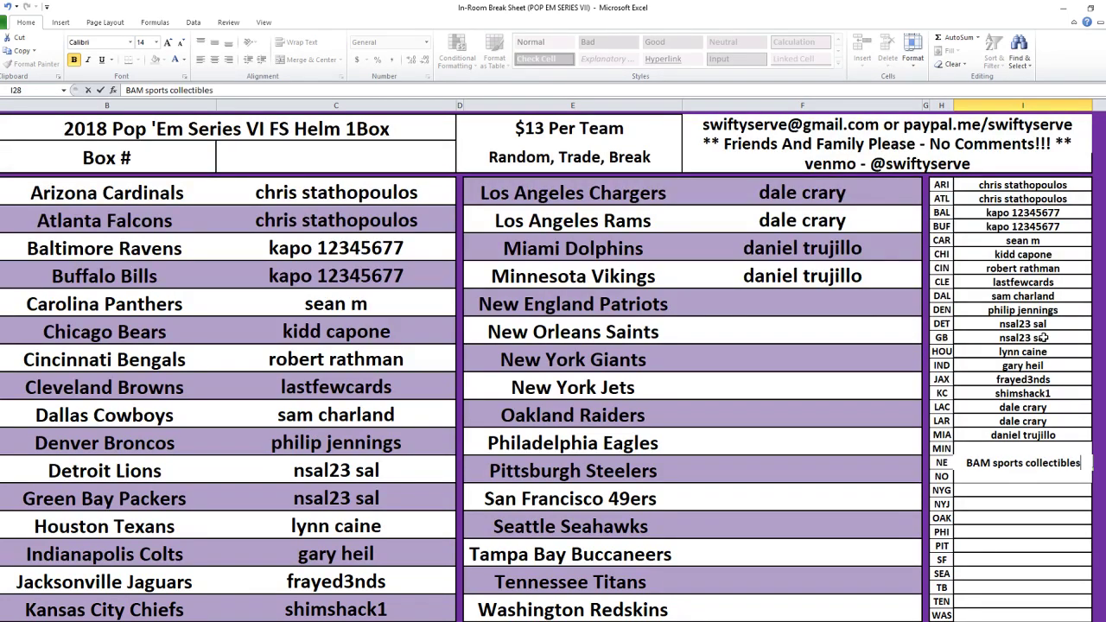
key(Return)
text(baM sports collectibles)
key(Return)
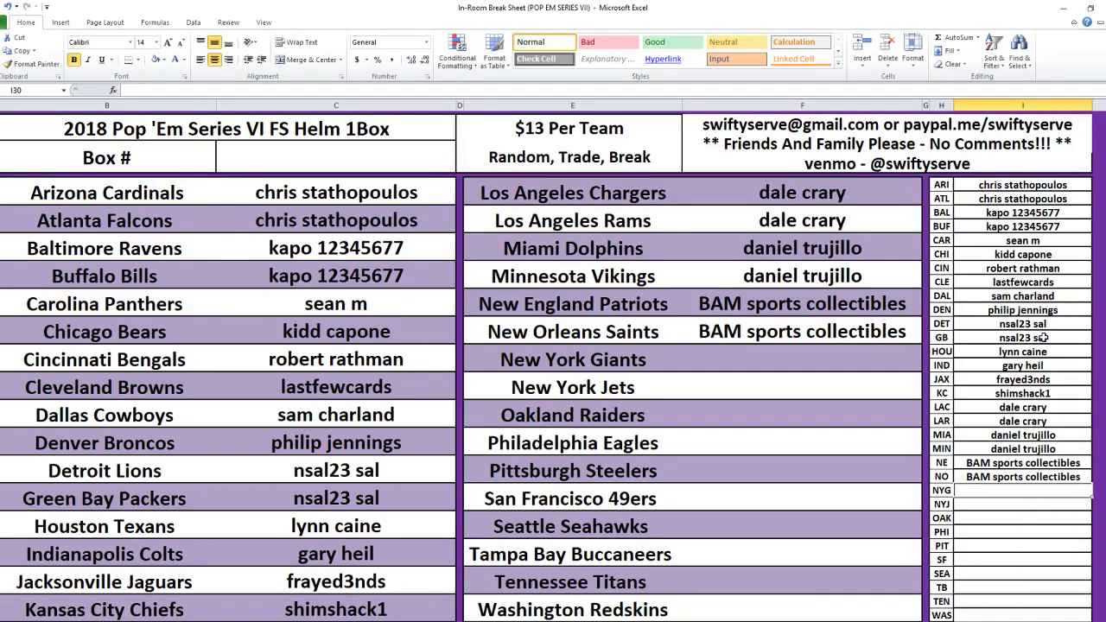
text(mt)
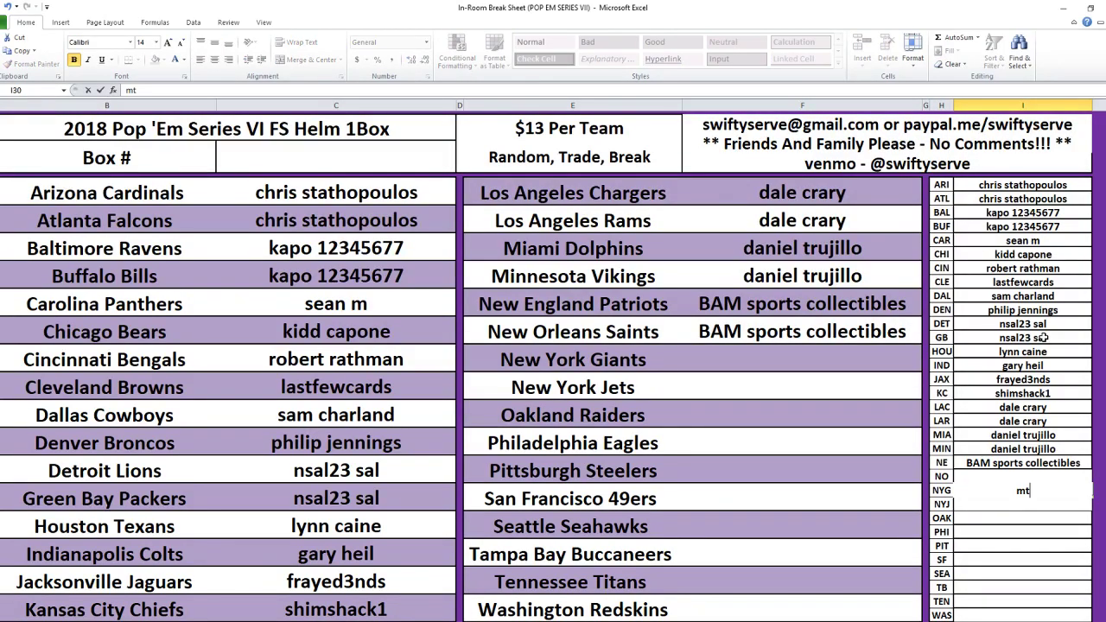
text(v.sports.collector)
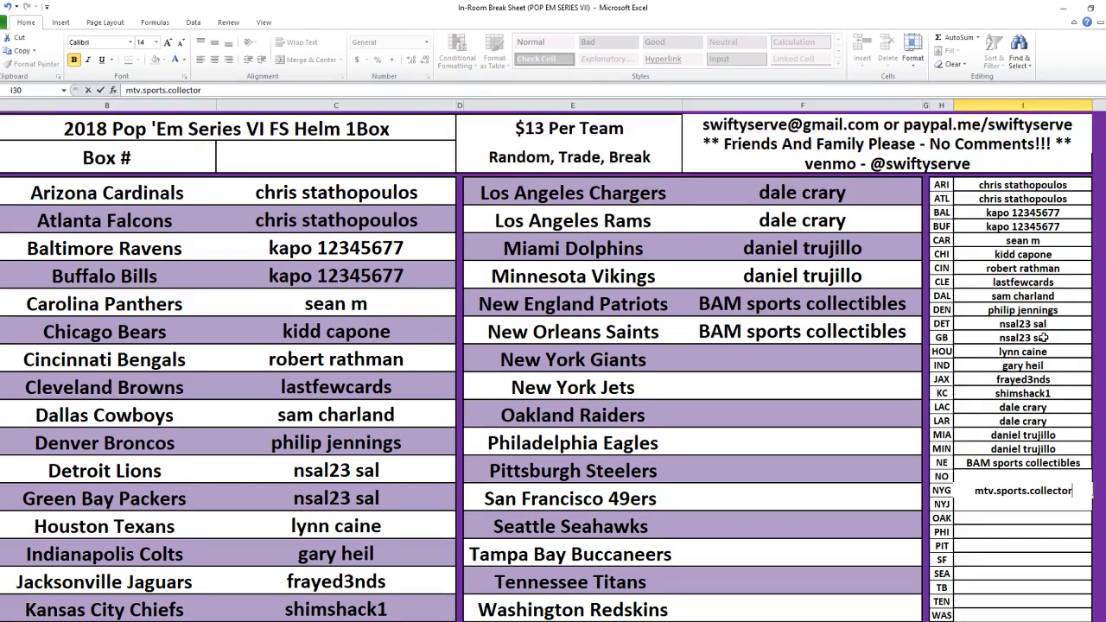
key(Return)
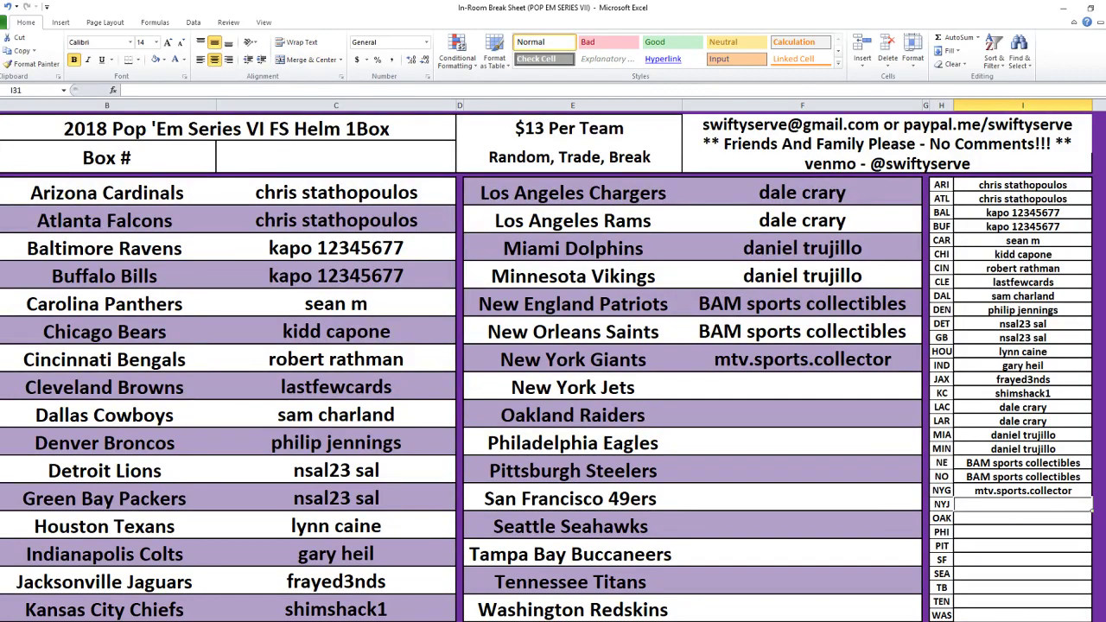
key(alt+Tab)
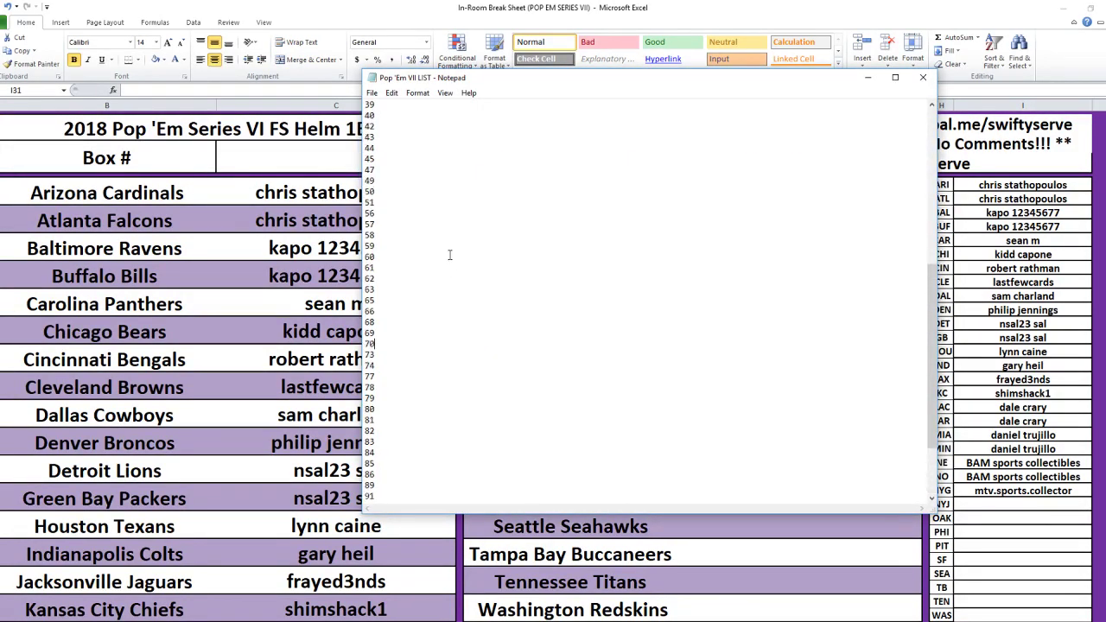
Delete lines 35 and 36 from the Notepad list, then minimize it and return to the browser
scroll(432, 238, up, 5)
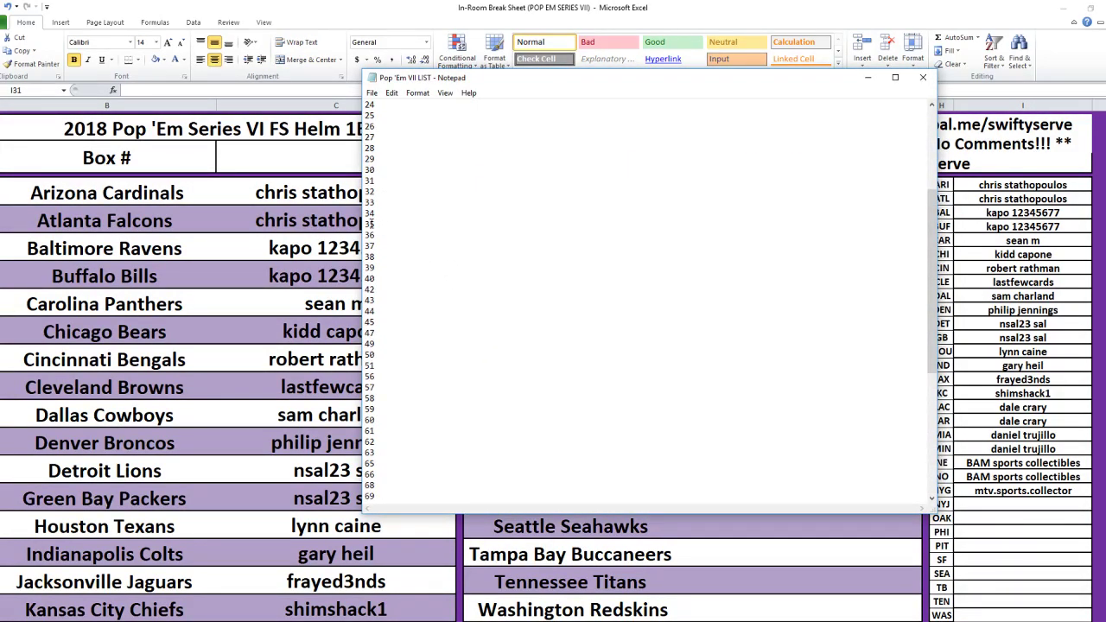
drag(366, 223, 377, 235)
key(Delete)
key(ctrl+shift+End)
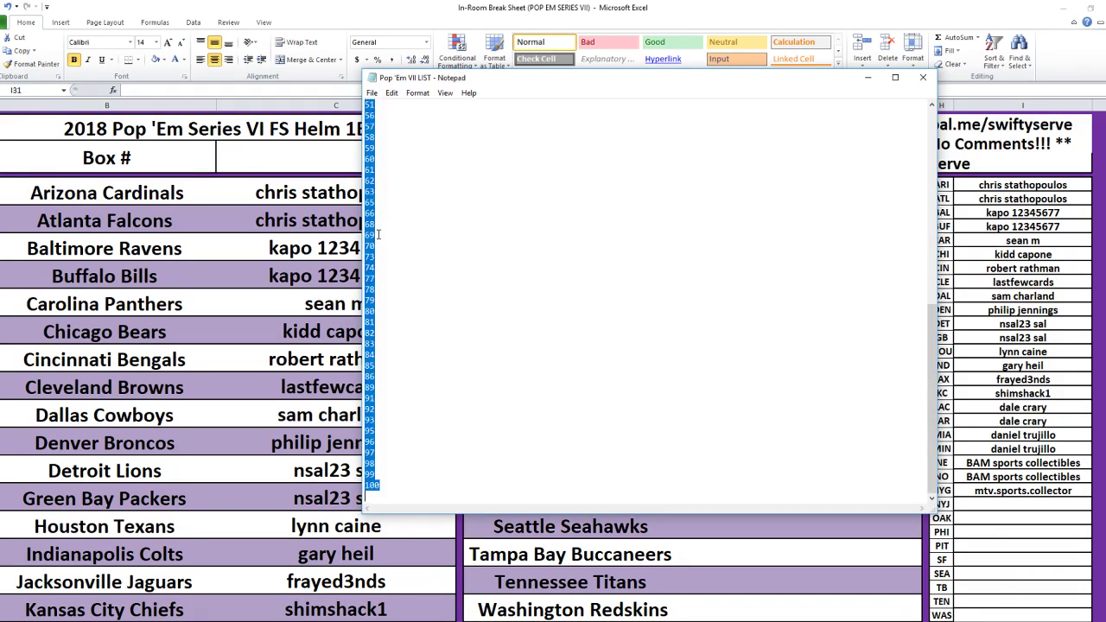
click(868, 77)
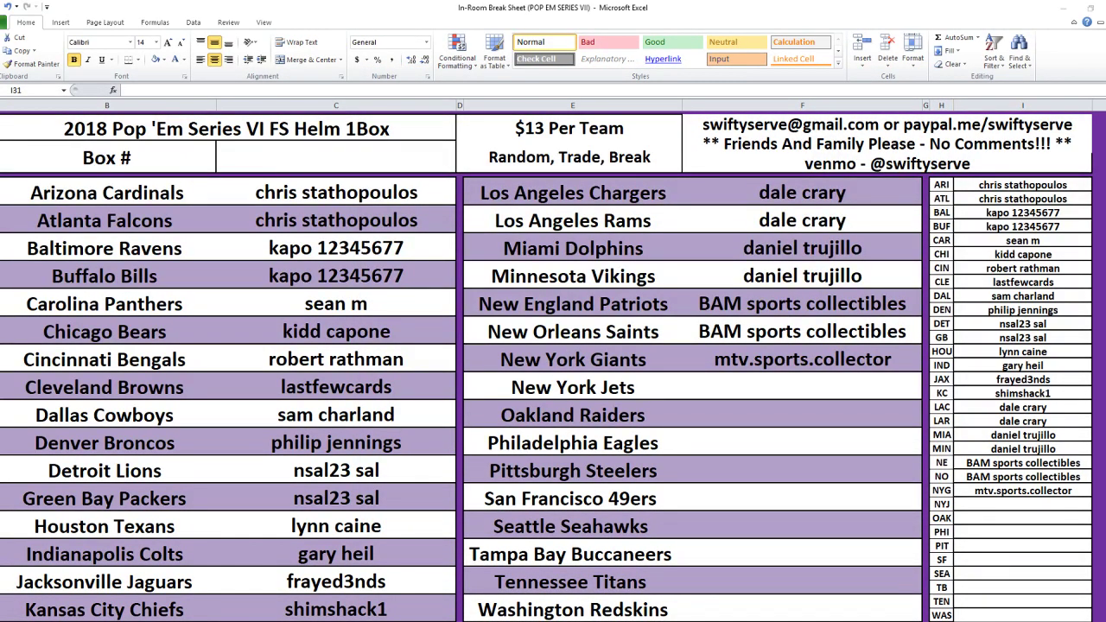
key(alt+Tab)
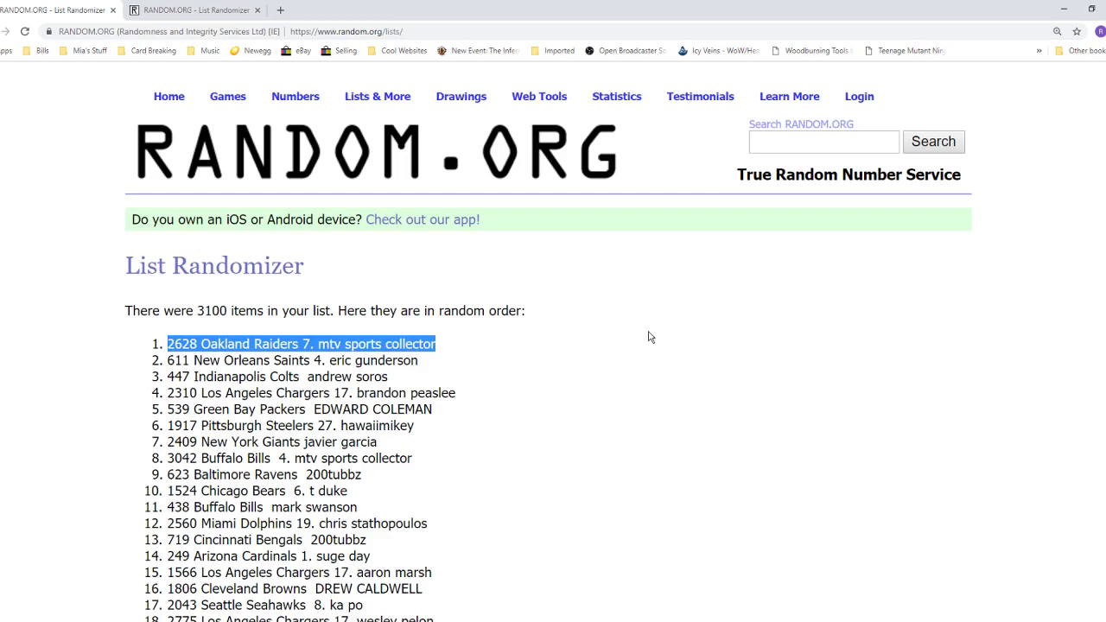
Load the RANDOM.ORG quota page in a new browser tab
click(284, 10)
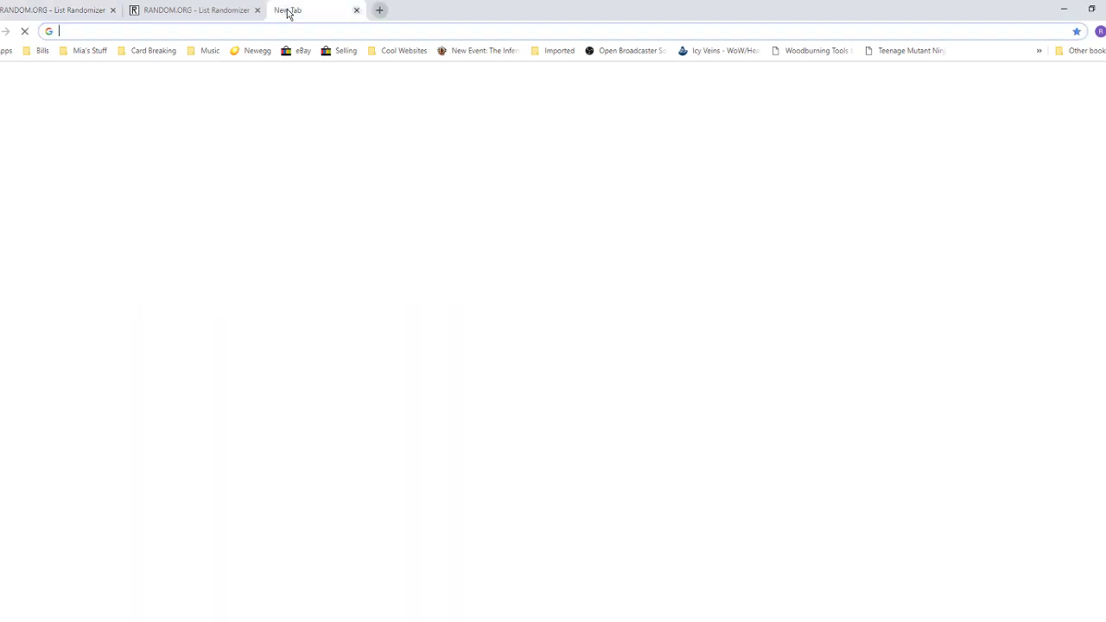
text(random.org)
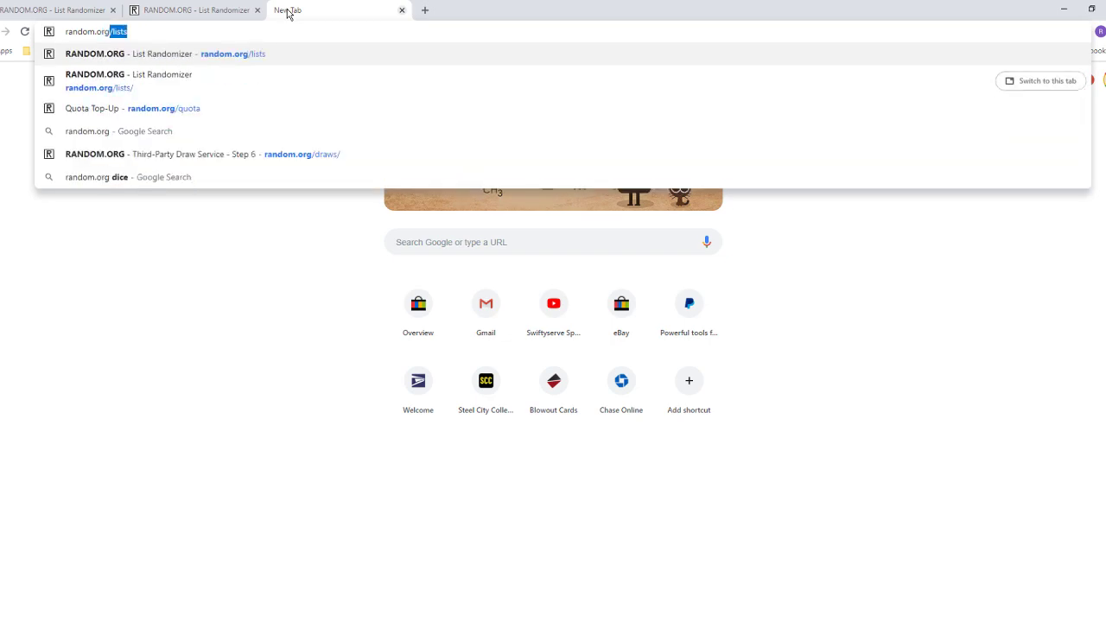
key(Delete)
text(quo)
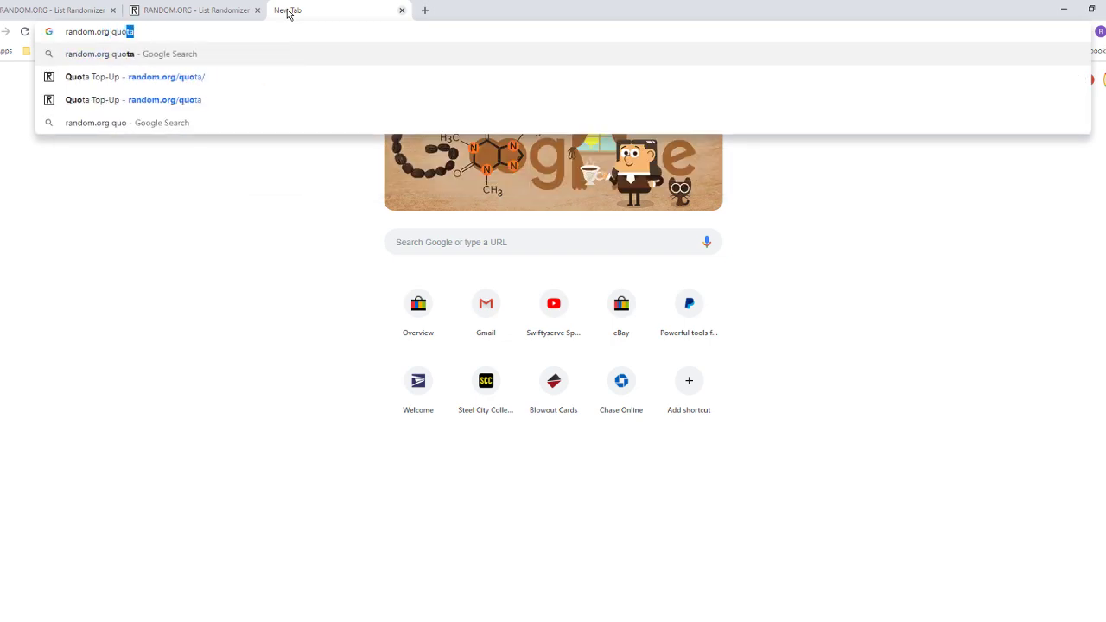
key(Down)
key(Return)
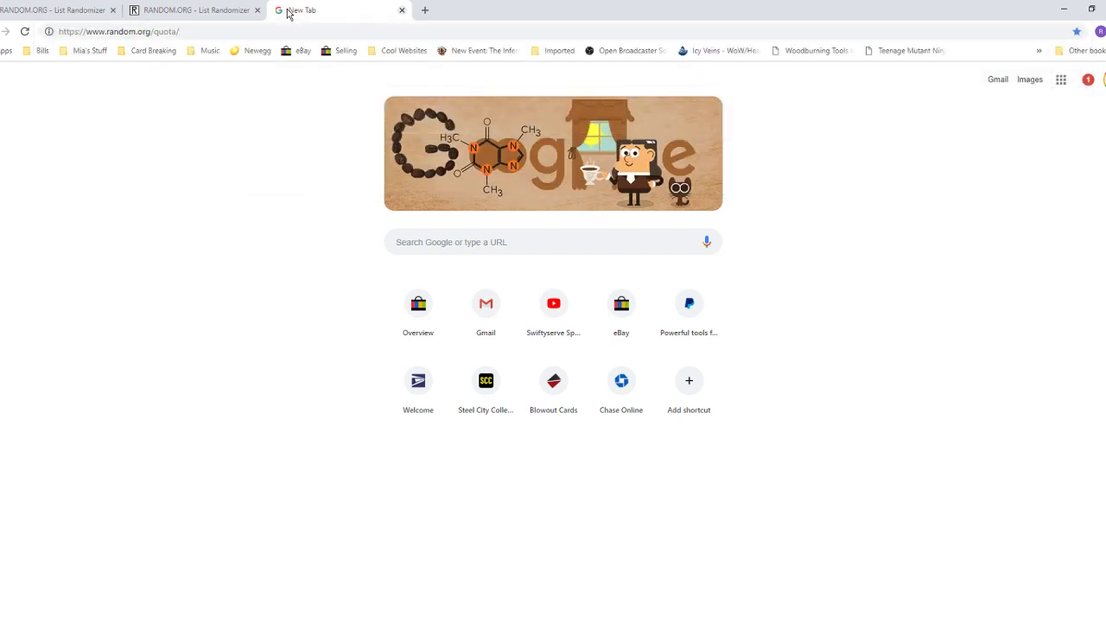
mouse_move(490, 196)
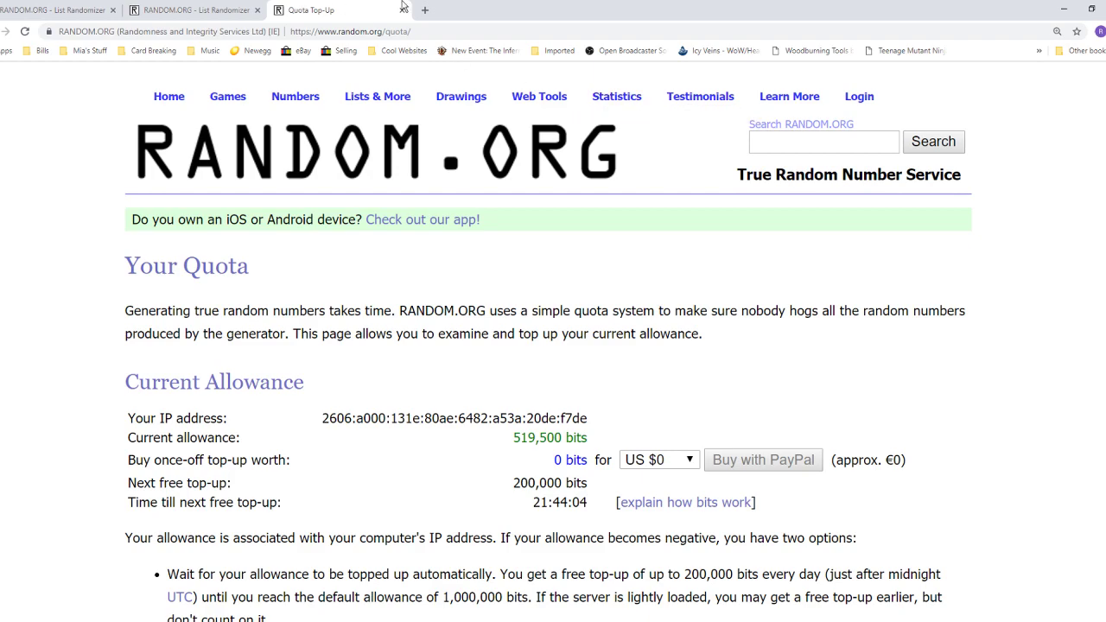
Open a fresh List Randomizer form and paste the box numbers into it
click(208, 10)
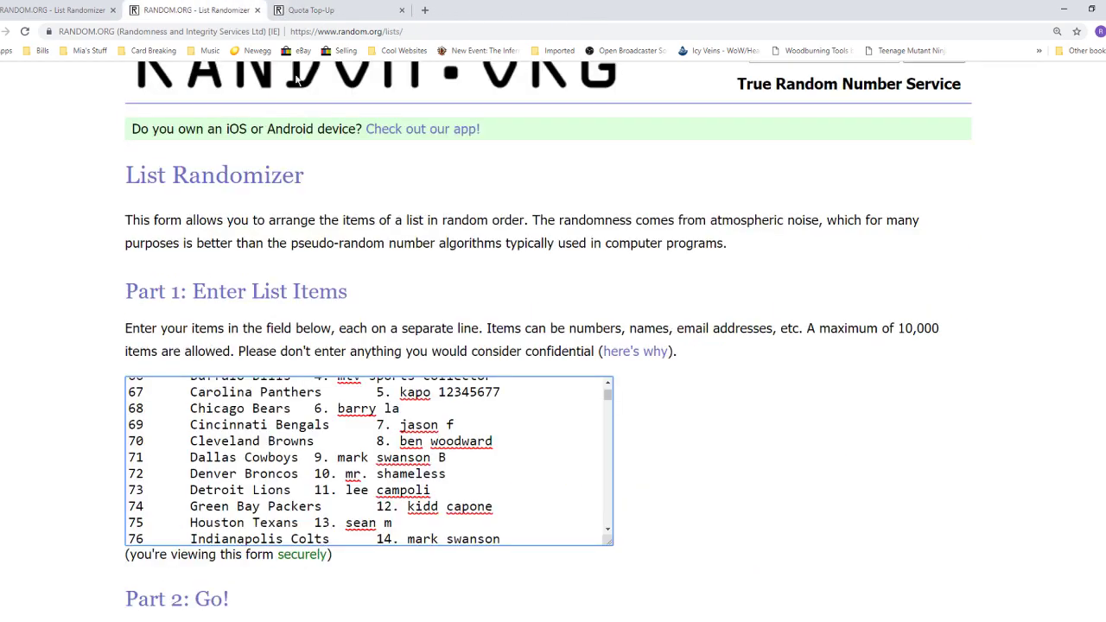
scroll(444, 140, up, 3)
mouse_move(363, 98)
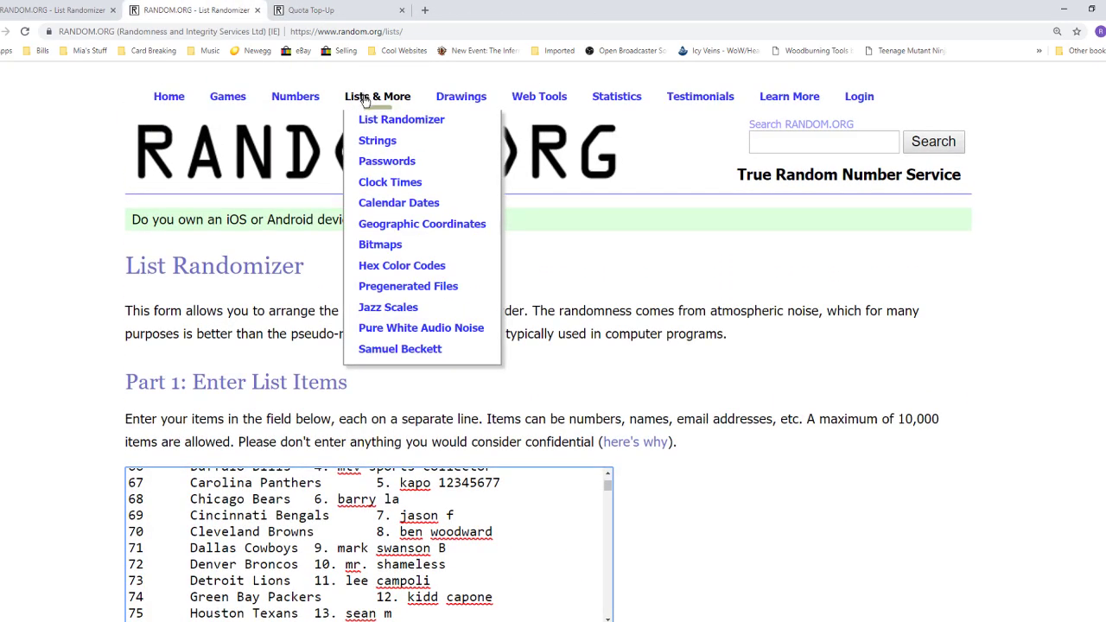
click(374, 130)
scroll(397, 229, down, 3)
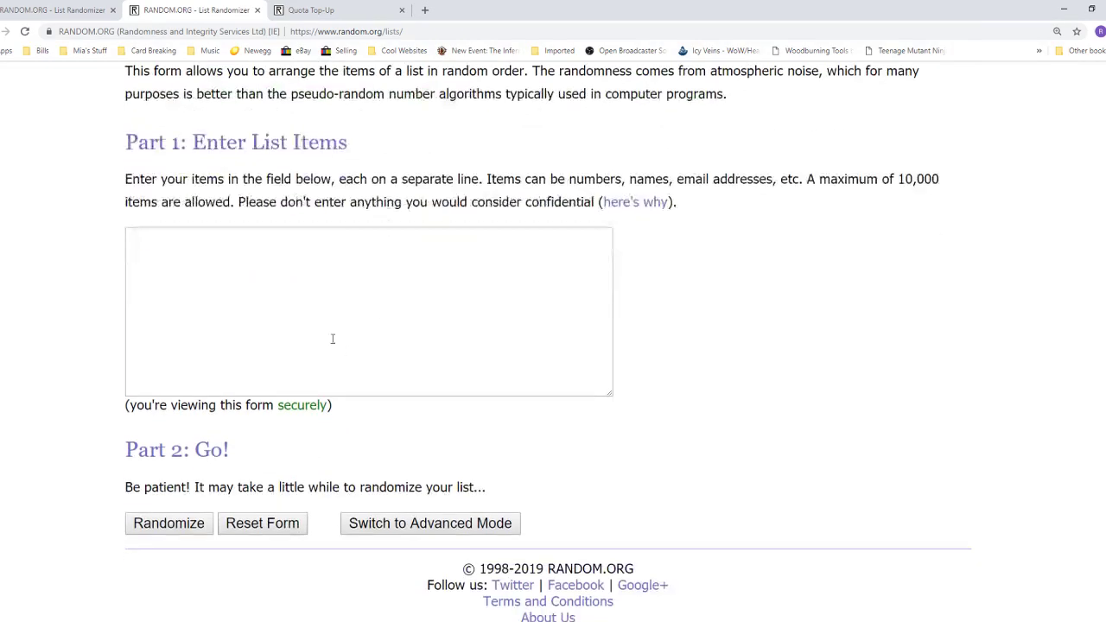
click(296, 289)
key(ctrl+v)
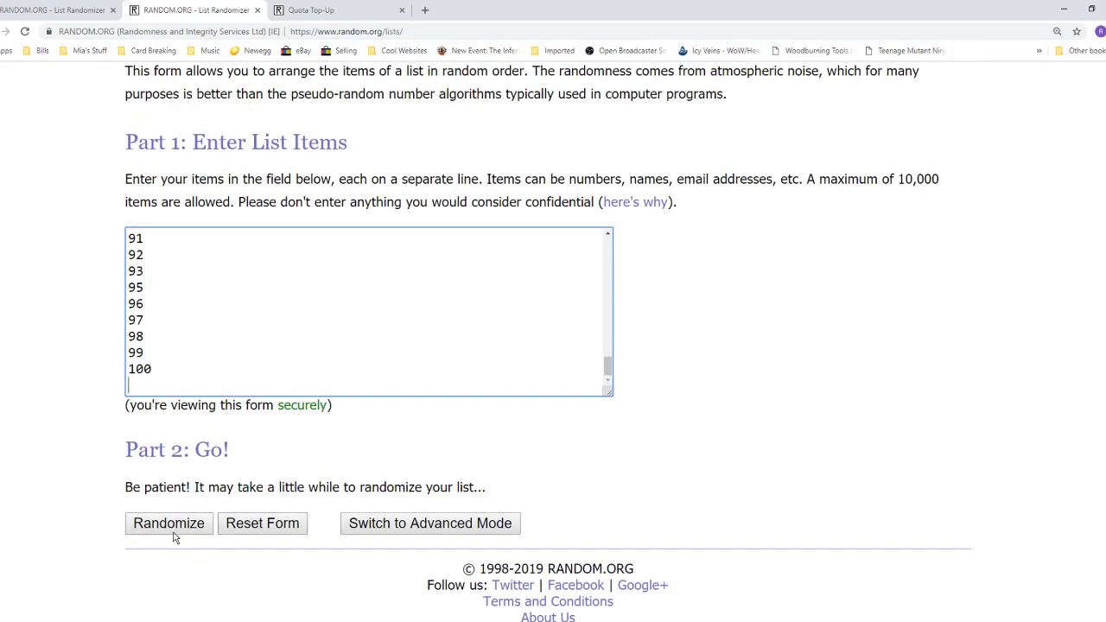
Randomize the pasted list five times in a row
click(177, 528)
scroll(178, 536, down, 15)
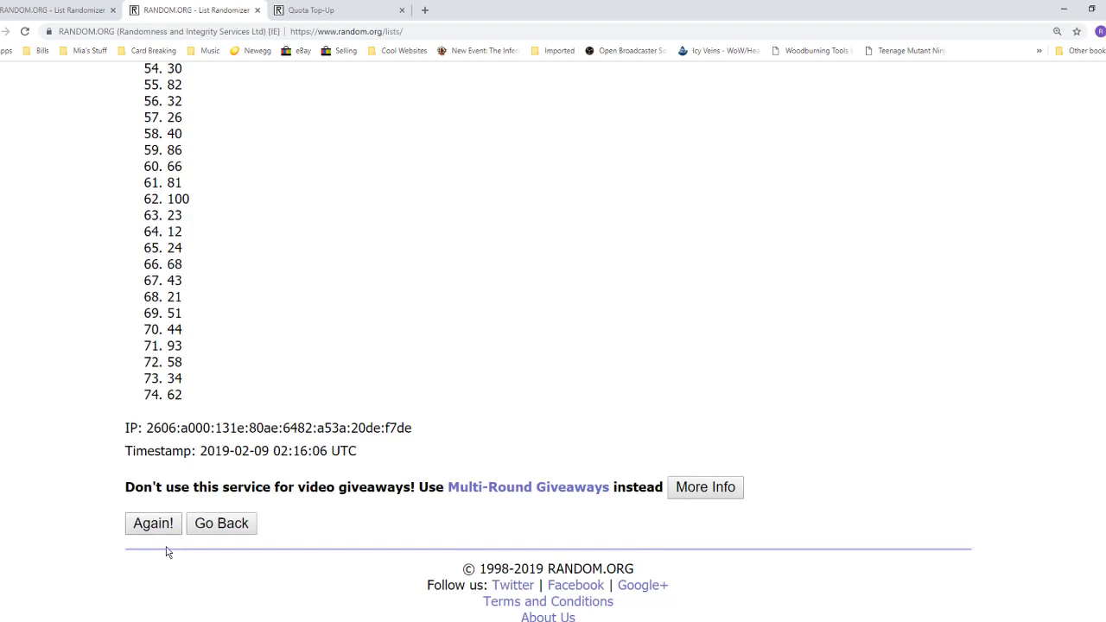
click(166, 525)
scroll(166, 529, down, 15)
click(164, 529)
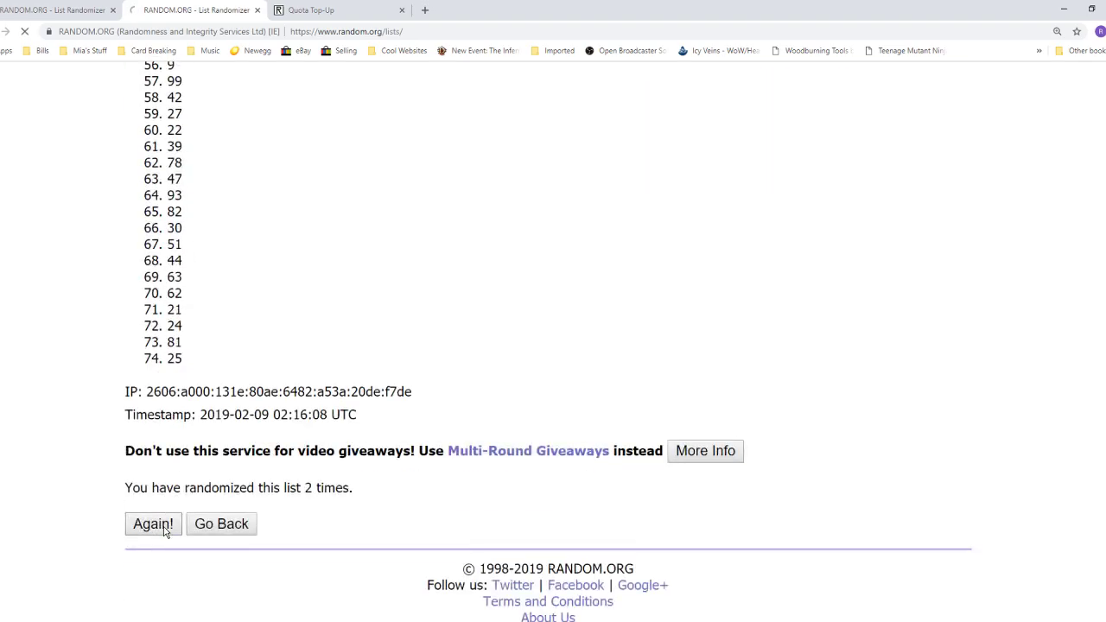
click(164, 529)
scroll(164, 529, down, 10)
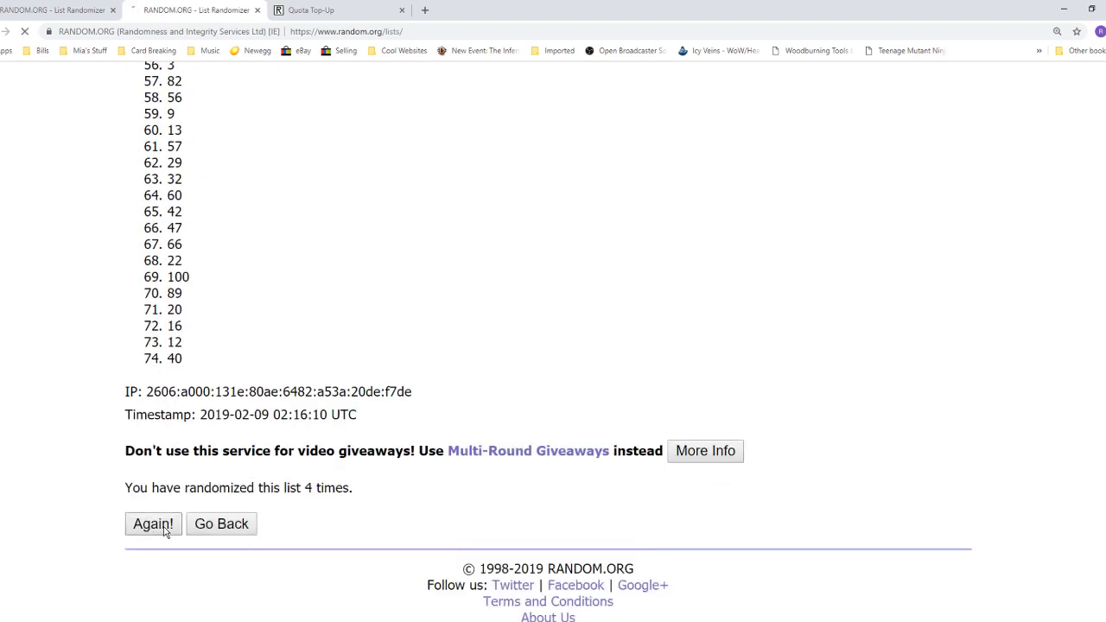
click(163, 524)
scroll(186, 519, down, 15)
Select the top result, 79, and minimize the browser
drag(261, 489, 373, 489)
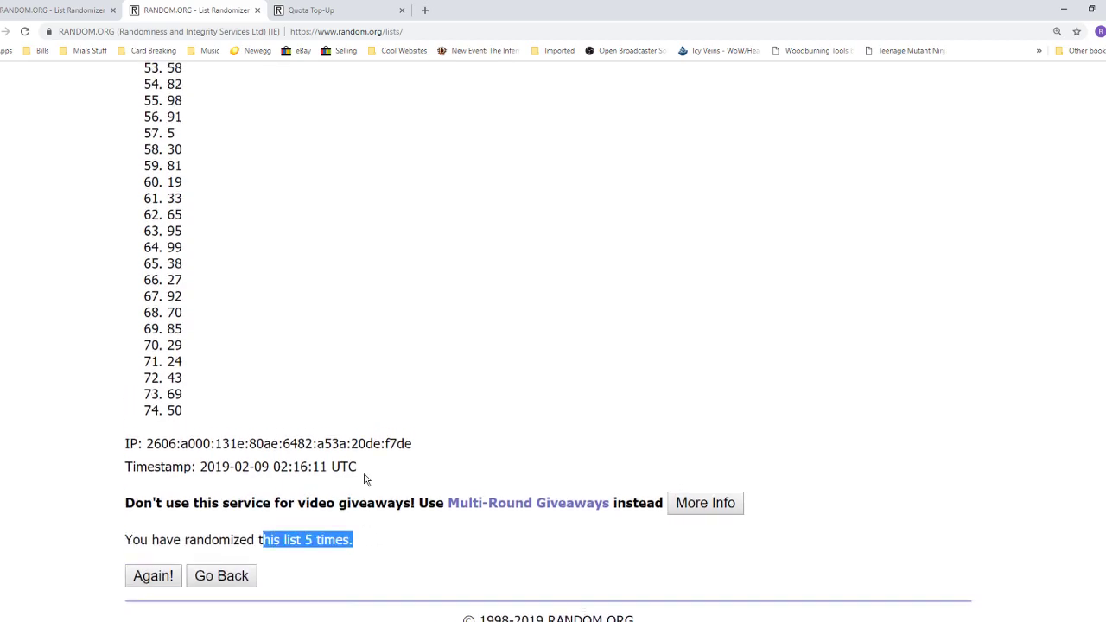
scroll(367, 475, up, 15)
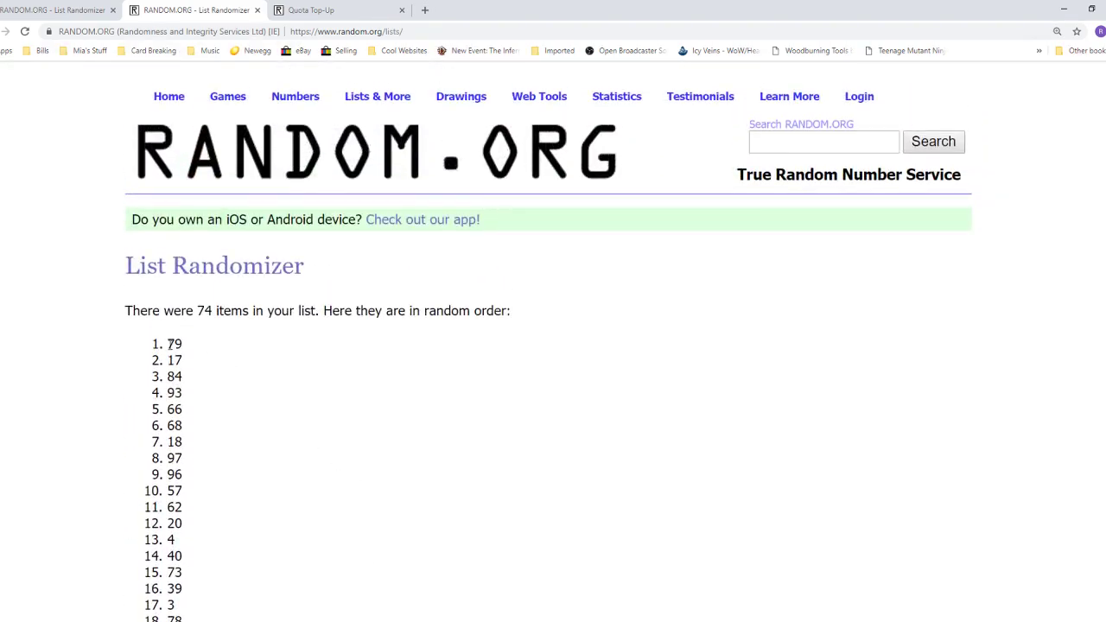
double_click(174, 344)
key(ctrl+c)
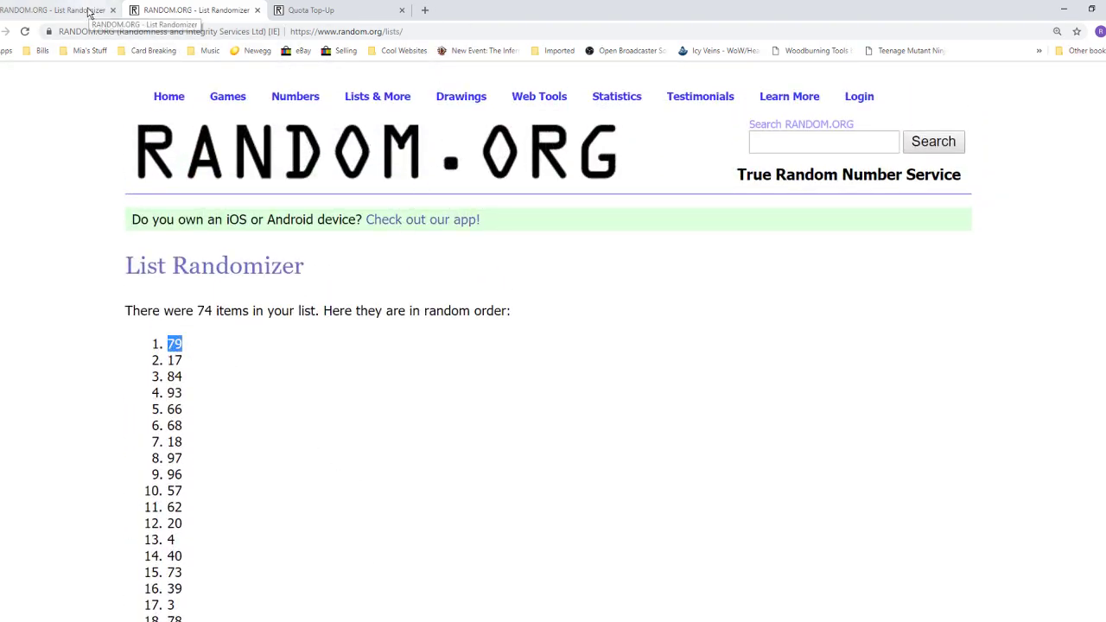
click(1065, 11)
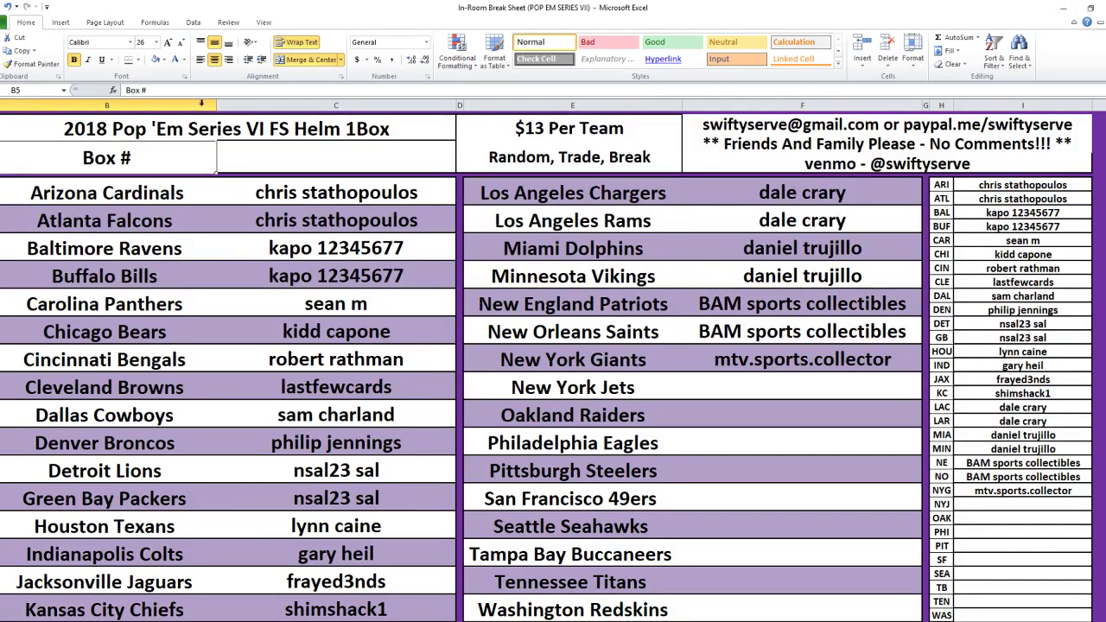
Paste 79 after 'Box #' in the B5 label so it reads Box #79
key(F2)
key(ctrl+v)
click(335, 156)
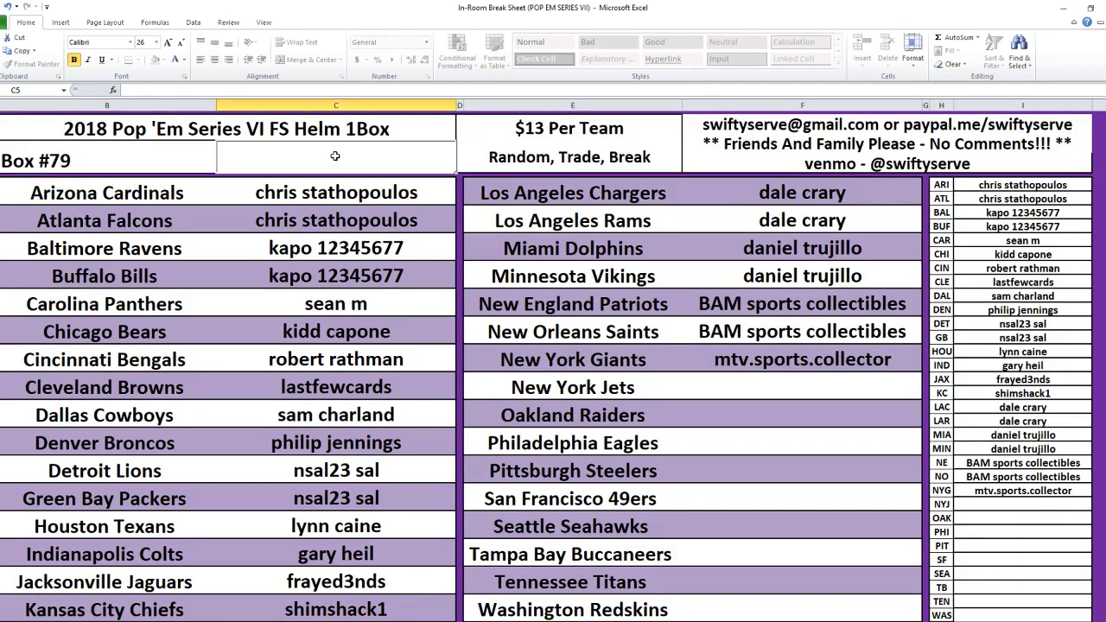
click(1013, 505)
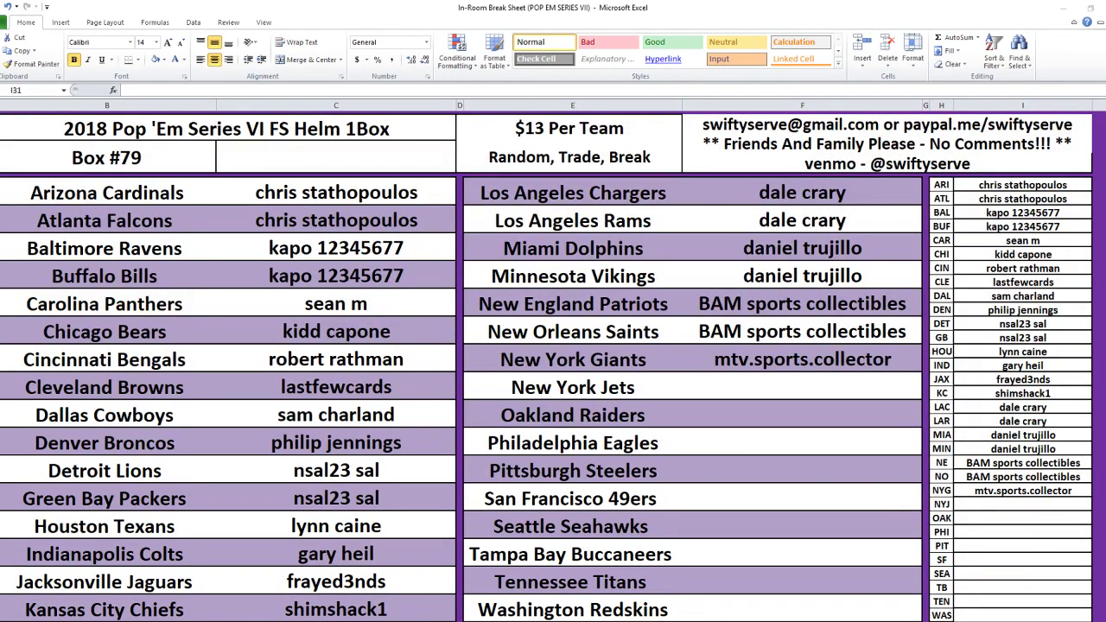
click(1028, 502)
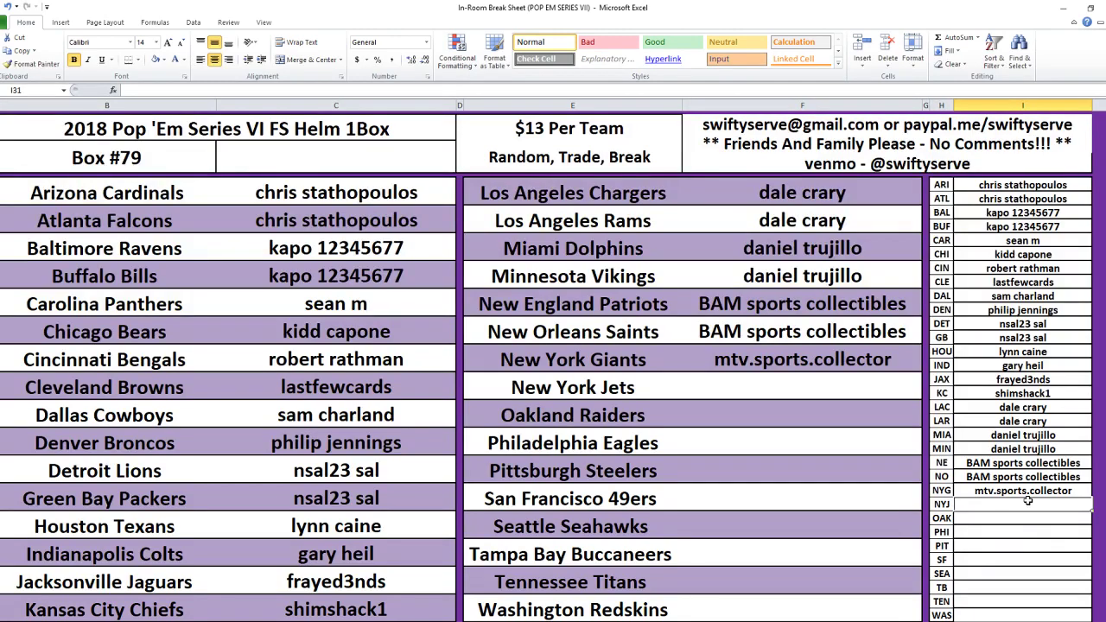
key(Return)
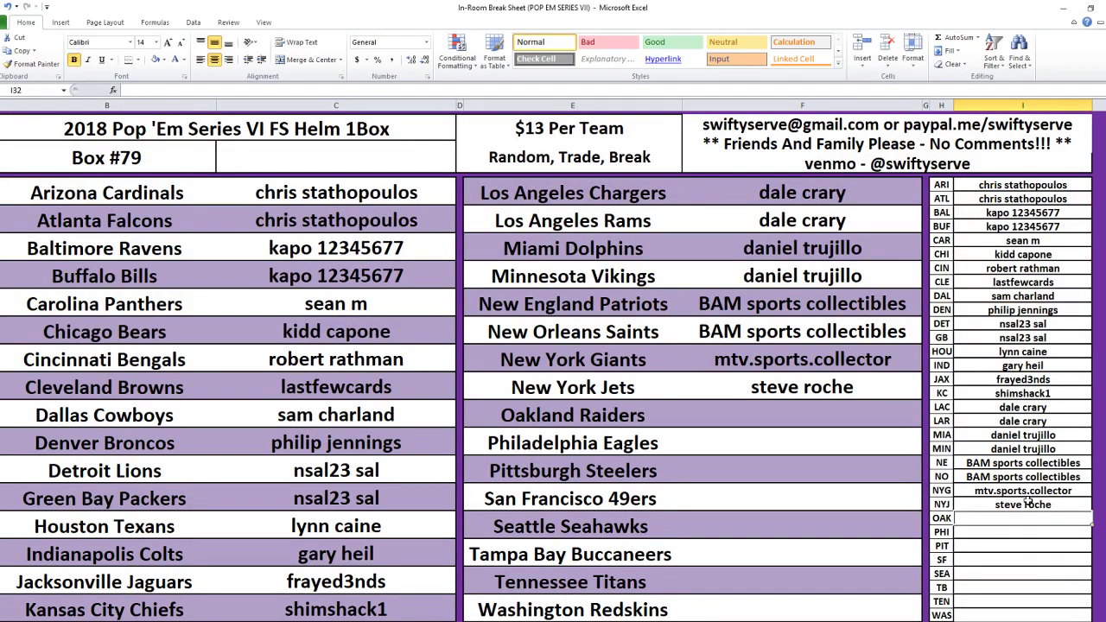
text(mtv.sports.collector)
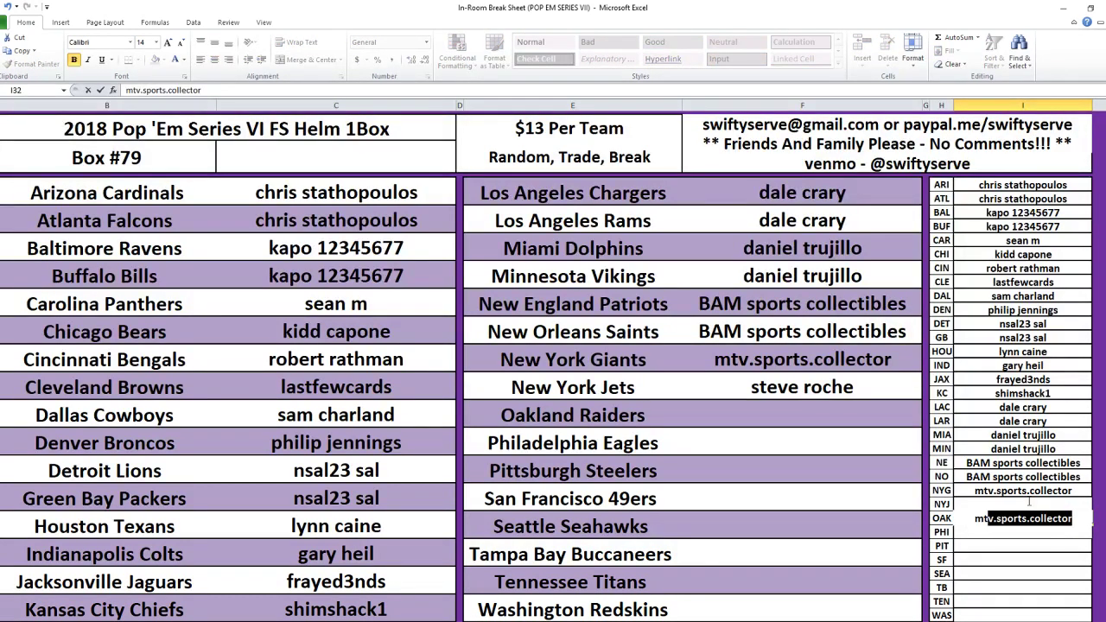
key(Return)
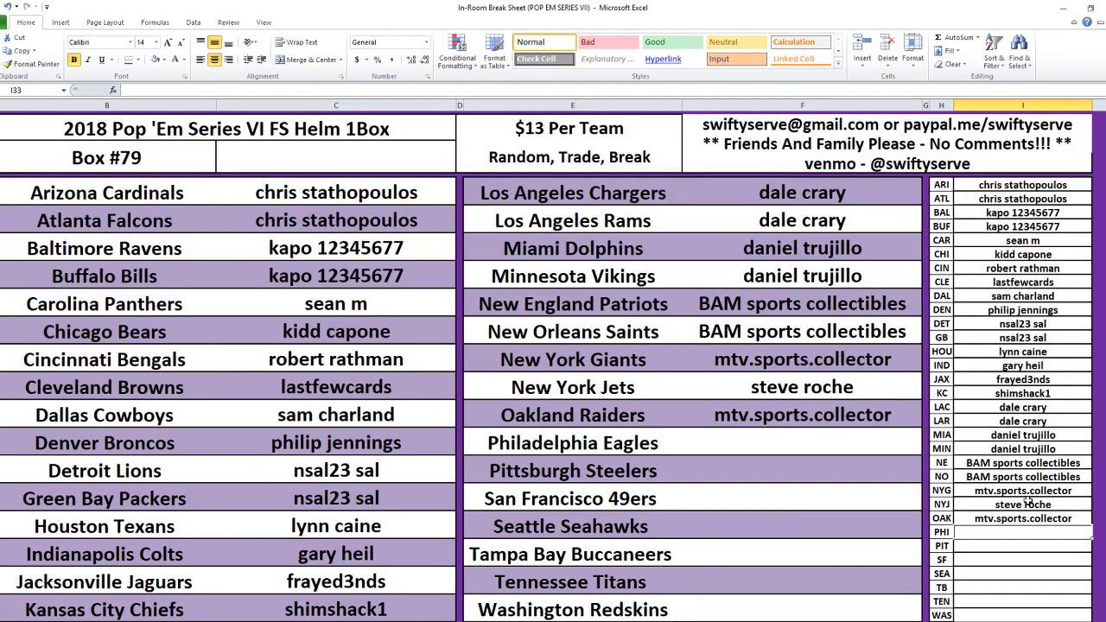
text(hellfi)
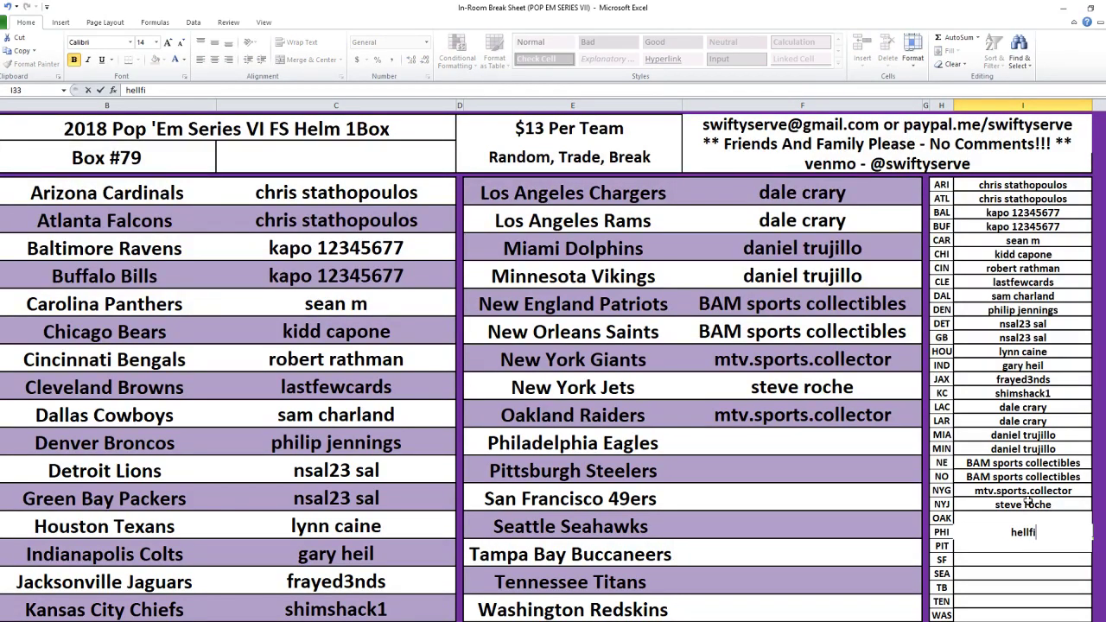
text(sh 970)
key(Return)
text(hellfish 970)
key(Return)
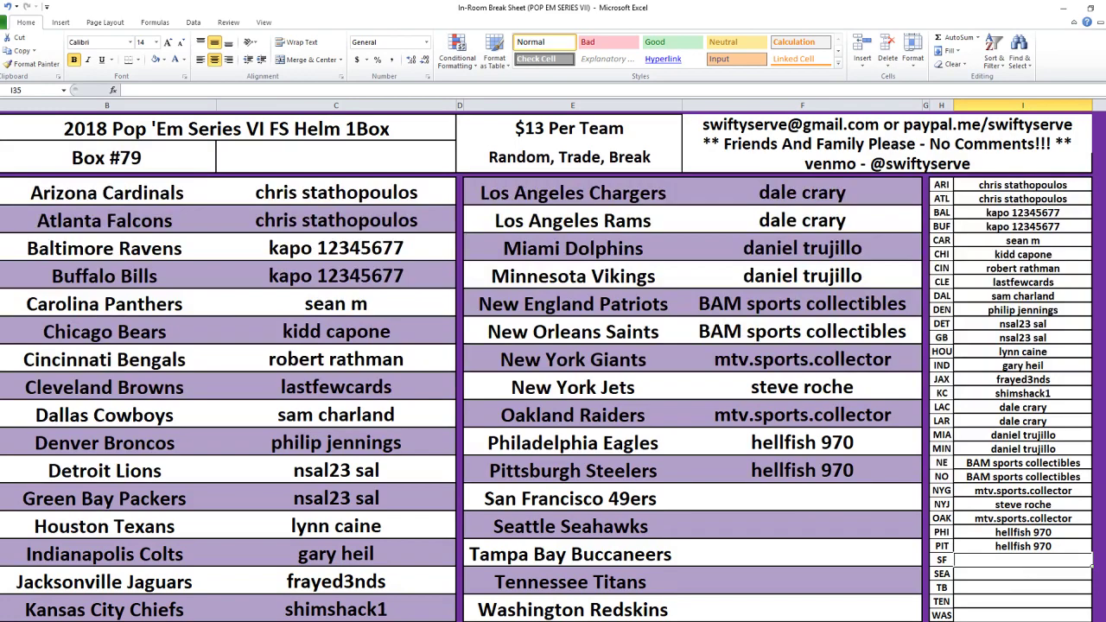
key(alt+Tab)
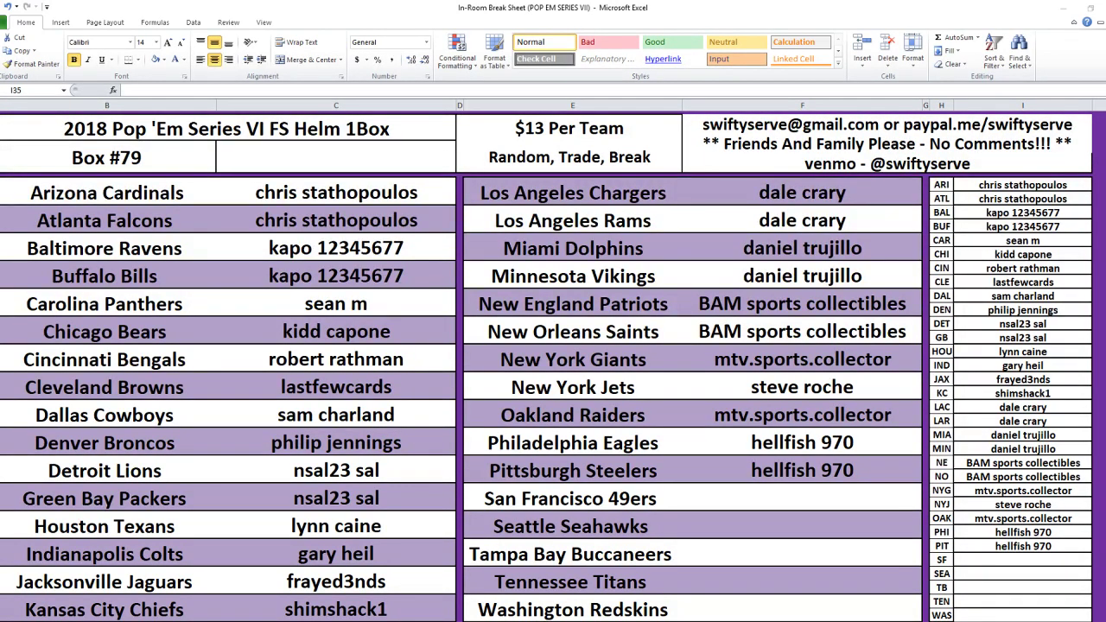
click(1024, 564)
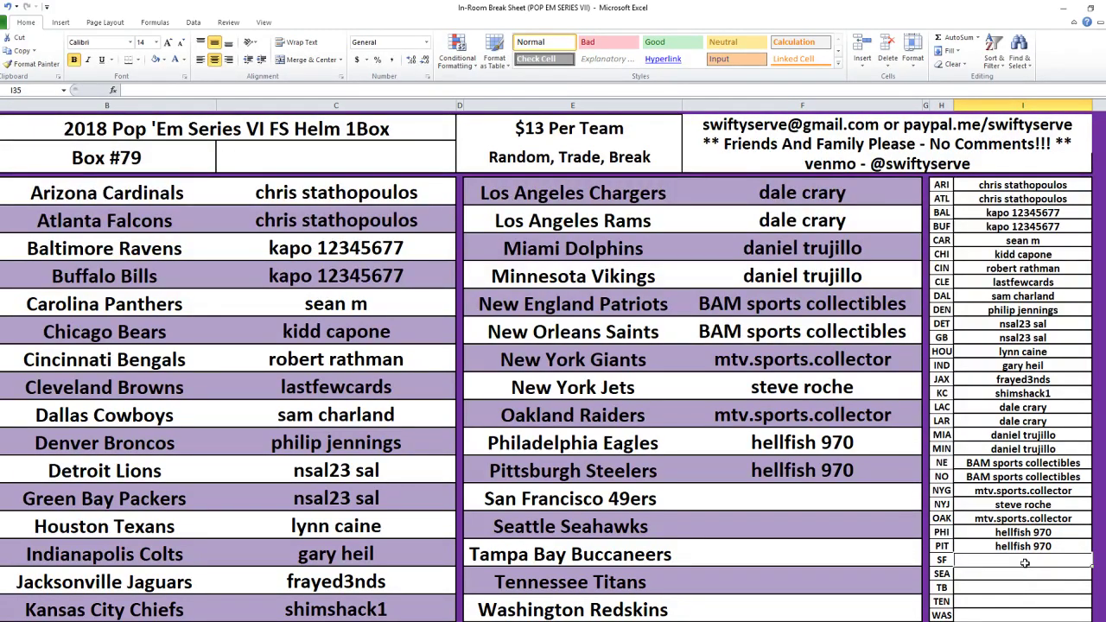
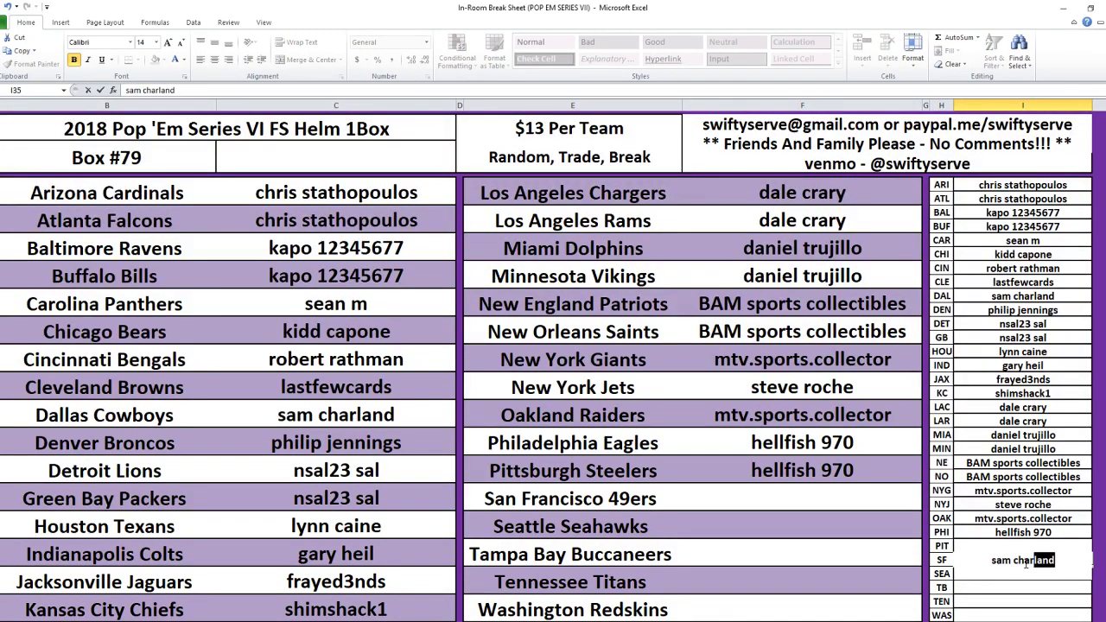
key(Return)
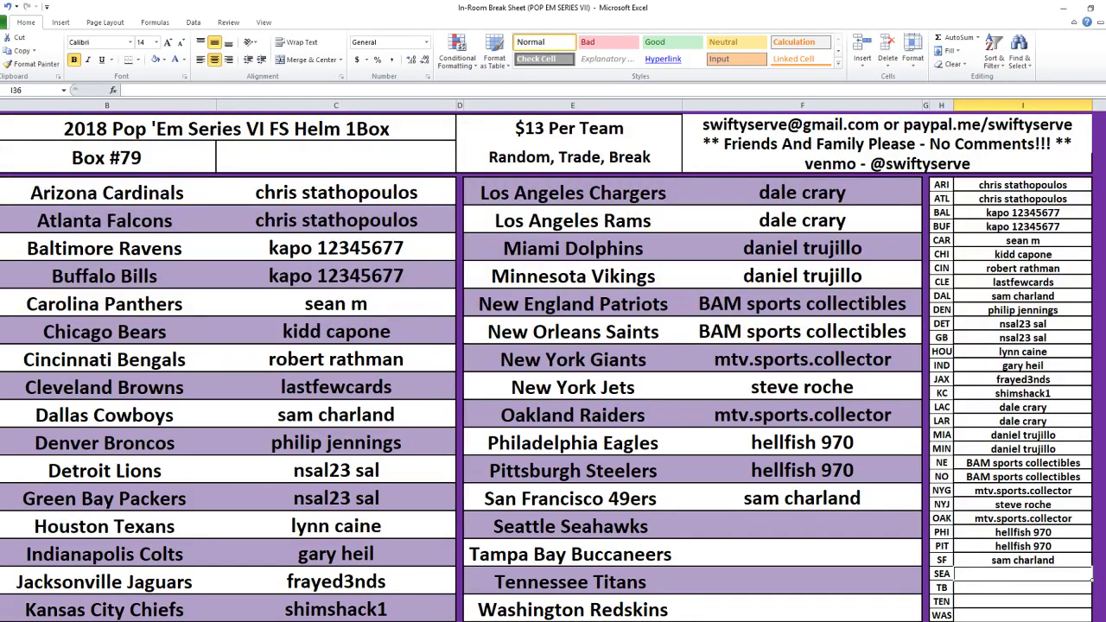
key(alt+Tab)
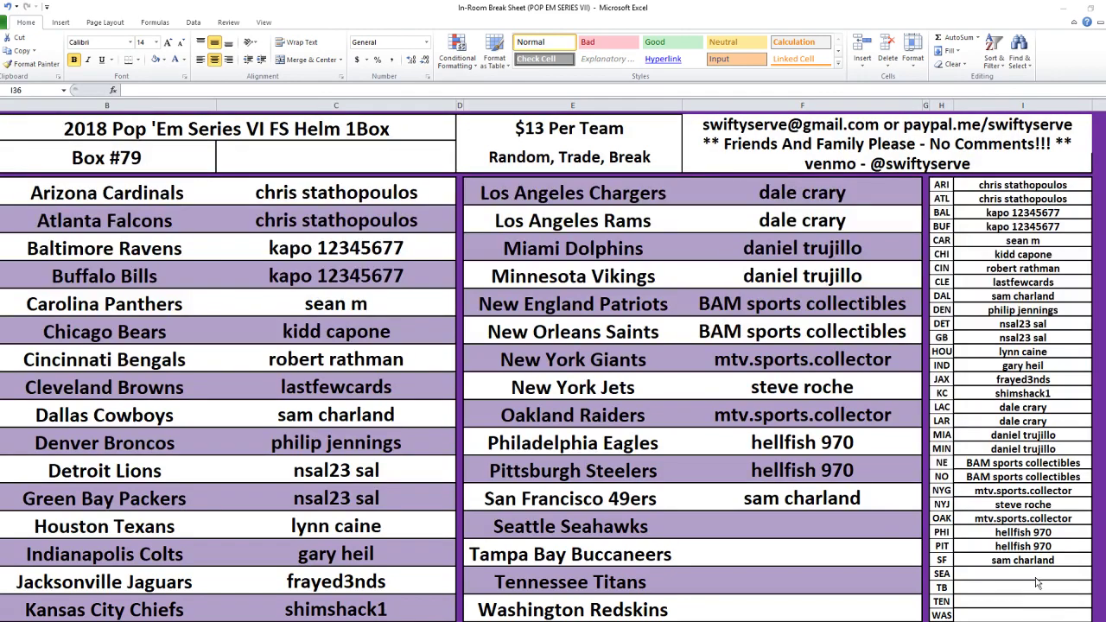
Fill the CLE and IND code and buyer cells green
drag(942, 366, 975, 367)
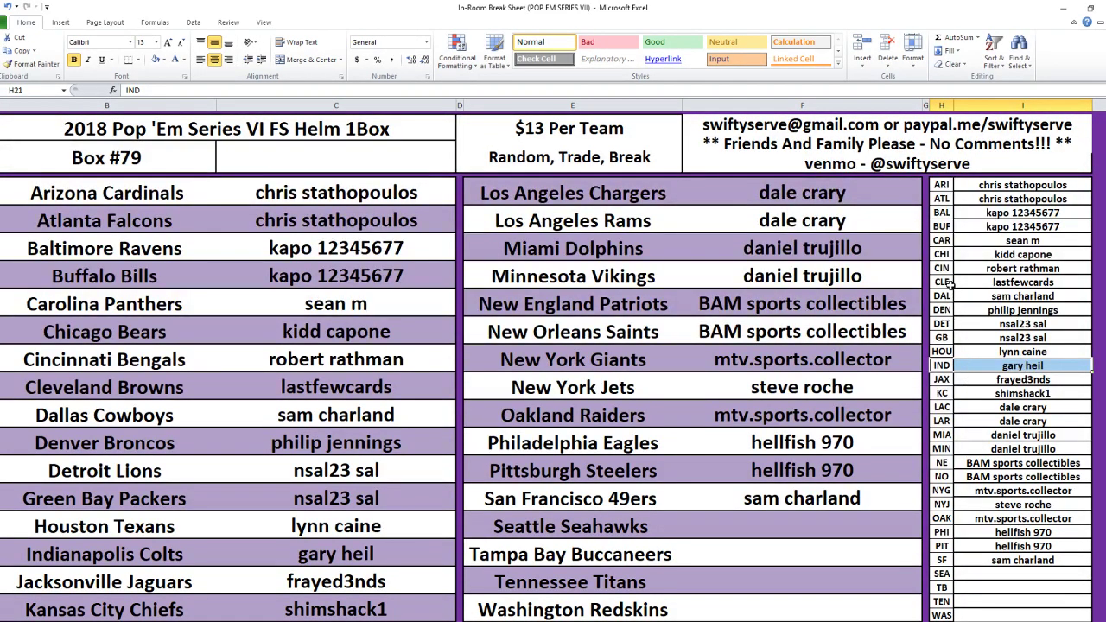
drag(944, 282, 968, 285)
click(164, 59)
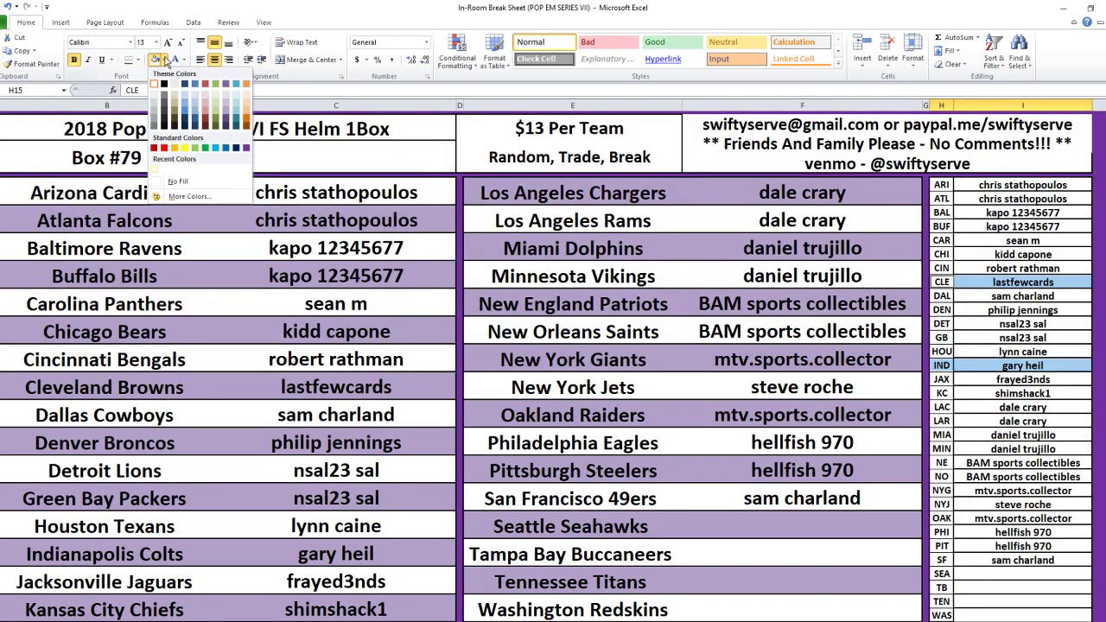
click(205, 152)
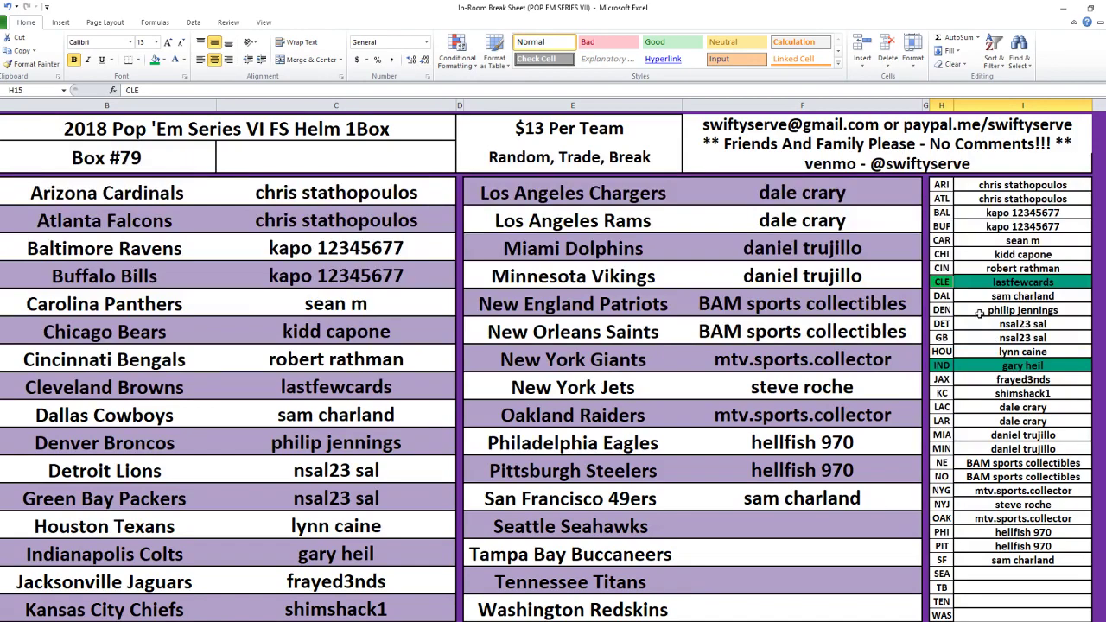
Fill the ARI, ATL, CAR, CHI, DEN, HOU and KC rows green
drag(944, 240, 963, 239)
drag(944, 184, 961, 201)
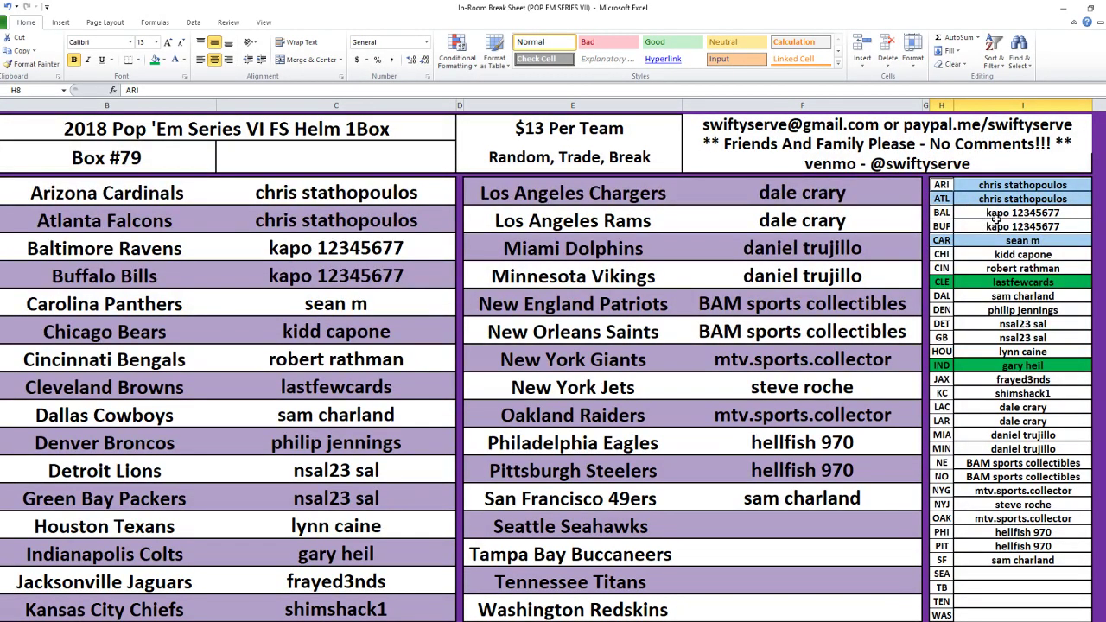
drag(951, 310, 964, 311)
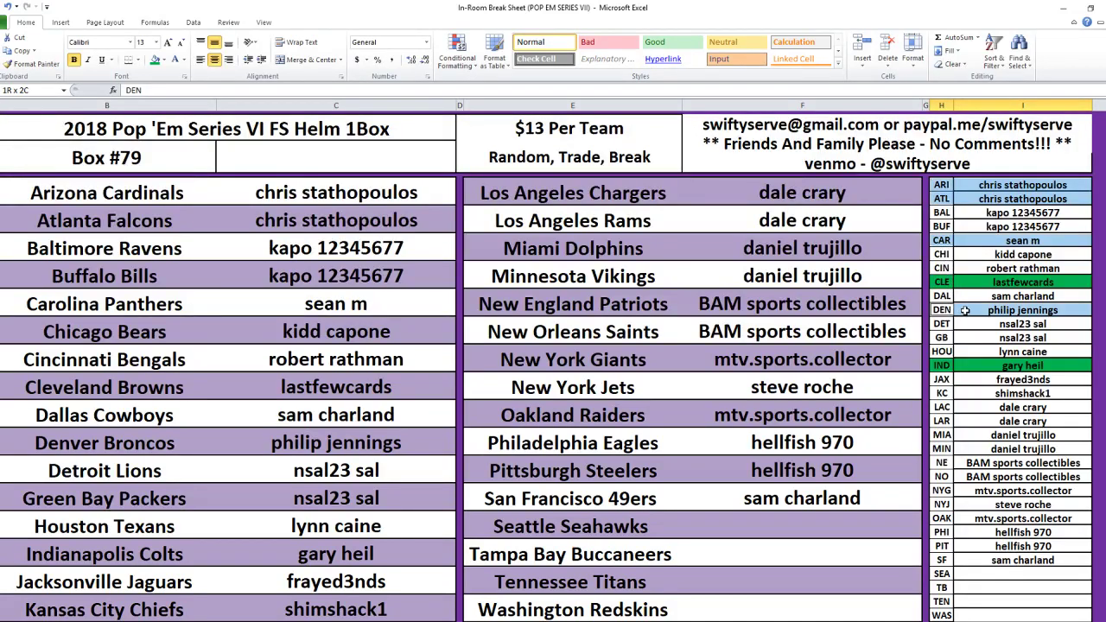
drag(951, 351, 960, 350)
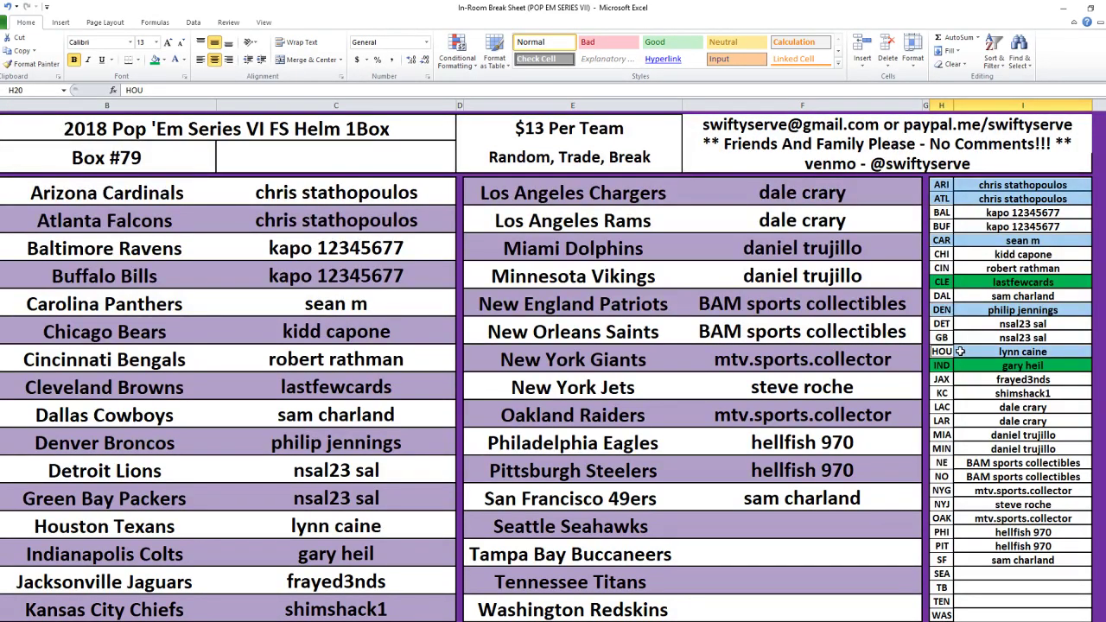
drag(947, 394, 971, 392)
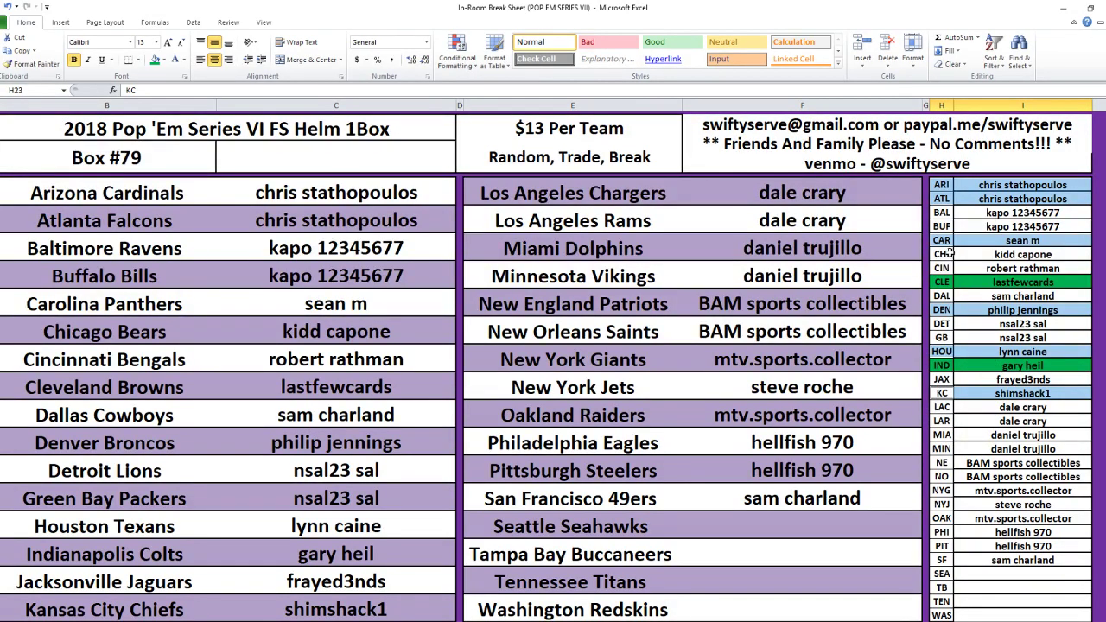
drag(950, 255, 963, 256)
click(156, 59)
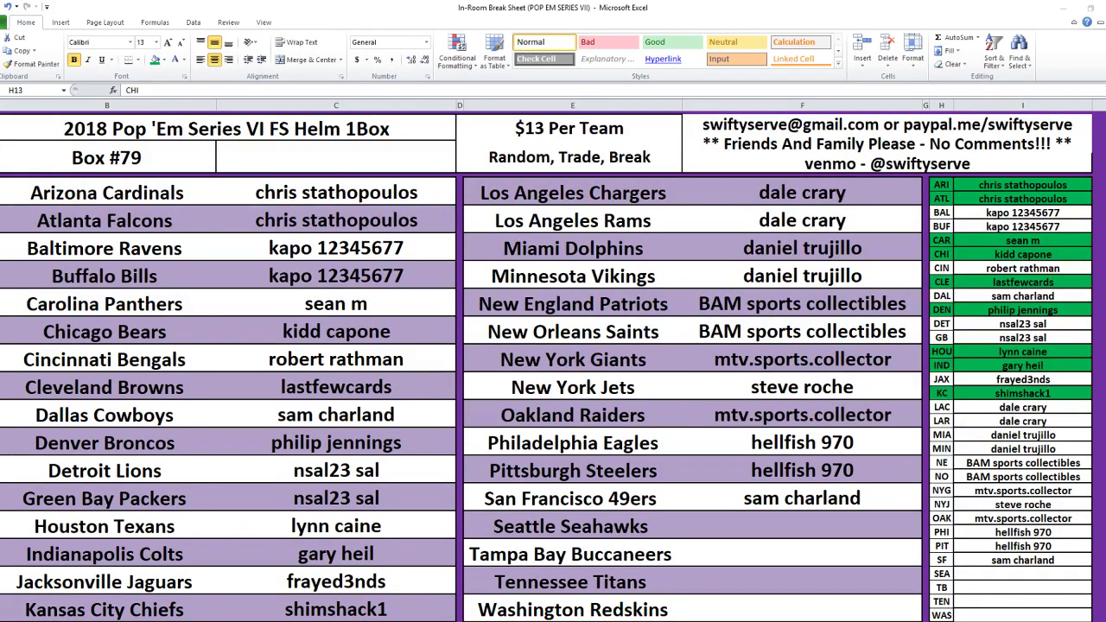
Enter the buyer names for SEA, TB, TEN and WAS in I36:I39
click(1029, 571)
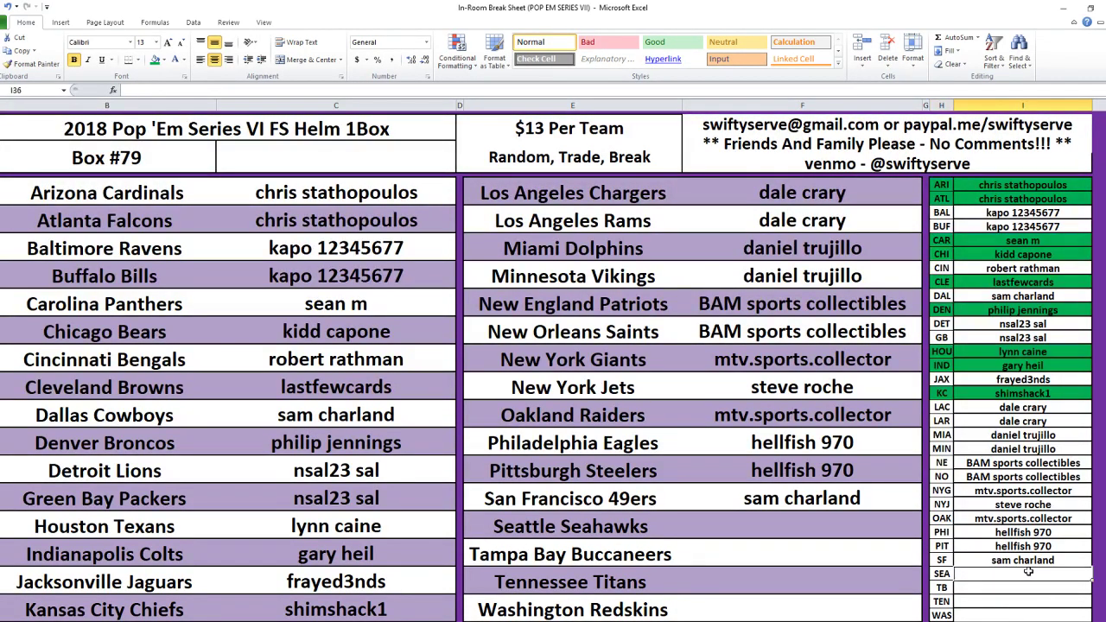
key(Return)
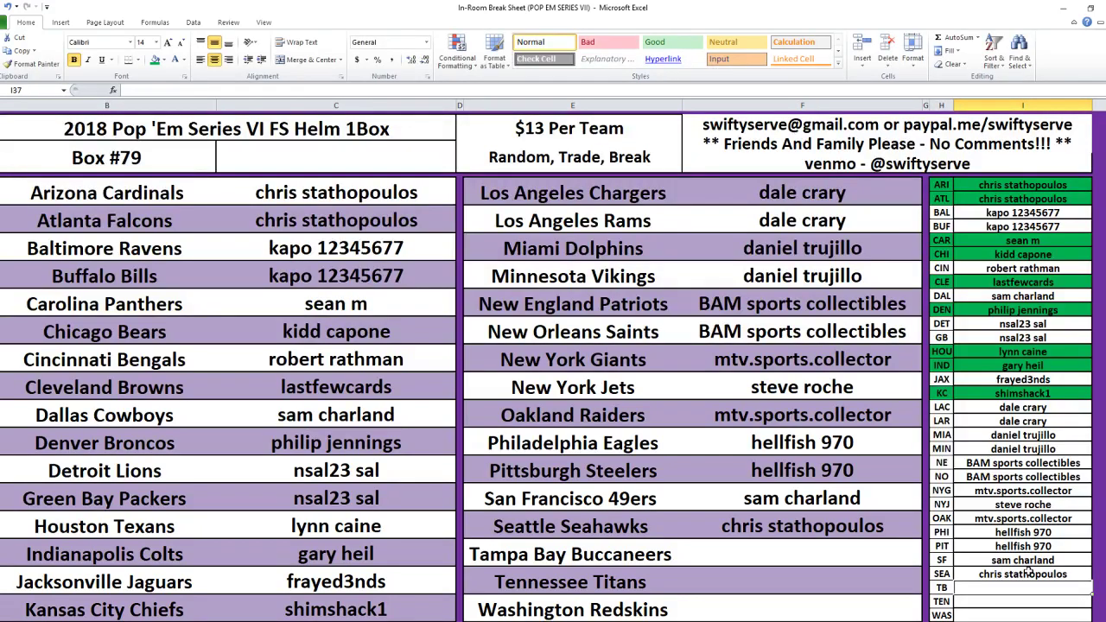
key(Return)
text(kapo 12345677)
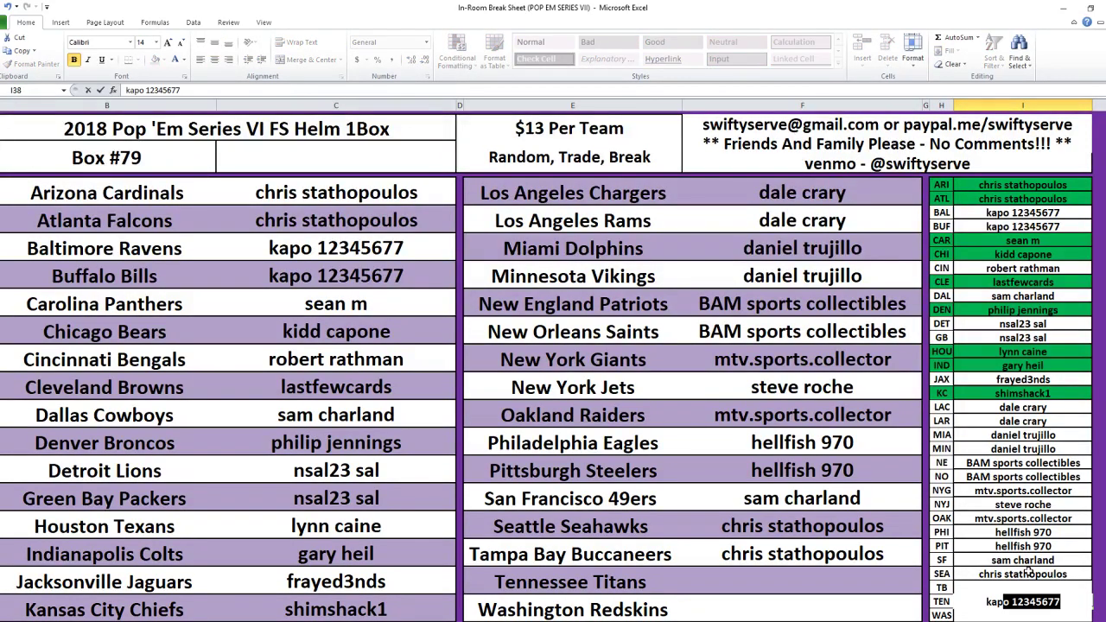
key(Return)
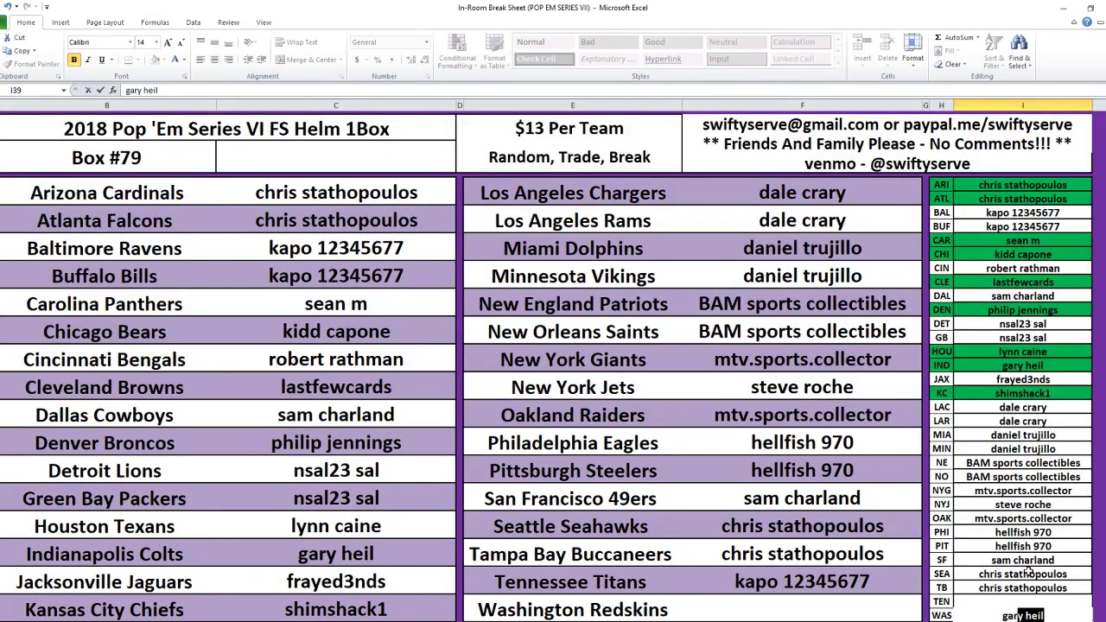
key(Return)
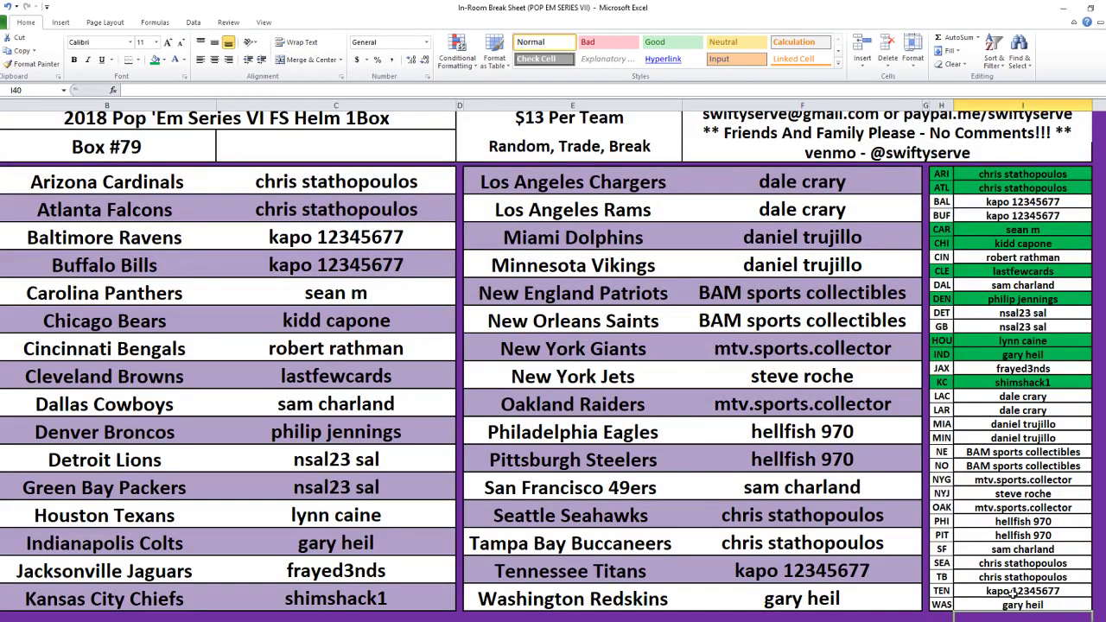
Select the H:I cells for BAL, BUF, CIN, DAL, DET, GB, JAX, NE, NO, NYG, OAK, SF, TEN and fill them green
scroll(1015, 593, up, 1)
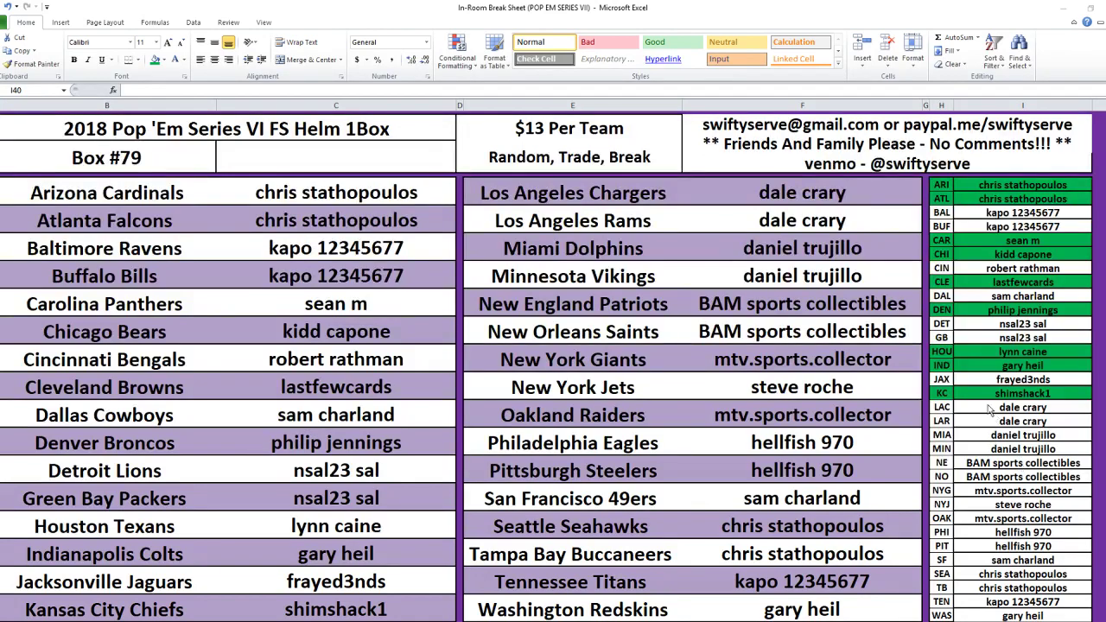
drag(943, 381, 970, 381)
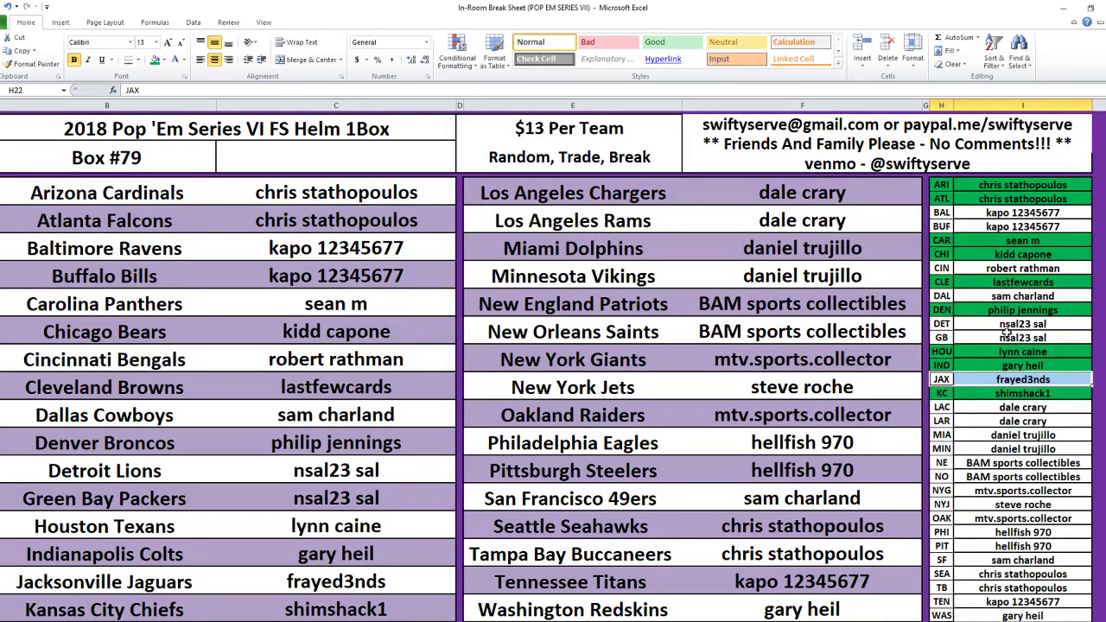
drag(945, 217, 966, 227)
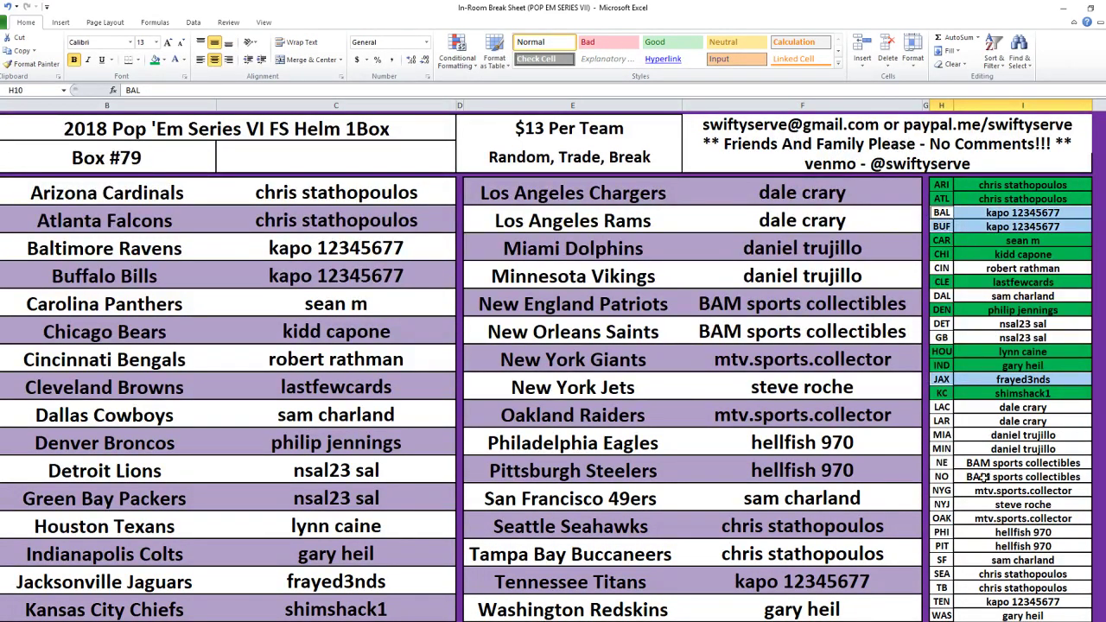
drag(959, 599, 977, 601)
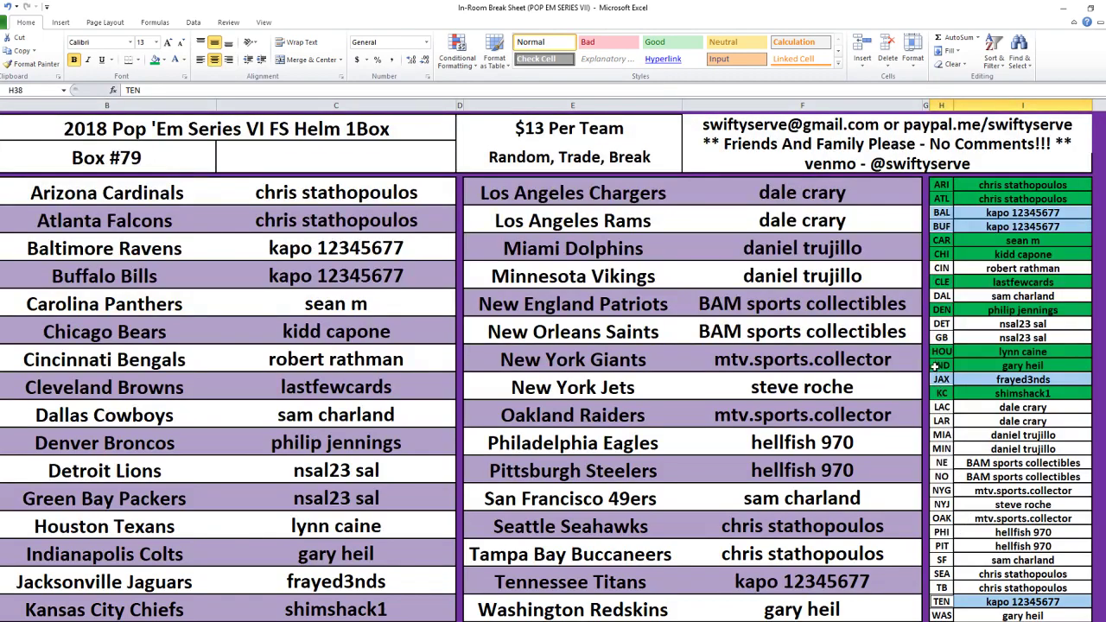
drag(940, 326, 959, 339)
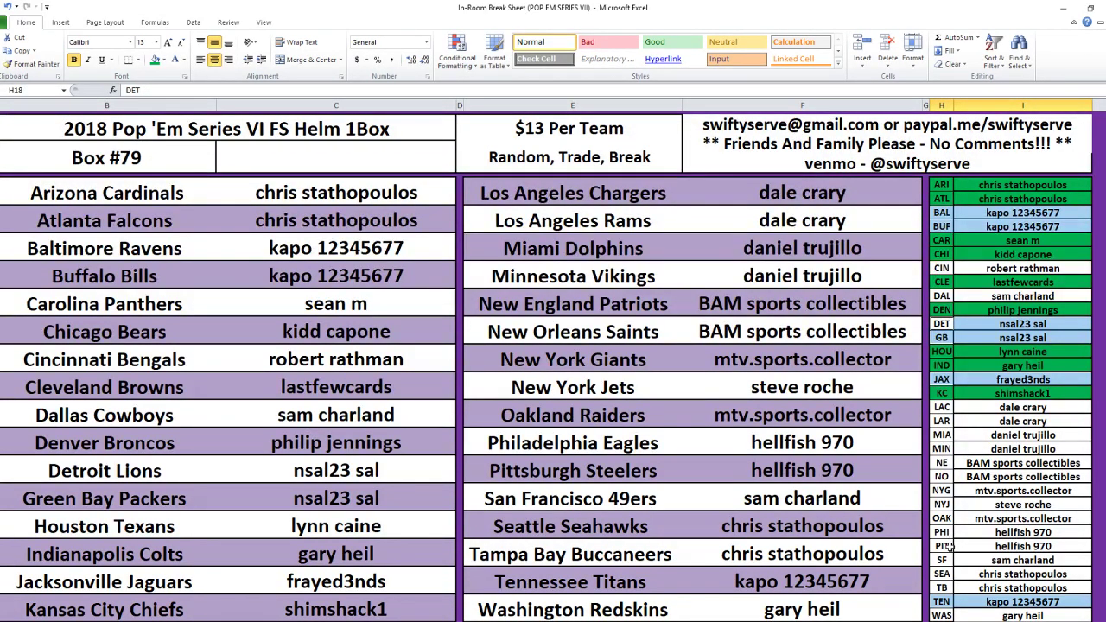
drag(947, 558, 961, 559)
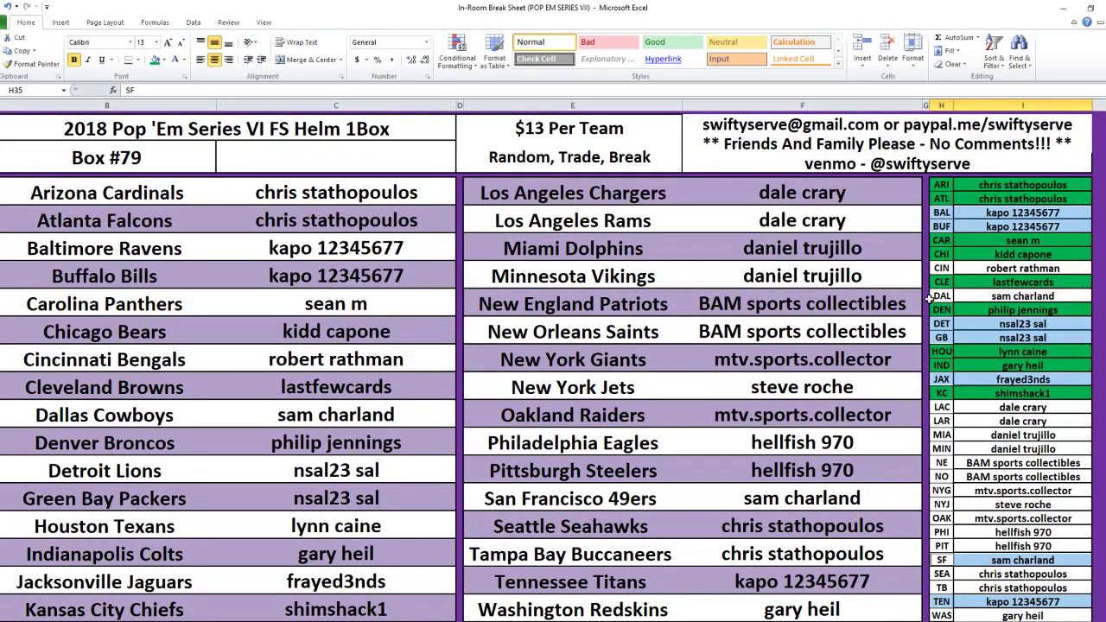
drag(940, 297, 959, 299)
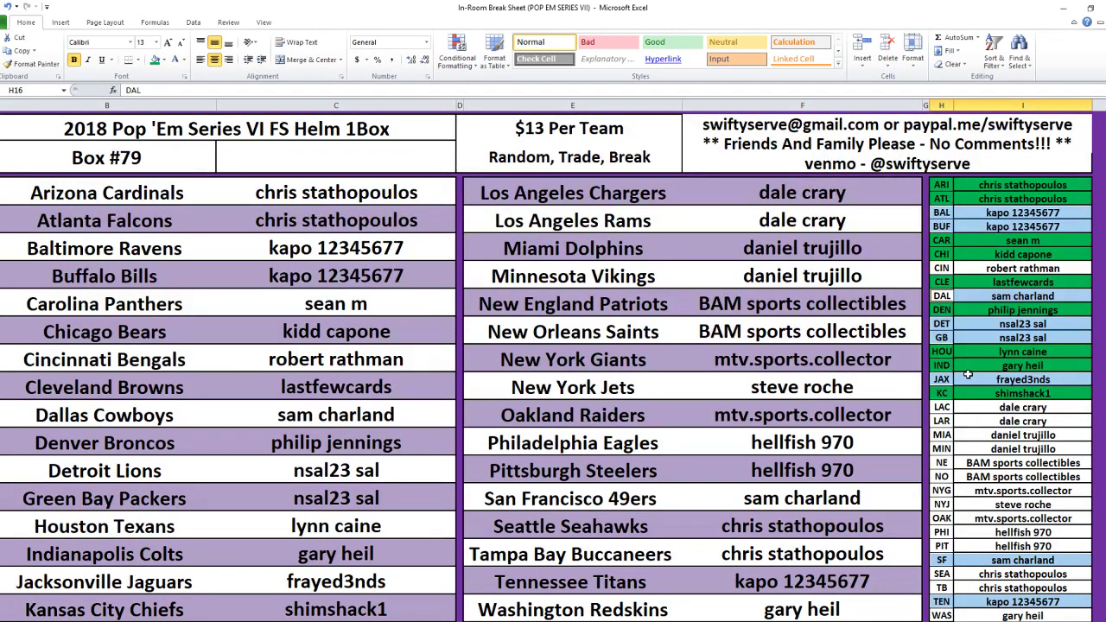
drag(940, 270, 961, 274)
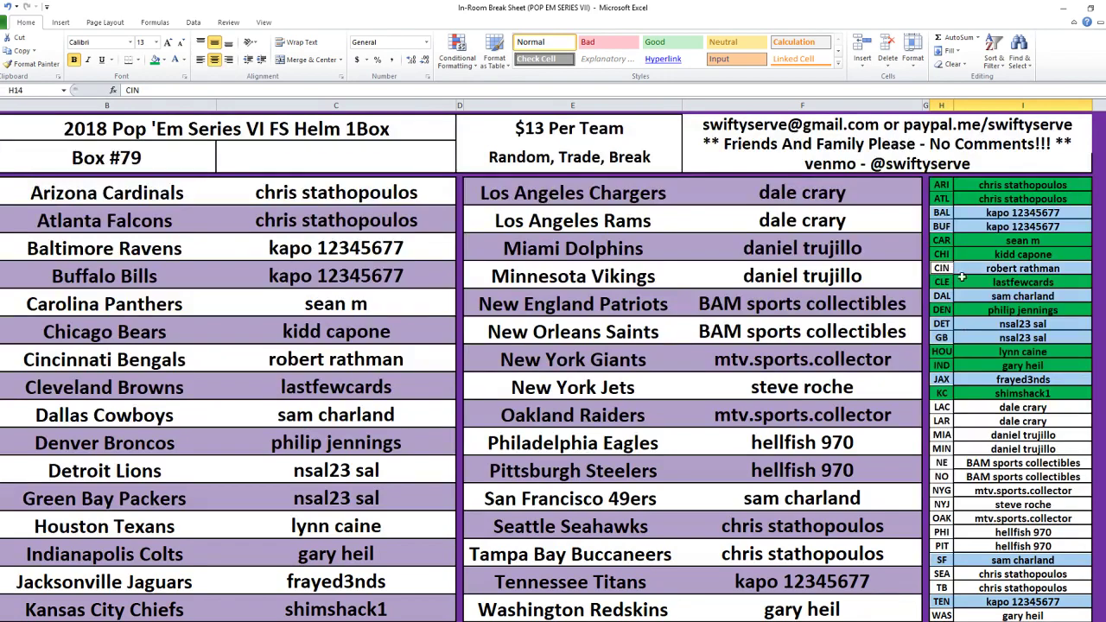
drag(942, 519, 963, 520)
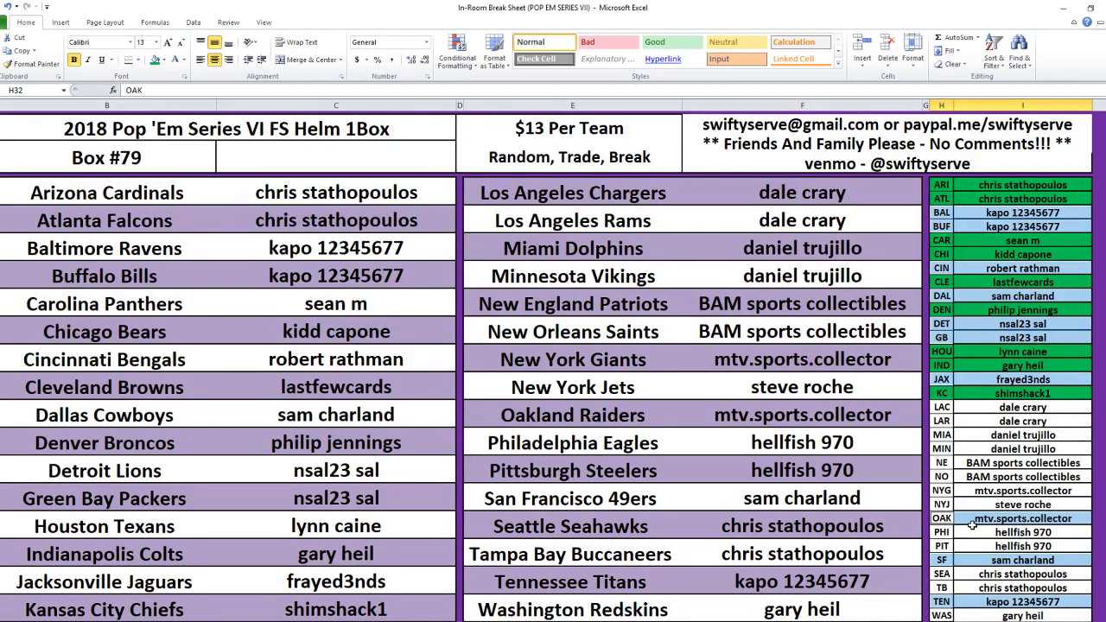
drag(945, 490, 968, 490)
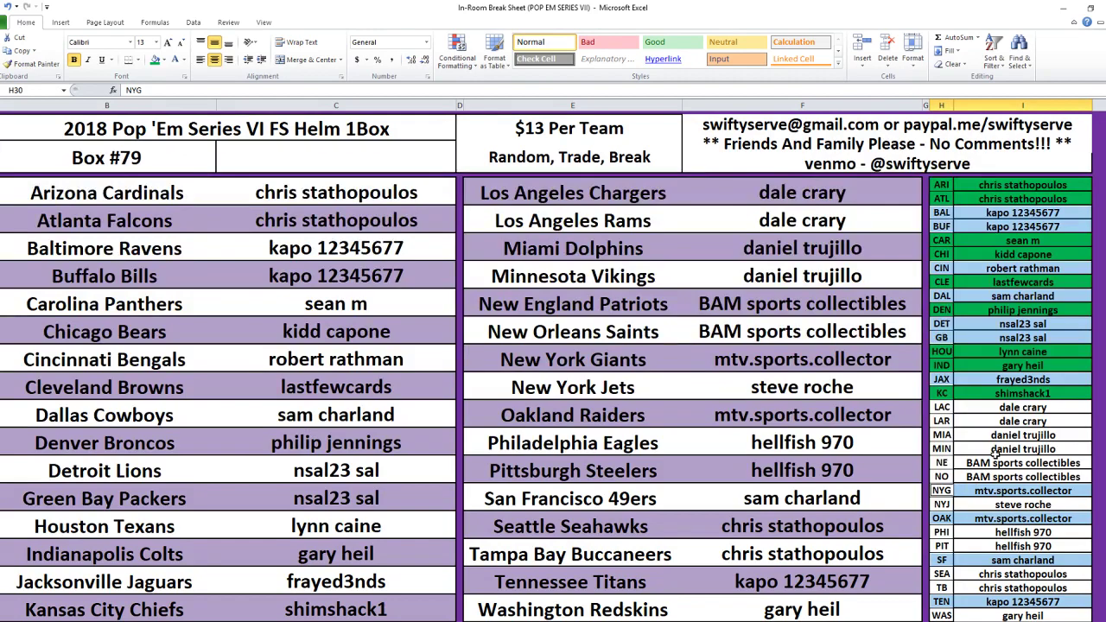
ctrl+click(949, 462)
drag(949, 462, 959, 476)
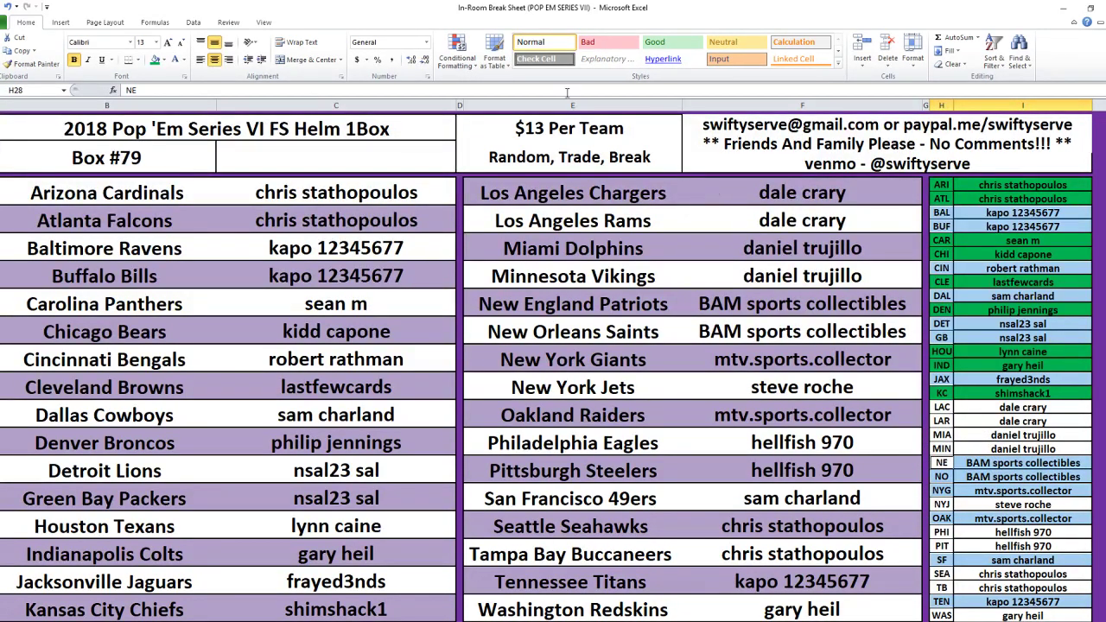
click(154, 59)
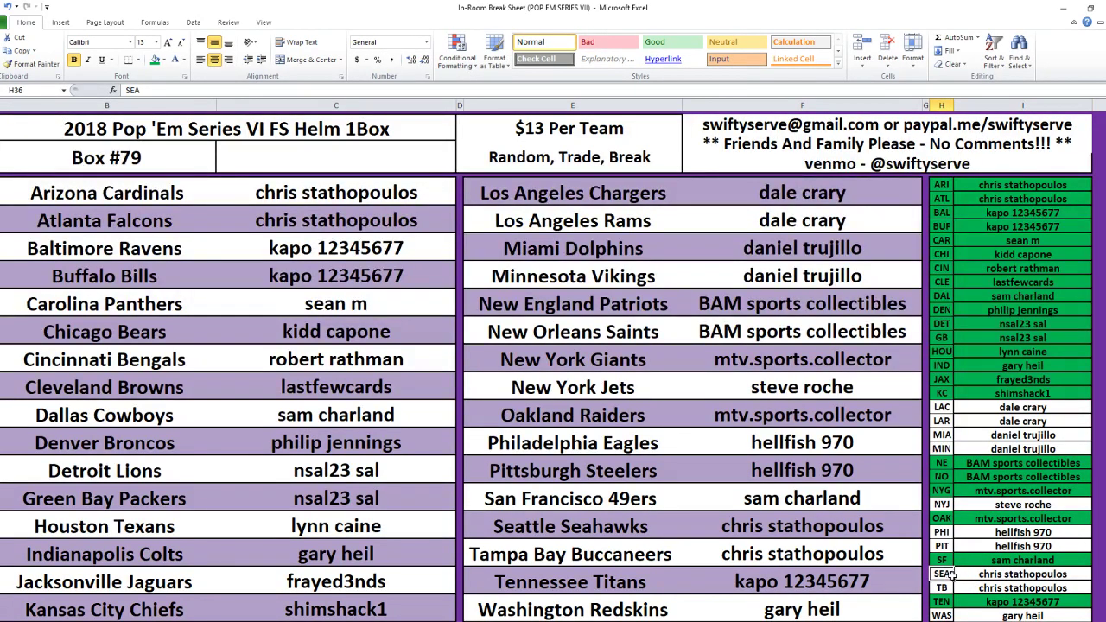
Apply green fill to the SEA/TB, LAC/LAR and PHI/PIT rows in columns H:I
drag(948, 573, 973, 588)
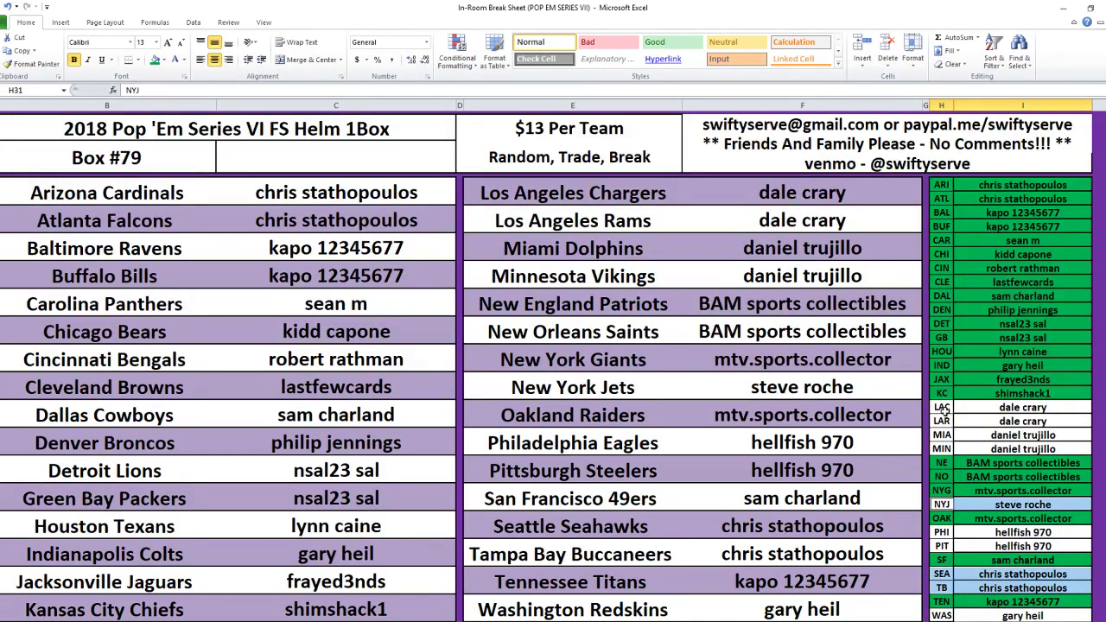
drag(947, 407, 970, 421)
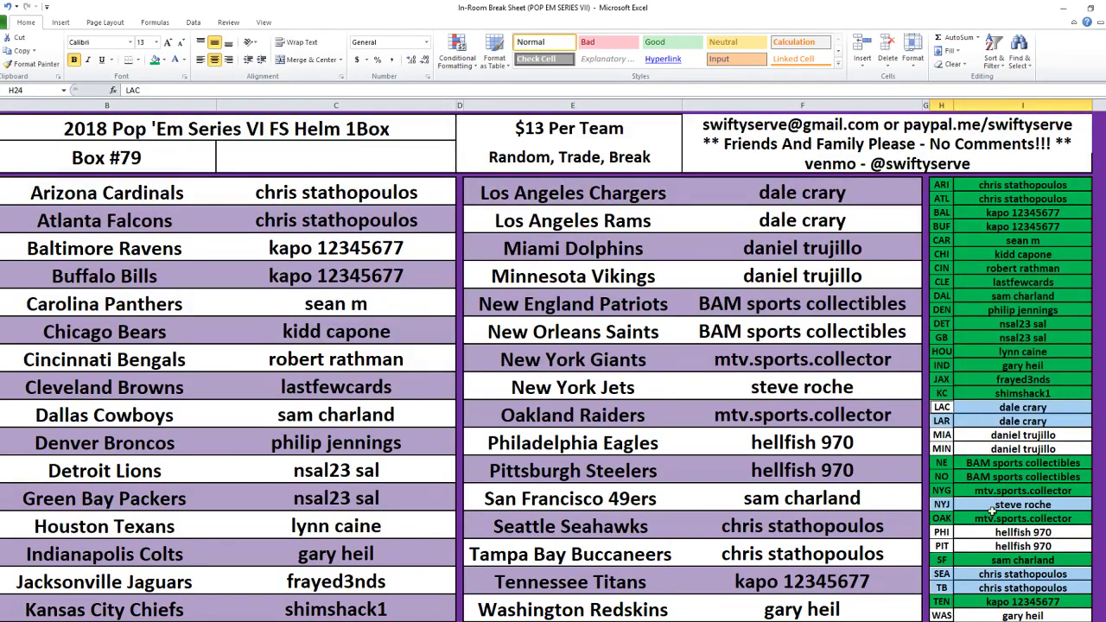
drag(948, 532, 964, 546)
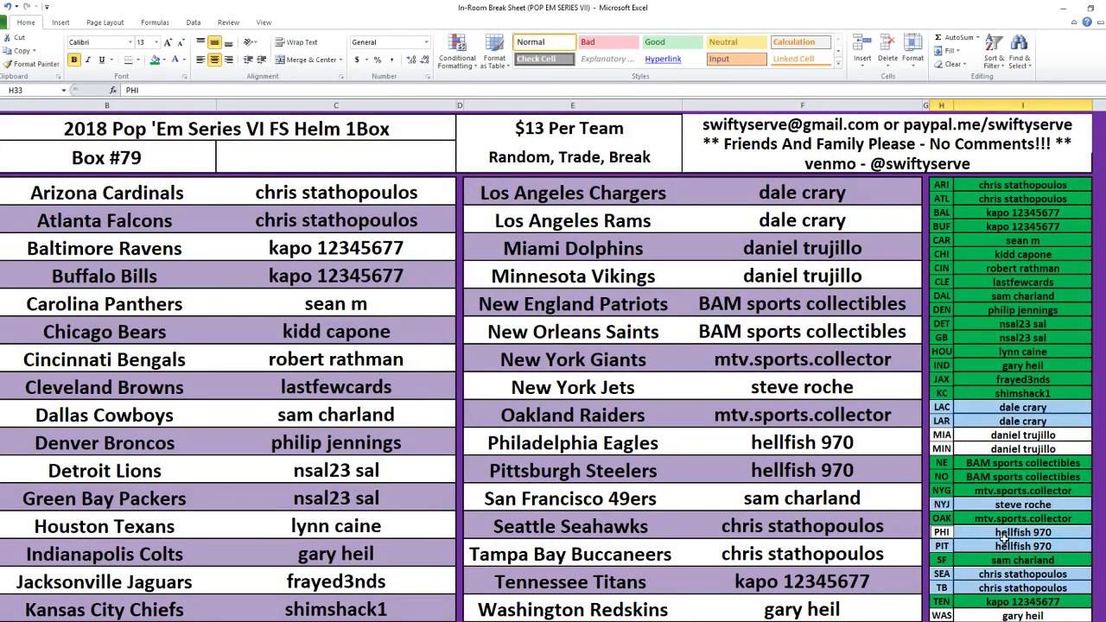
click(156, 60)
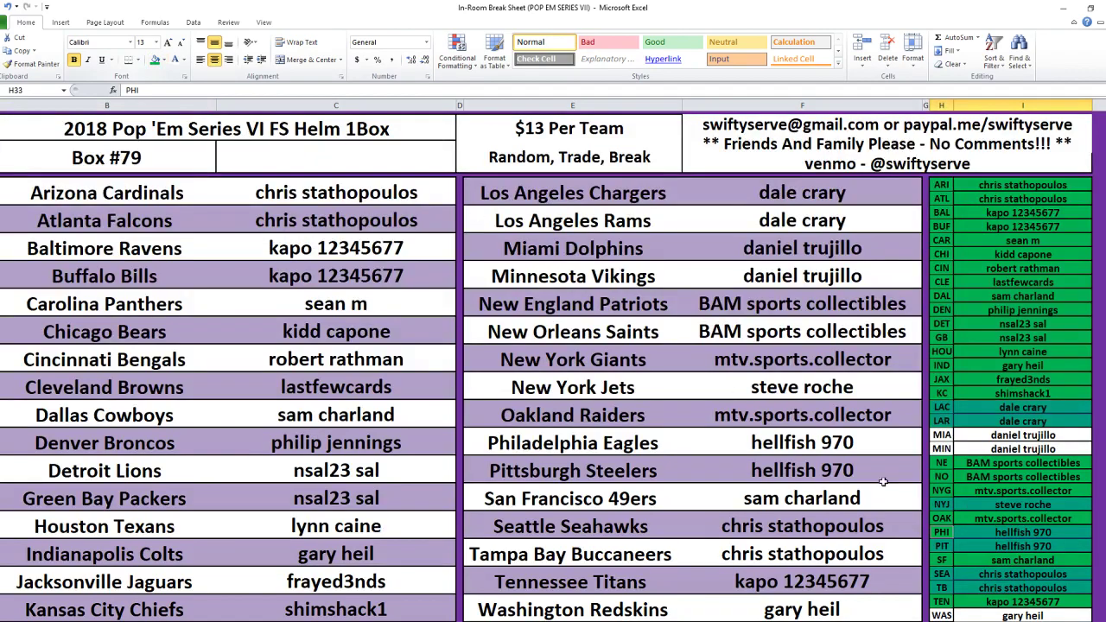
scroll(553, 363, down, 1)
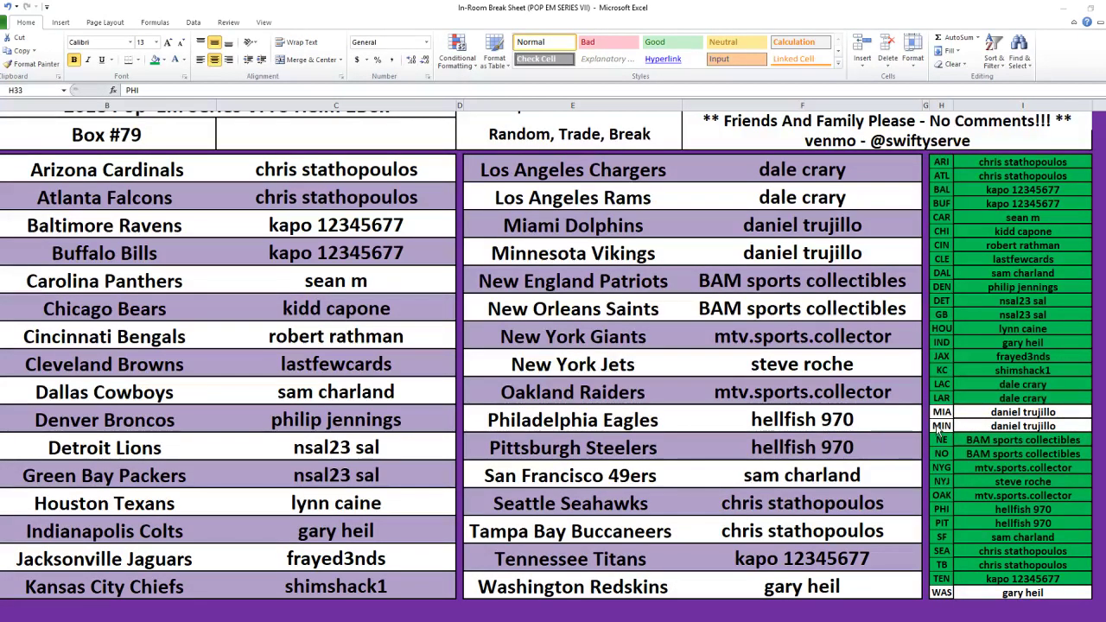
Fill the MIA, MIN and WAS rows green, then select all buyer names from ARI to WAS
drag(940, 412, 968, 427)
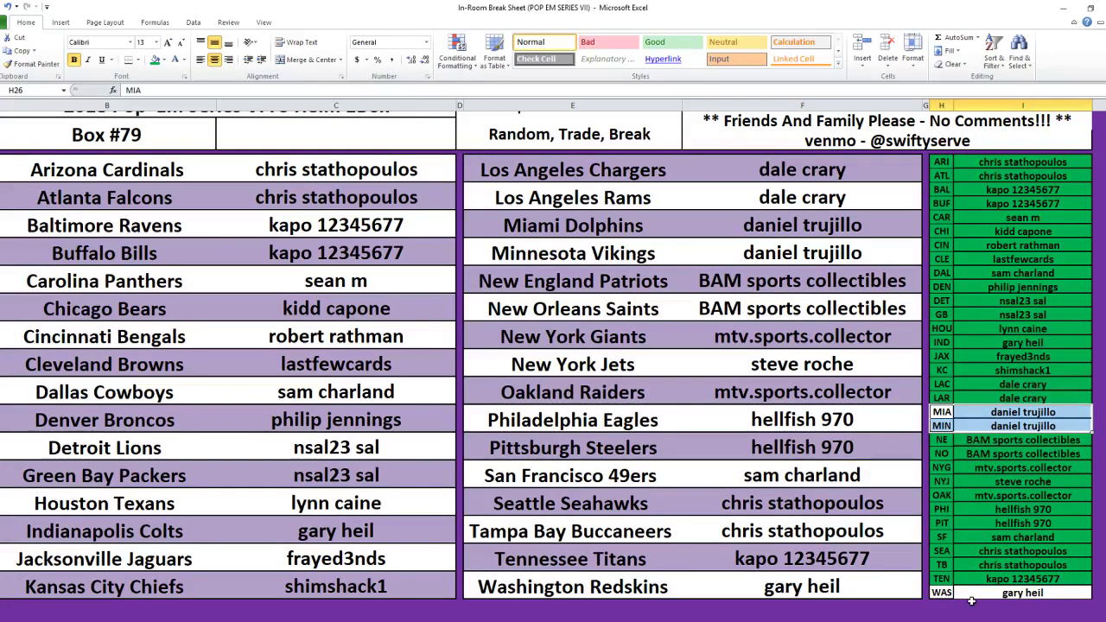
ctrl+drag(954, 593, 1020, 593)
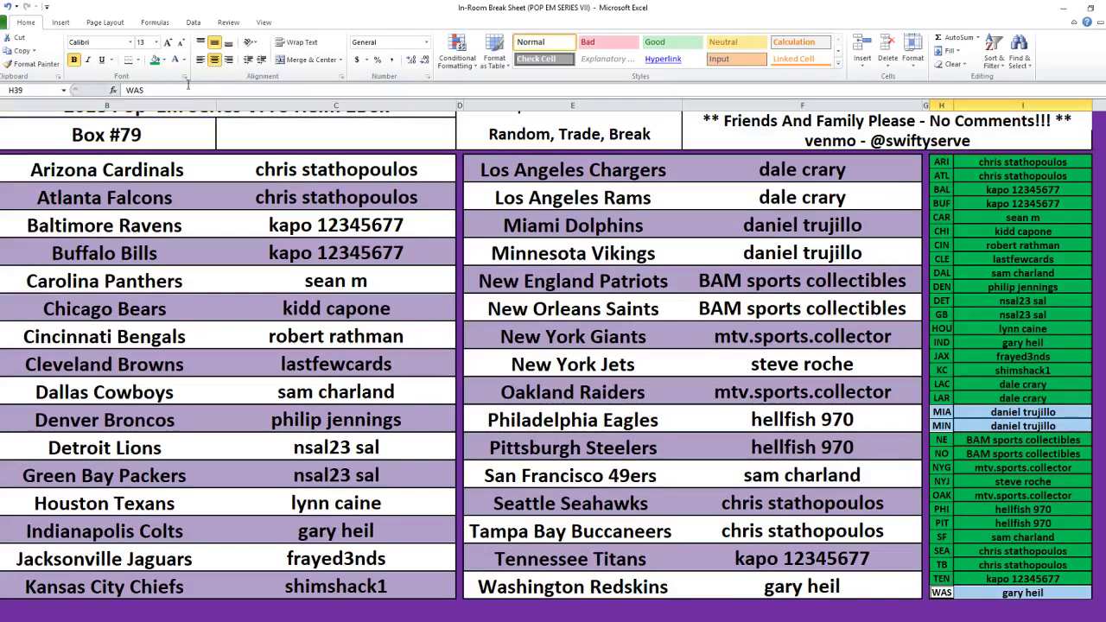
click(154, 60)
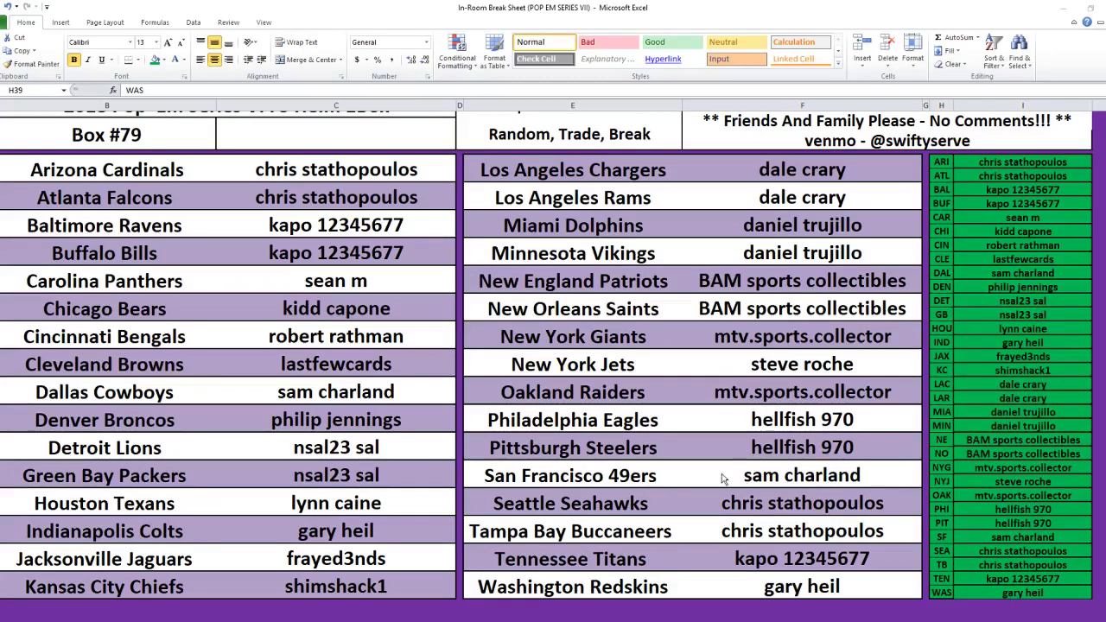
scroll(707, 473, up, 1)
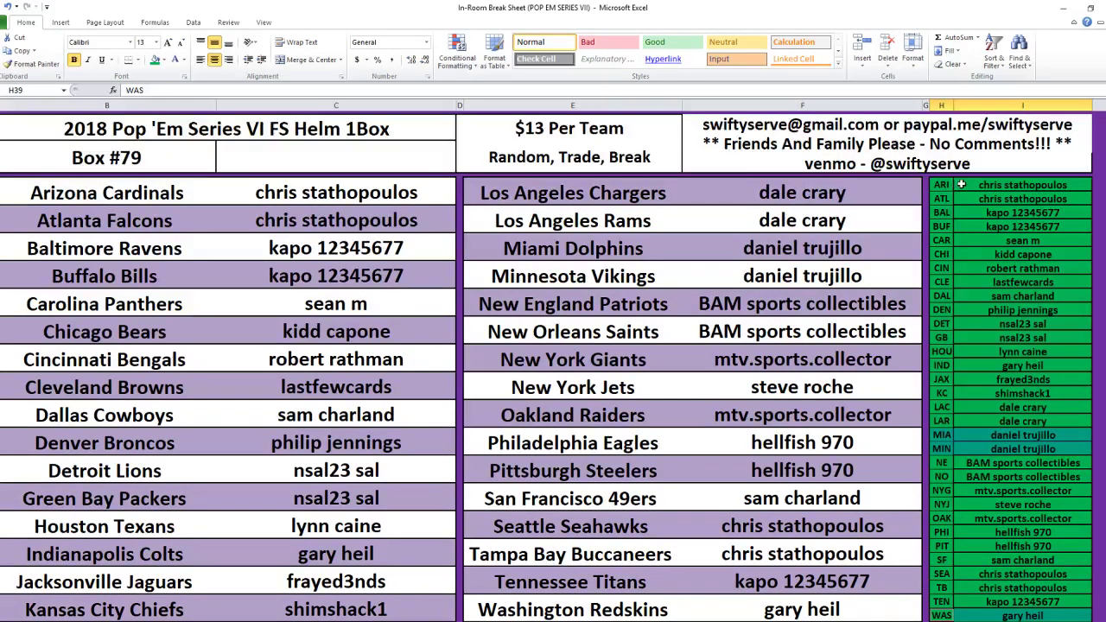
drag(961, 184, 996, 607)
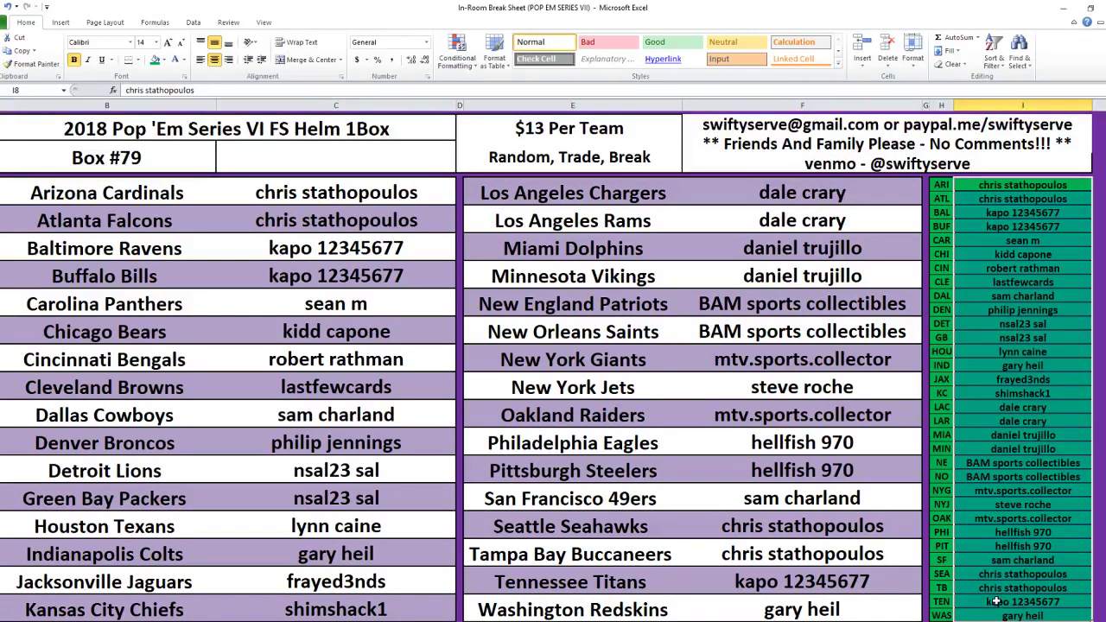
Copy the buyer names and paste them into a new RANDOM.ORG List Randomizer form
key(ctrl+c)
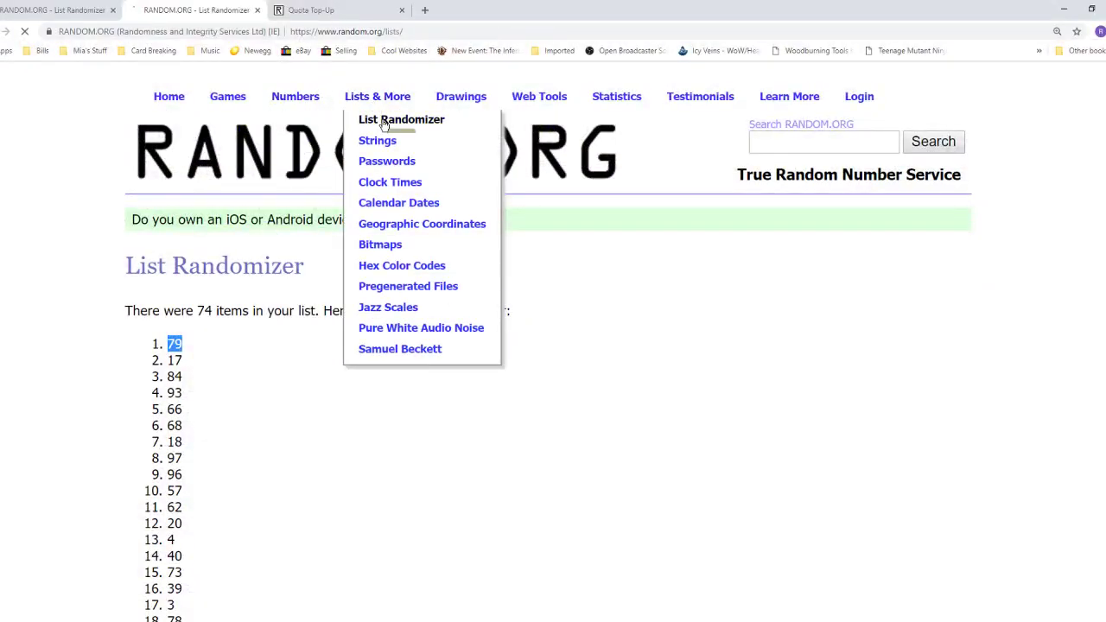
click(393, 115)
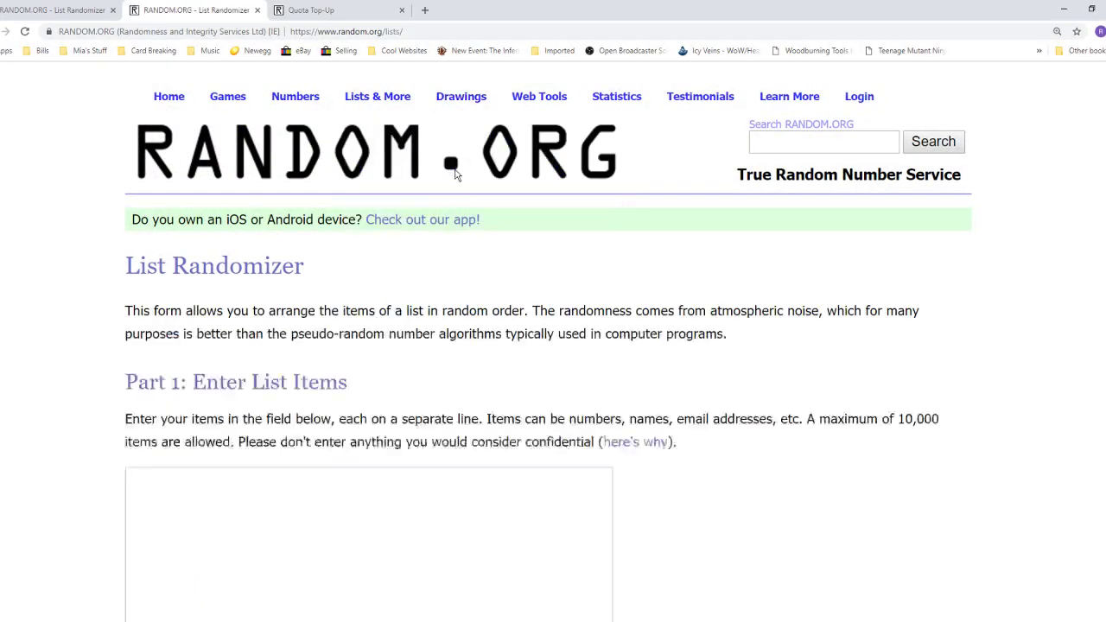
scroll(389, 415, down, 2)
click(389, 415)
key(ctrl+v)
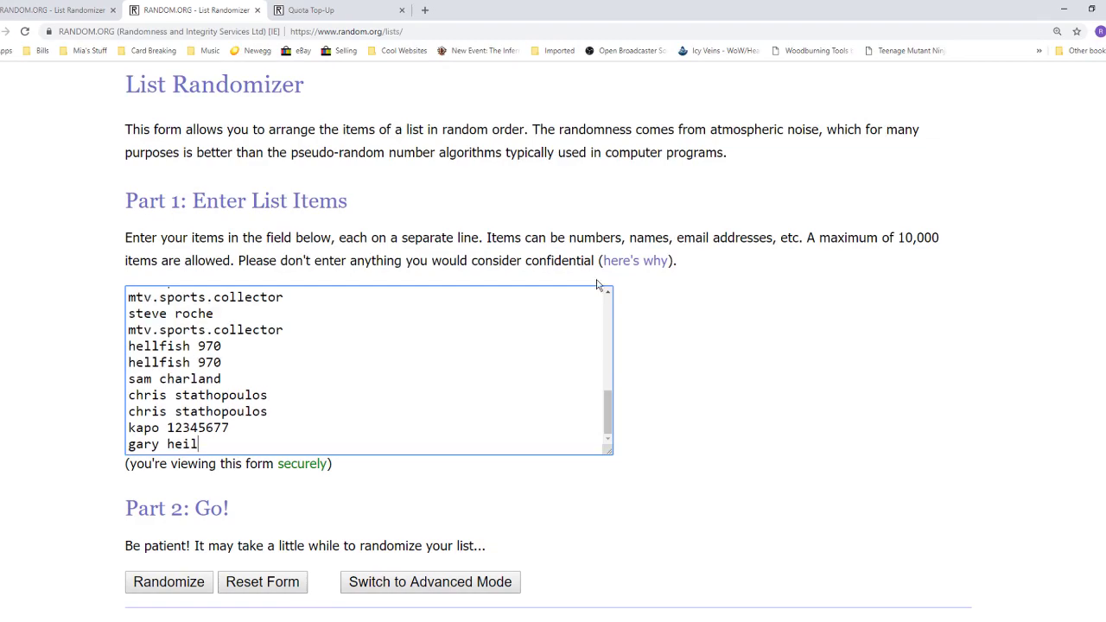
scroll(741, 388, up, 3)
scroll(558, 541, up, 8)
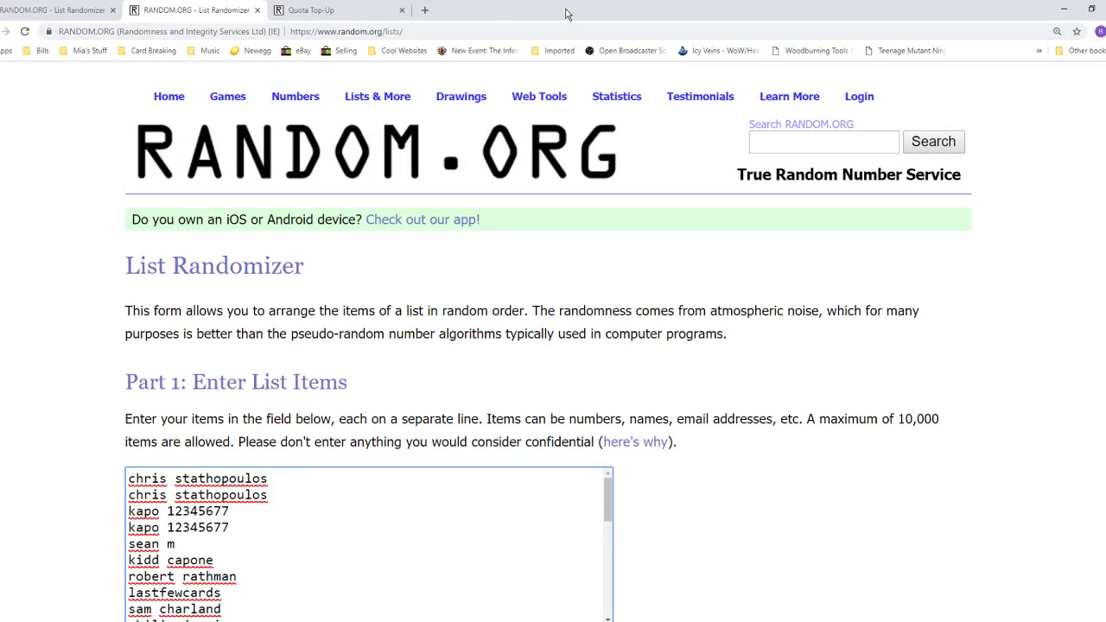
Close the Quota Top-Up and old results tabs and restore the browser to a smaller window
click(371, 10)
click(402, 10)
click(78, 11)
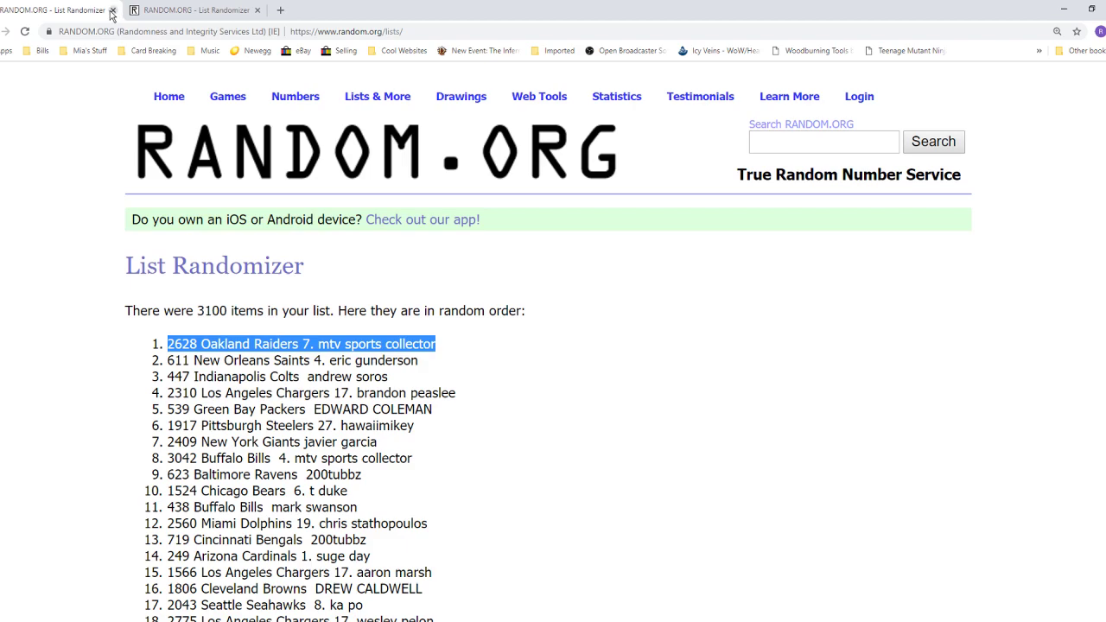
click(112, 10)
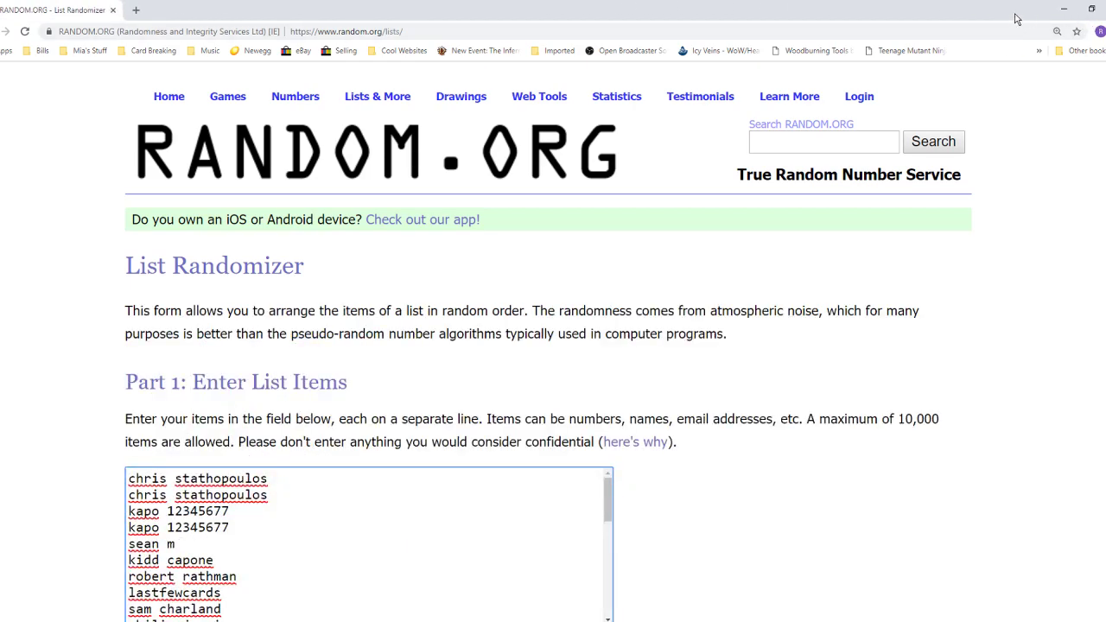
click(1090, 9)
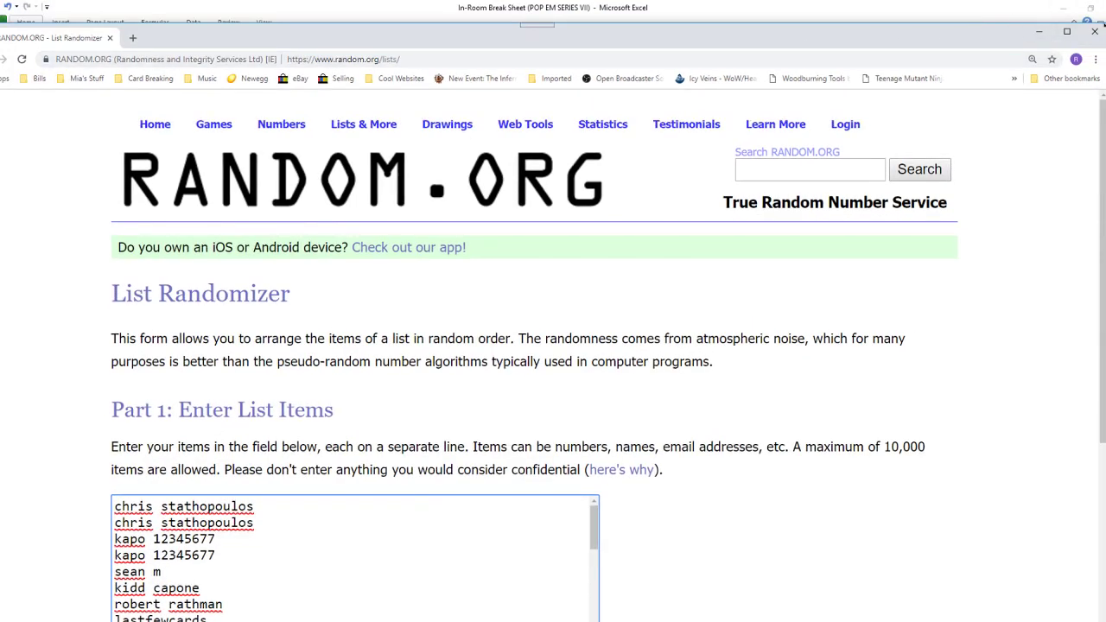
Resize and reposition the browser window beside the Excel team list, scrolling through the pasted names
drag(1101, 25, 476, 156)
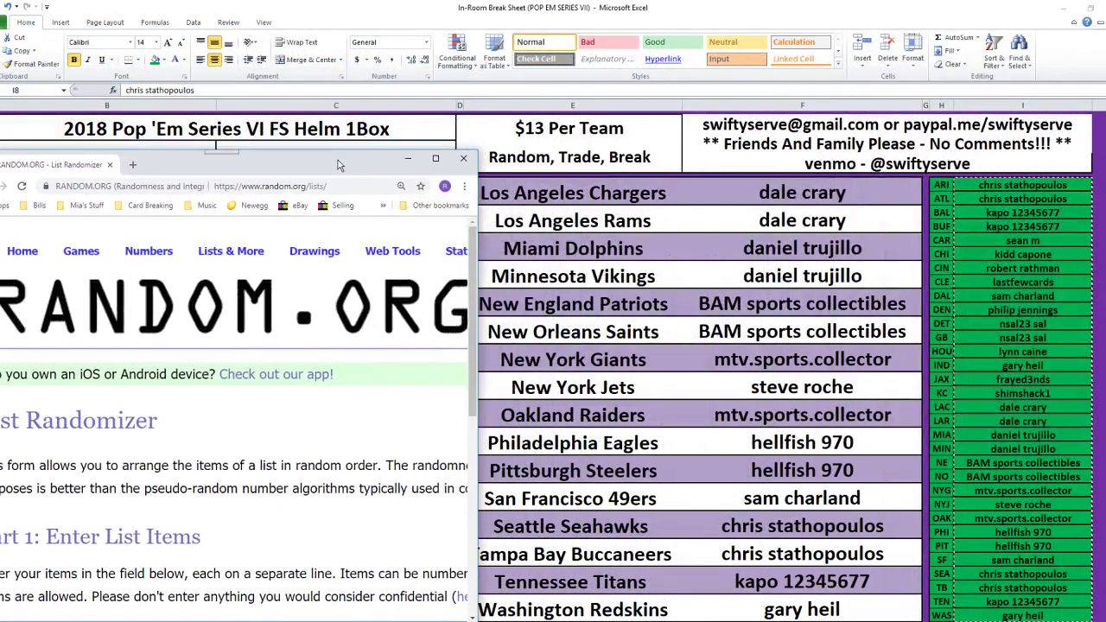
drag(340, 165, 833, 35)
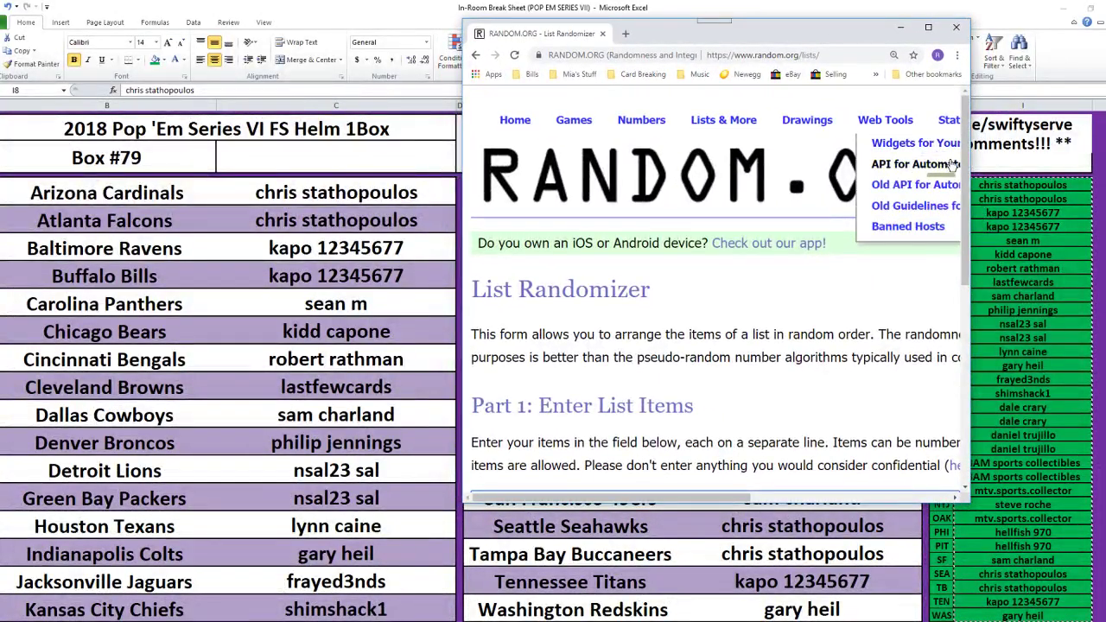
scroll(951, 294, down, 3)
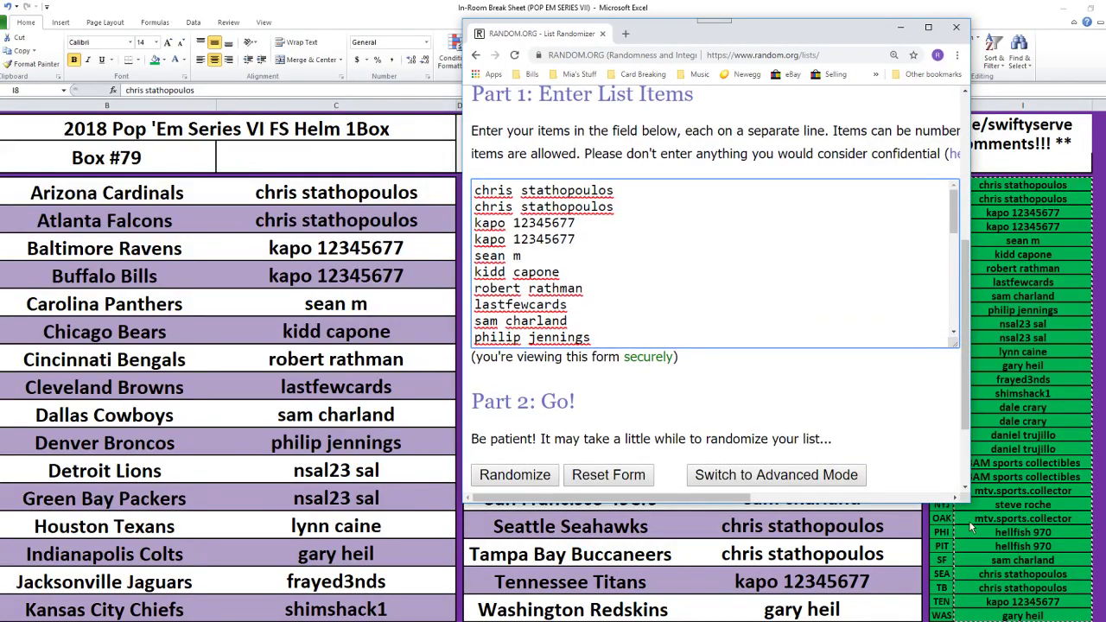
drag(954, 501, 955, 617)
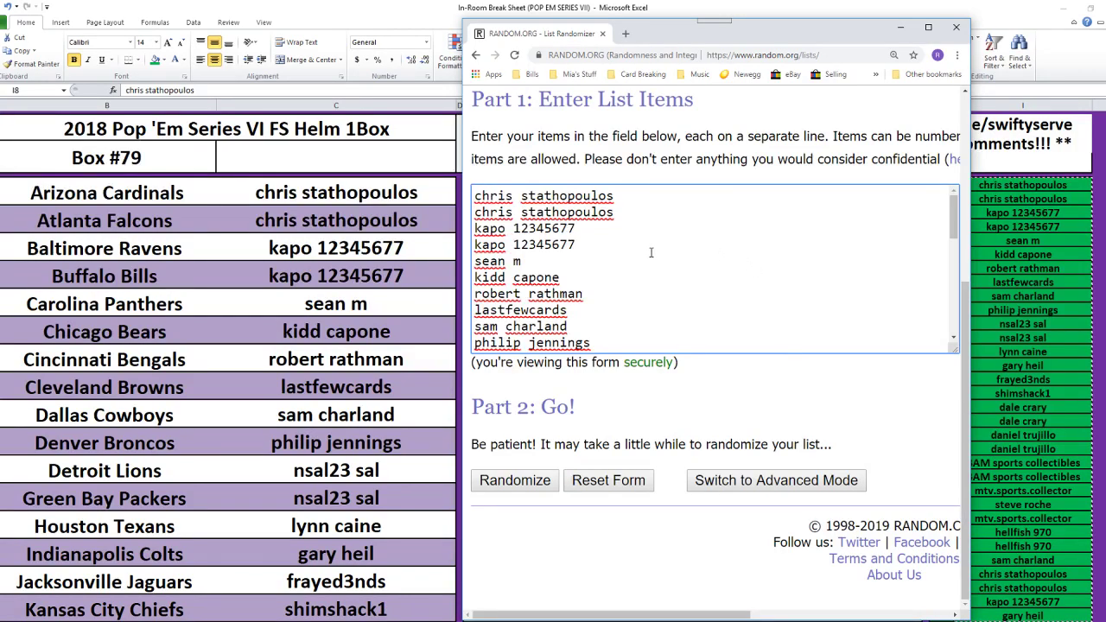
scroll(651, 259, down, 2)
scroll(642, 283, down, 1)
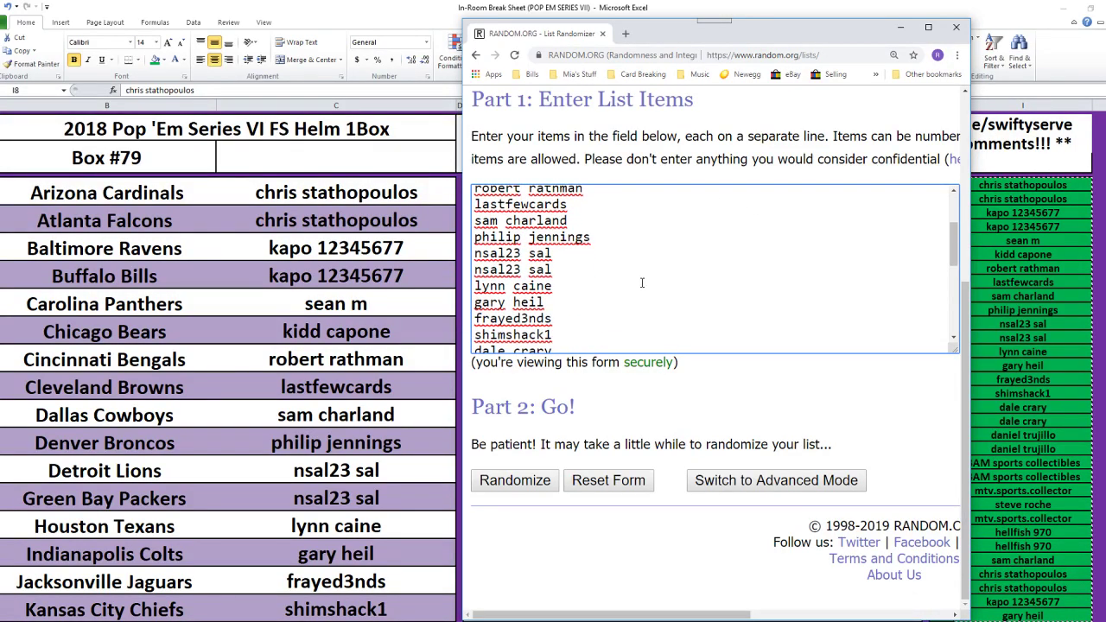
scroll(642, 283, down, 1)
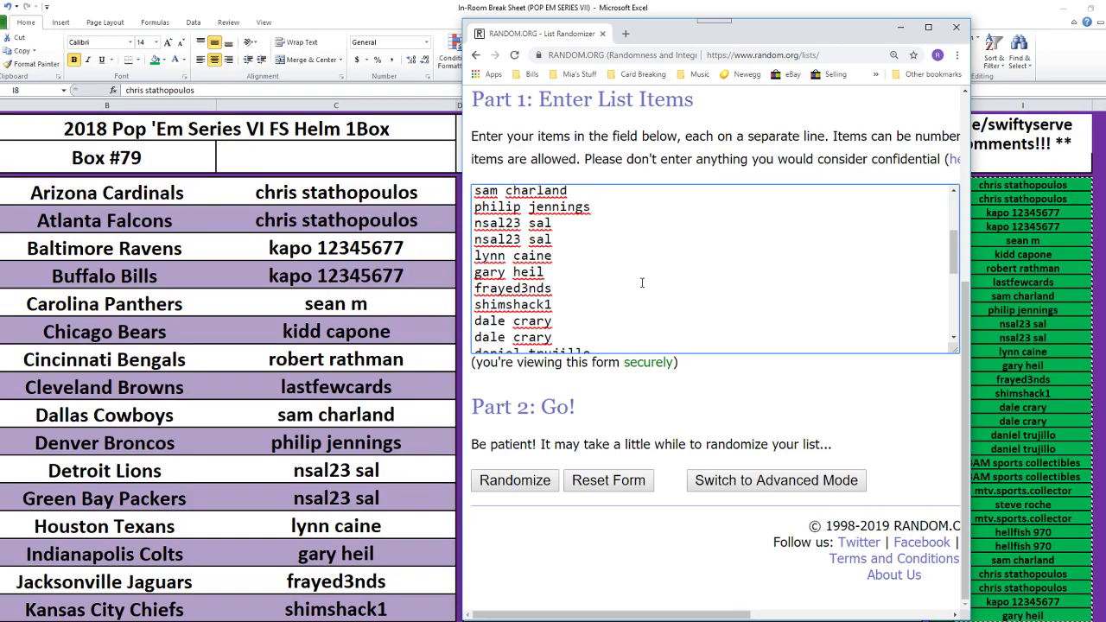
scroll(642, 283, down, 3)
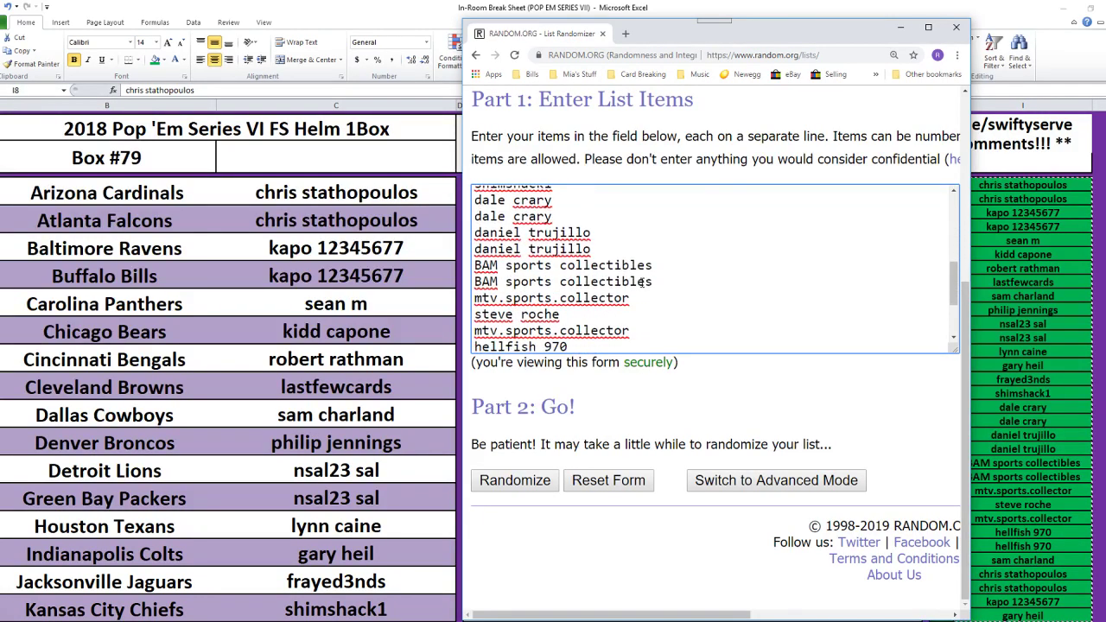
drag(793, 39, 505, 46)
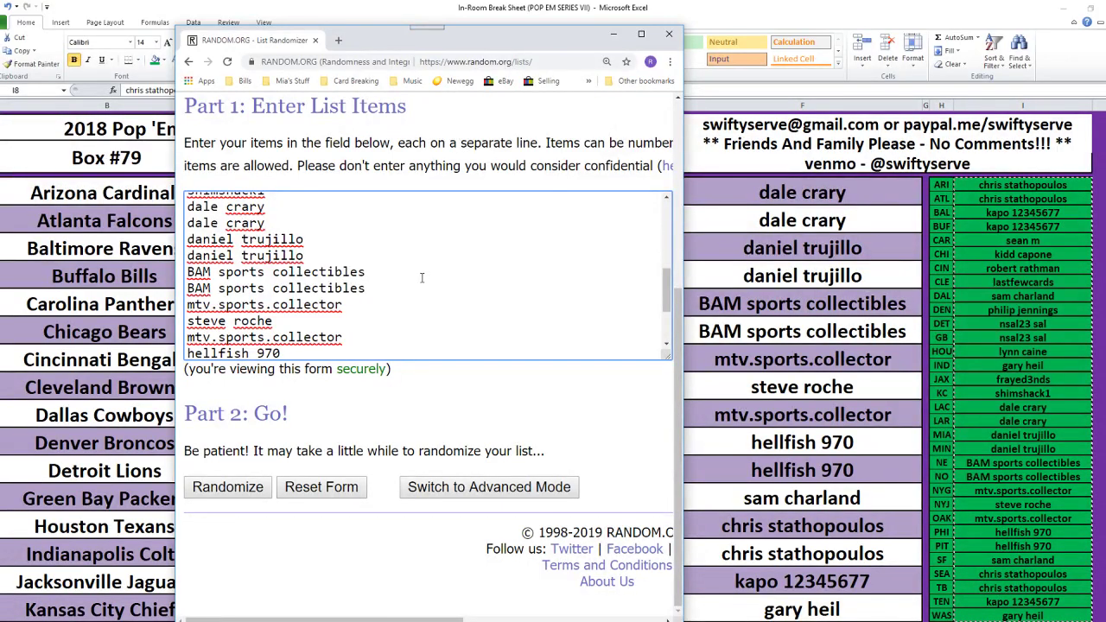
scroll(421, 277, down, 1)
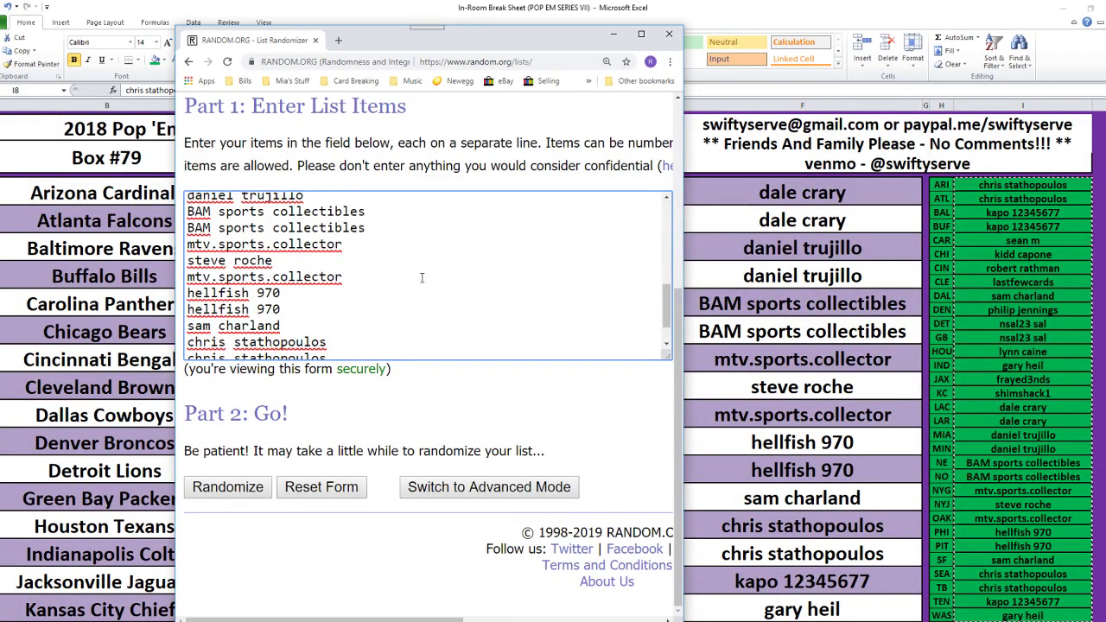
scroll(422, 277, up, 1)
scroll(421, 278, down, 1)
scroll(422, 278, down, 1)
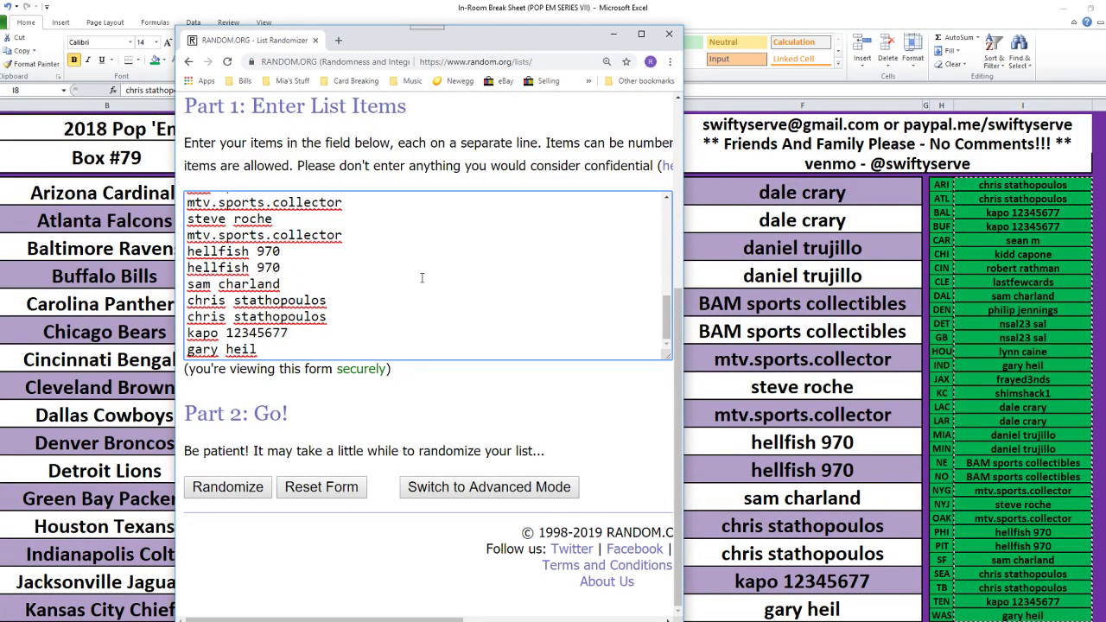
Maximize the browser and shuffle the buyer list four more times
click(641, 34)
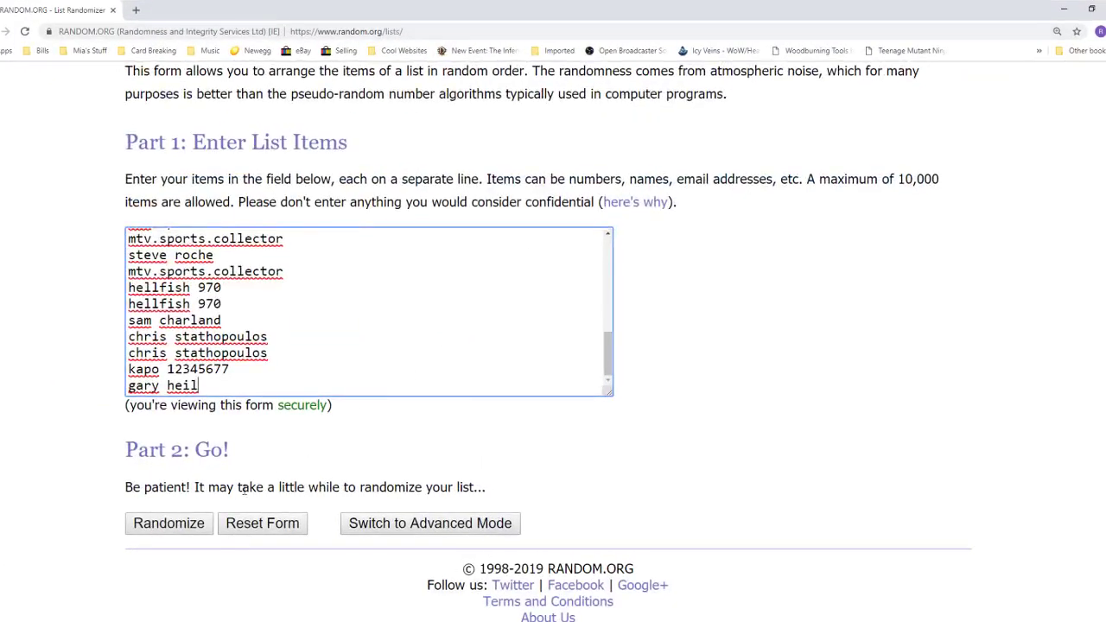
click(169, 524)
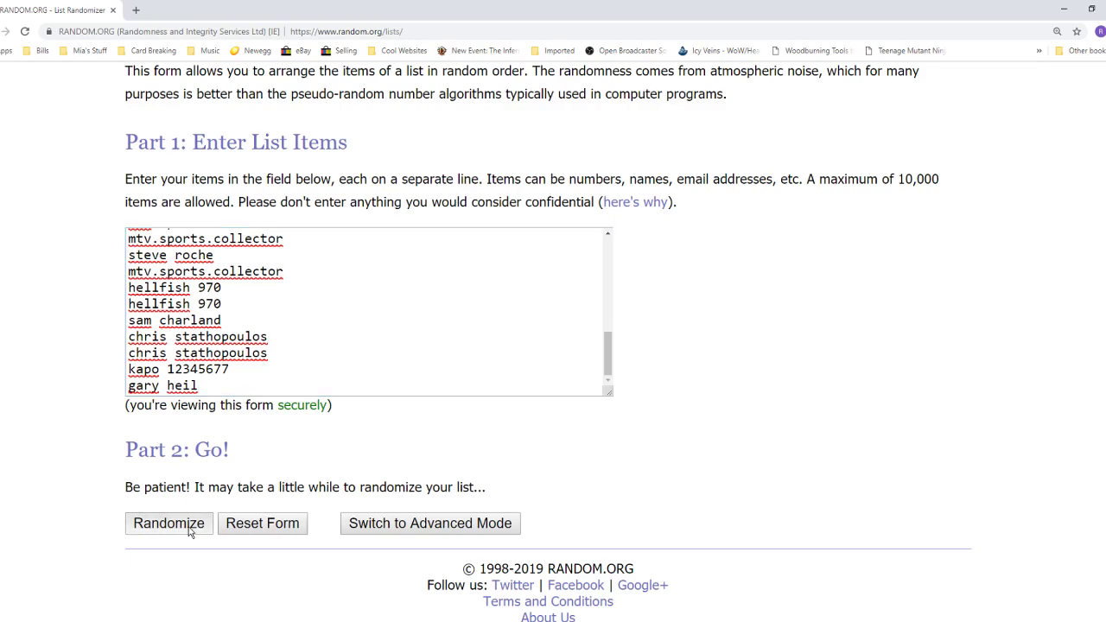
scroll(182, 533, down, 3)
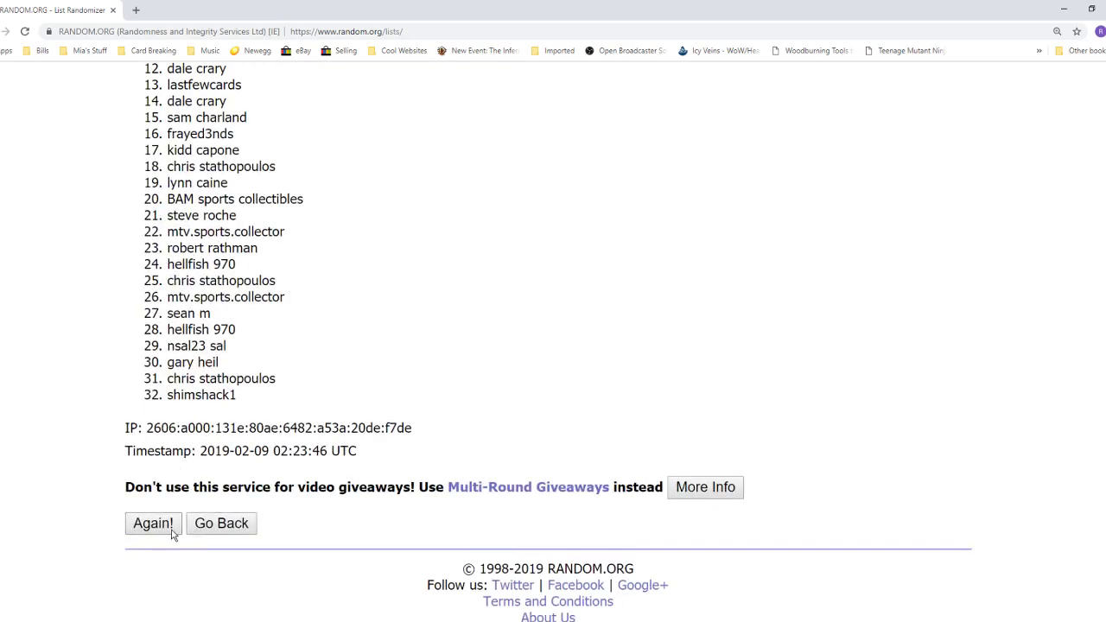
click(153, 524)
scroll(171, 534, down, 5)
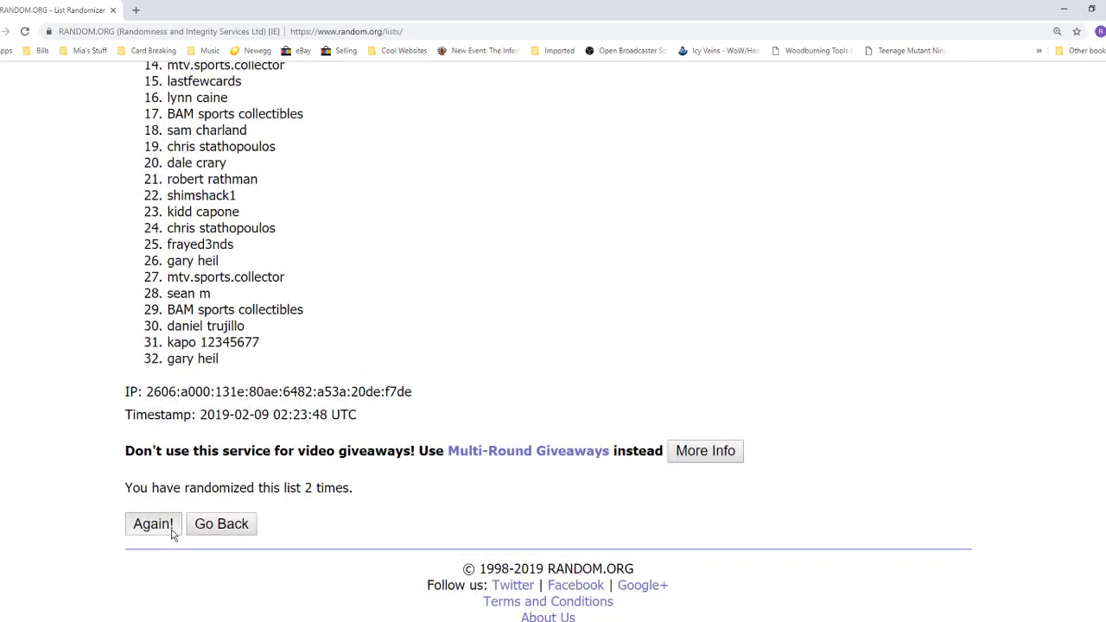
click(153, 524)
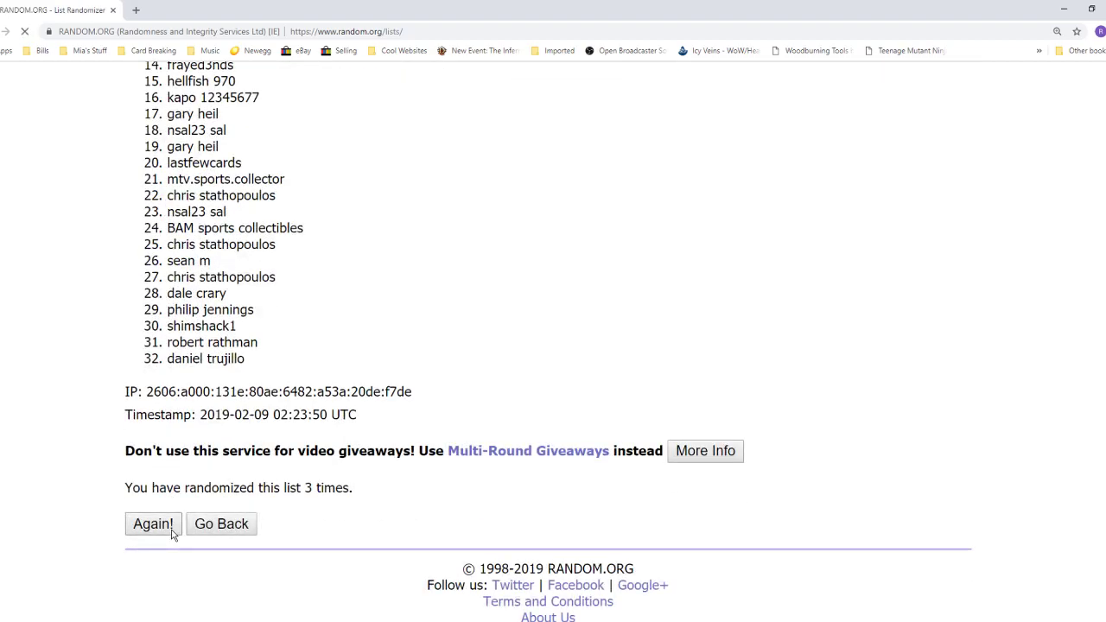
scroll(171, 534, down, 5)
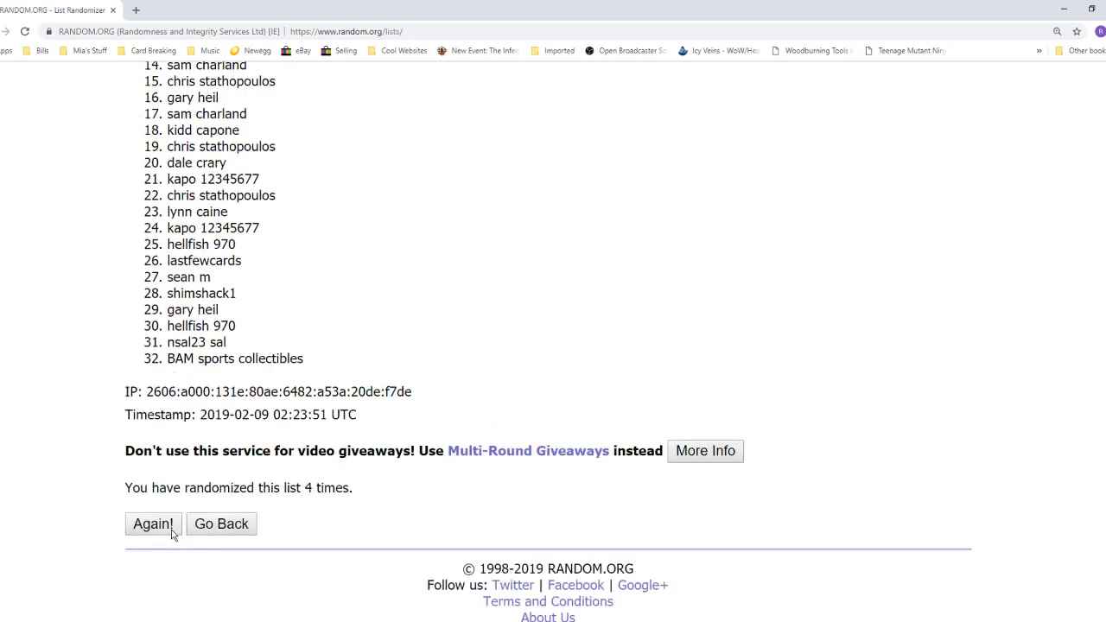
click(153, 524)
Select the full shuffled list of 32 buyer names
drag(270, 489, 393, 485)
scroll(393, 485, up, 5)
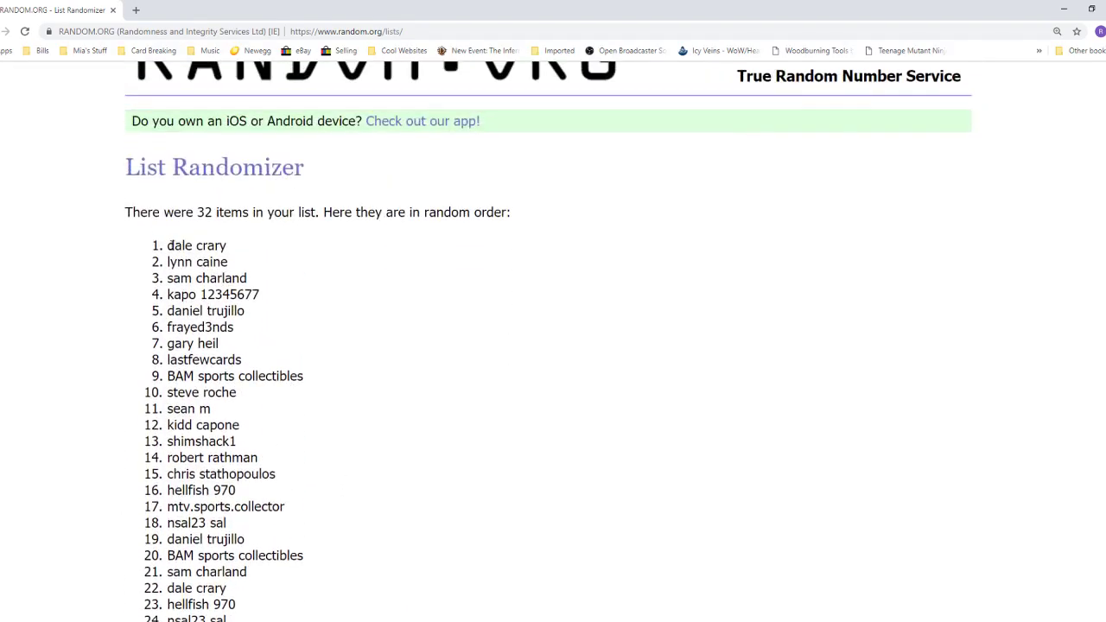
drag(167, 246, 286, 555)
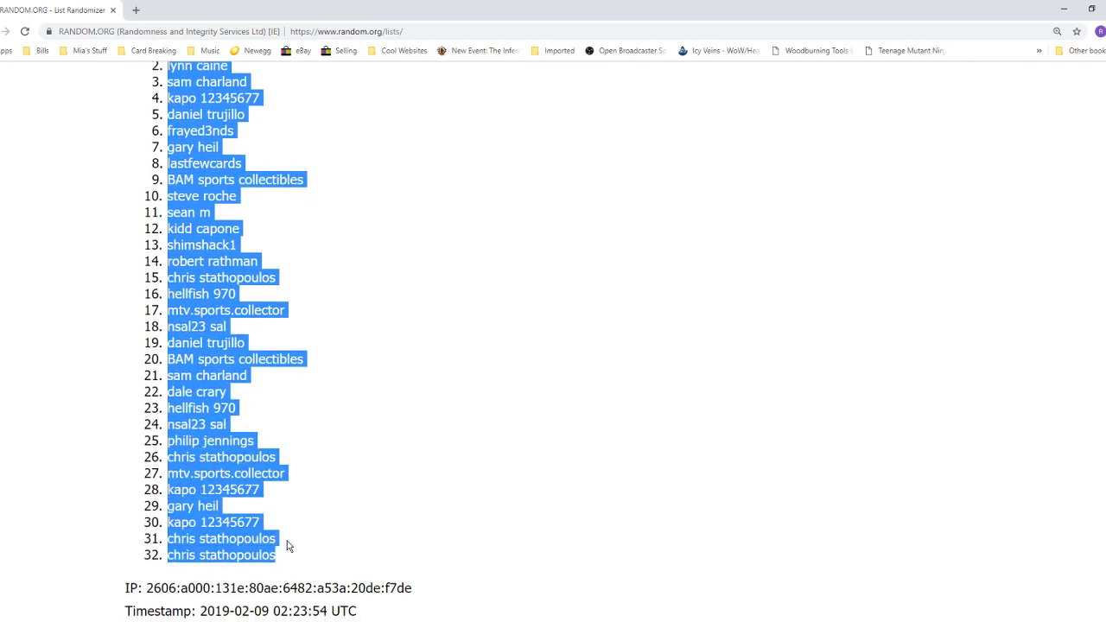
Paste the shuffled numbered buyers into column I from I8 and spot-check the Minnesota Vikings entry
click(1062, 9)
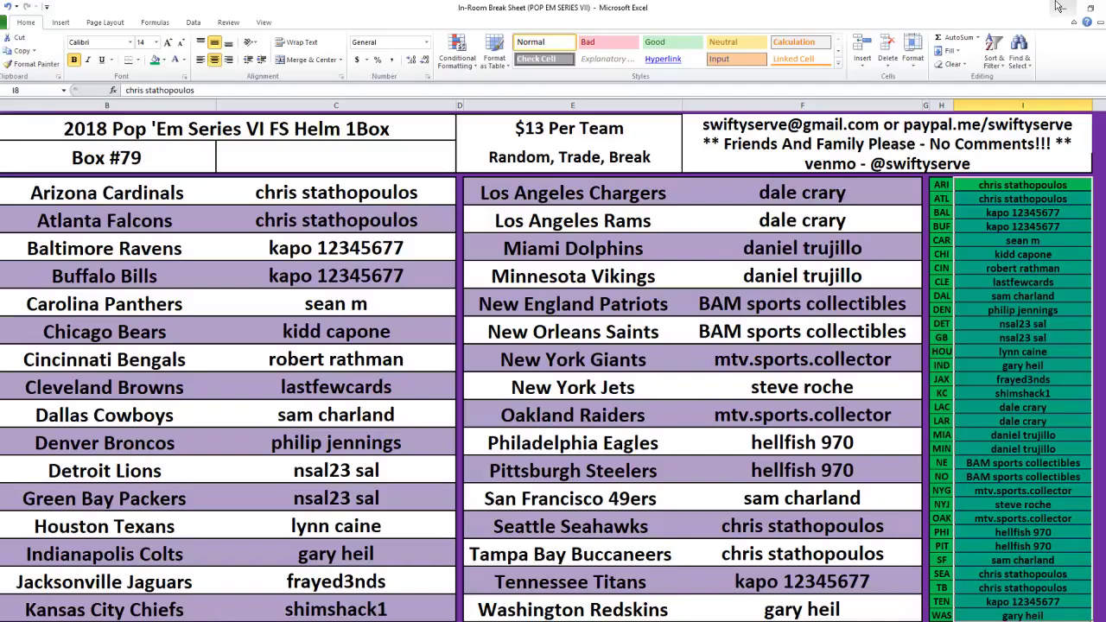
click(1029, 188)
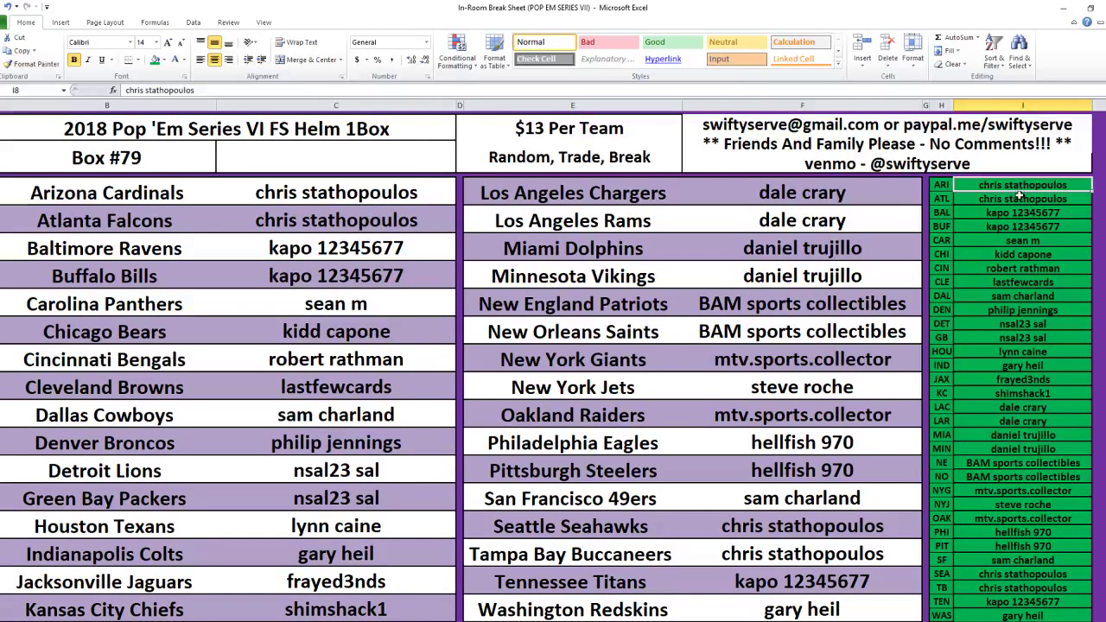
right_click(1009, 188)
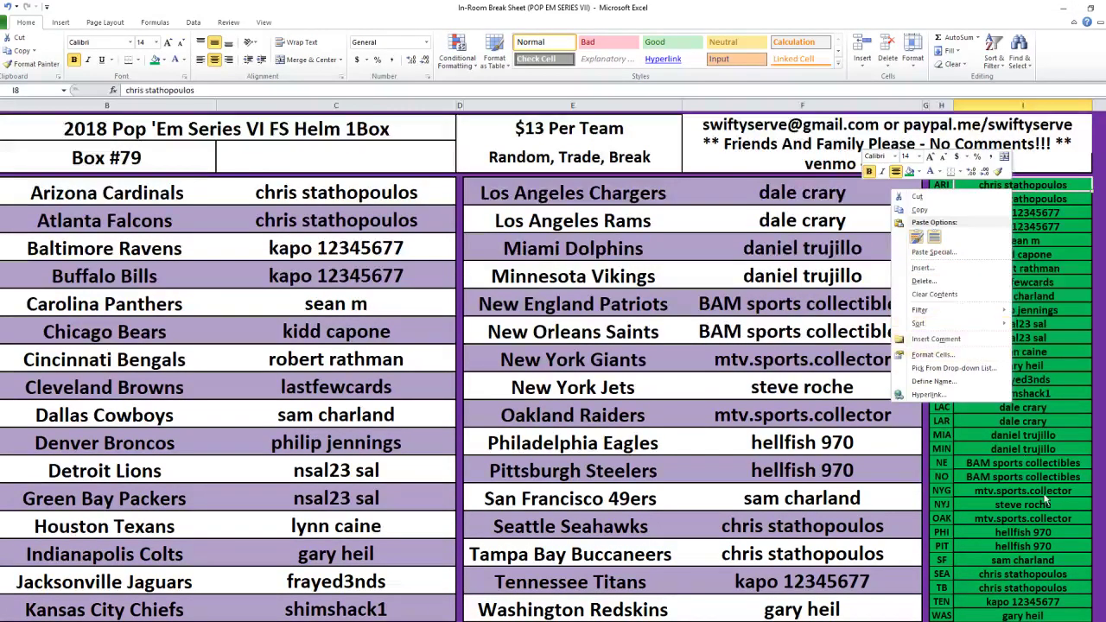
mouse_move(942, 312)
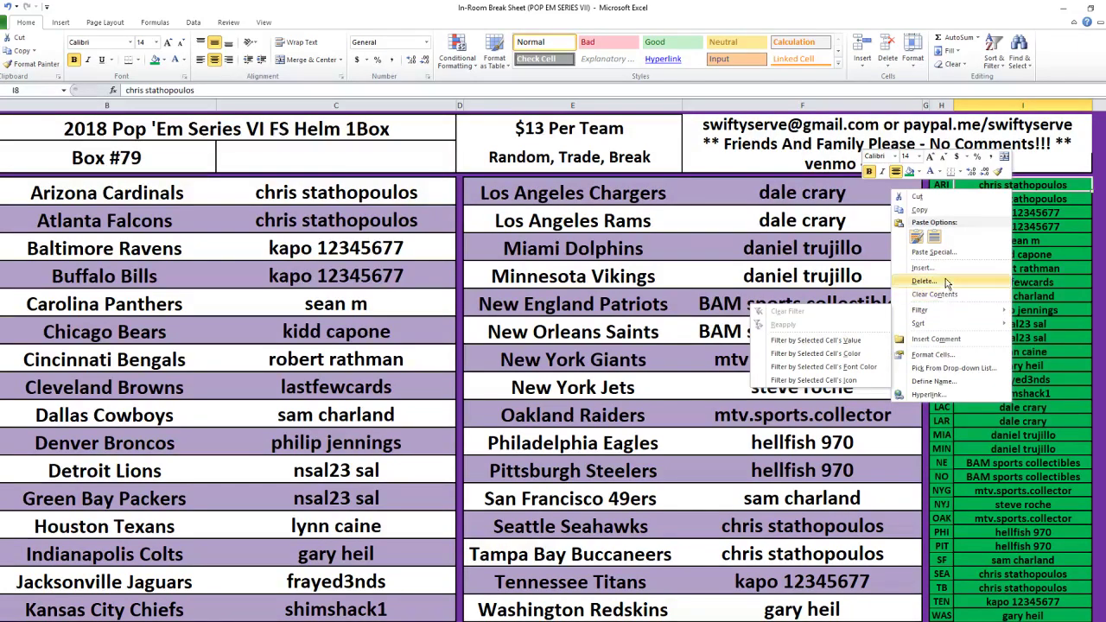
click(934, 237)
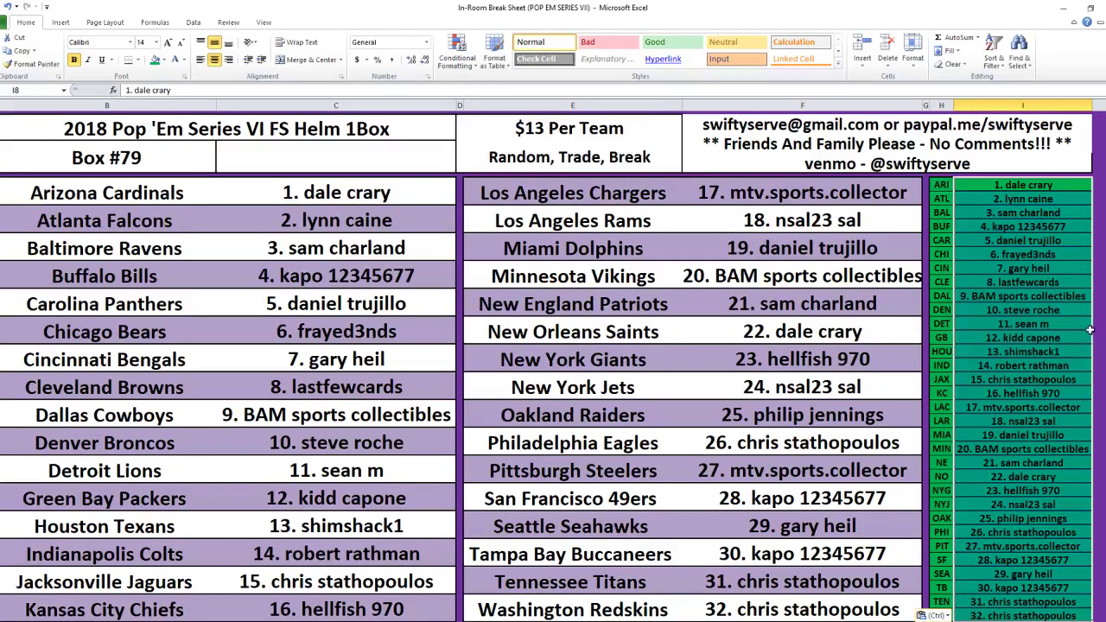
click(1073, 349)
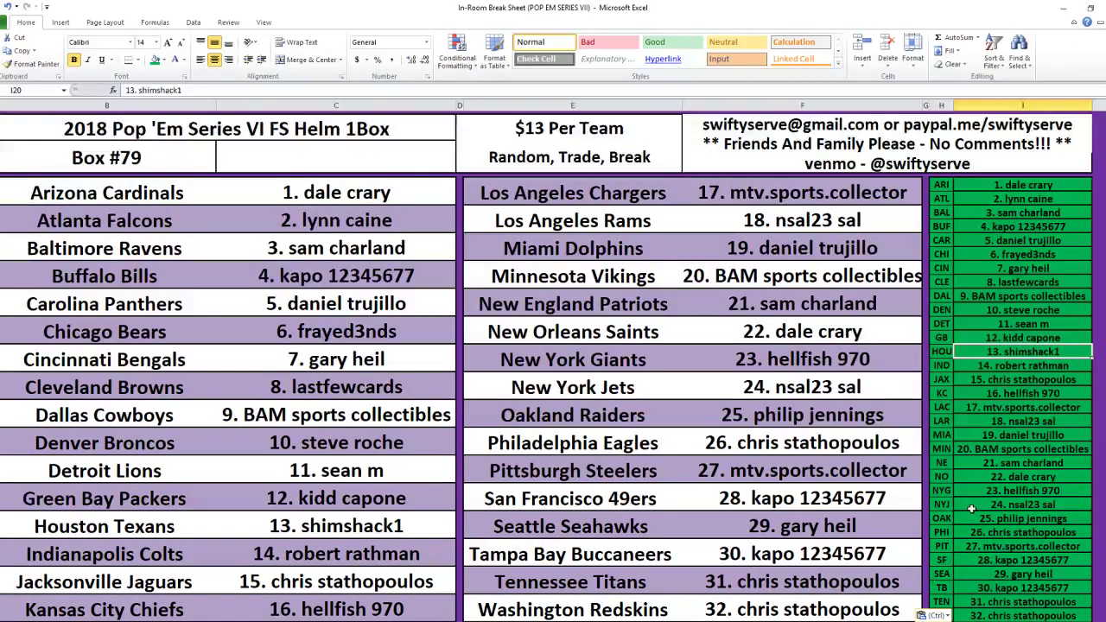
click(1020, 449)
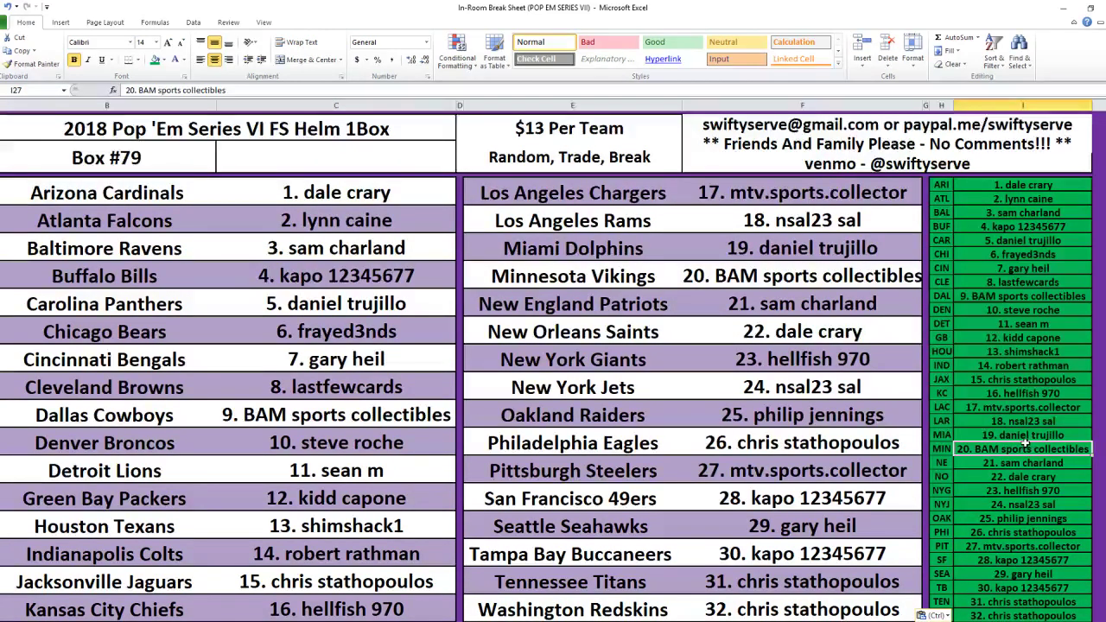
Fill Chicago Bears cells B18:C18 green, then move to the Pop 'Em Series VII promo sheet
drag(209, 334, 271, 333)
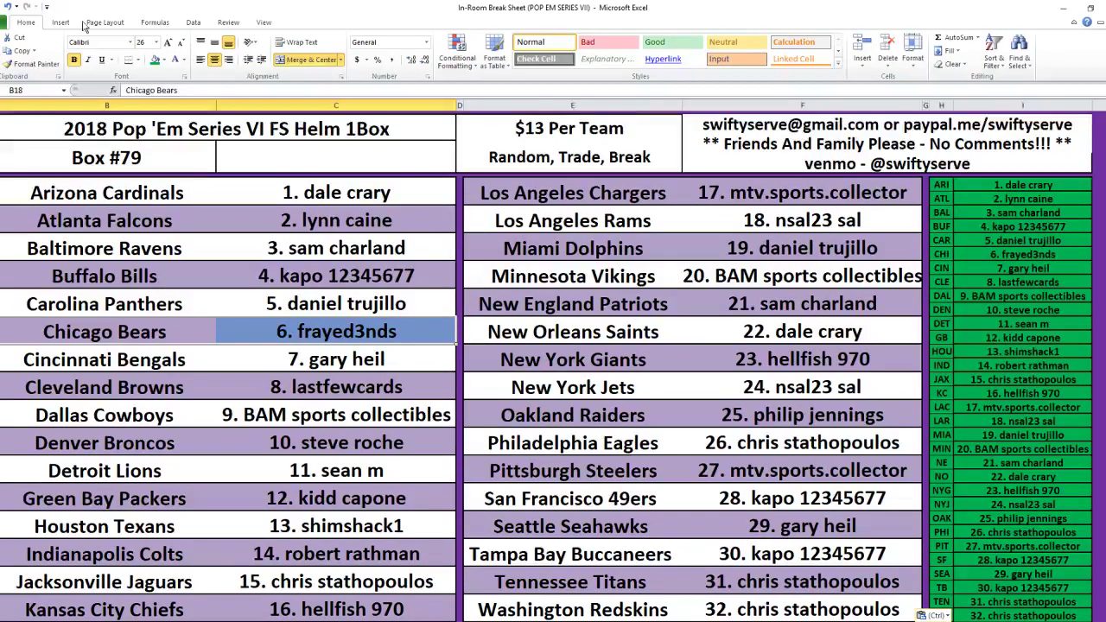
click(154, 59)
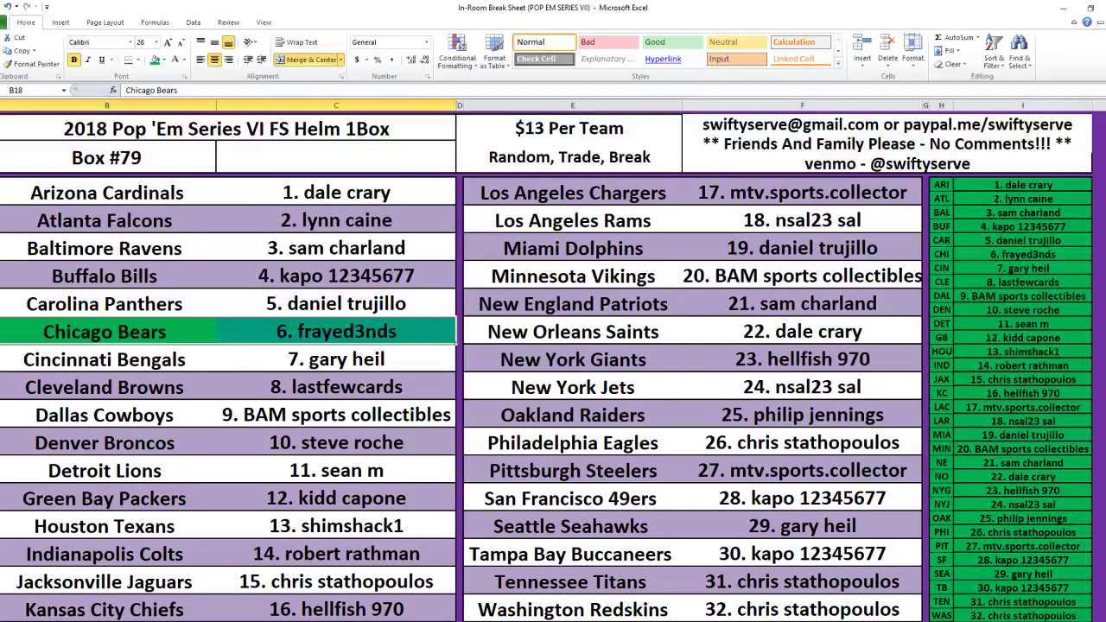
key(ctrl+Page_Down)
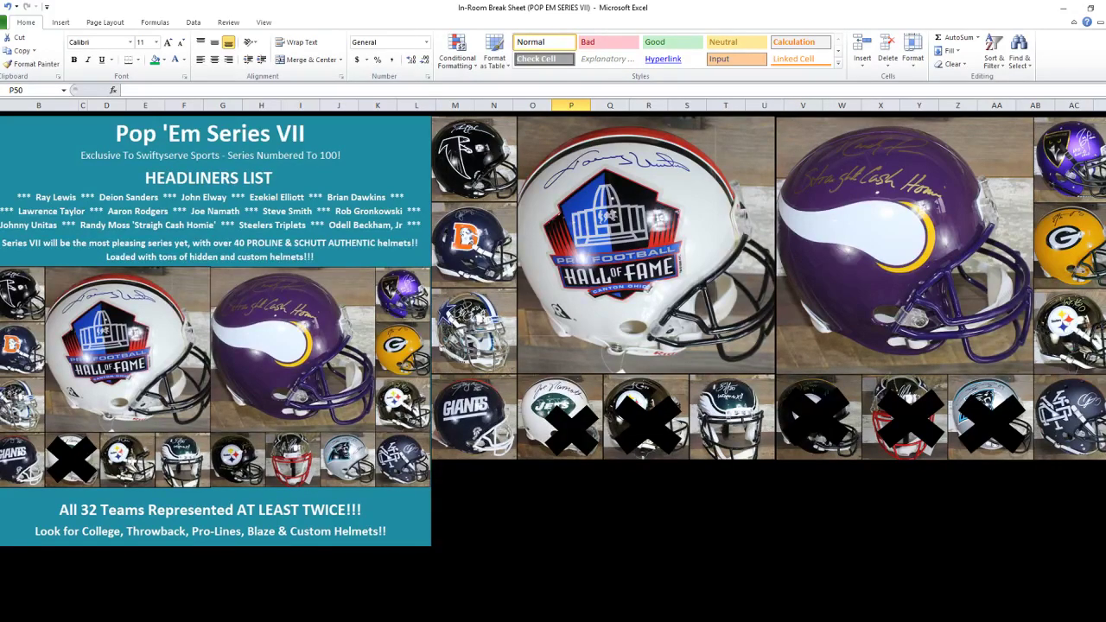
View the numbered helmet tracking sheet, then go back to the Box #79 team sheet
key(ctrl+Page_Up)
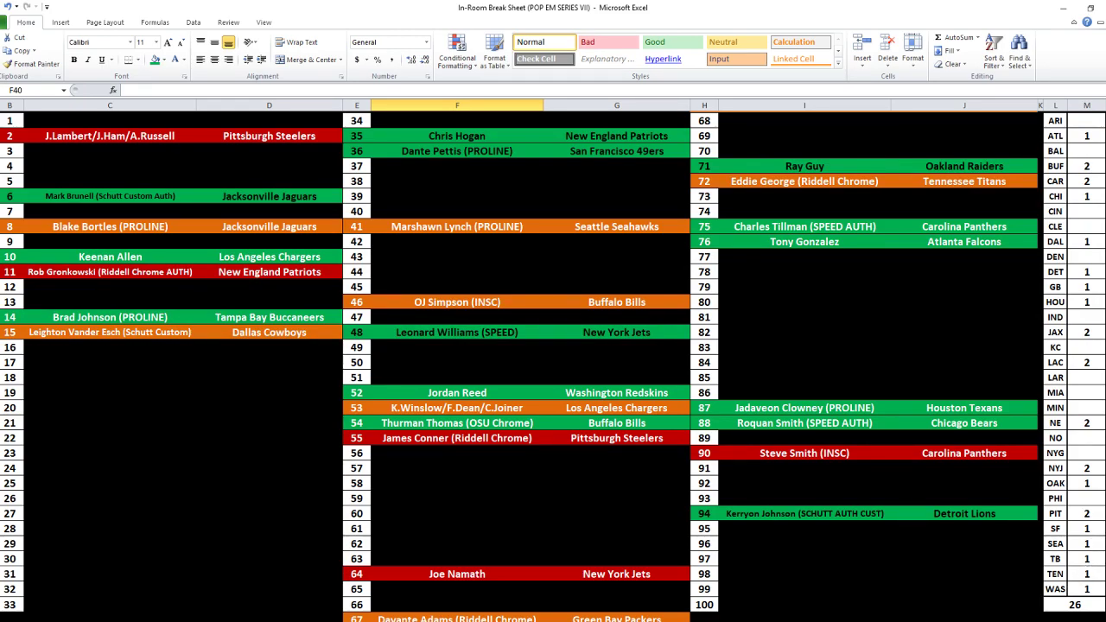
key(ctrl+Page_Up)
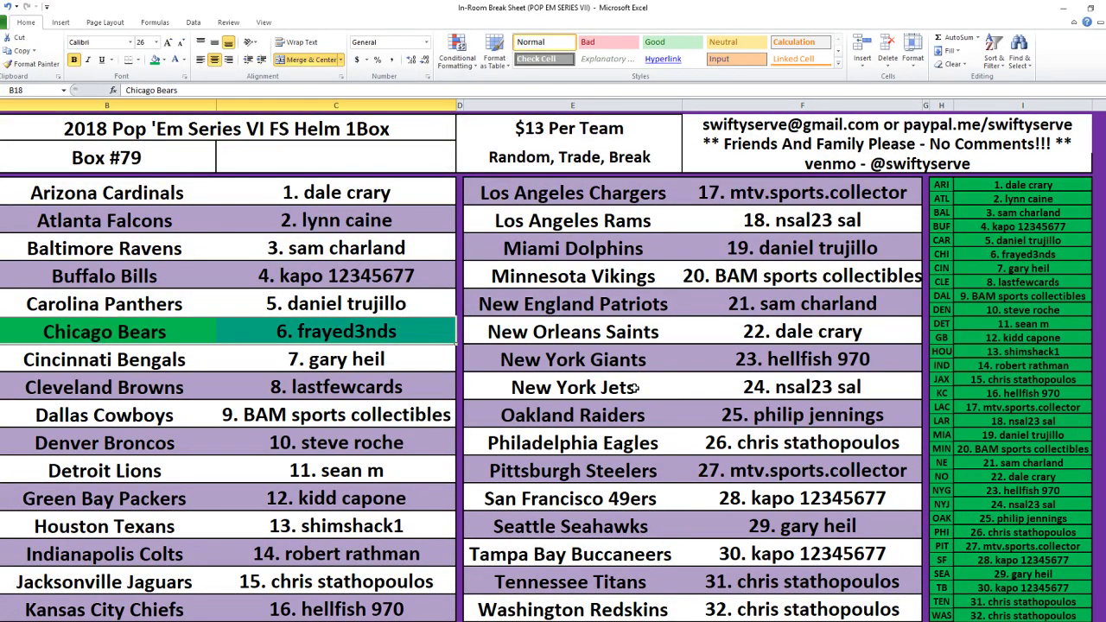
Fill the New Orleans Saints and Seattle Seahawks rows green
drag(605, 339, 748, 331)
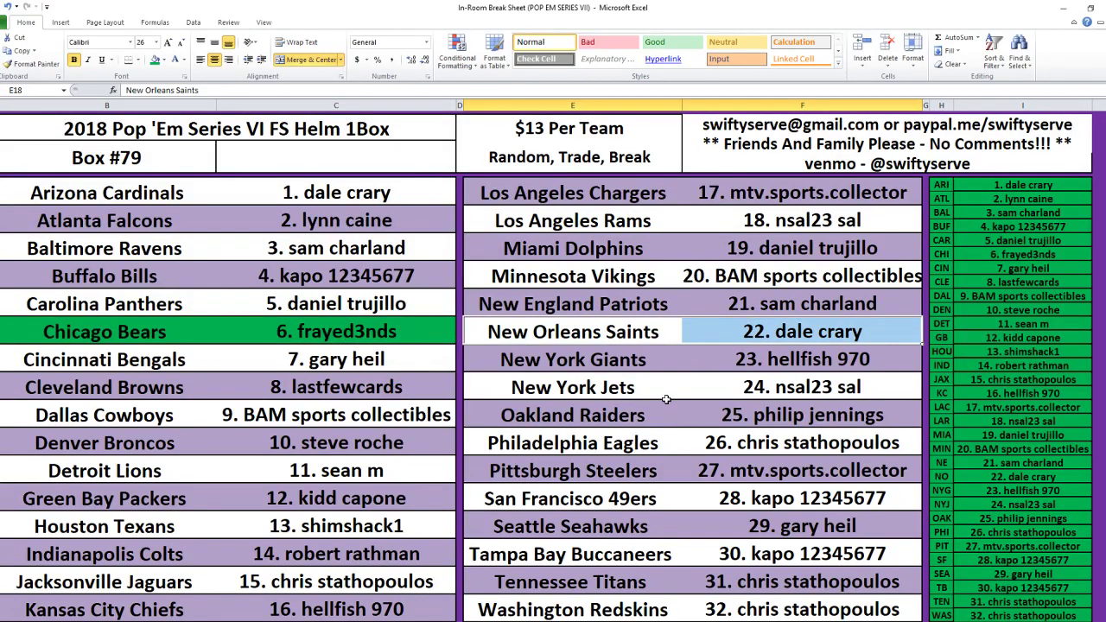
drag(641, 529, 737, 527)
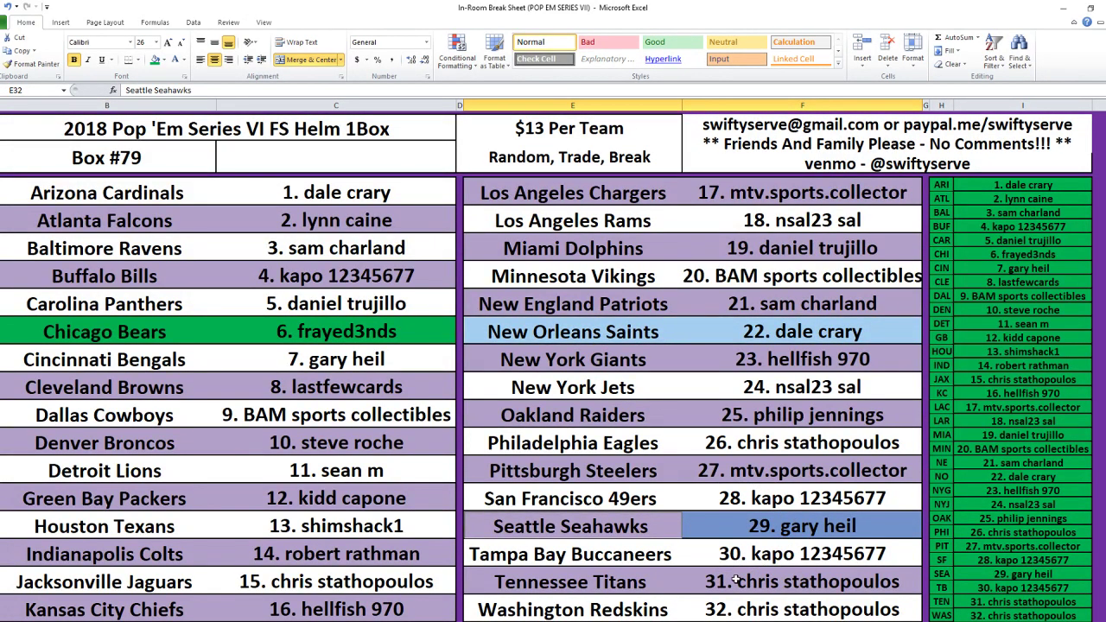
click(156, 59)
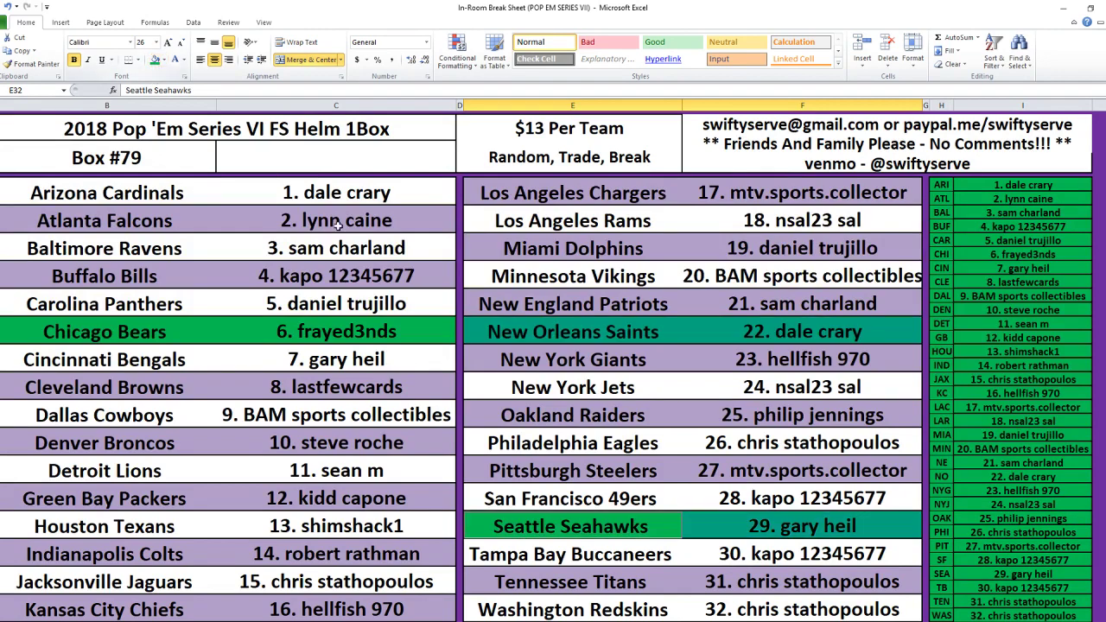
key(alt+Tab)
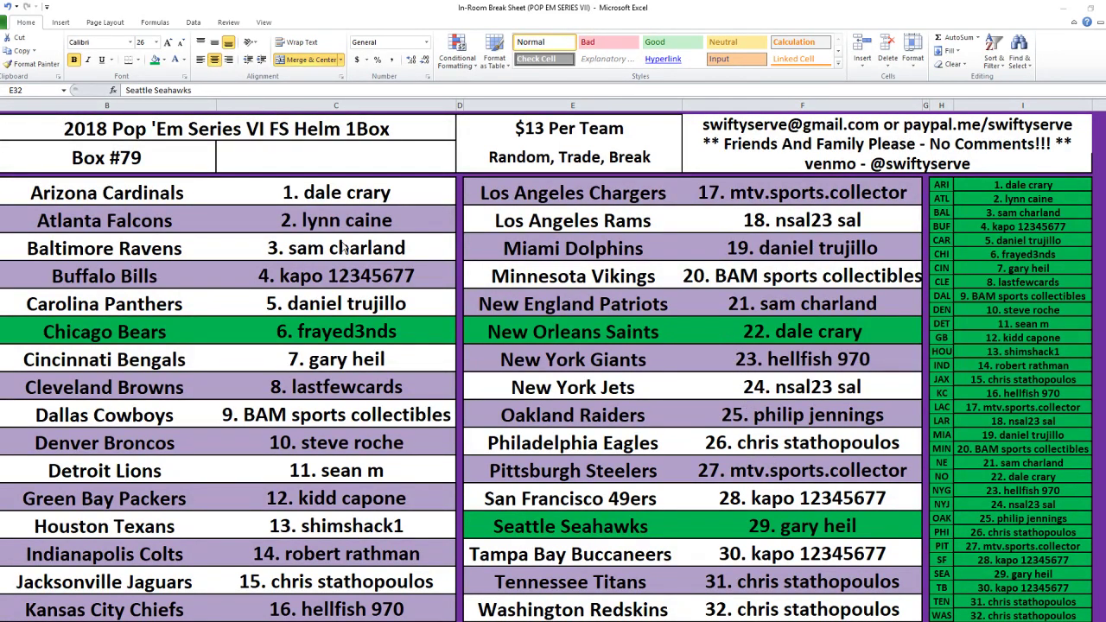
Fill Miami, Philadelphia, Carolina, Tennessee, Washington and Jacksonville rows green, then select Kansas City and NY Giants
drag(172, 309, 293, 302)
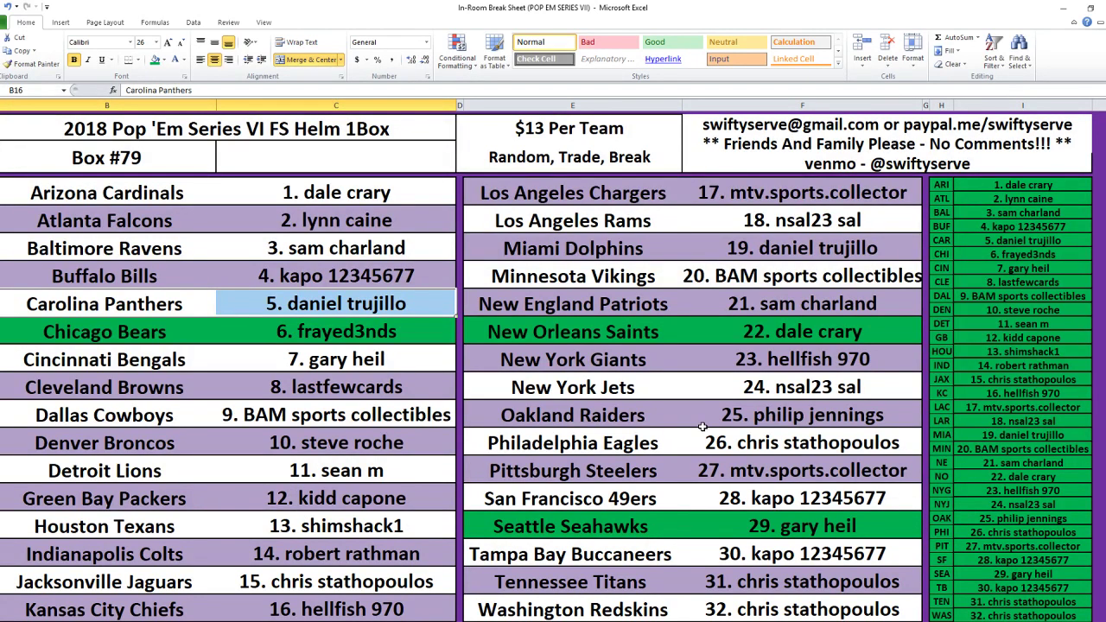
drag(635, 248, 724, 244)
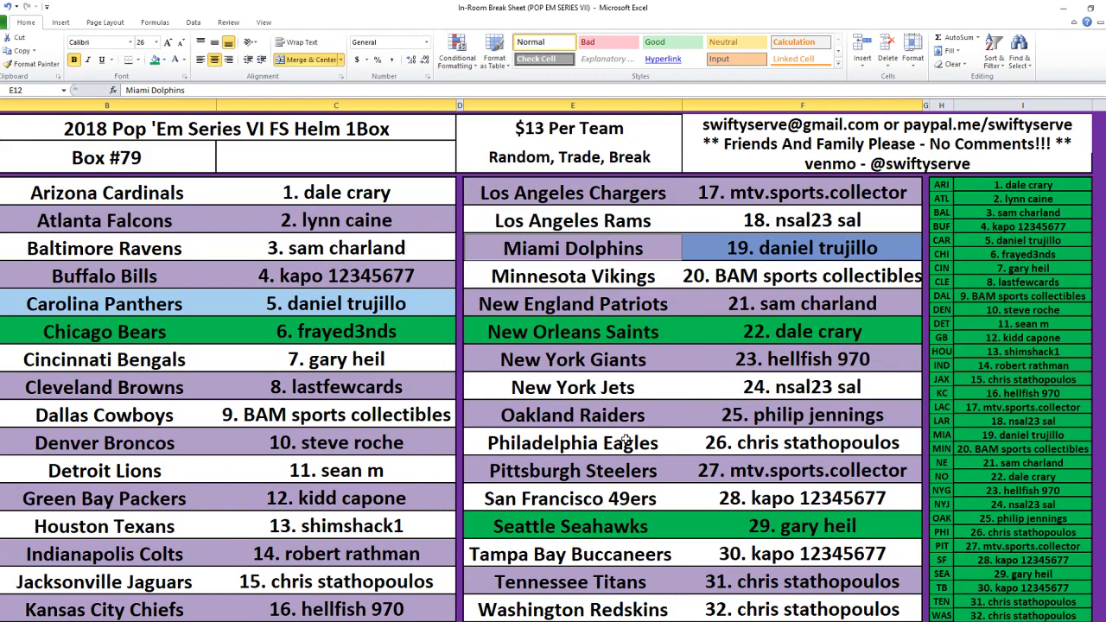
drag(624, 438, 774, 422)
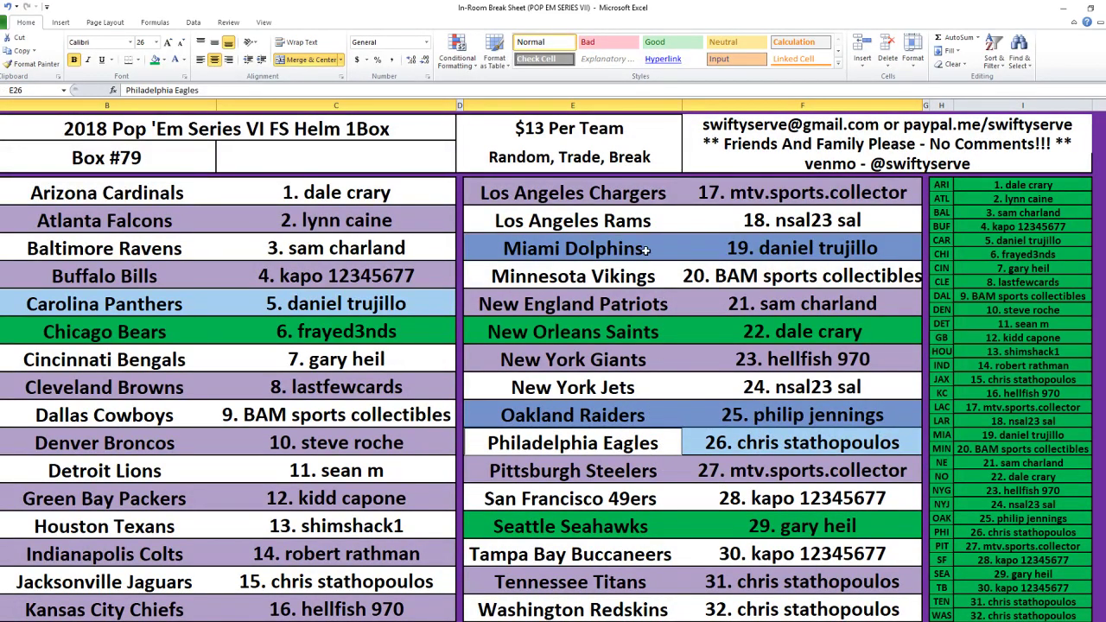
drag(641, 251, 714, 253)
drag(625, 445, 709, 434)
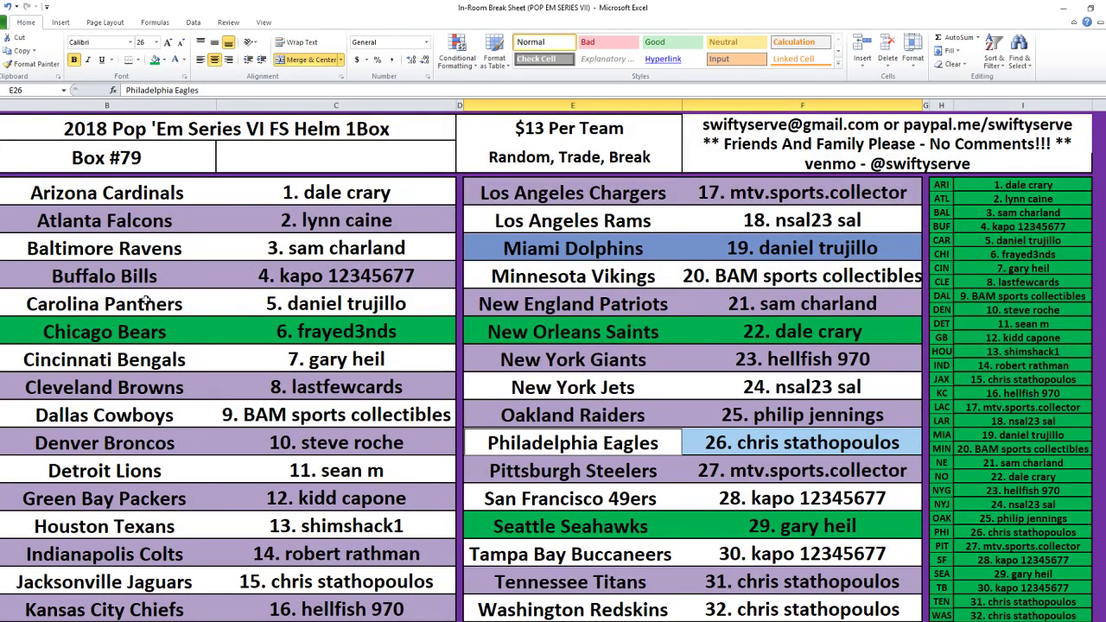
drag(147, 300, 266, 294)
drag(648, 579, 710, 603)
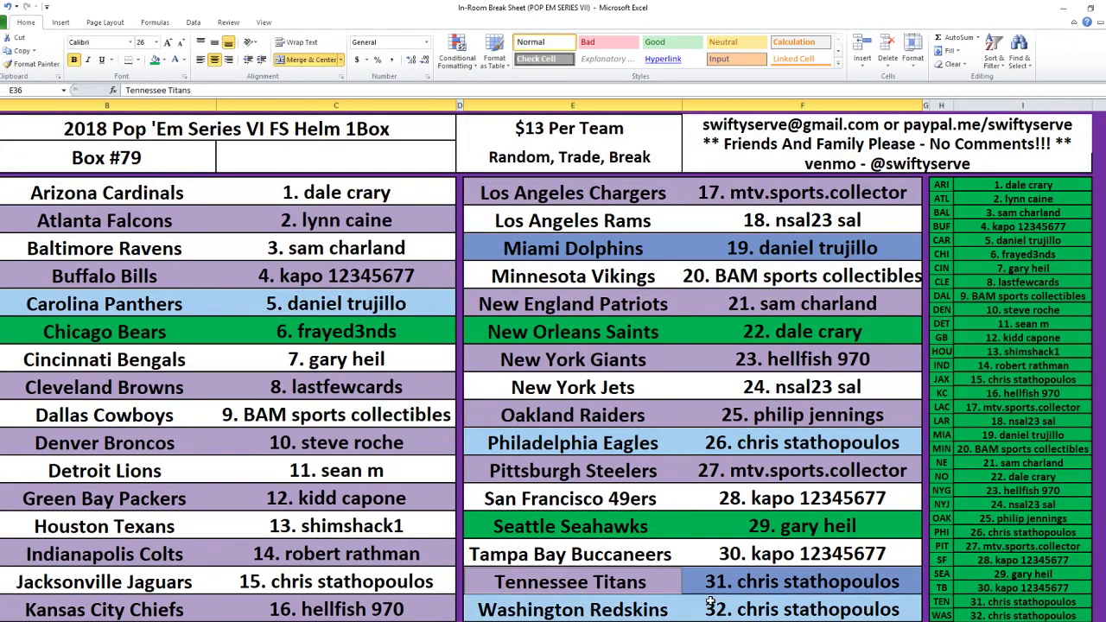
drag(153, 581, 273, 586)
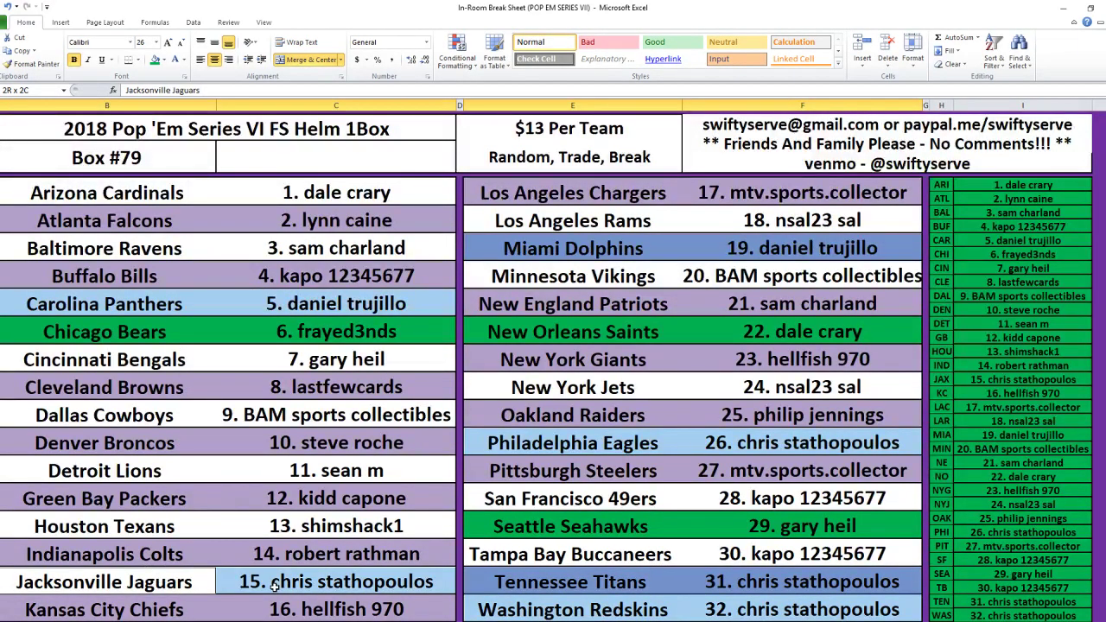
click(156, 59)
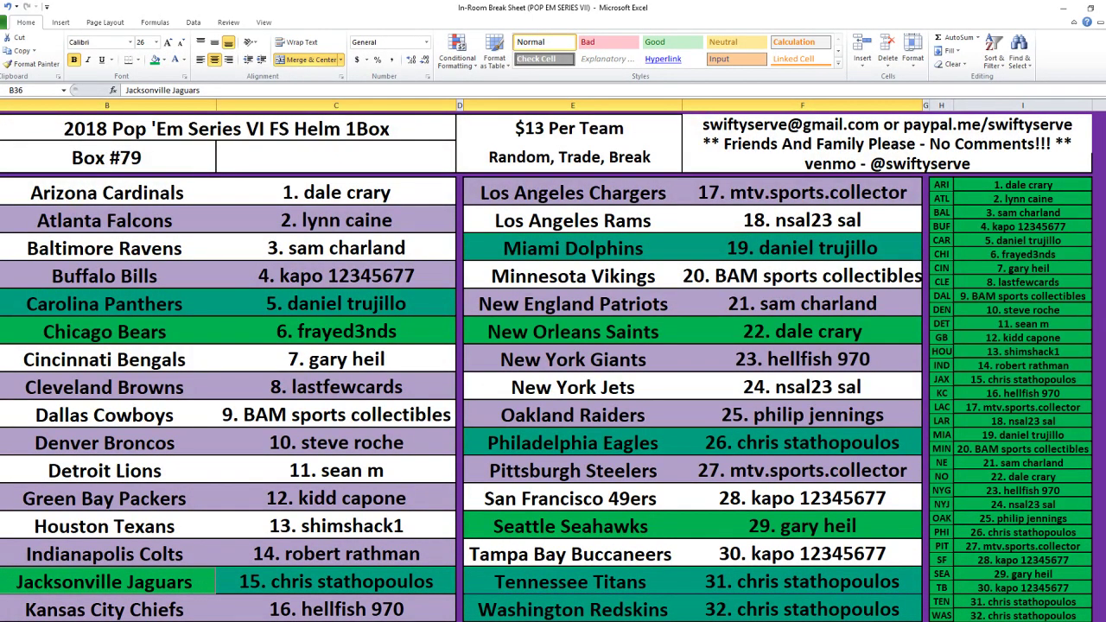
click(636, 379)
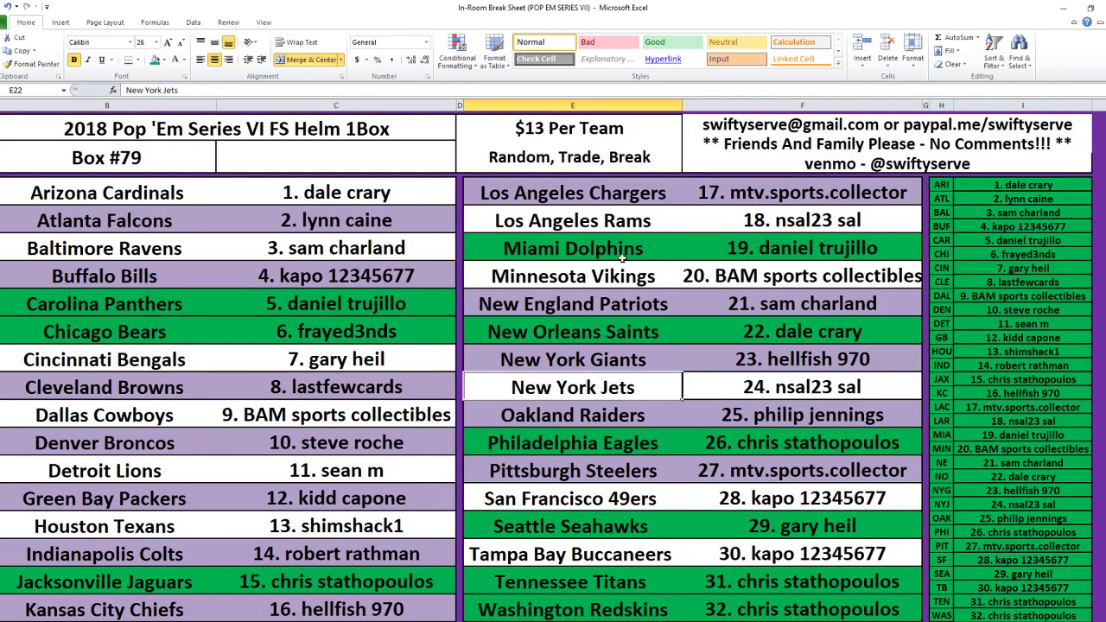
drag(154, 610, 346, 610)
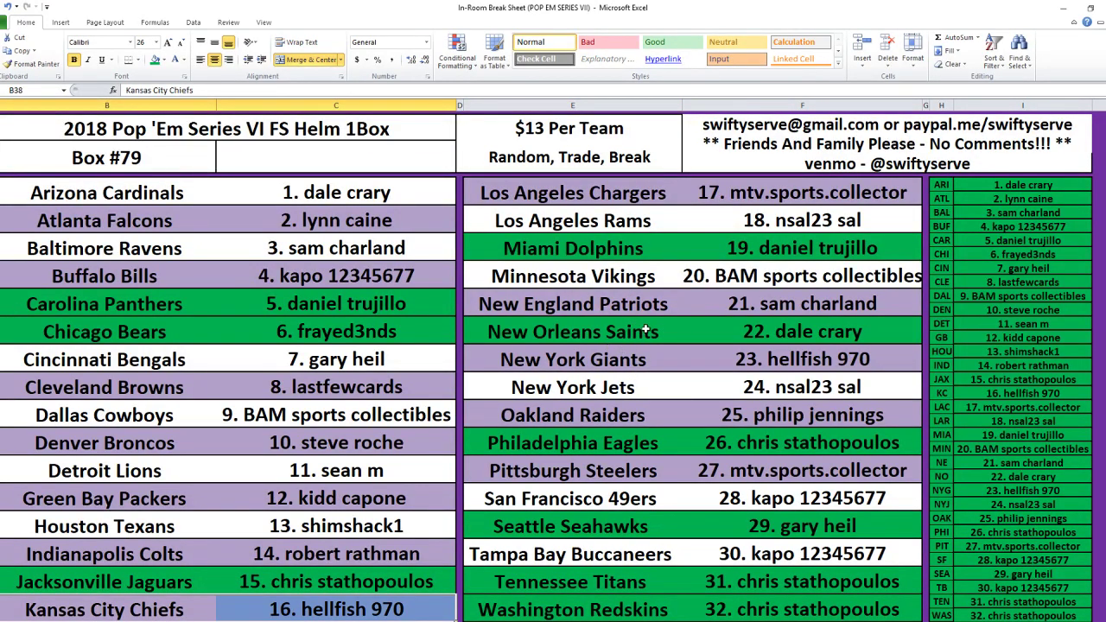
drag(648, 355, 710, 354)
click(155, 60)
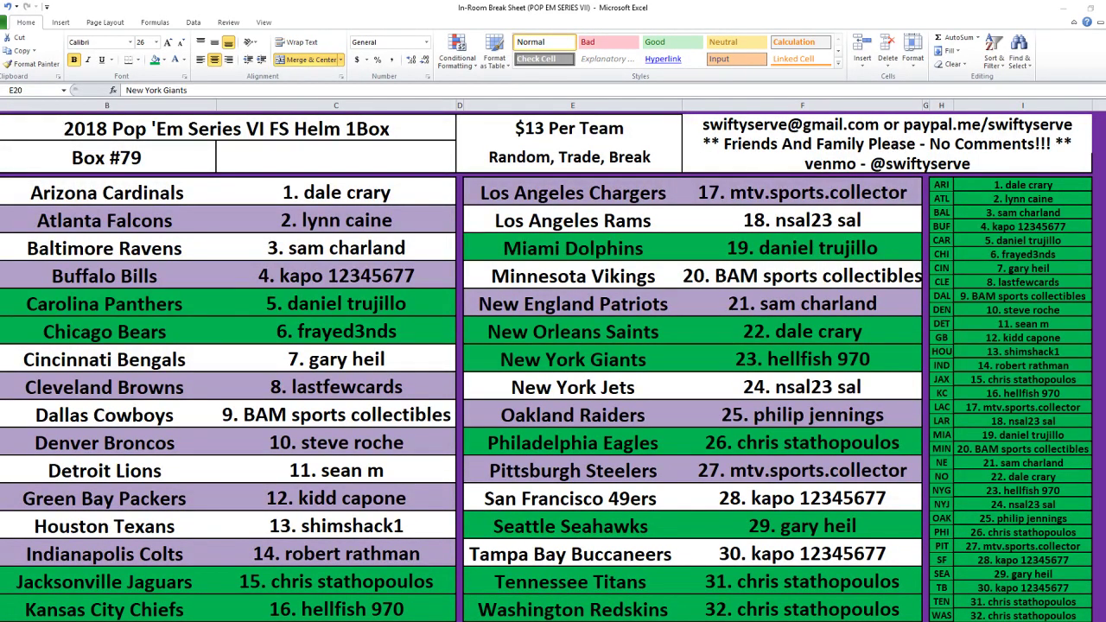
key(alt+Tab)
key(super+Up)
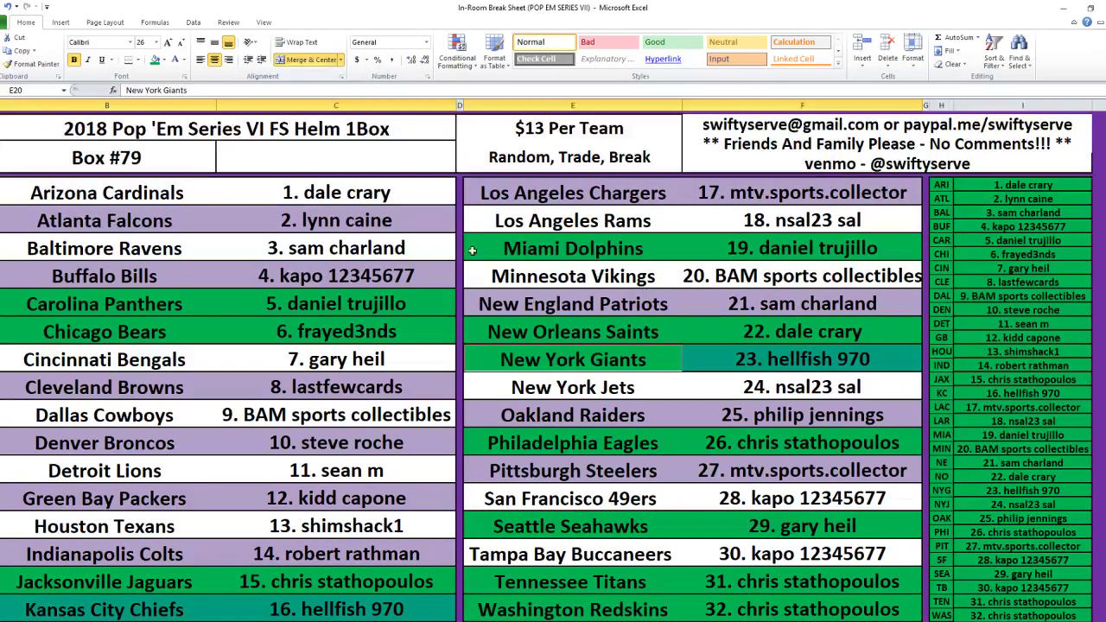
Fill the Atlanta Falcons row (B10:C10) green, then select the Houston Texans row B32:C32
drag(175, 223, 263, 223)
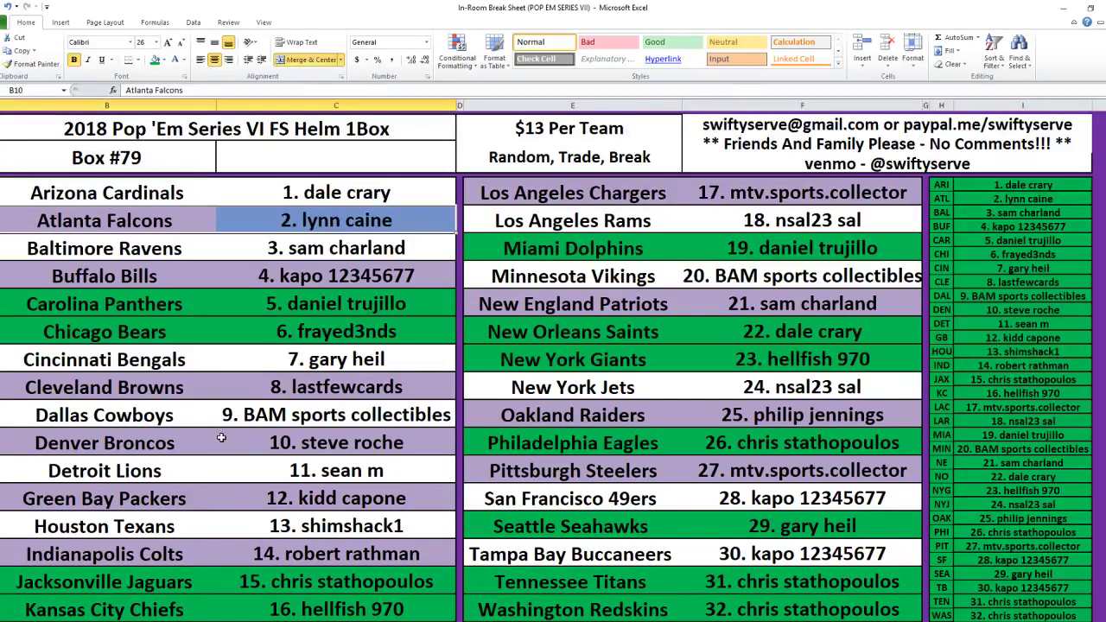
click(155, 59)
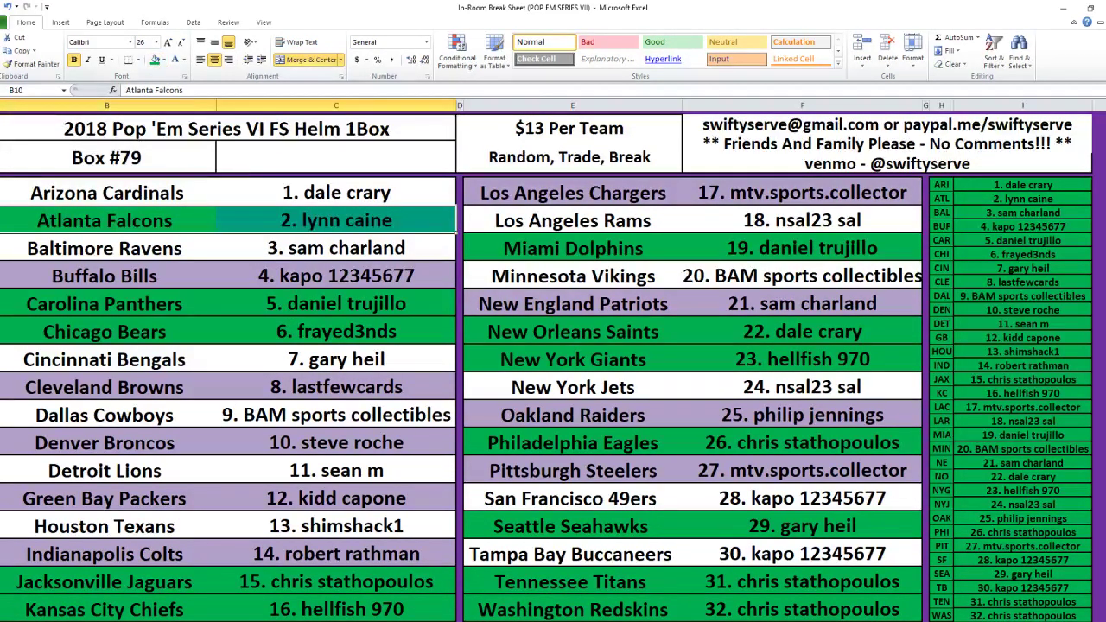
key(alt+Tab)
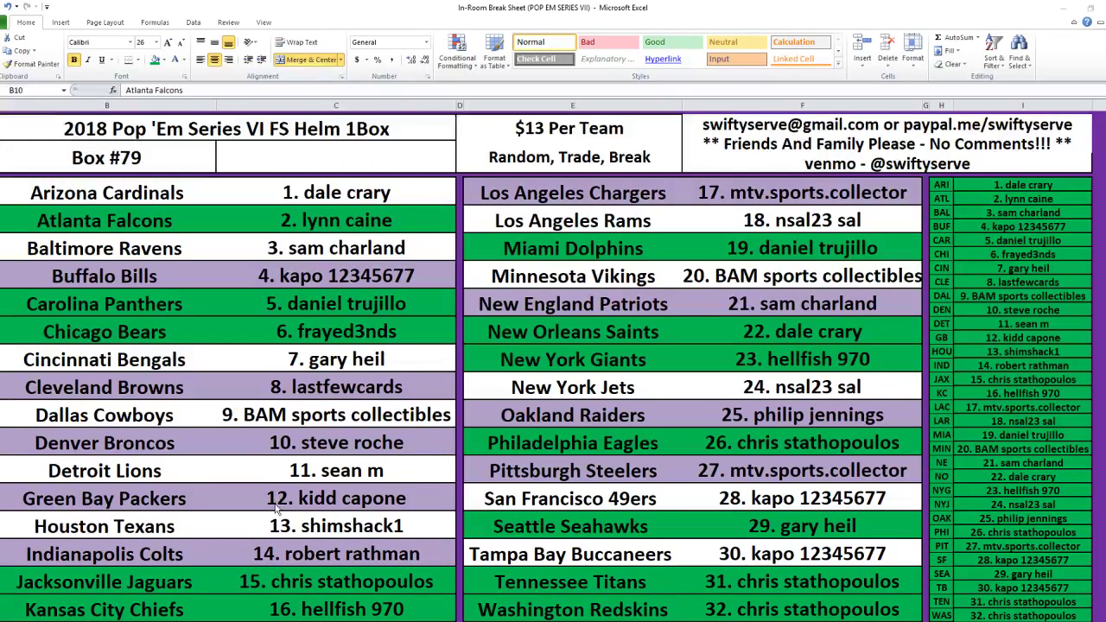
key(shift+Right)
click(173, 525)
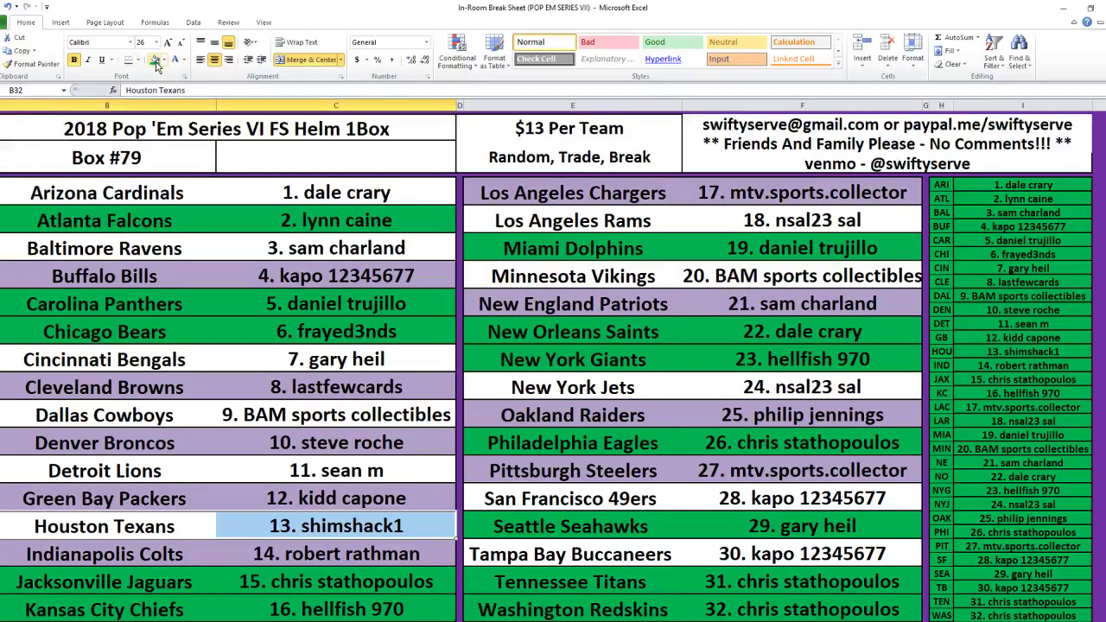
key(shift+Right)
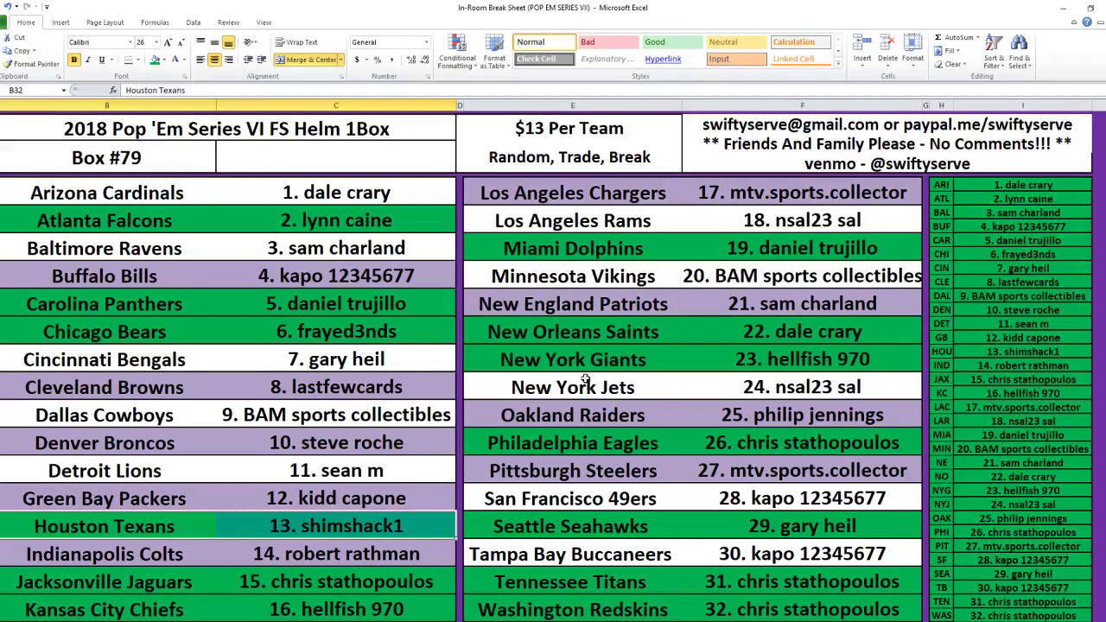
Overwrite the Cleveland Browns buyer in C22 with BAM SPORTS COLLECTIBLES
click(825, 277)
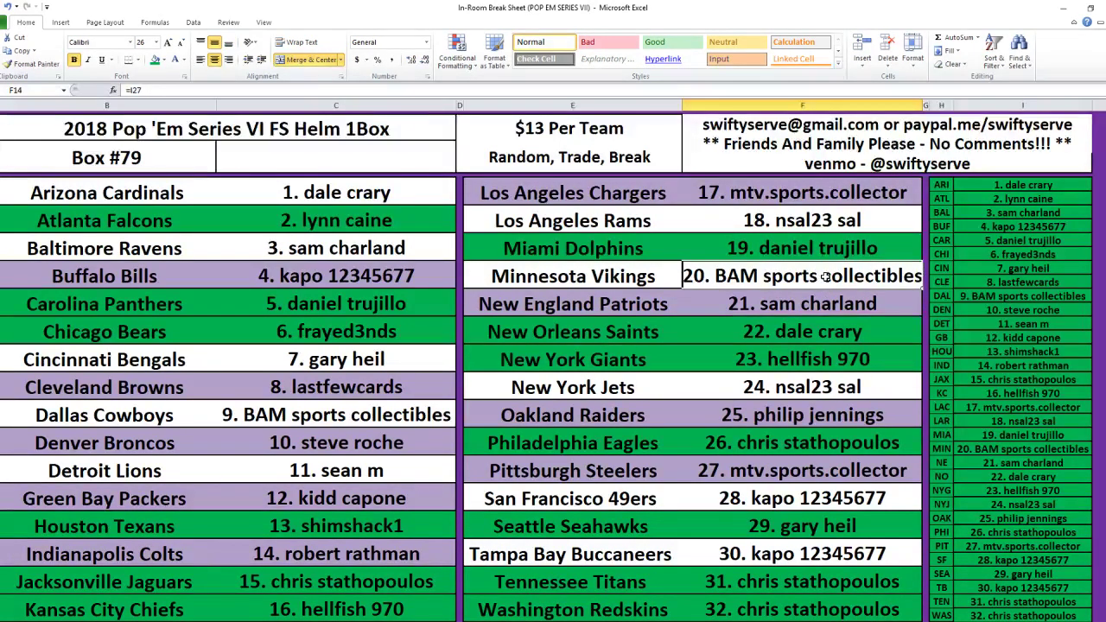
click(348, 389)
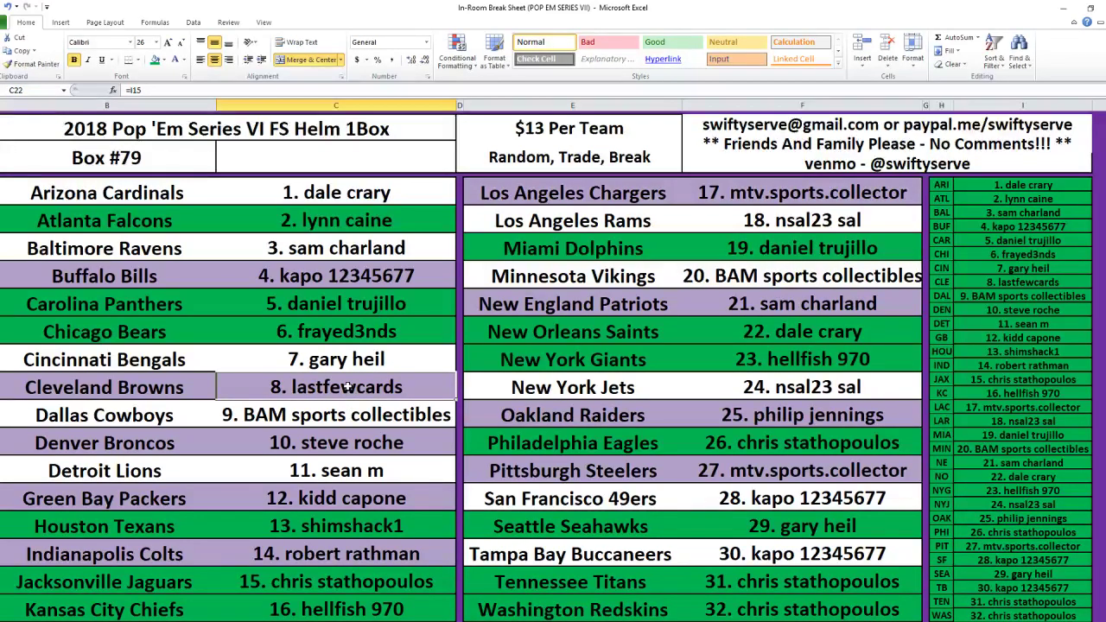
text(bam)
key(BackSpace)
key(BackSpace)
key(BackSpace)
text(BA)
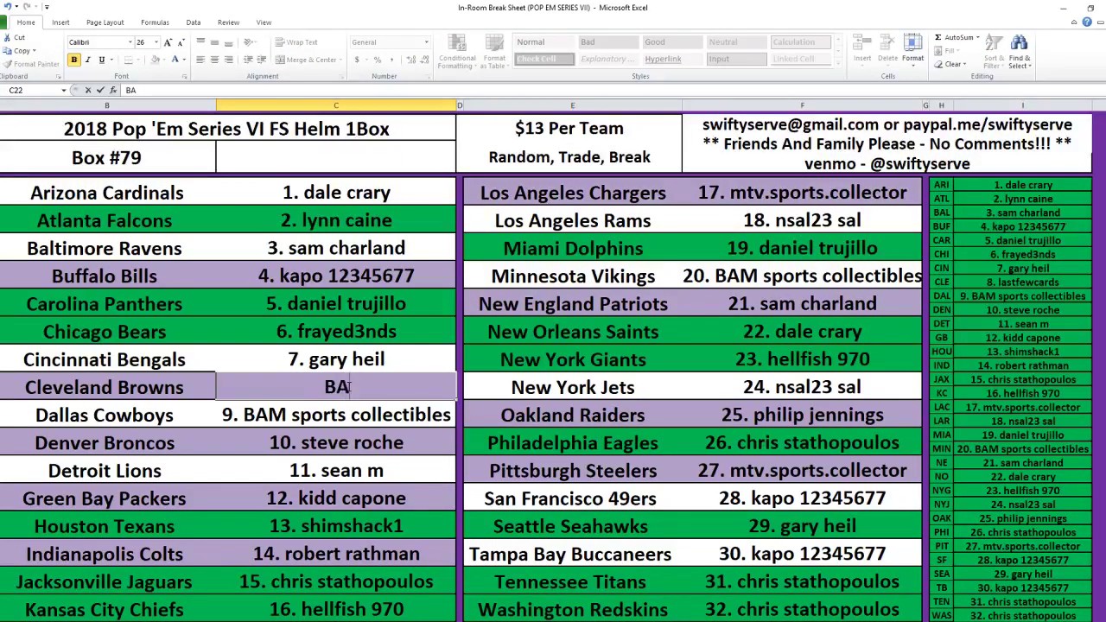
text(M SPORTS COLLECTIBLES)
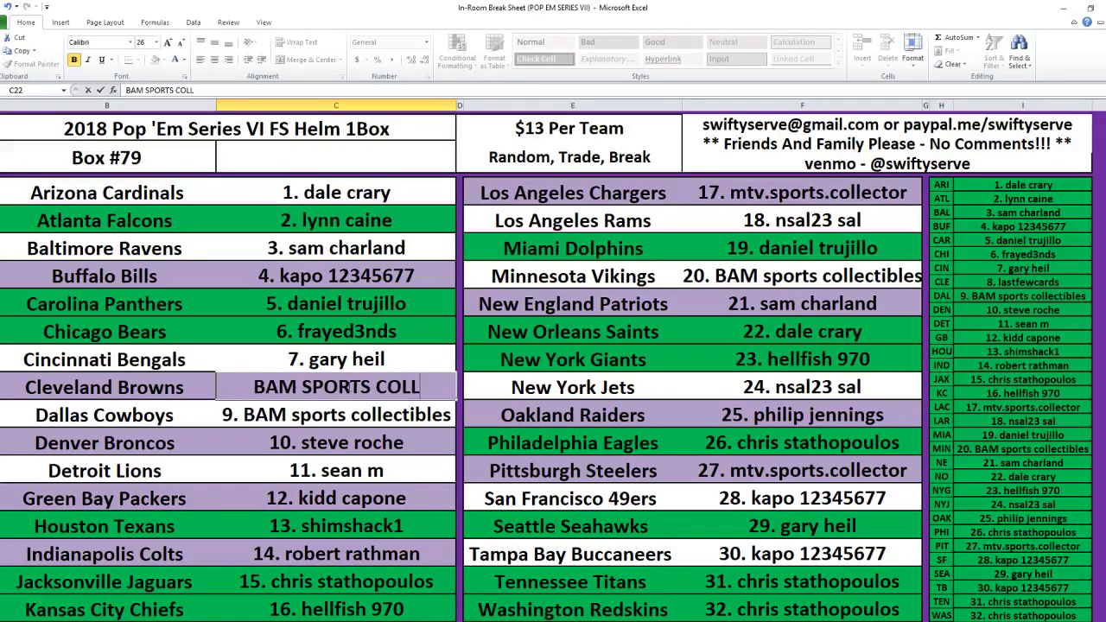
key(Return)
Overwrite the Minnesota Vikings buyer in F14 with LASTFEWCARDS
key(Up)
key(Up)
key(Up)
key(Up)
key(Up)
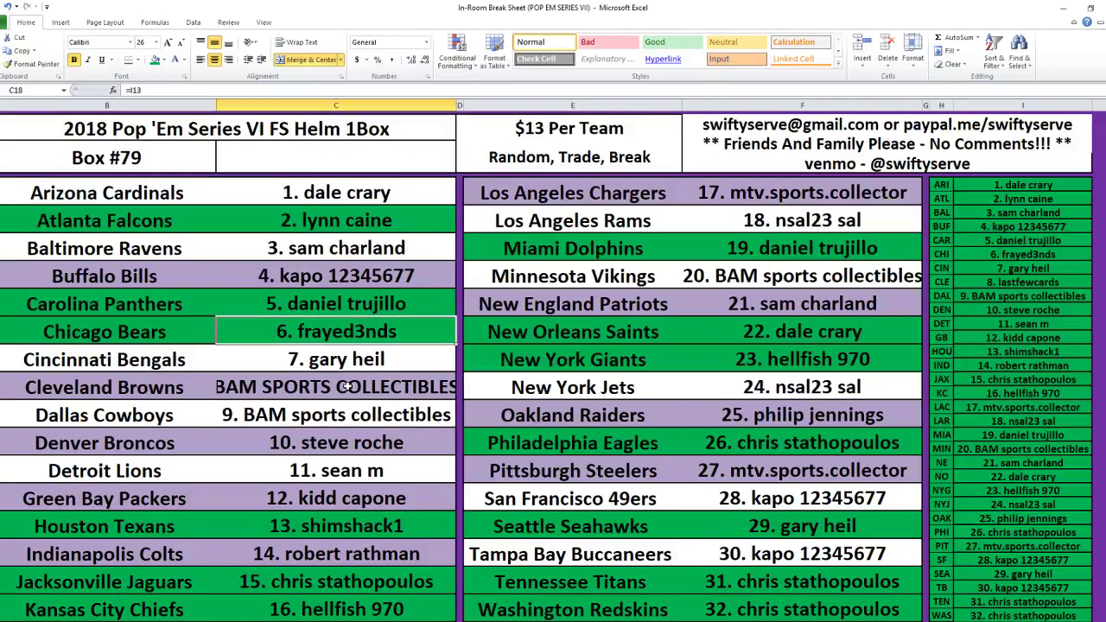
key(Right)
key(Right)
key(Right)
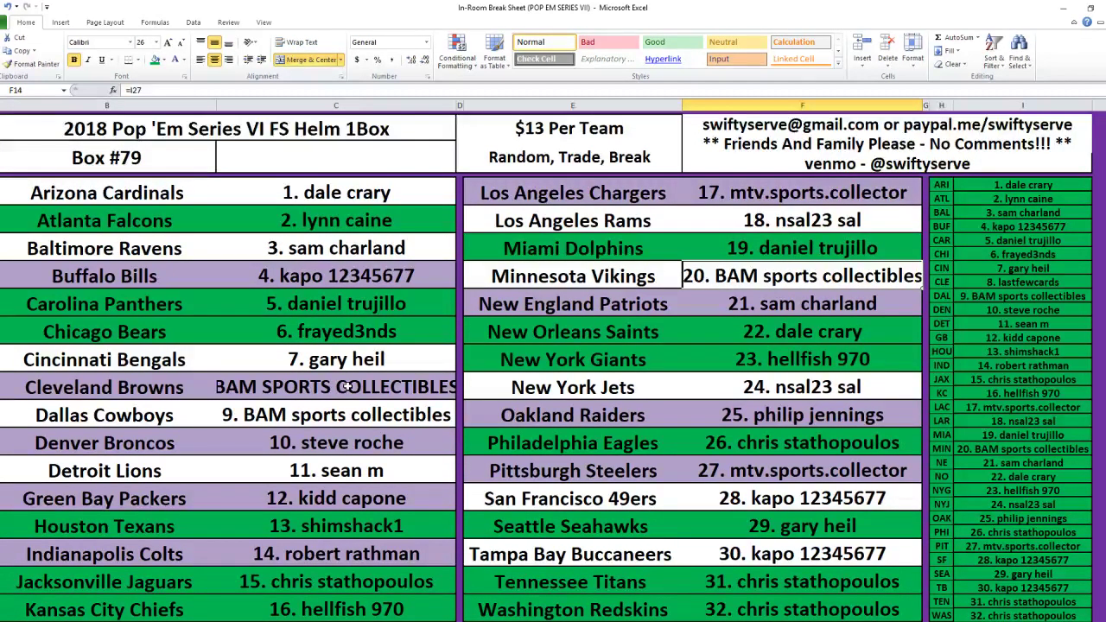
text(LASTFEWCARDS)
key(Return)
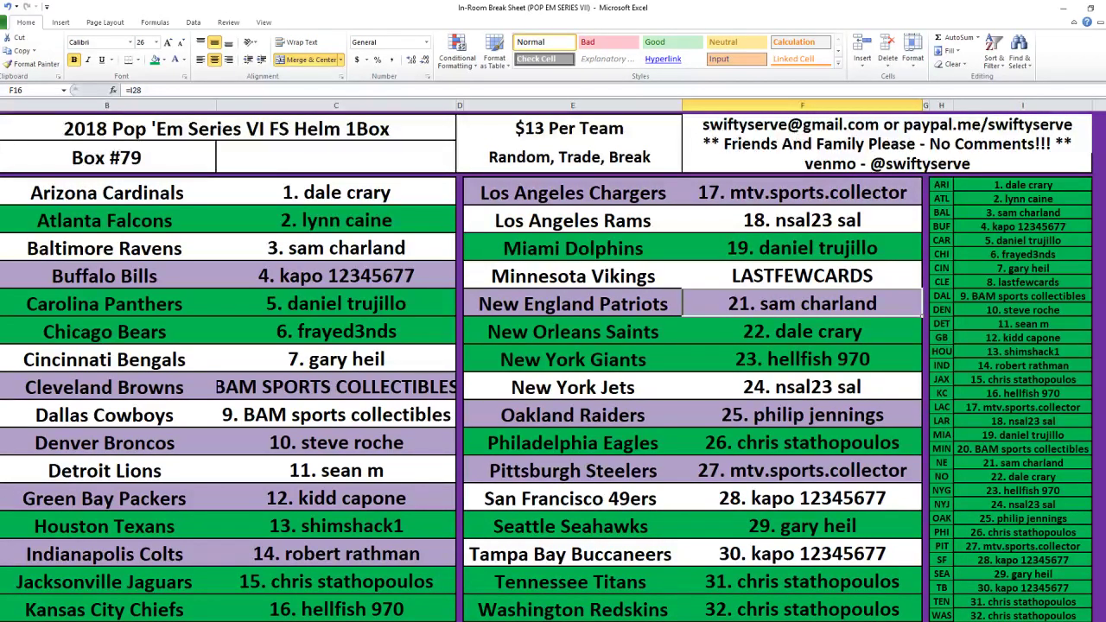
Fill the Cincinnati Bengals row (B20:C20) green and switch to the 02.10.2019 SWIFTY BREAK SHEET workbook
click(173, 387)
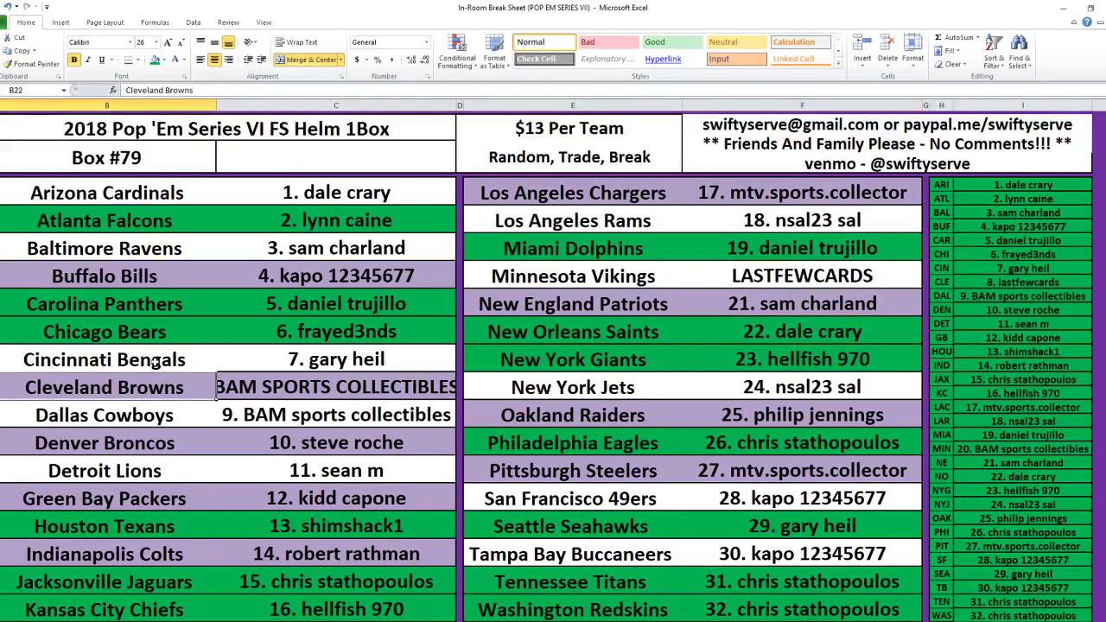
drag(156, 363, 265, 355)
click(155, 59)
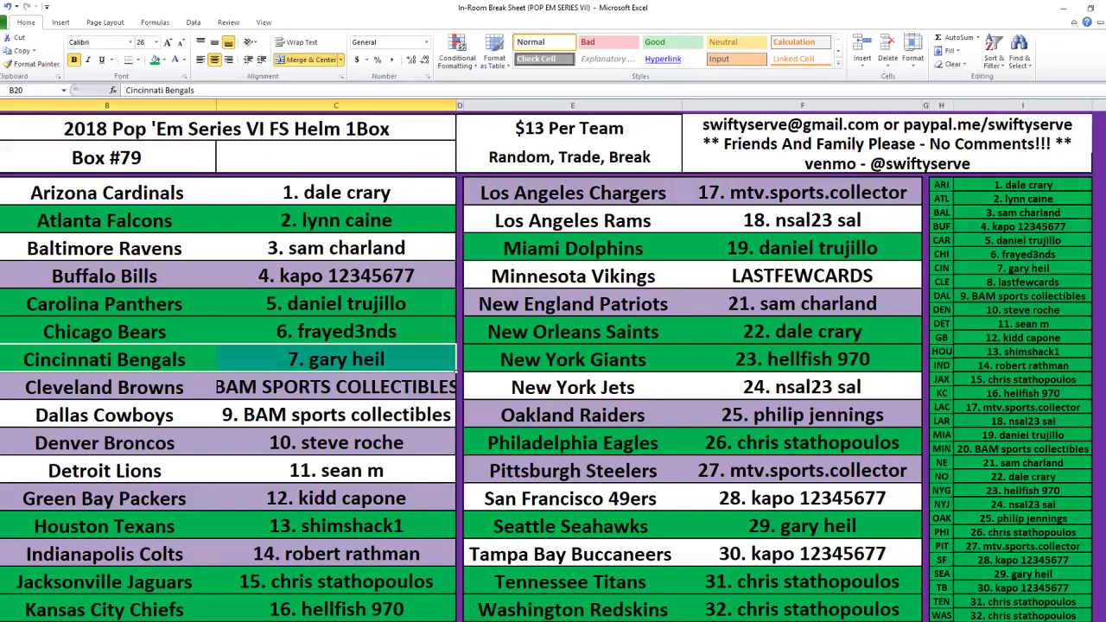
key(alt+Tab)
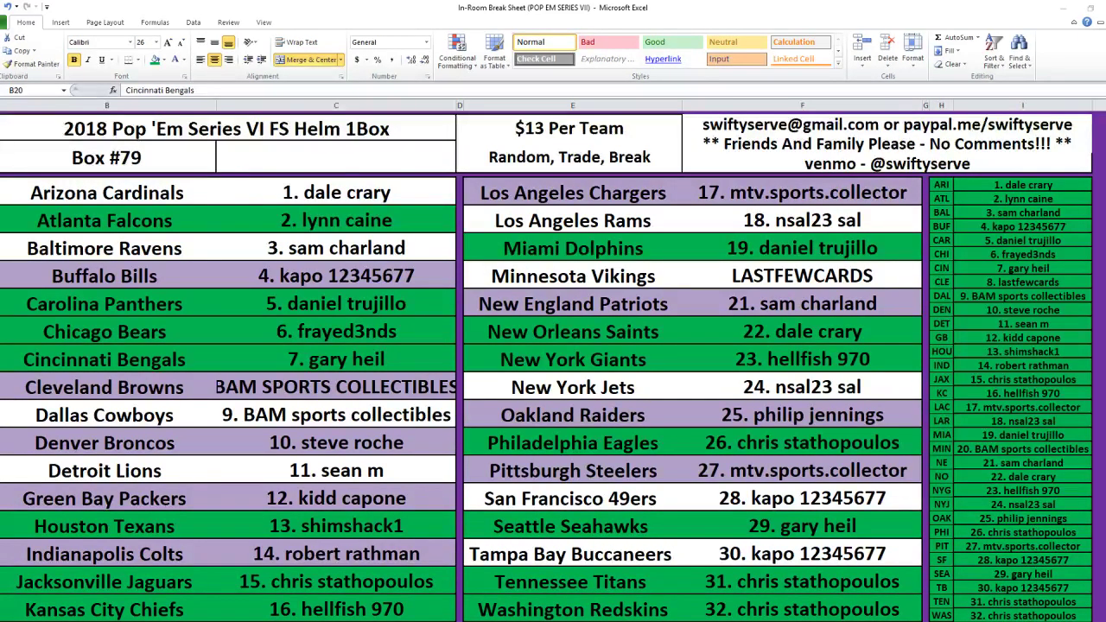
key(alt+Tab)
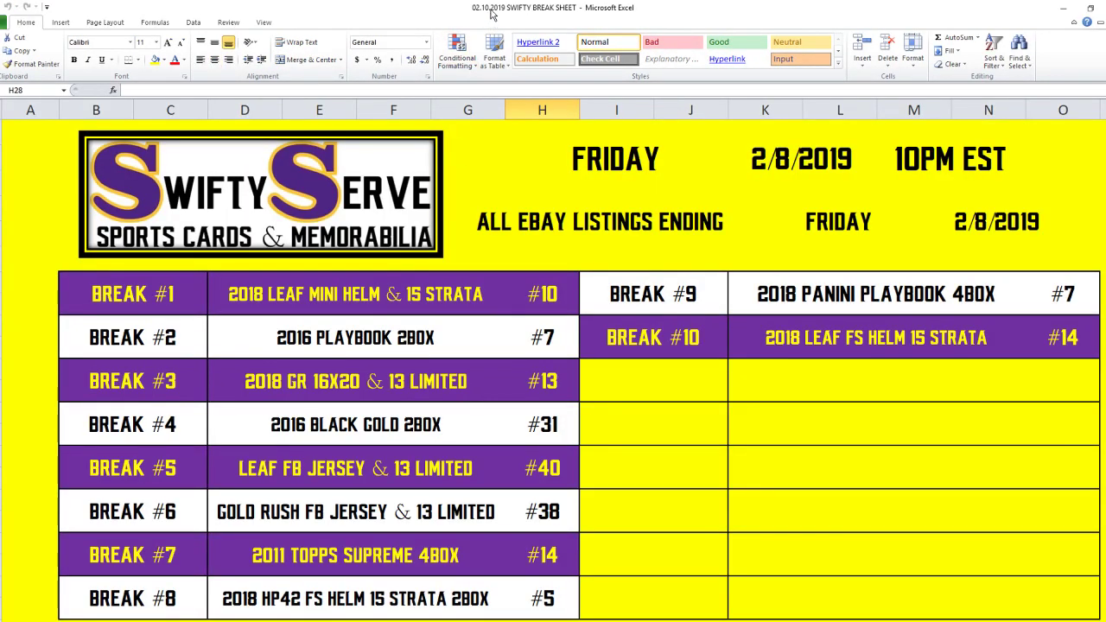
Switch back to the Box #79 sheet in the In-Room Break Sheet (POP EM SERIES VII) workbook
key(ctrl+Tab)
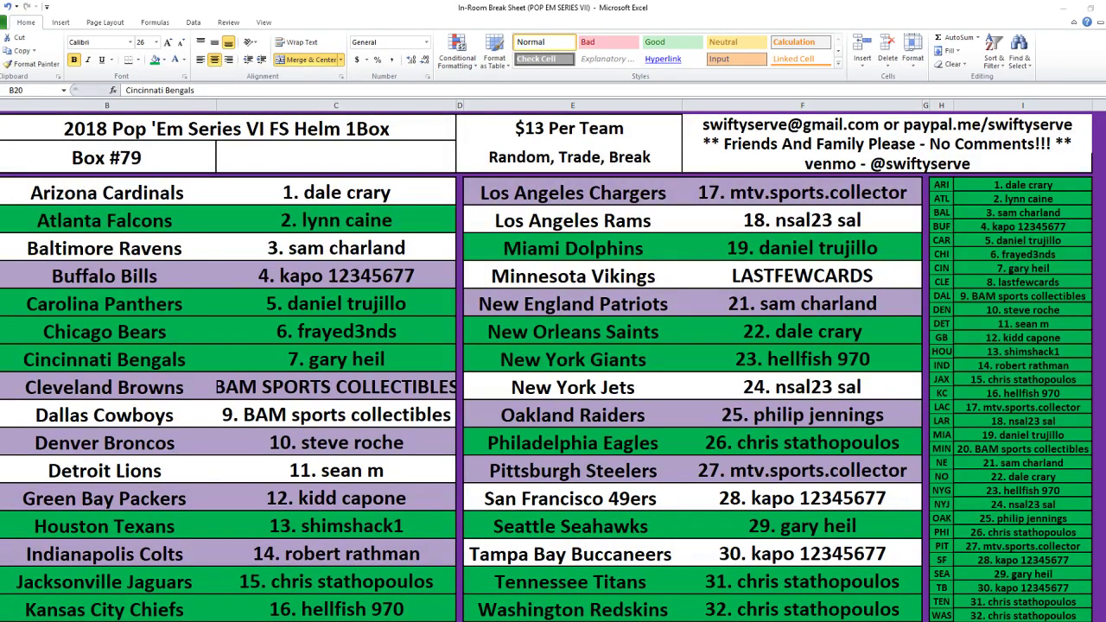
Enter the buyer's full name for Minnesota Vikings in F14 and LASTFEWCARDS for New England Patriots in F16
key(alt+Tab)
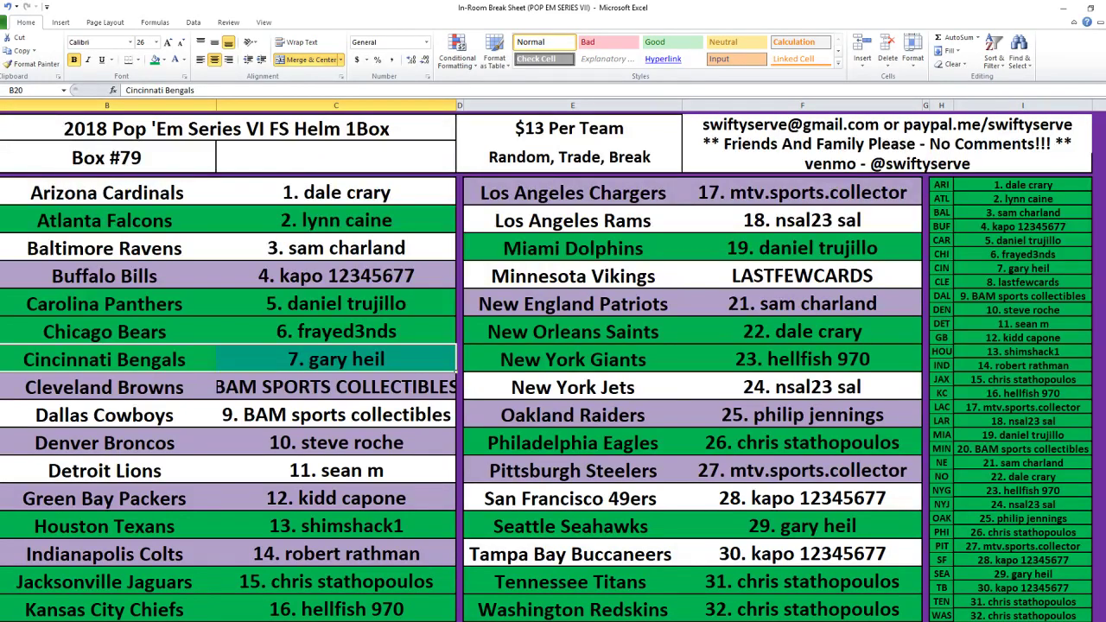
key(alt+Tab)
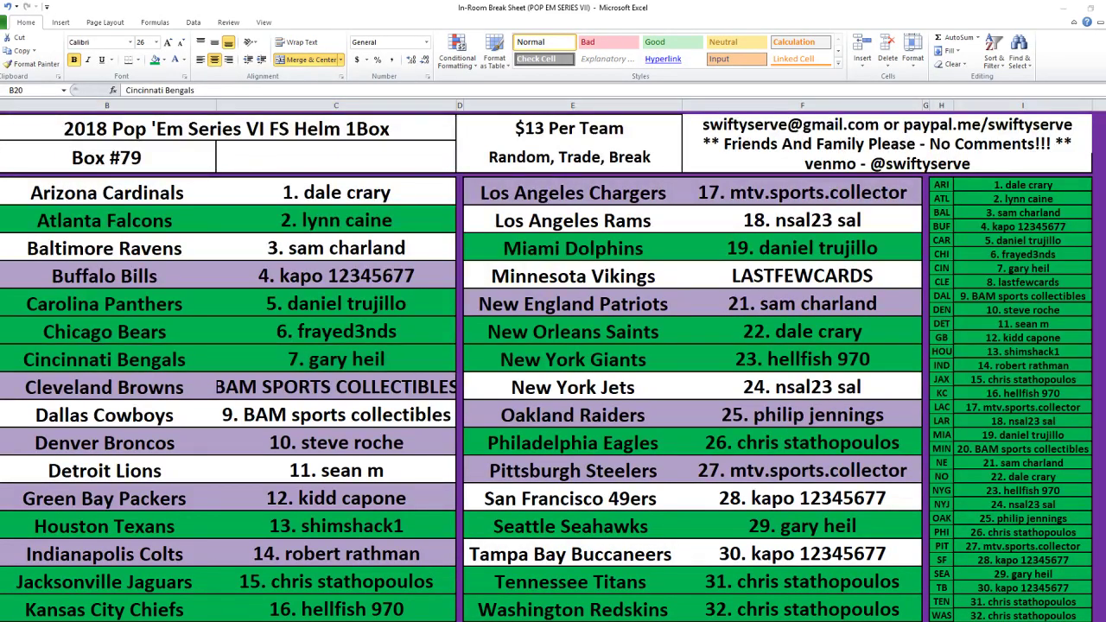
key(alt+Tab)
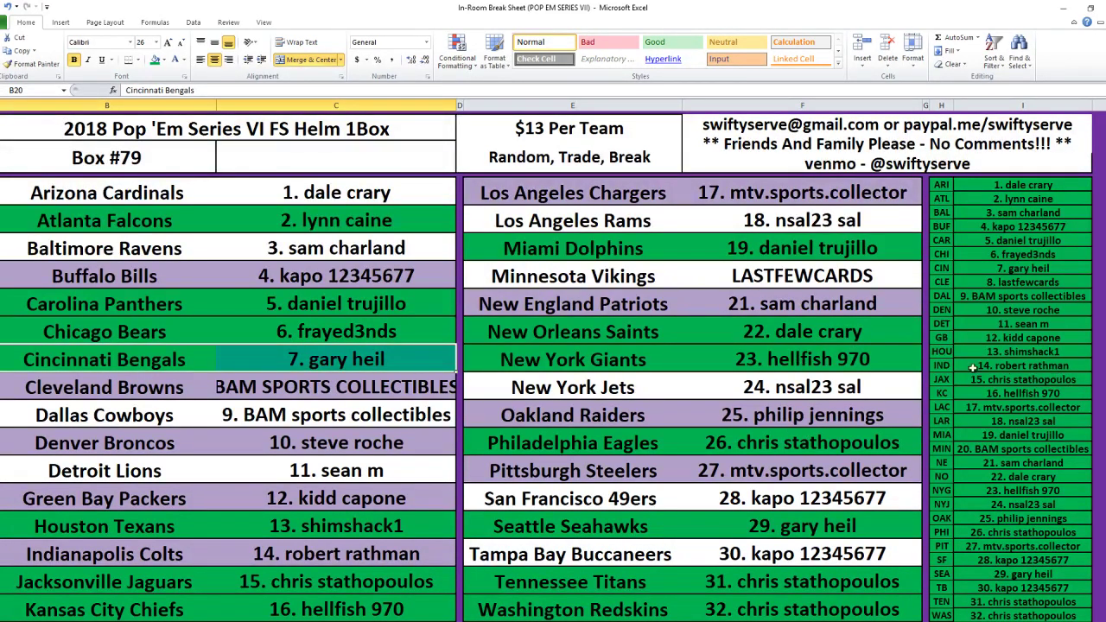
click(791, 273)
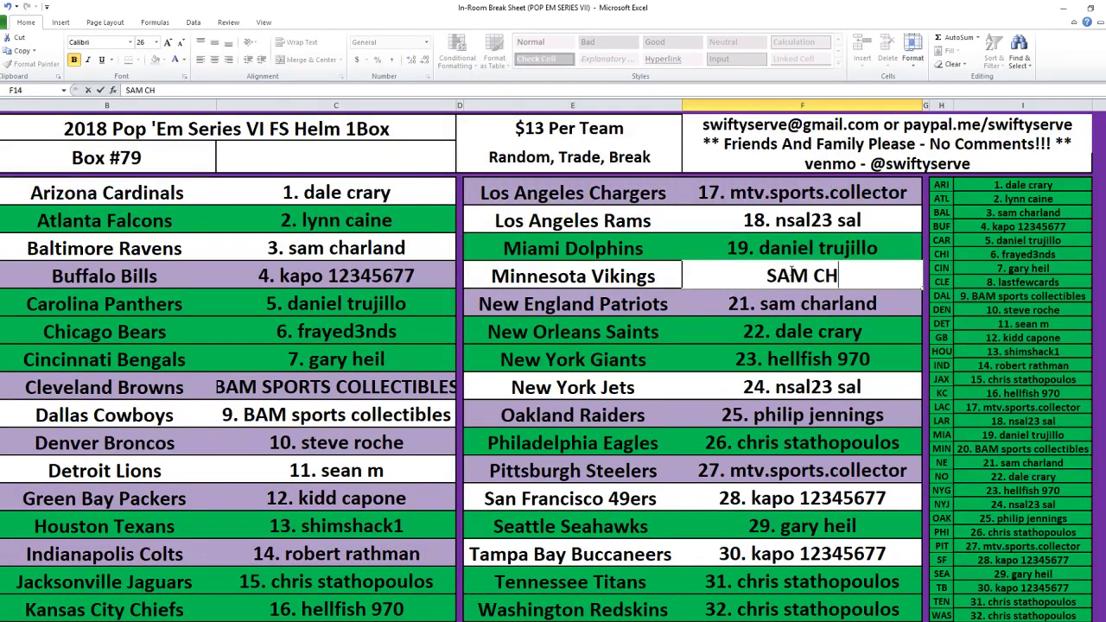
key(Return)
text(LASTFEWCARDS)
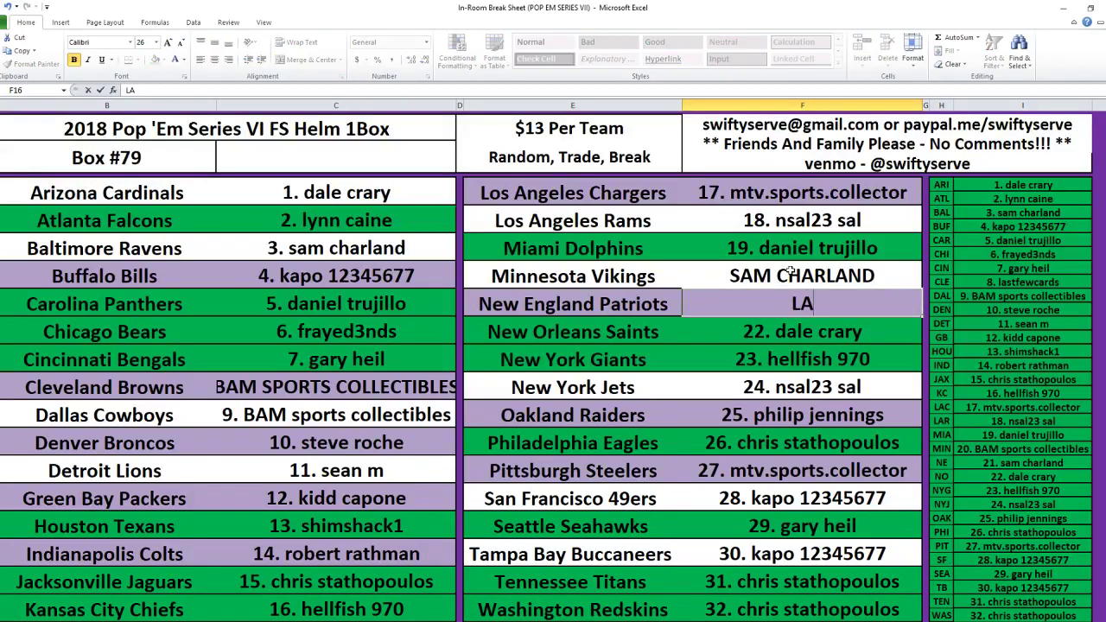
key(Return)
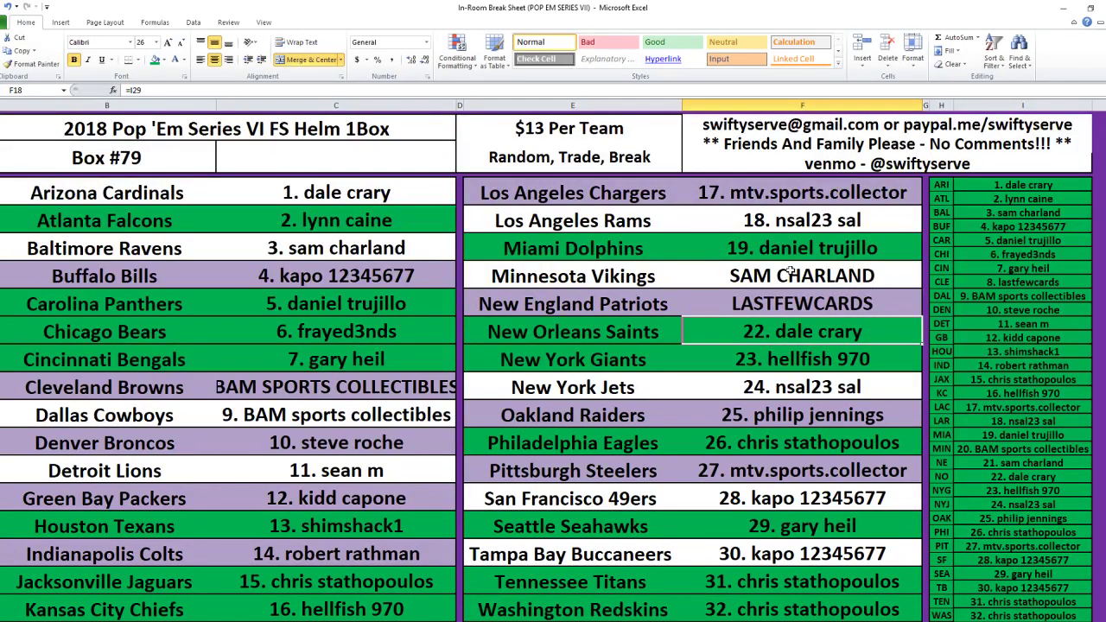
key(alt+Tab)
Fill both team columns, B8:C23 and E8:F23, green and deselect to view the result
drag(175, 200, 285, 605)
ctrl+drag(605, 194, 797, 604)
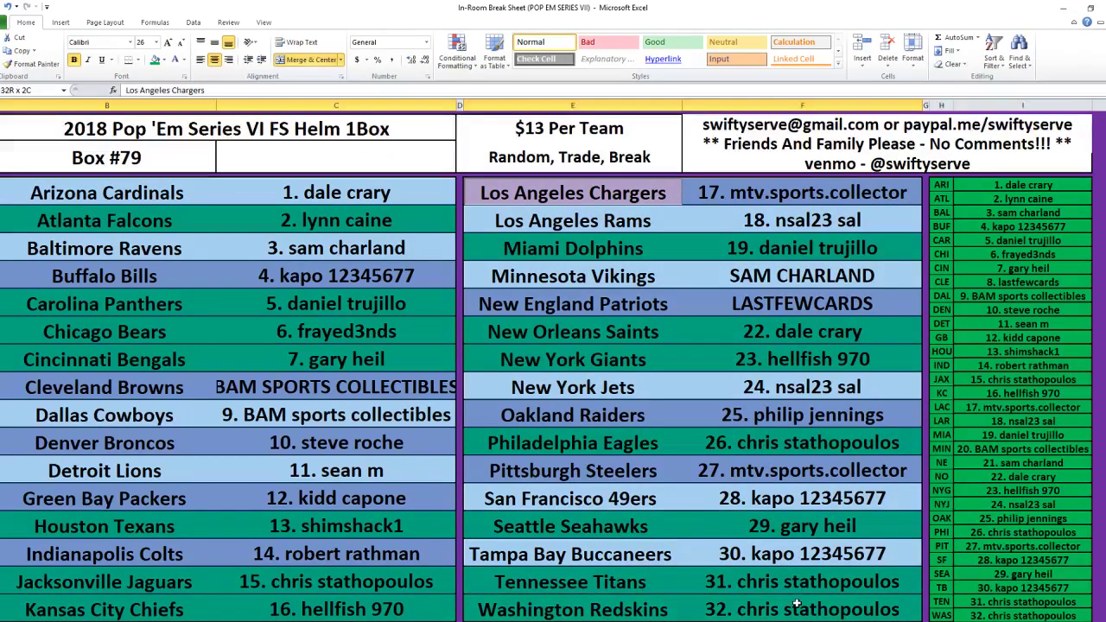
click(155, 60)
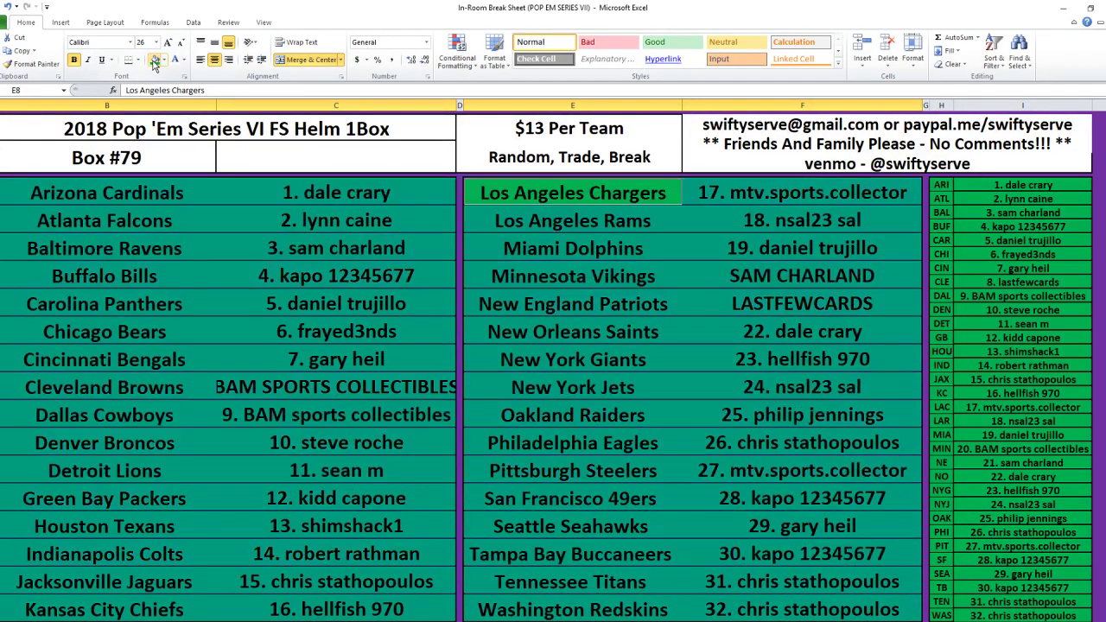
click(985, 186)
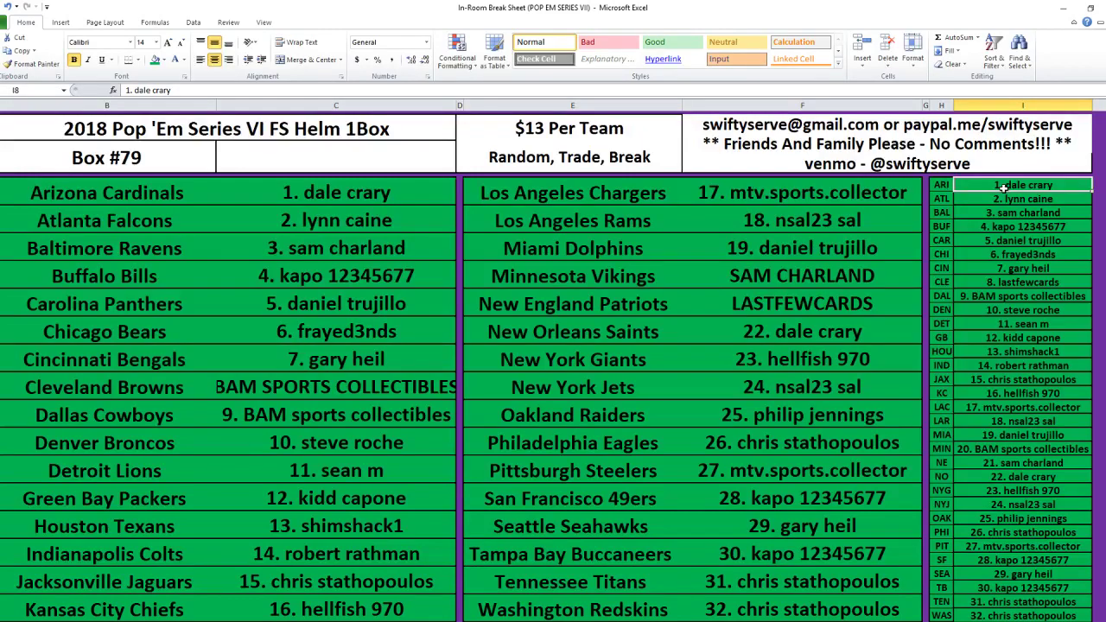